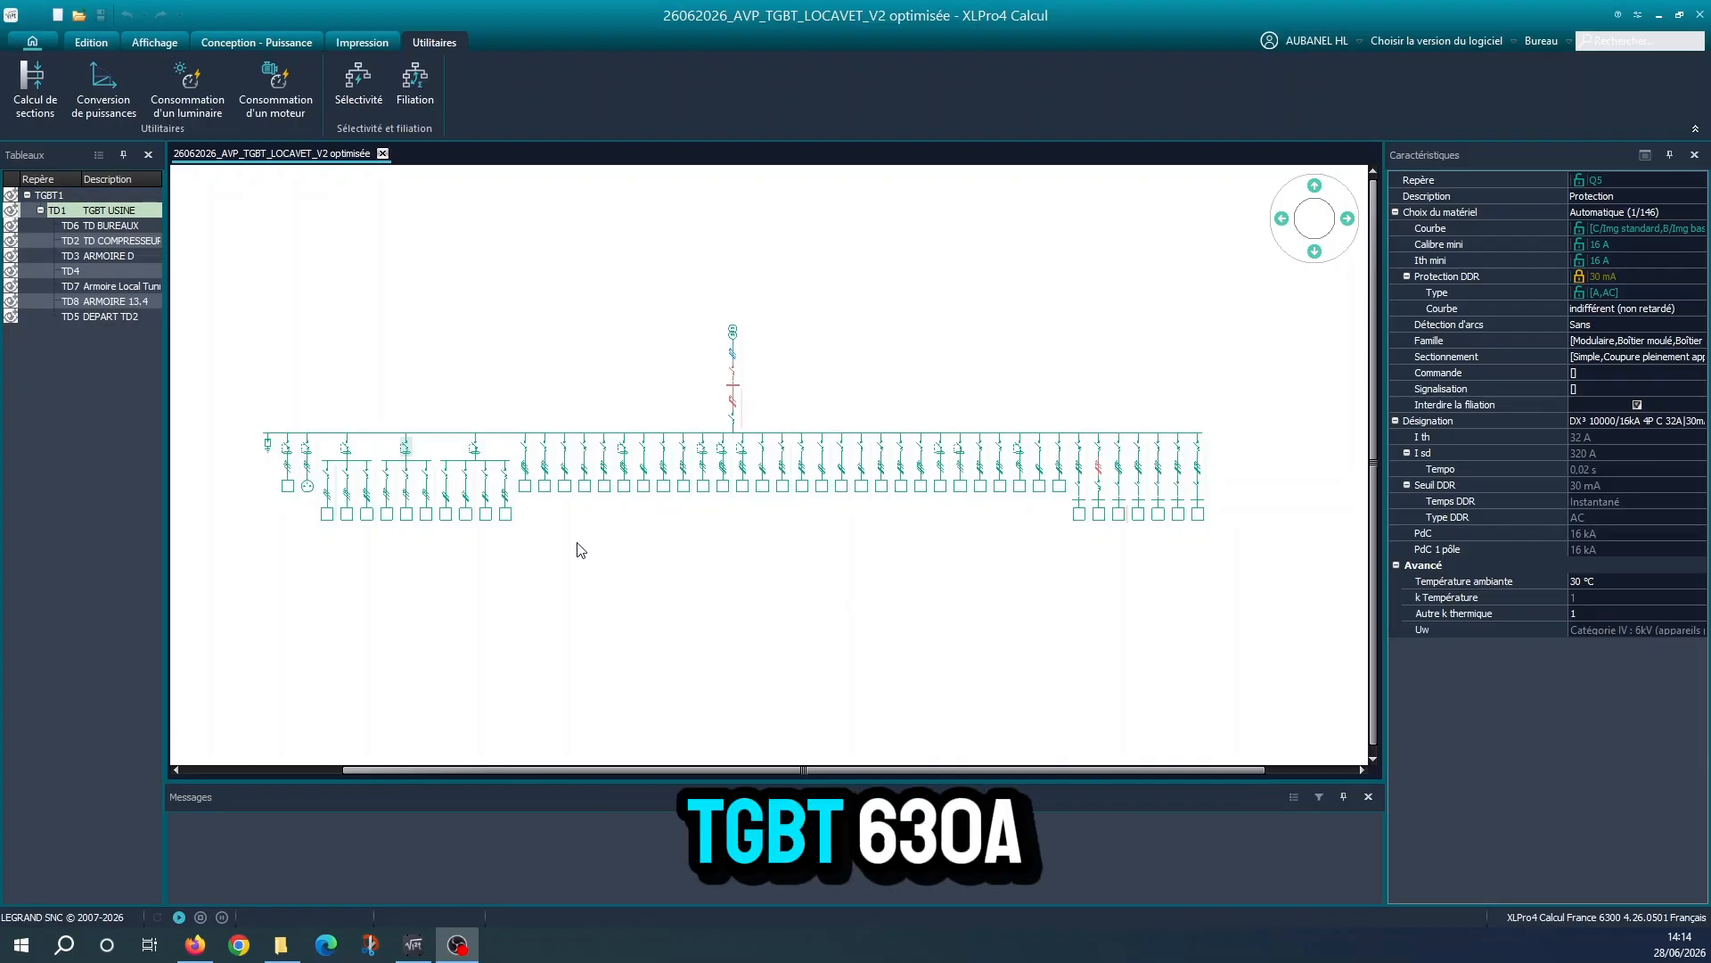
Examine the board's supply: the upstream QG1 breaker, the C1 cable and the TD1 main breaker QG1
scroll(738, 386, "up", 3)
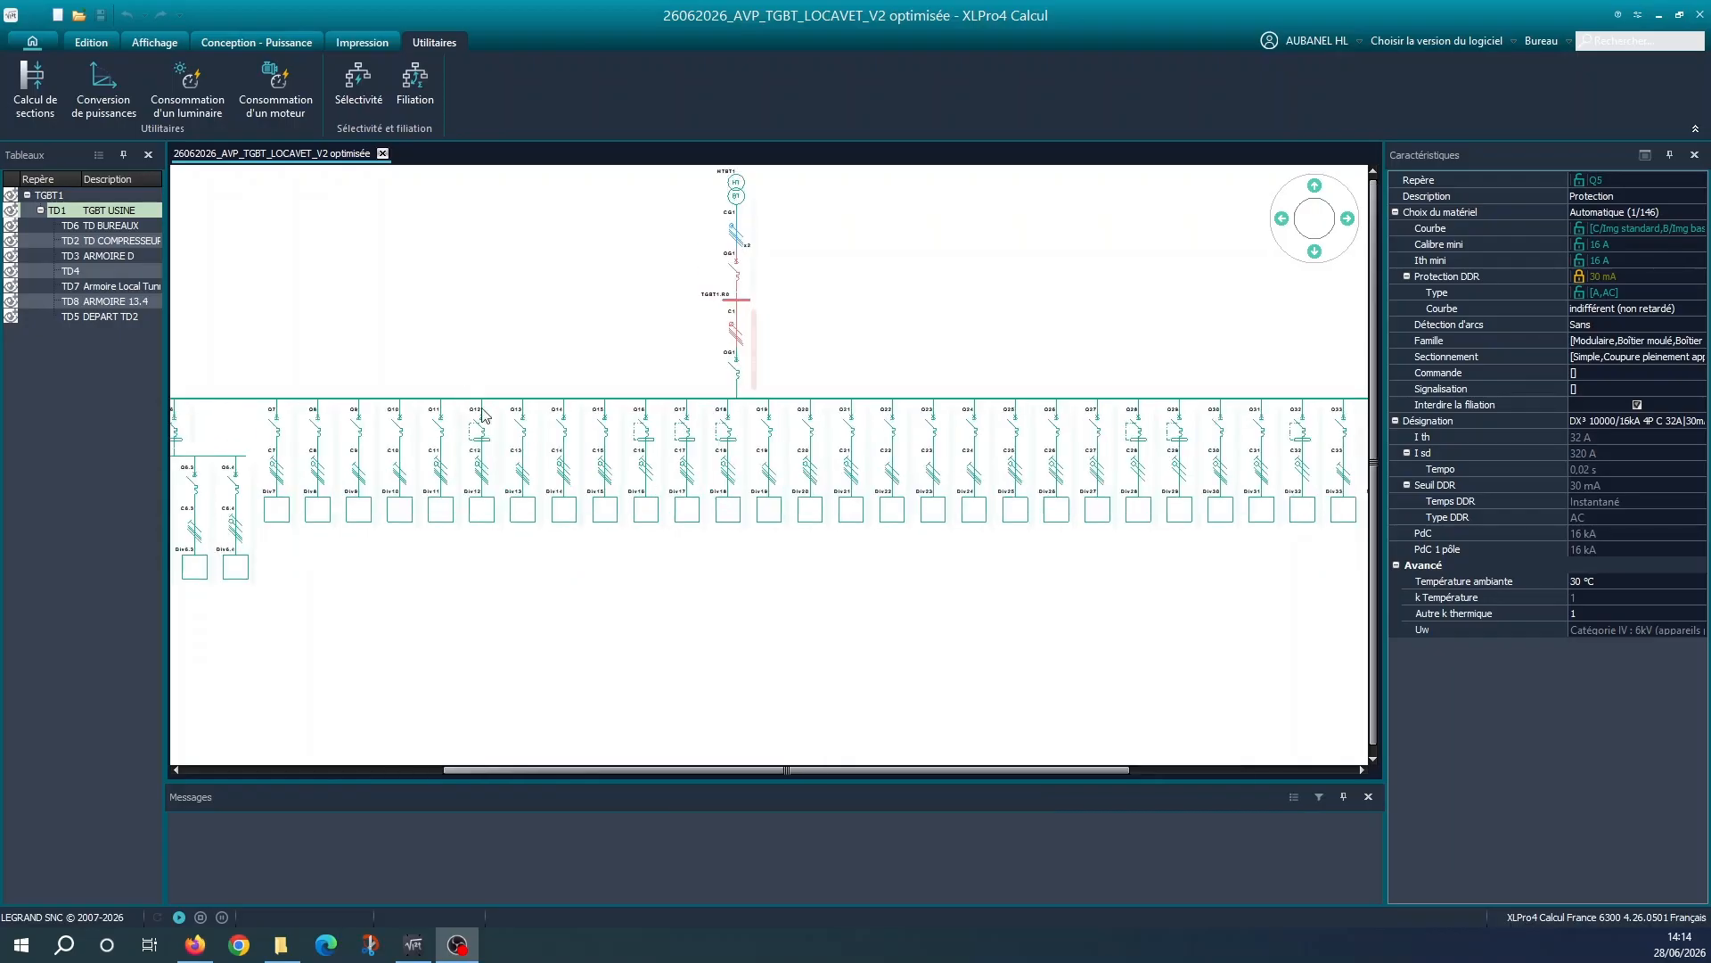
middle_click_drag(474, 392, 621, 533)
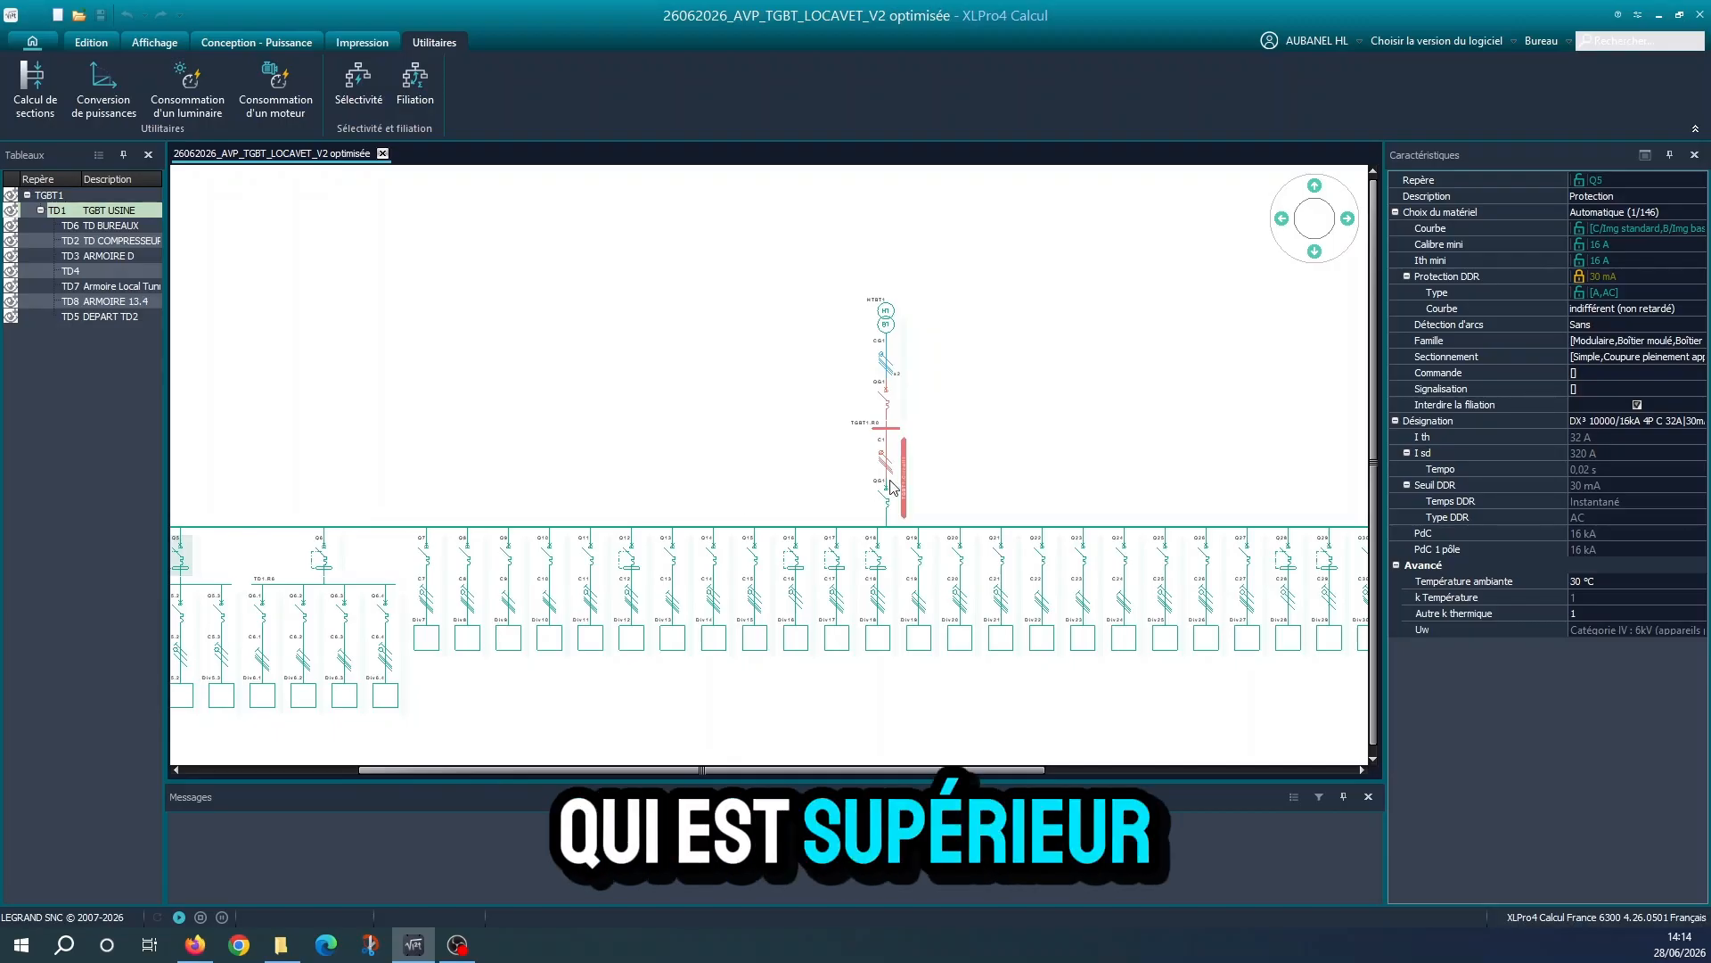
scroll(946, 452, "up", 5)
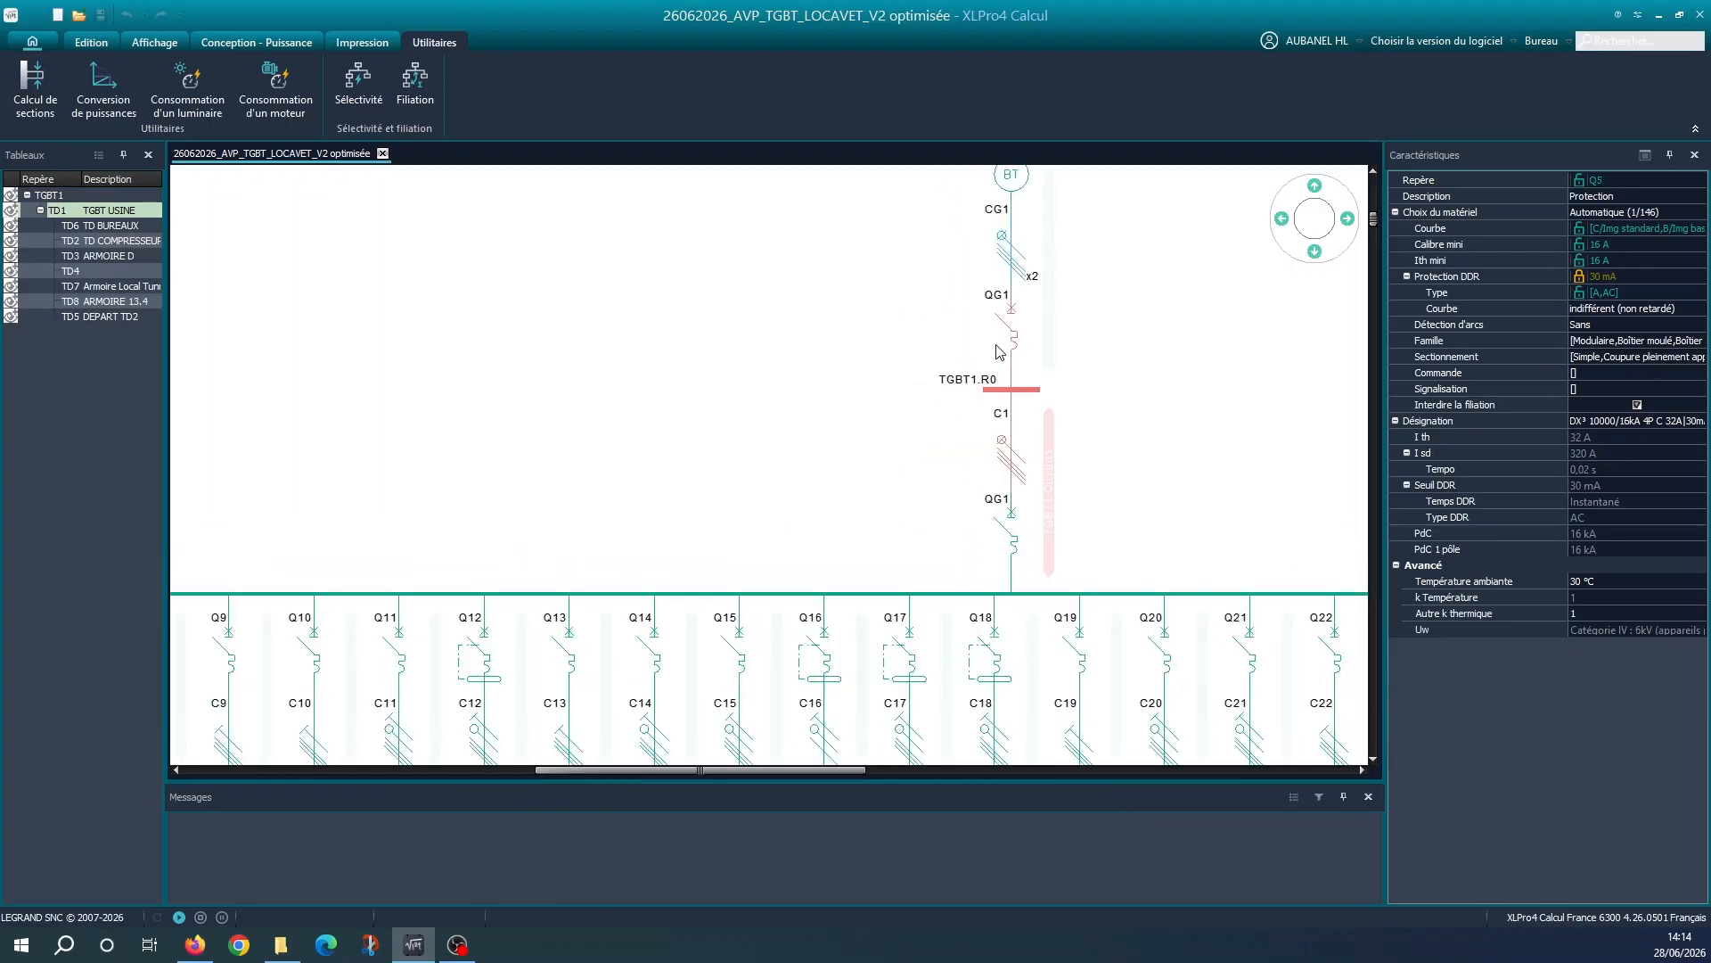
left_click(753, 437)
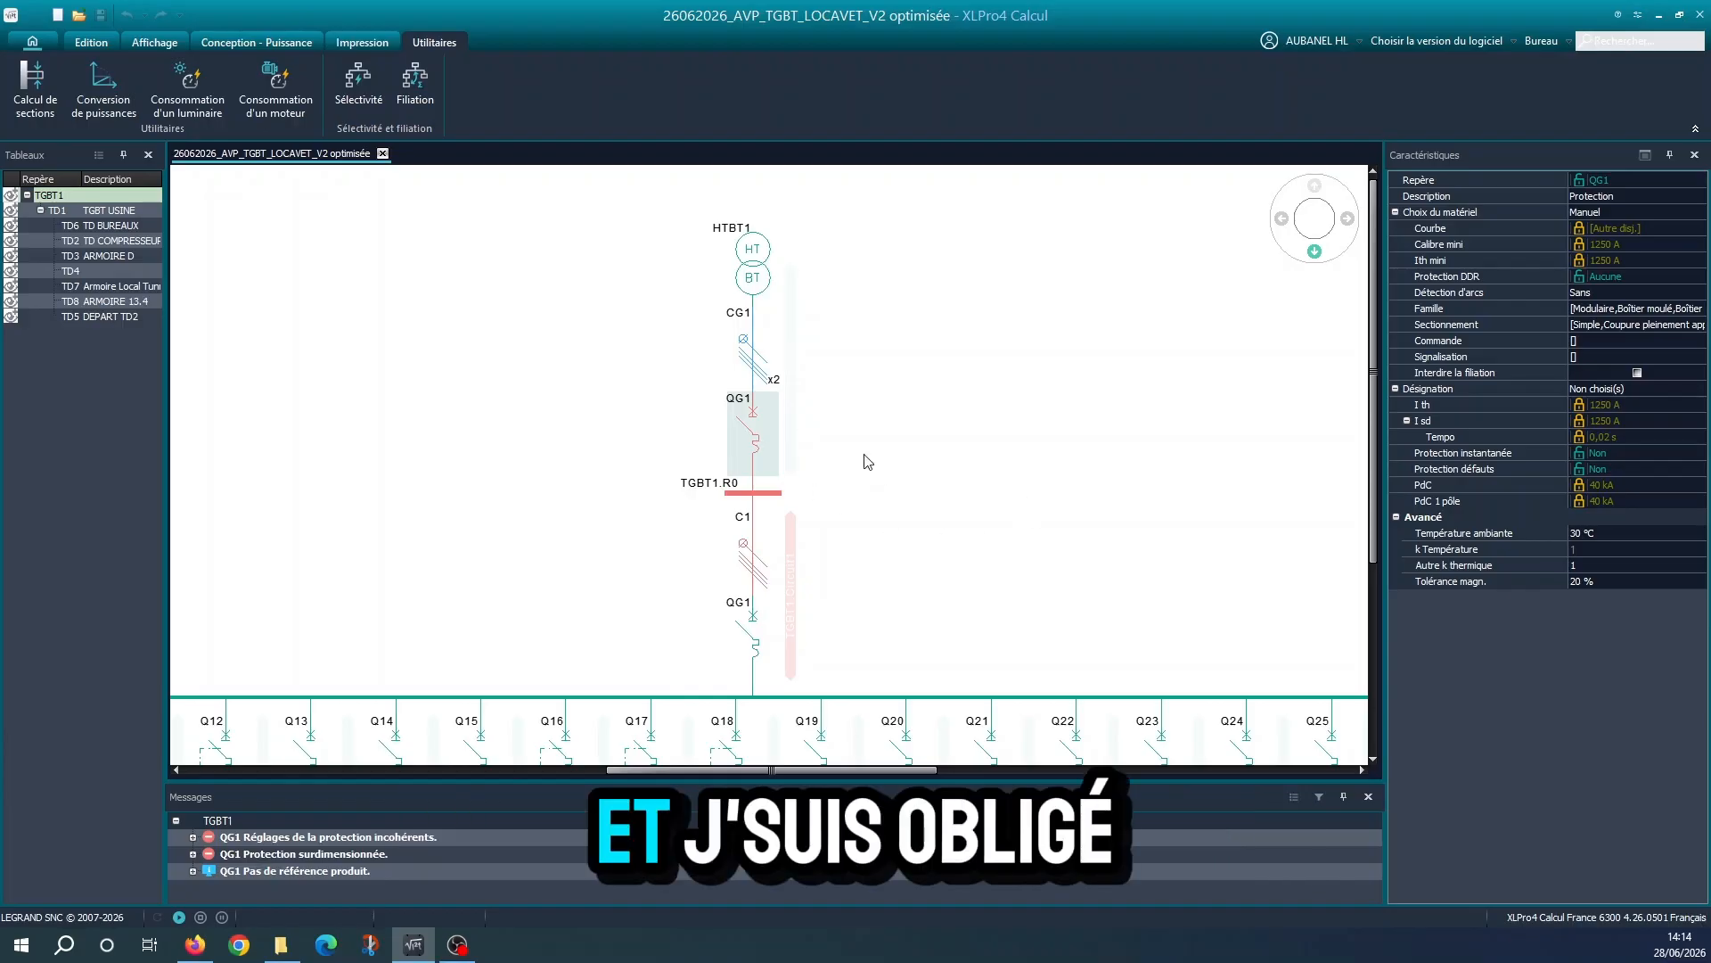
left_click(755, 589)
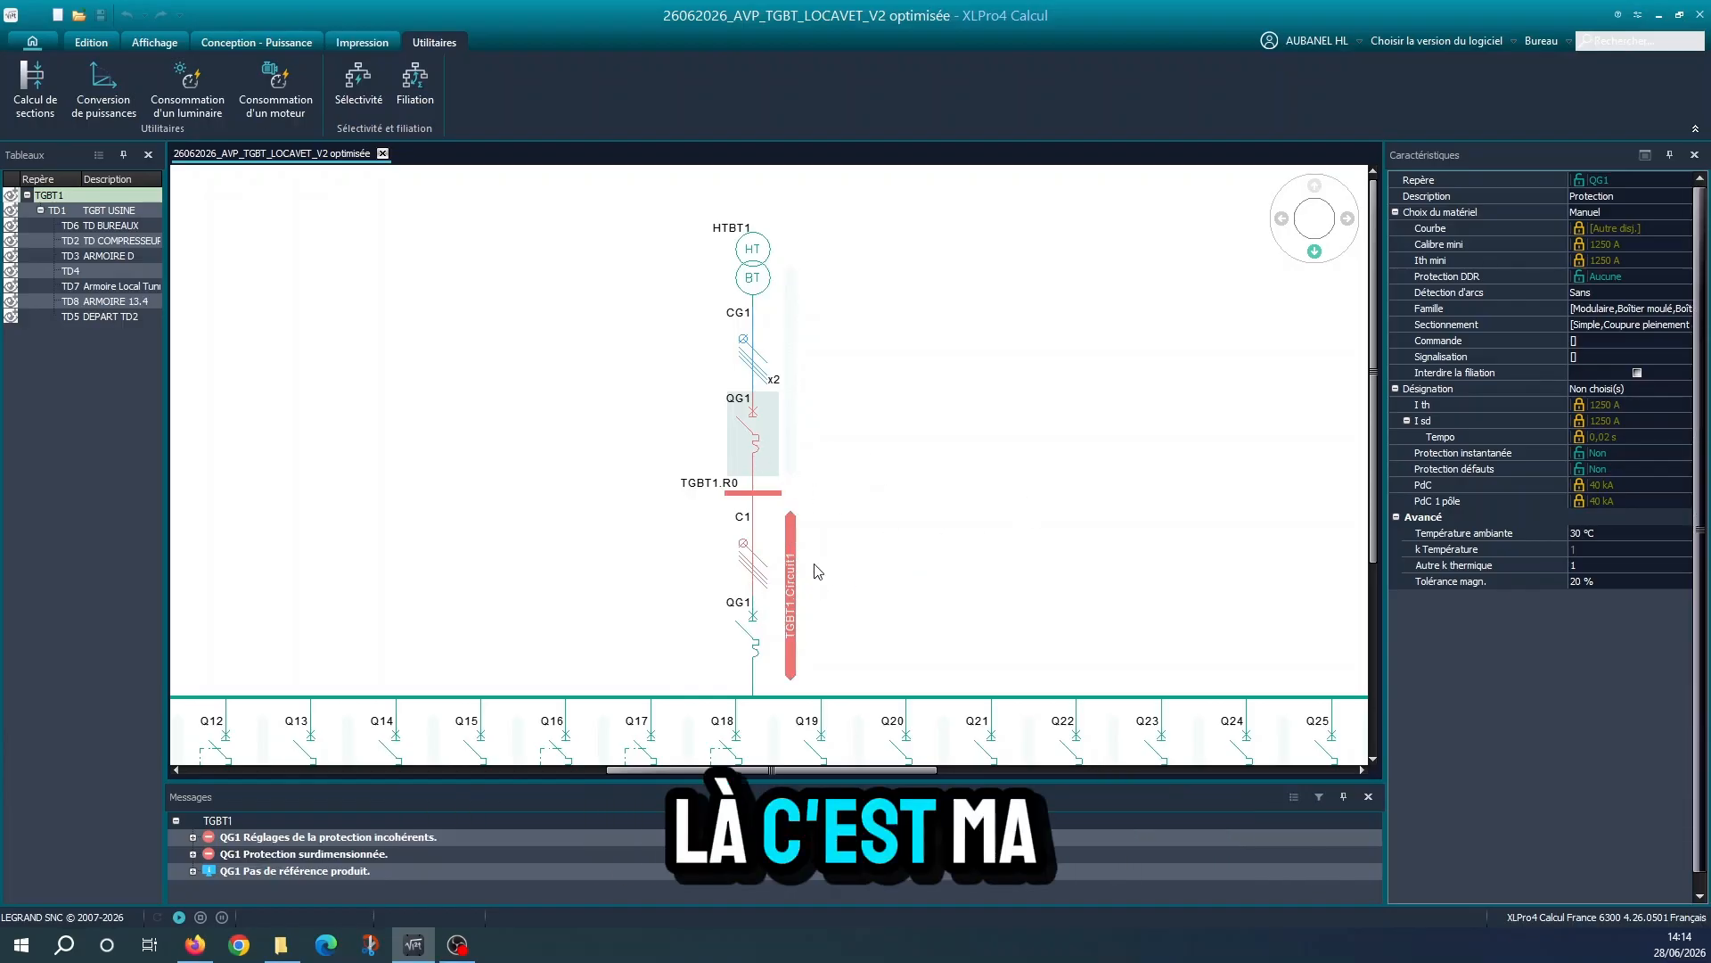
scroll(913, 573, "down", 3)
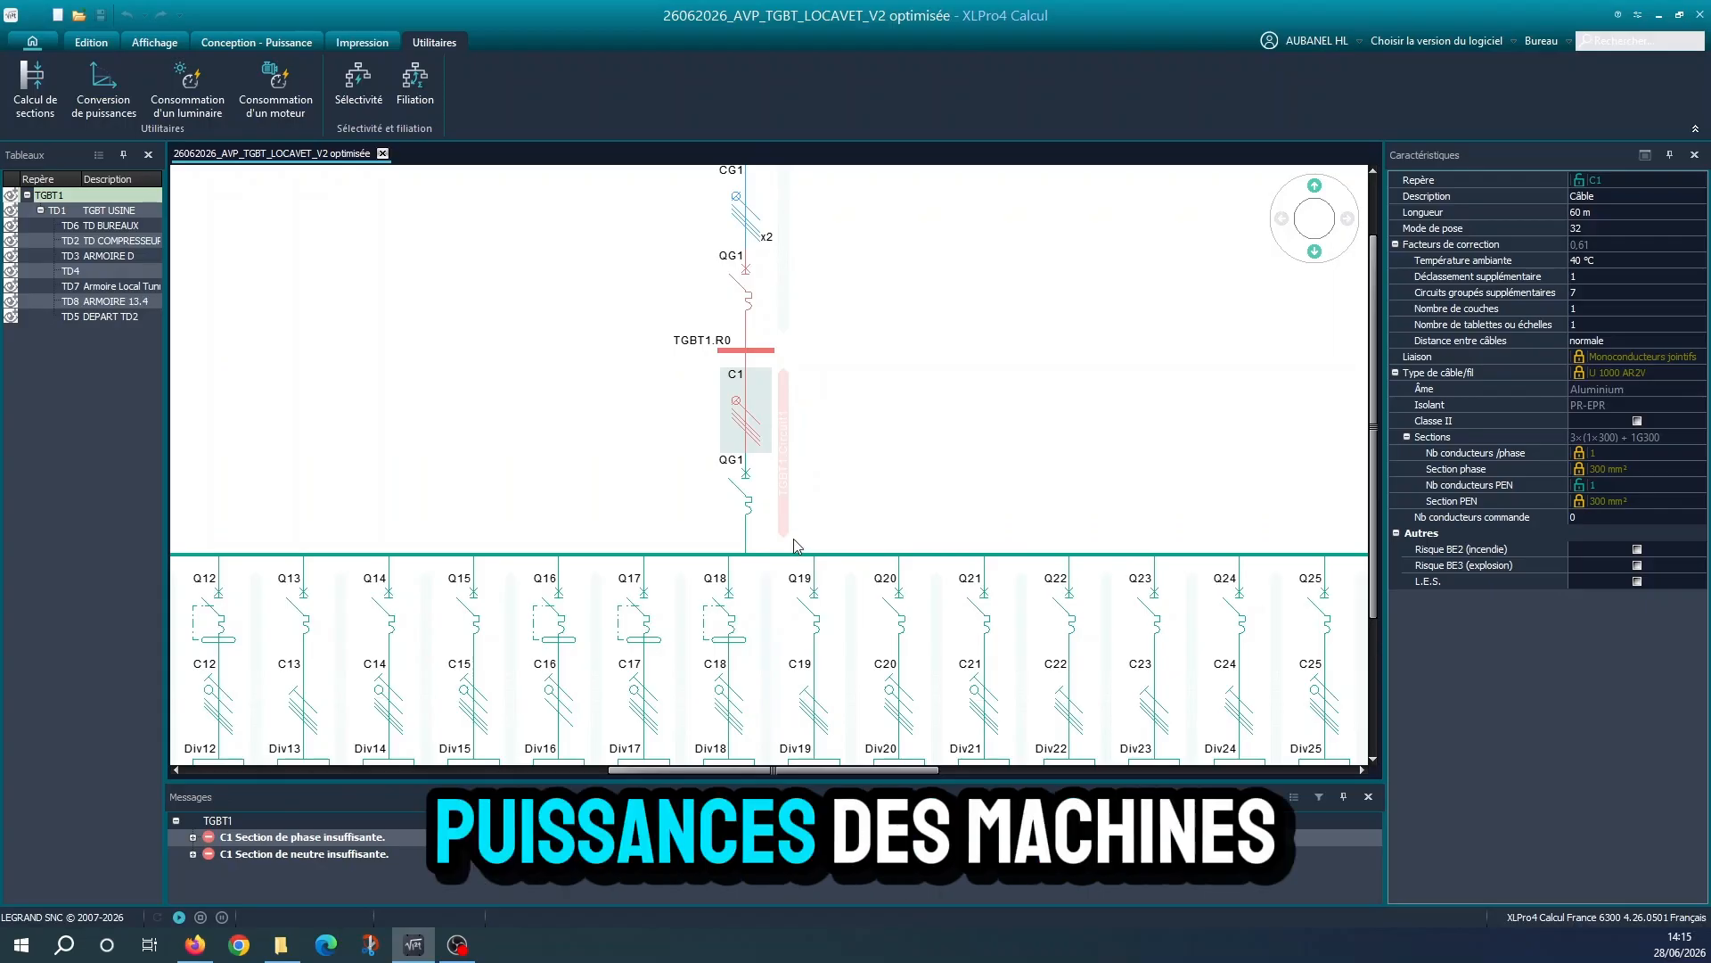
scroll(780, 597, "down", 1)
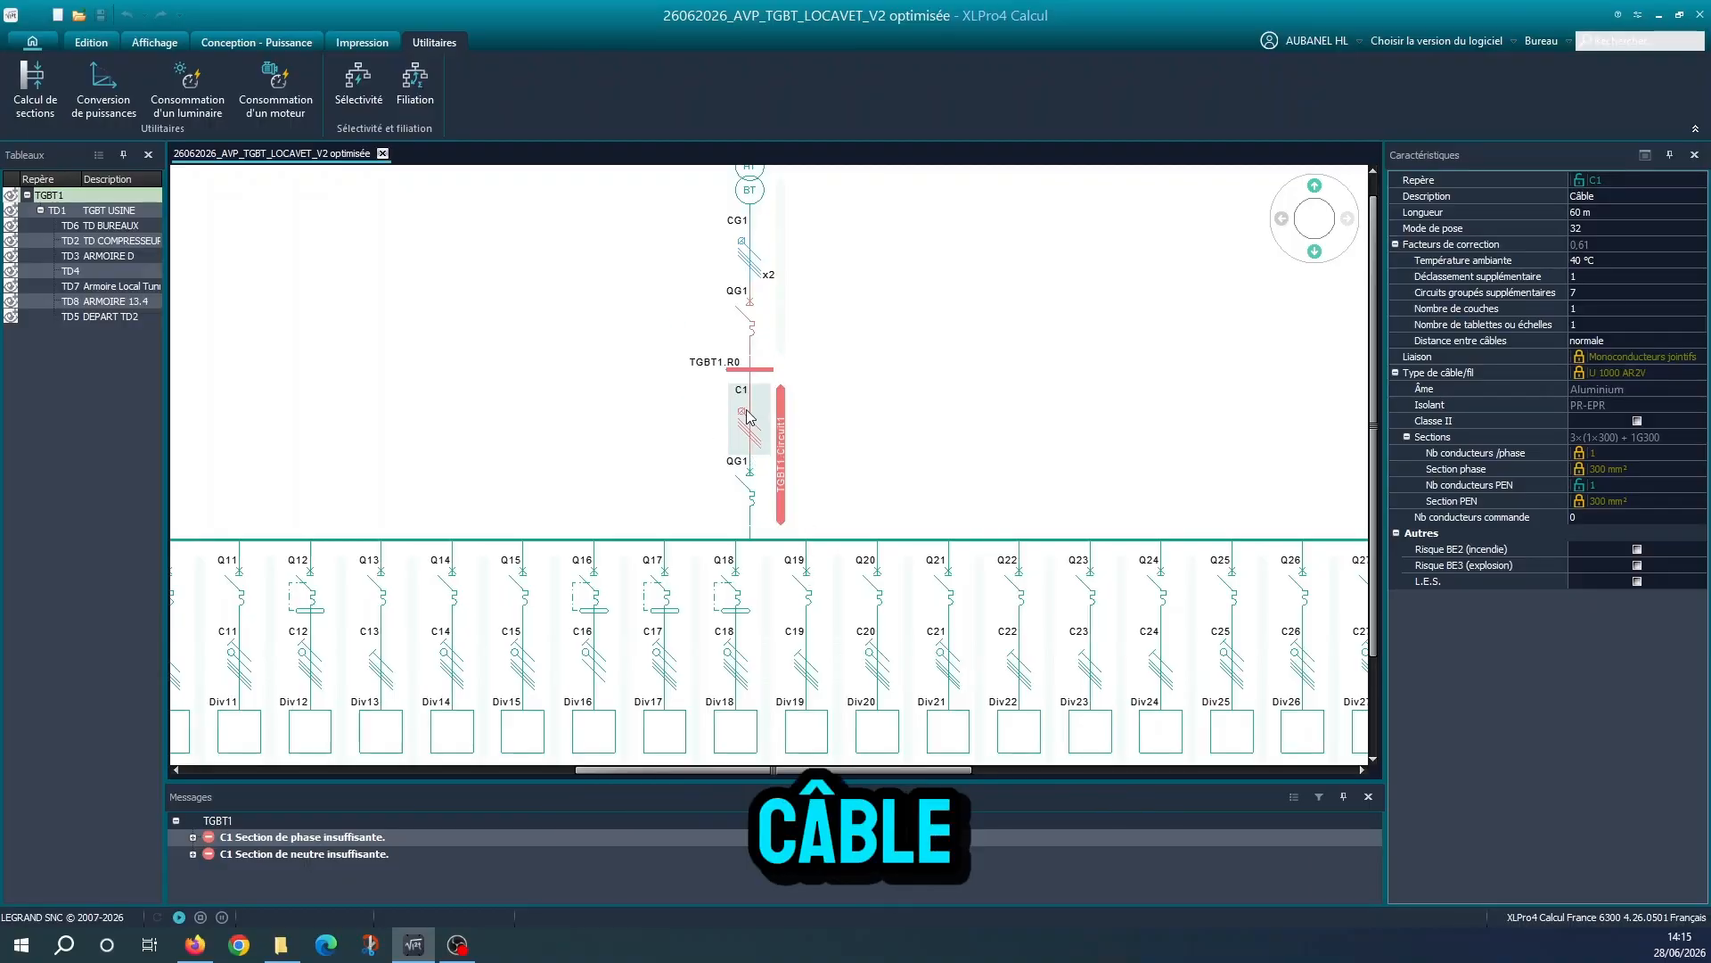
scroll(760, 517, "down", 2)
left_click(770, 490)
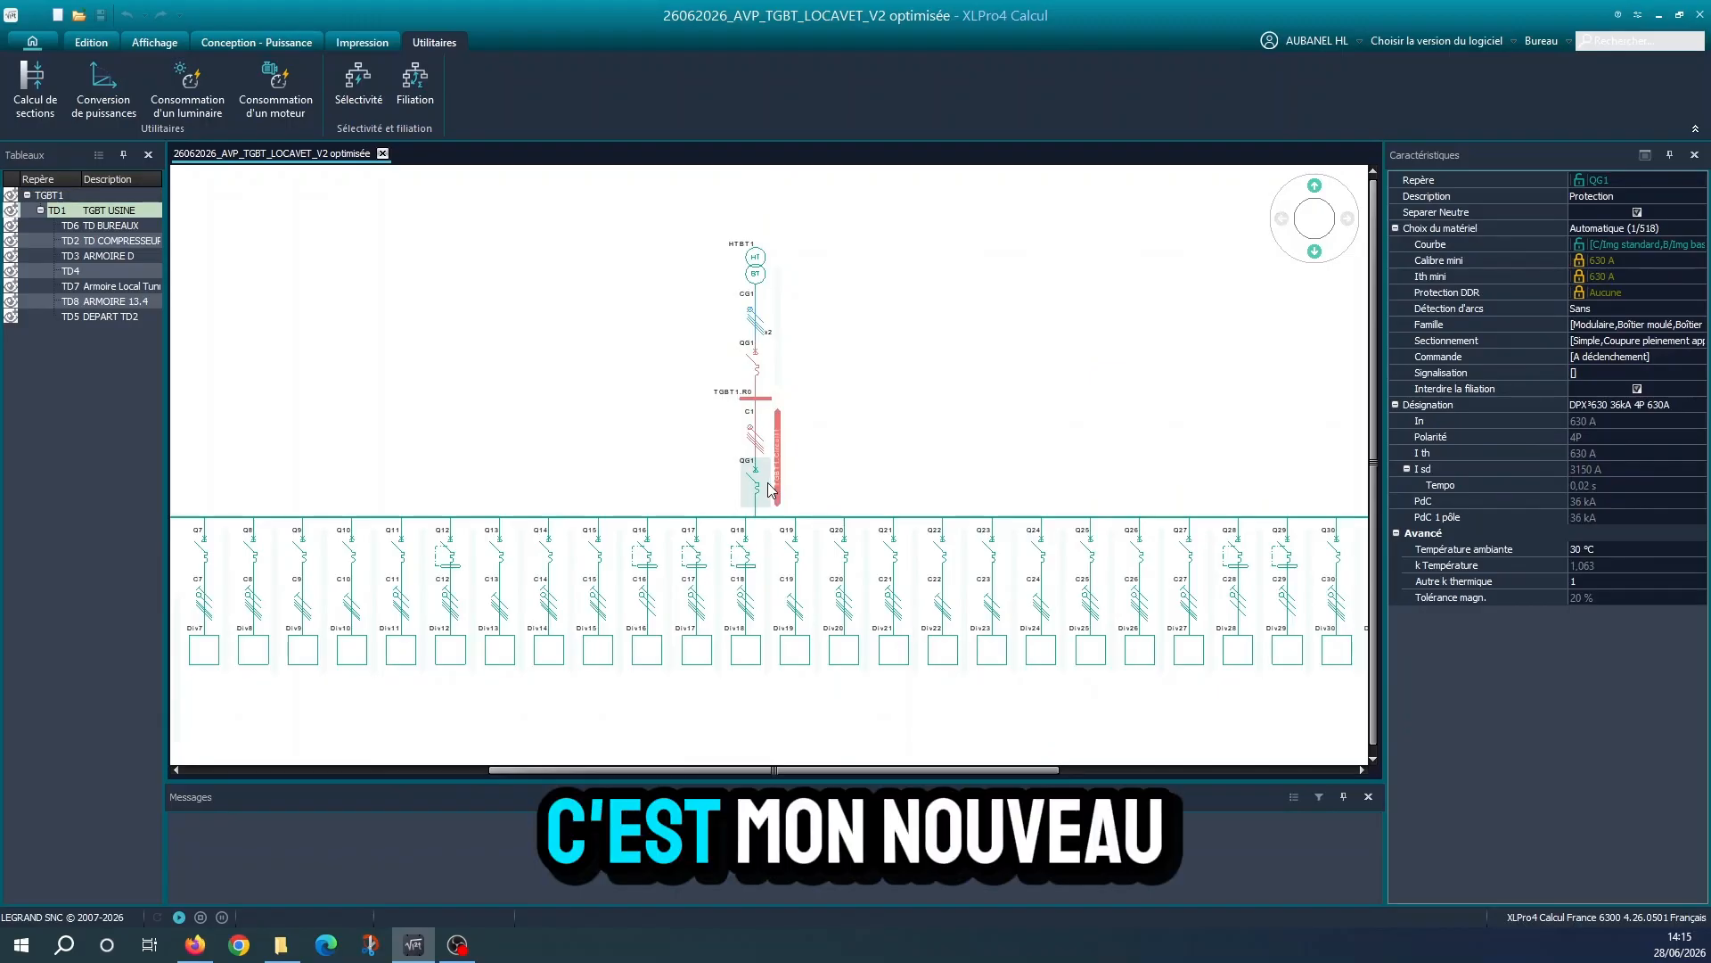
Review the TD1 outgoing circuits, the SPD1 surge protector, and the properties of the Div2 load and the PC3 socket
scroll(782, 553, "down", 2)
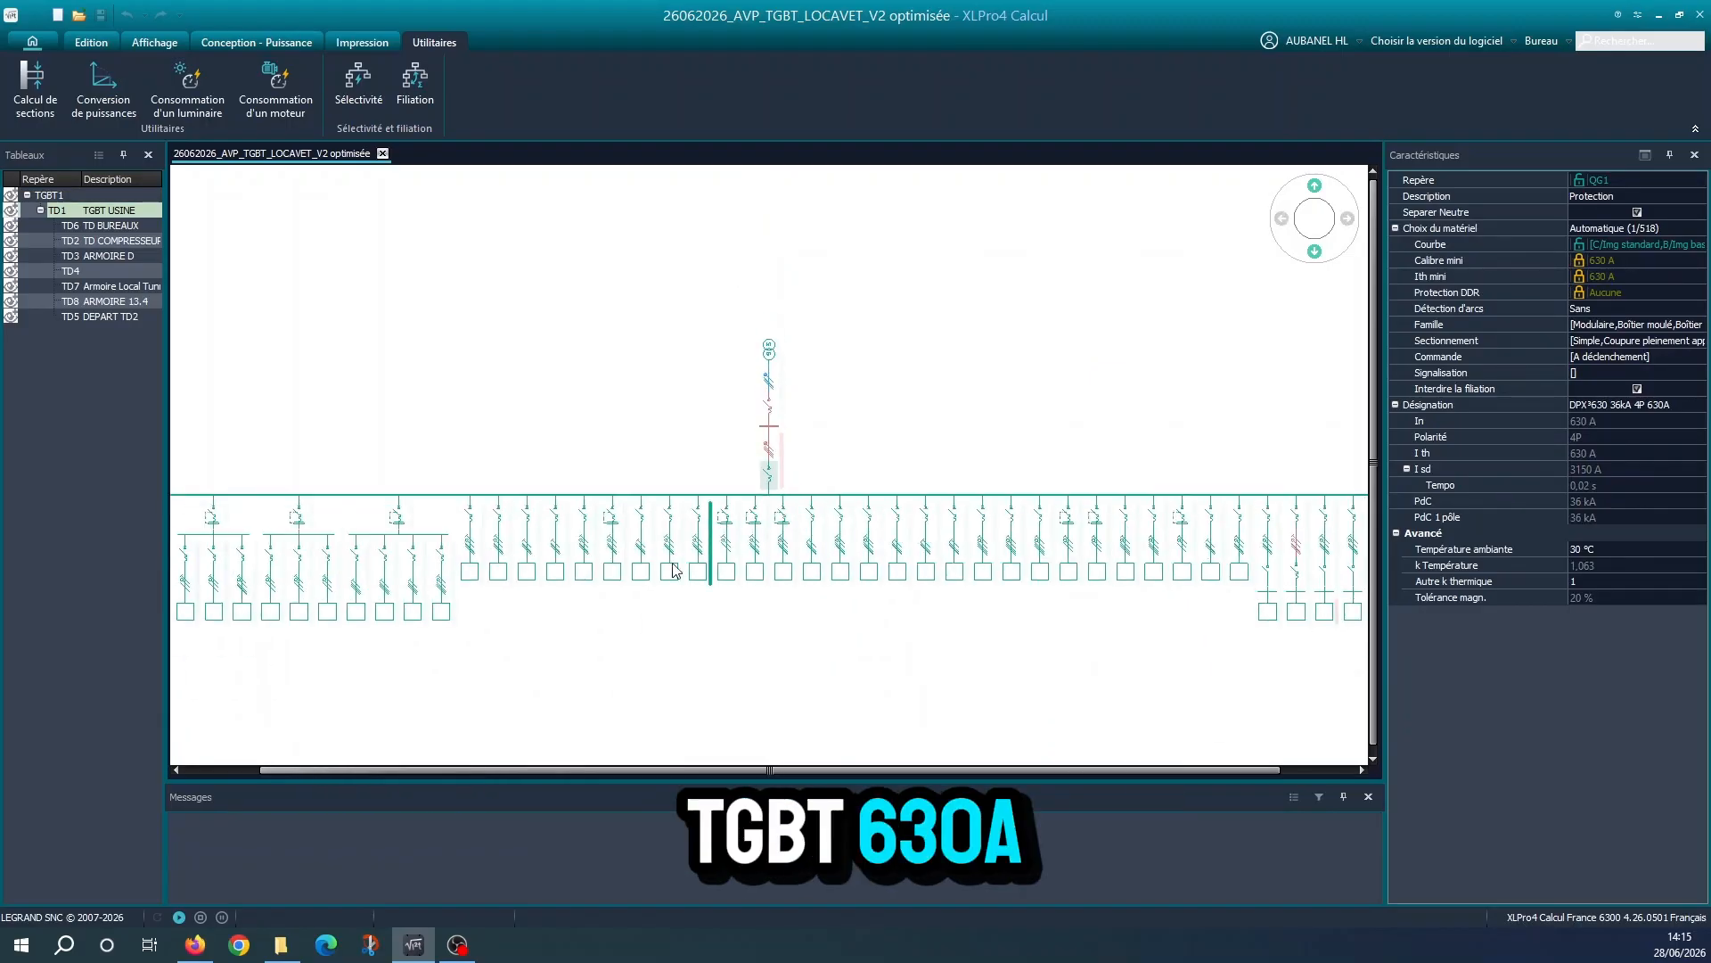
middle_click_drag(918, 557, 1157, 538)
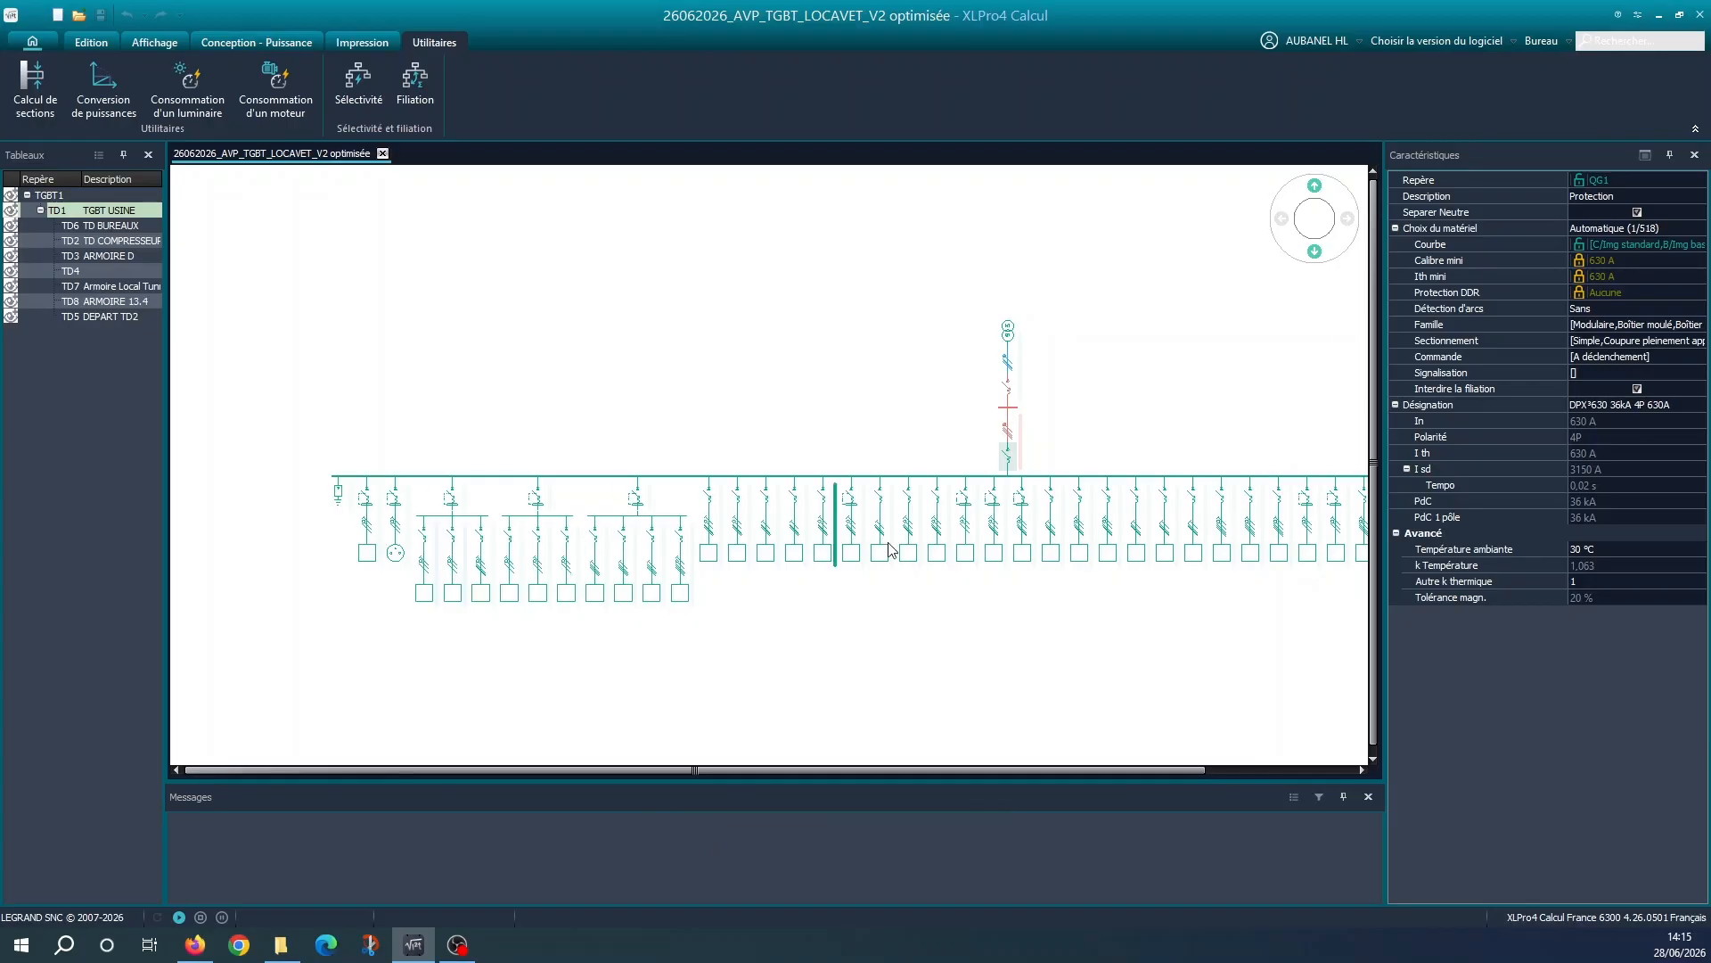
scroll(475, 454, "down", 1)
scroll(1061, 565, "down", 2)
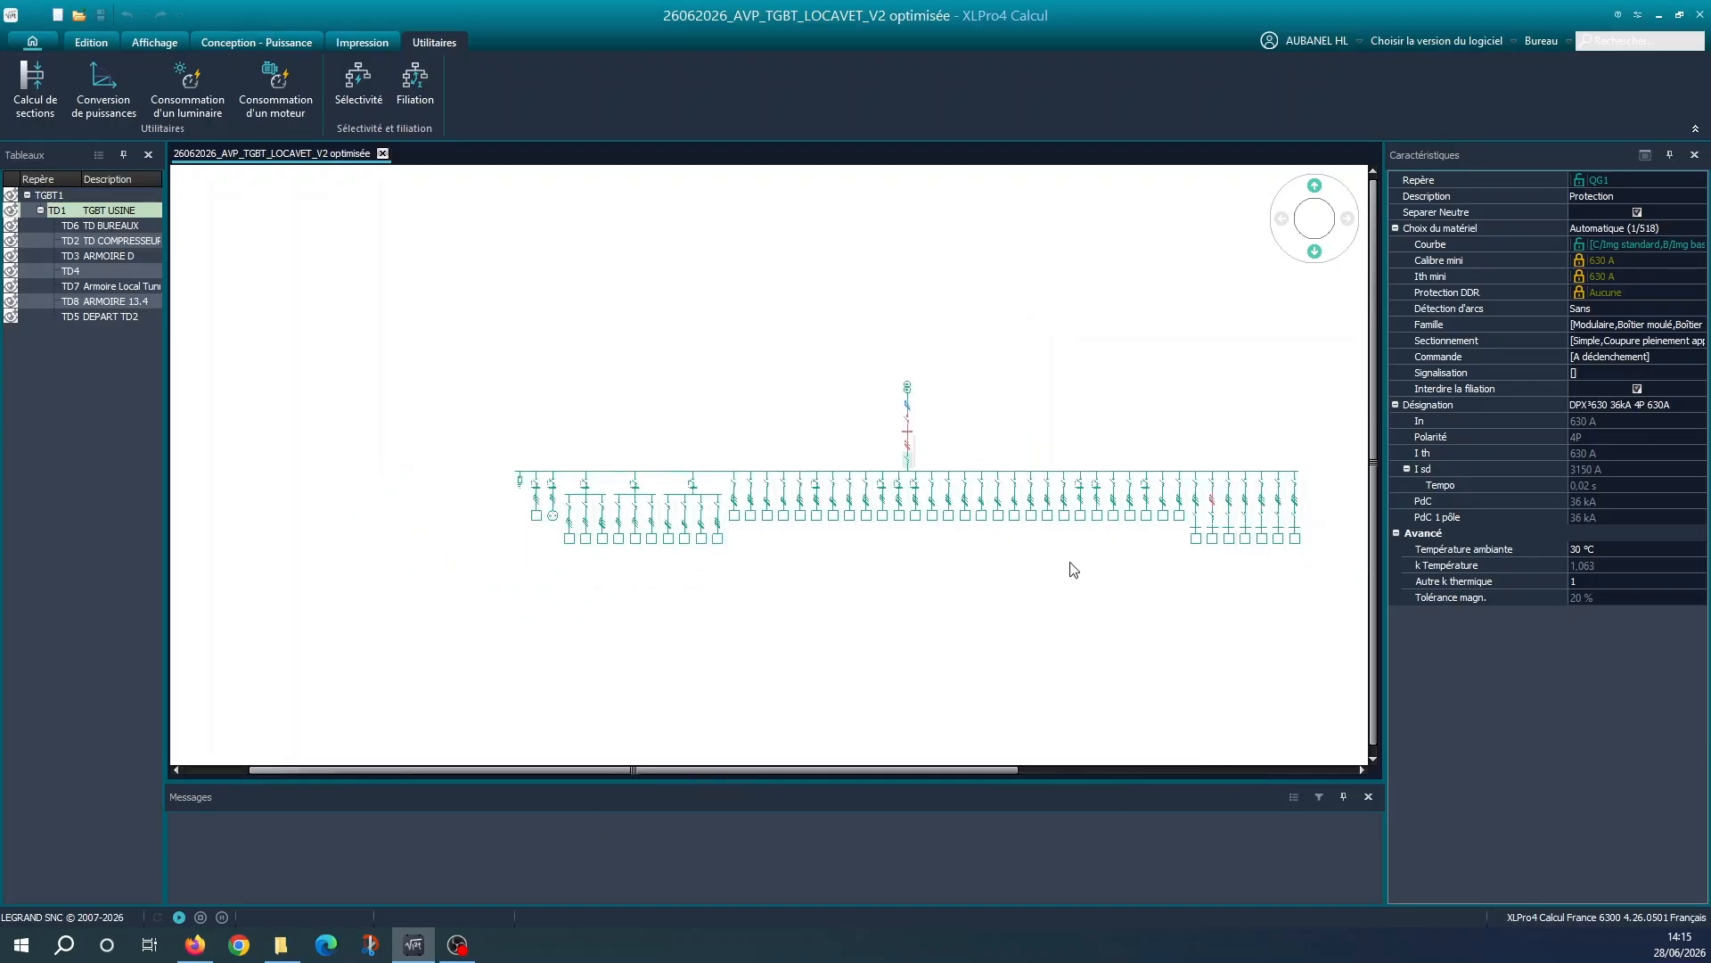
middle_click_drag(1070, 565, 851, 552)
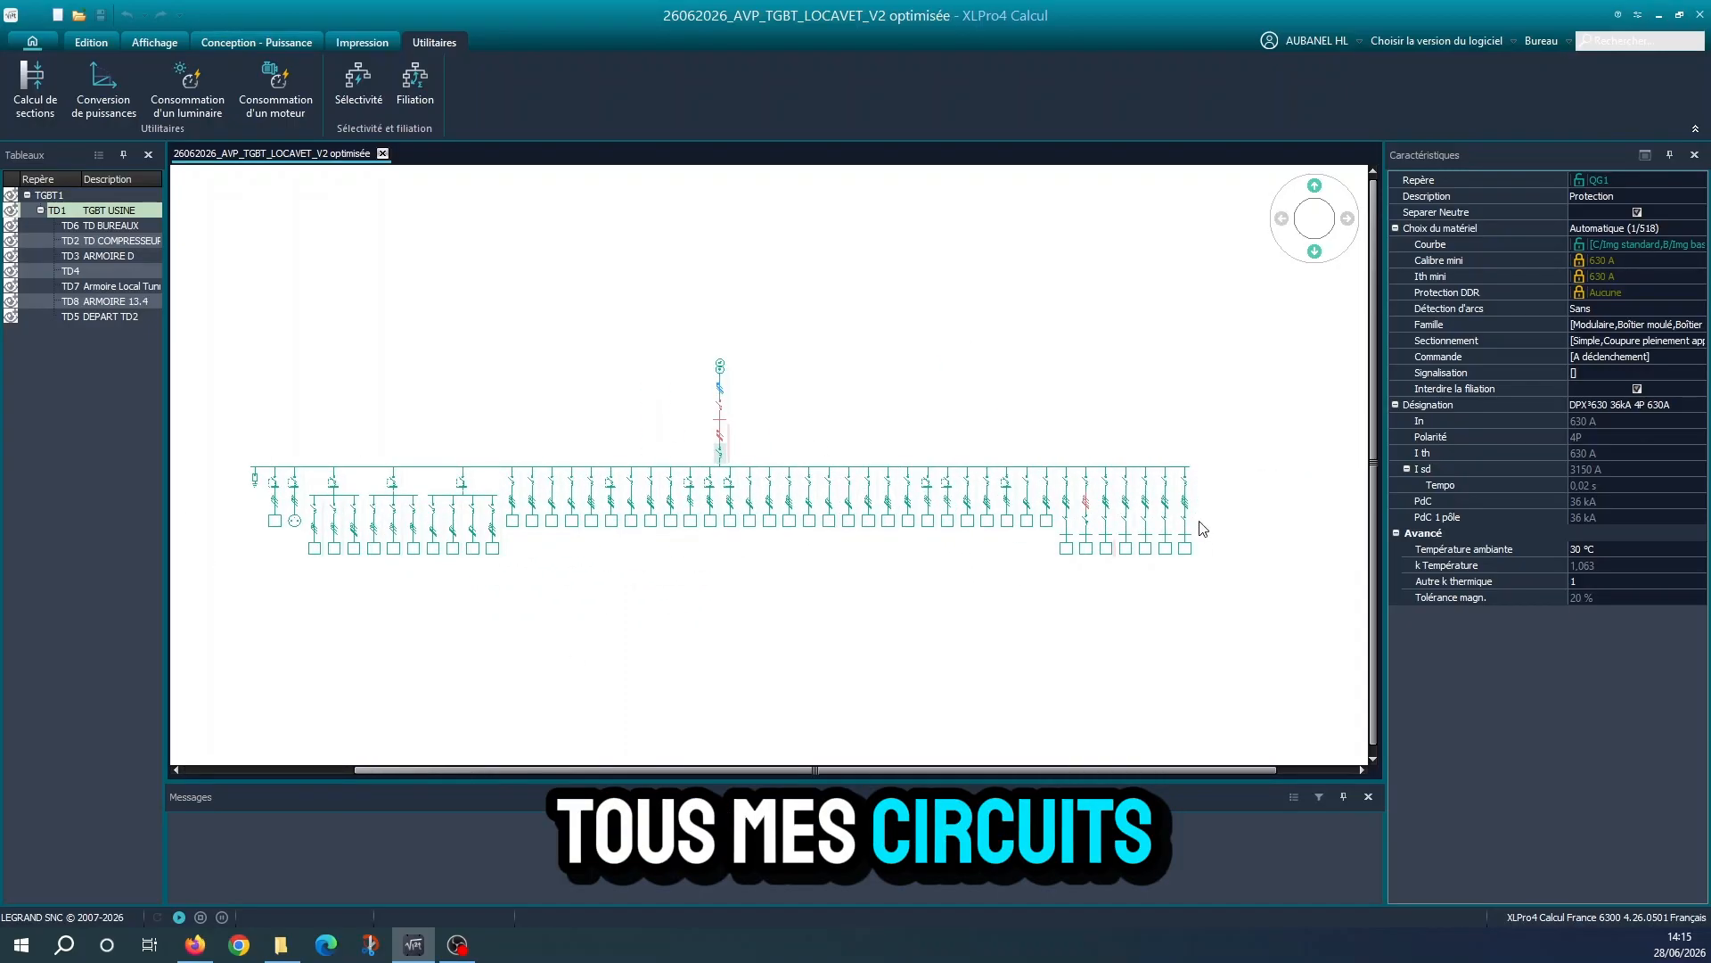
scroll(460, 597, "up", 1)
scroll(460, 597, "up", 7)
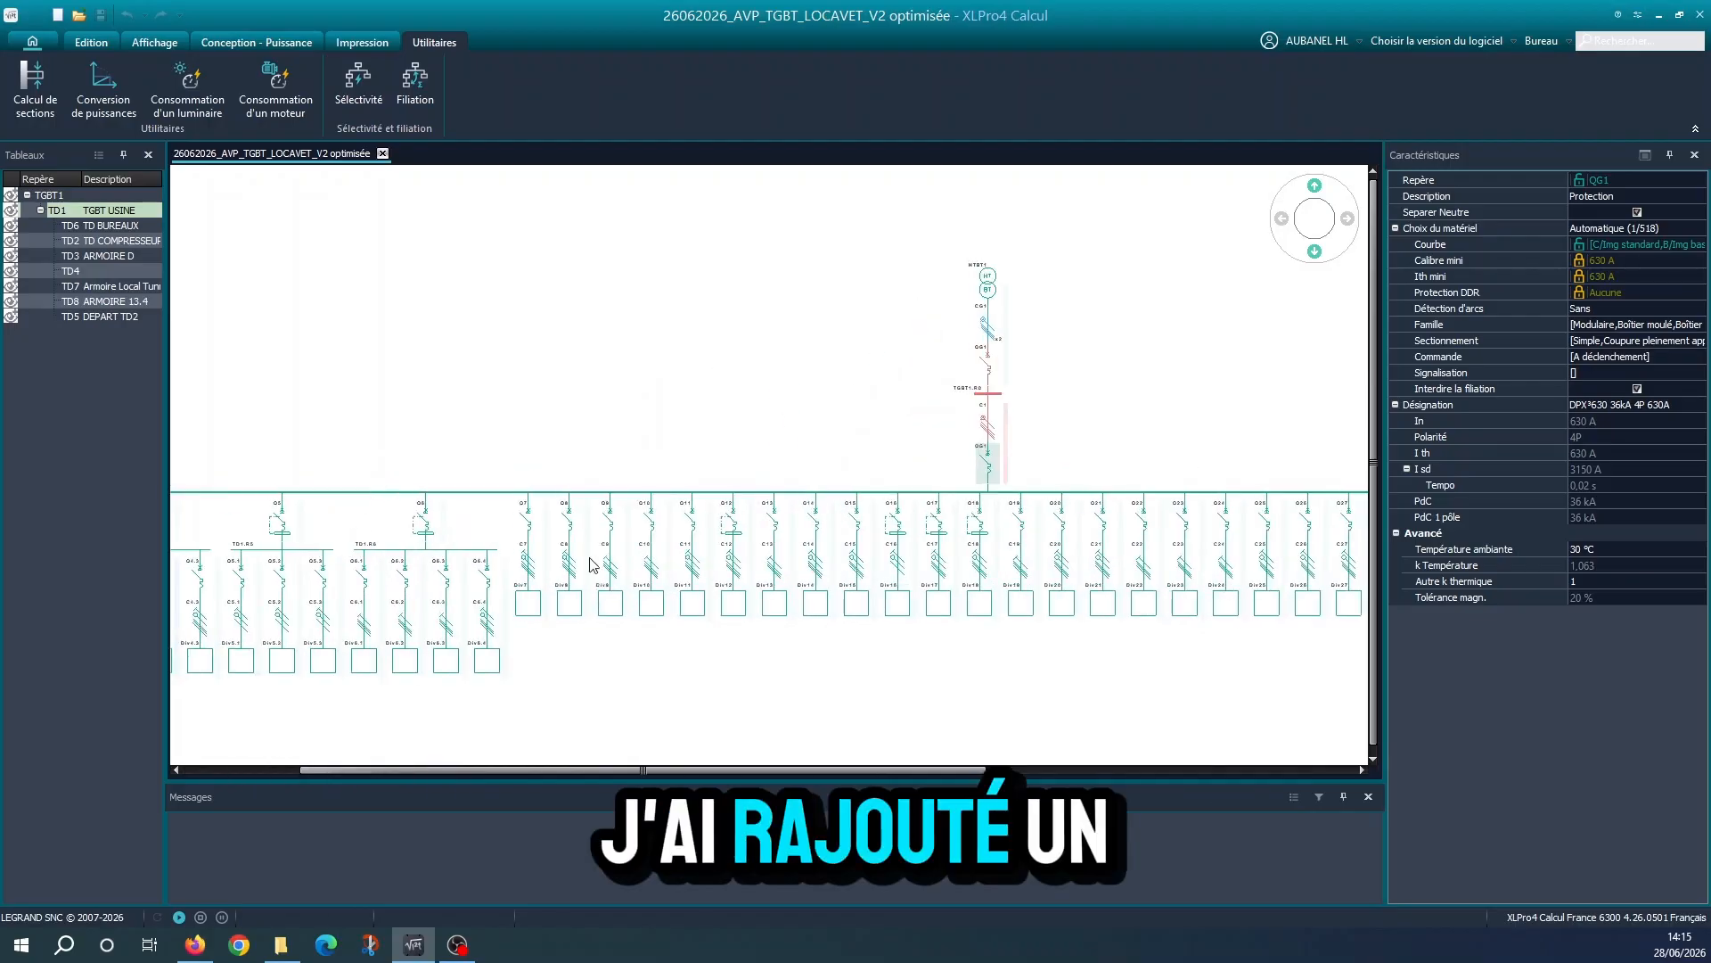
middle_click_drag(428, 638, 391, 503)
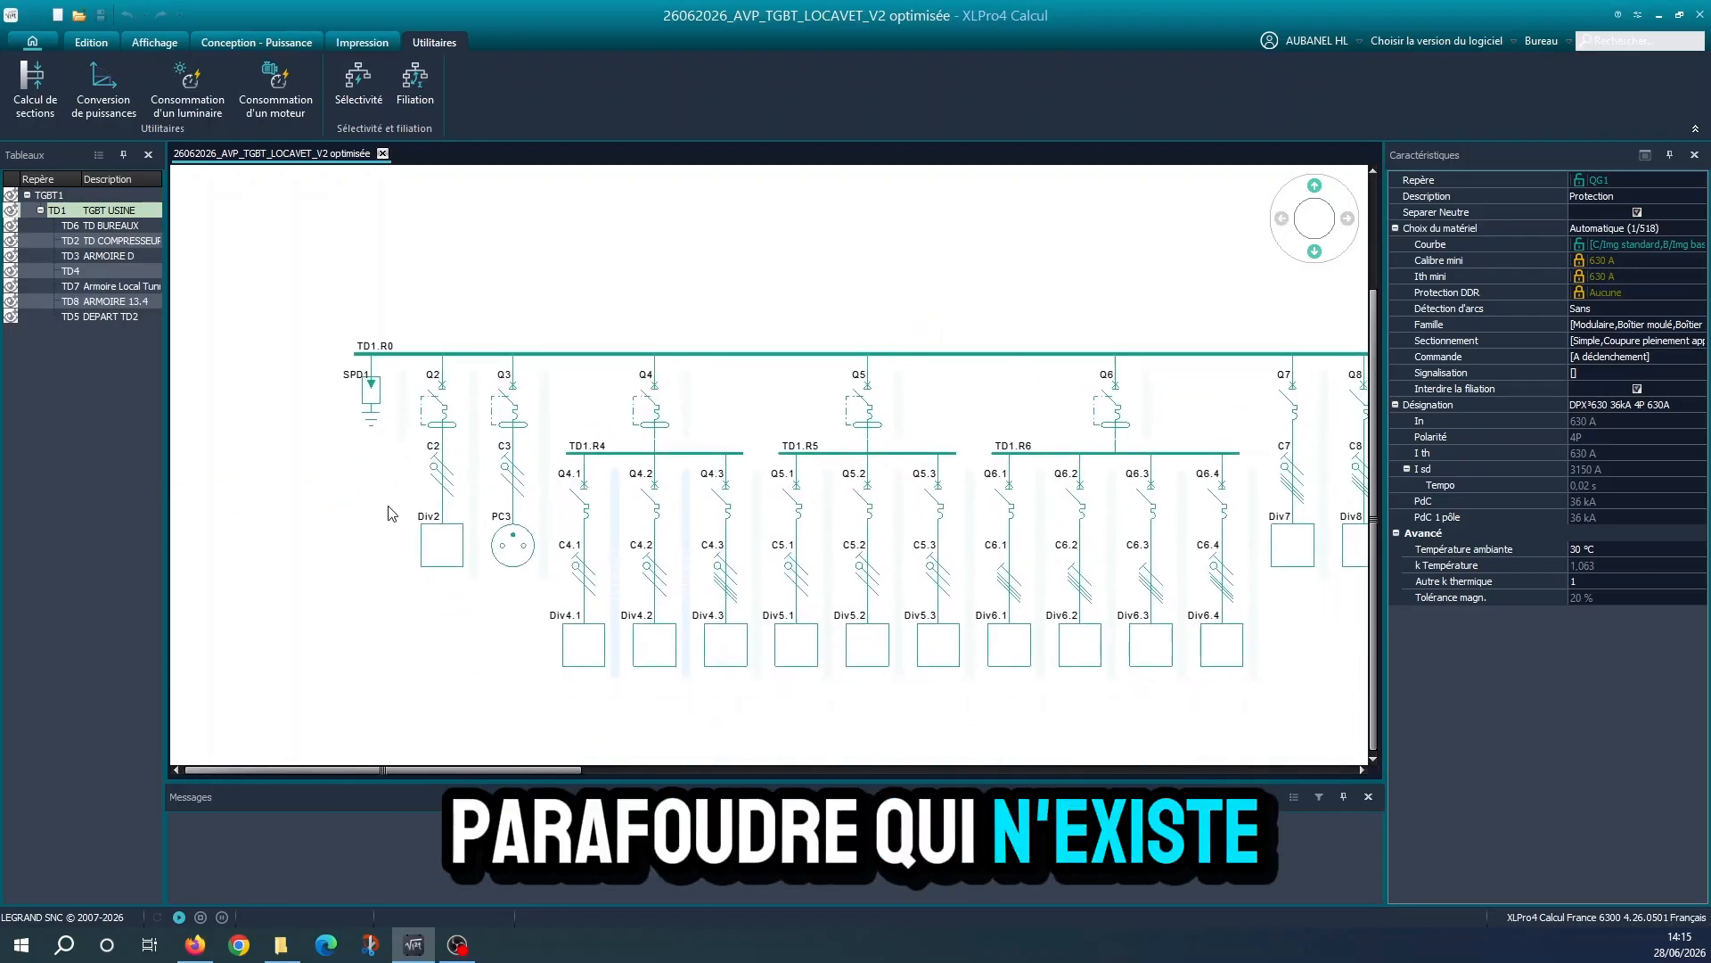
left_click(445, 567)
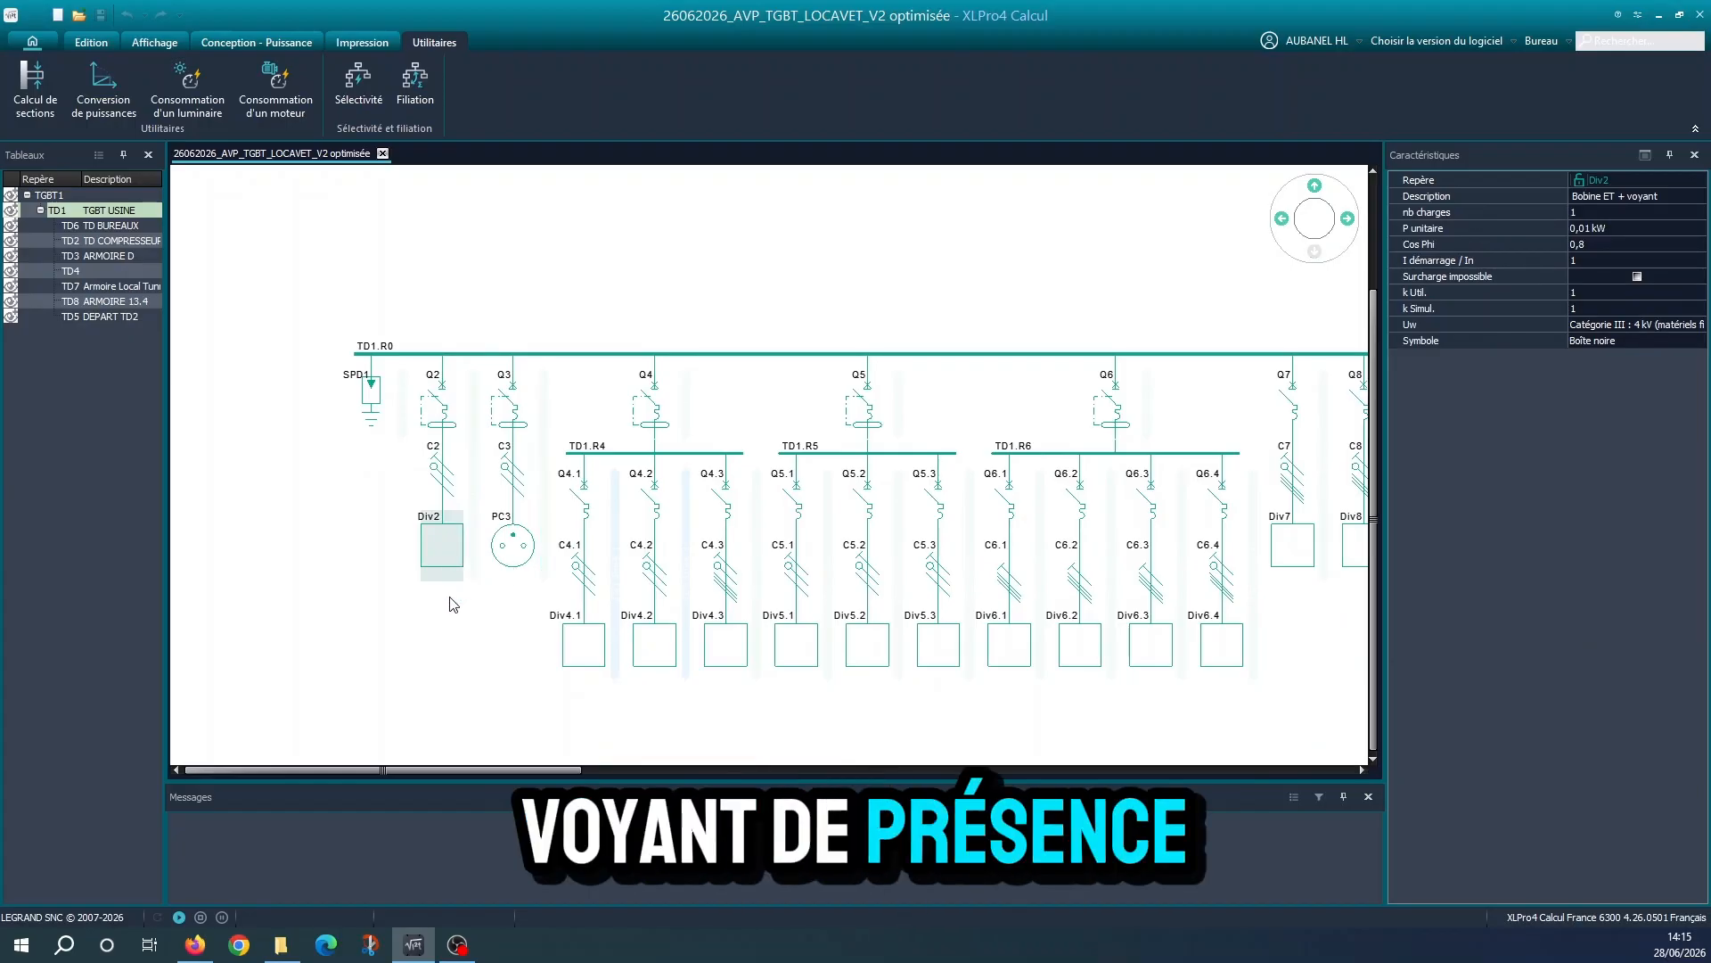
left_click(513, 544)
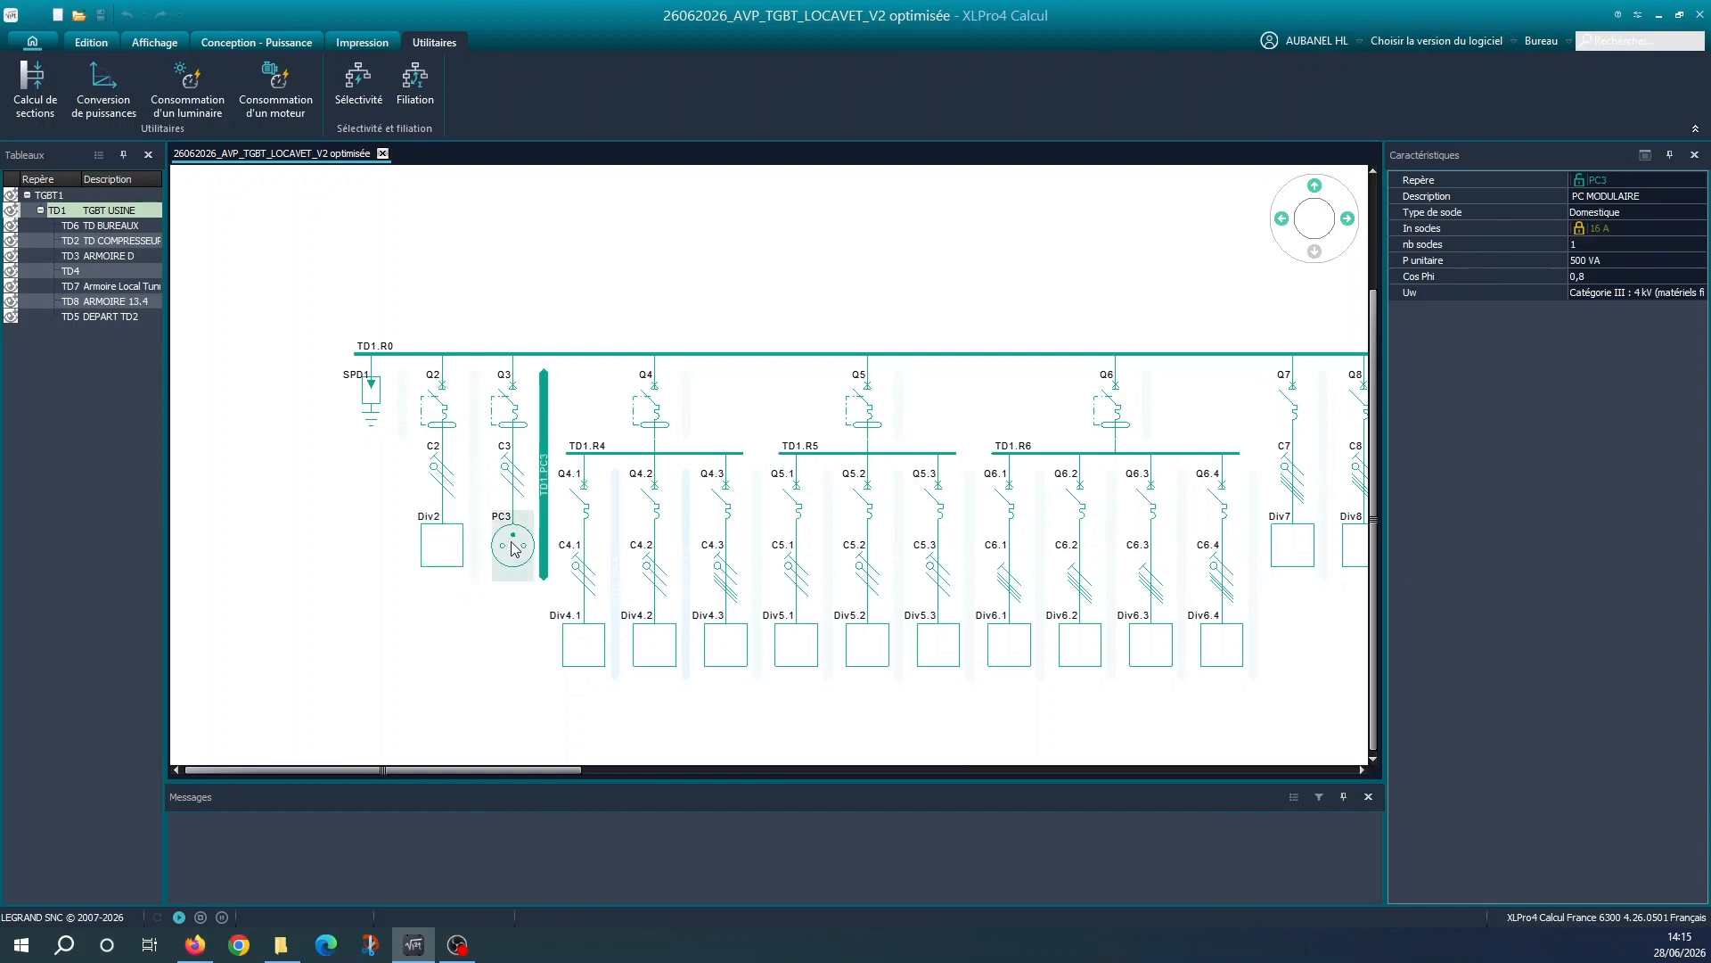
Move circuit Q4.3 out of the TD1.R4 group onto the main TD1.R0 busbar, between the Q6 group and Q7
scroll(264, 639, "down", 1)
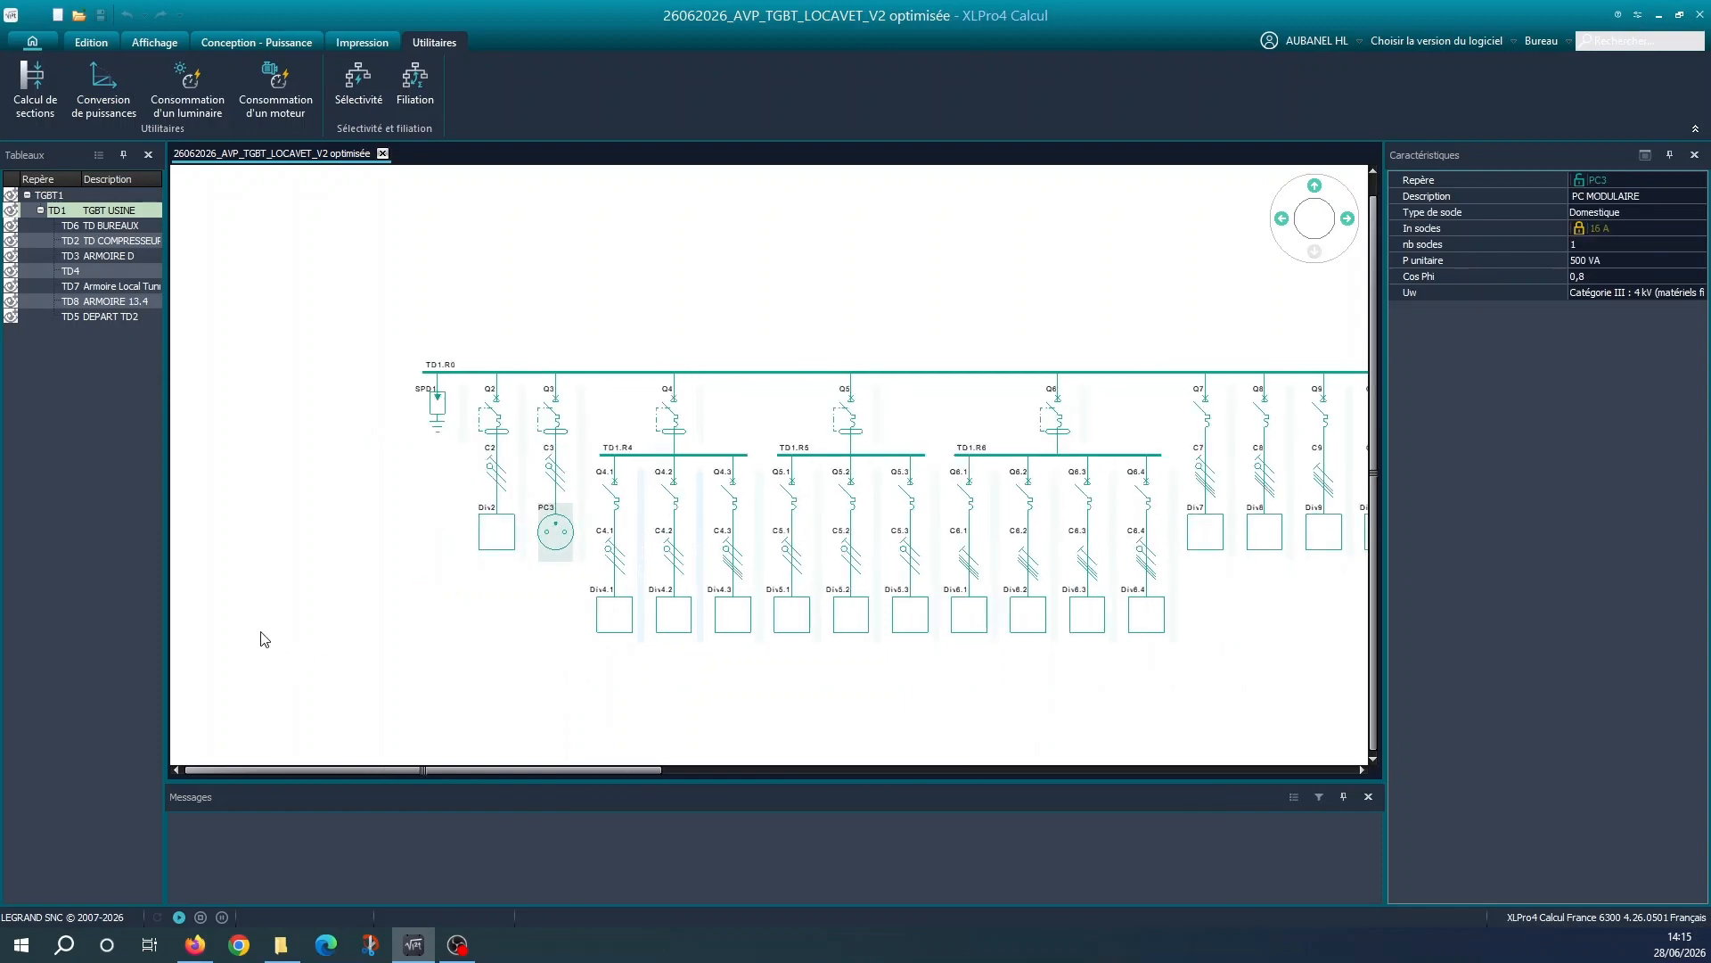
middle_click_drag(664, 644, 371, 638)
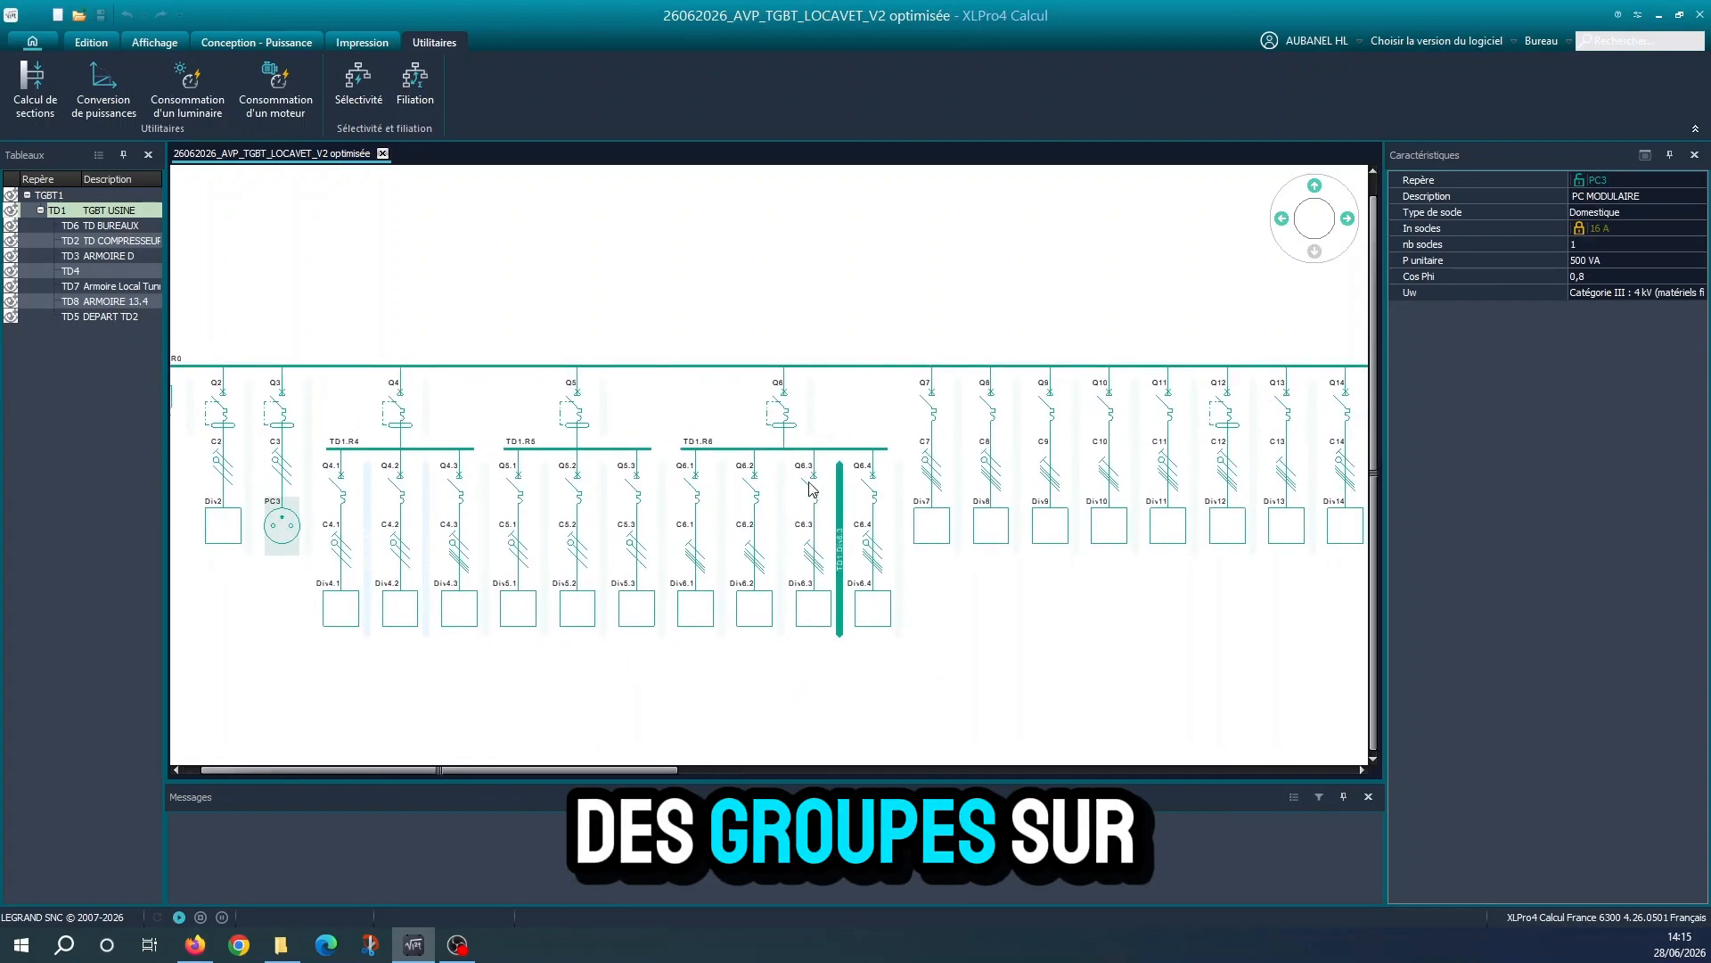
left_click(348, 603)
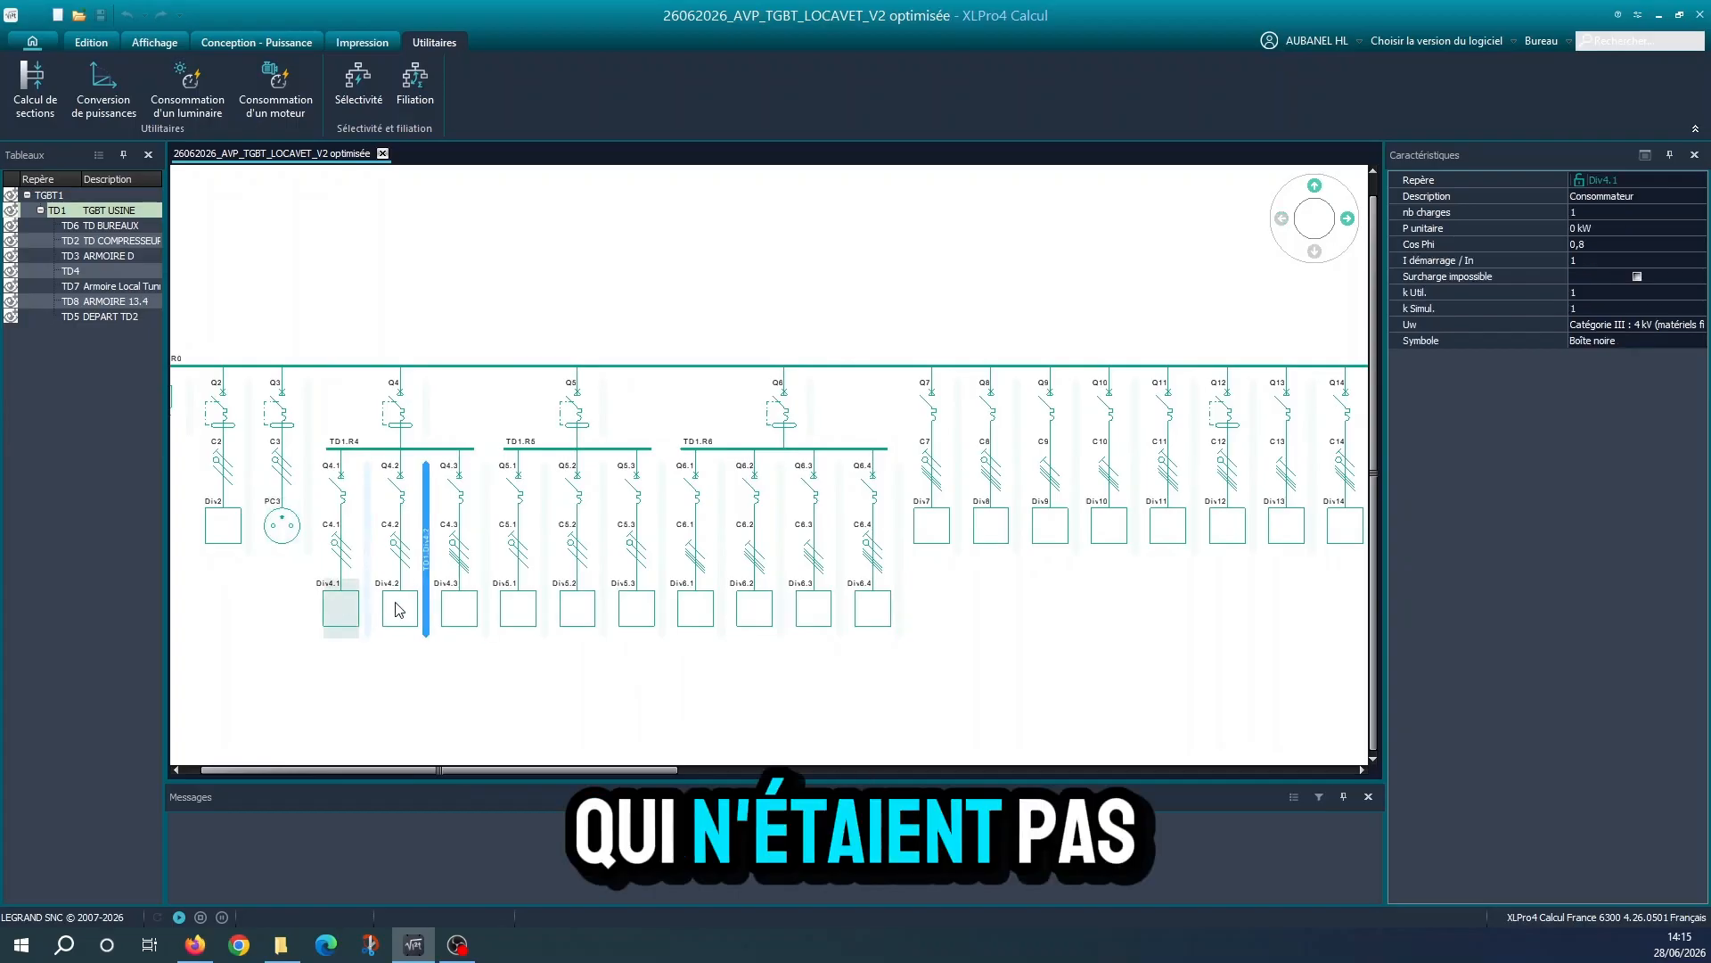
left_click(450, 612)
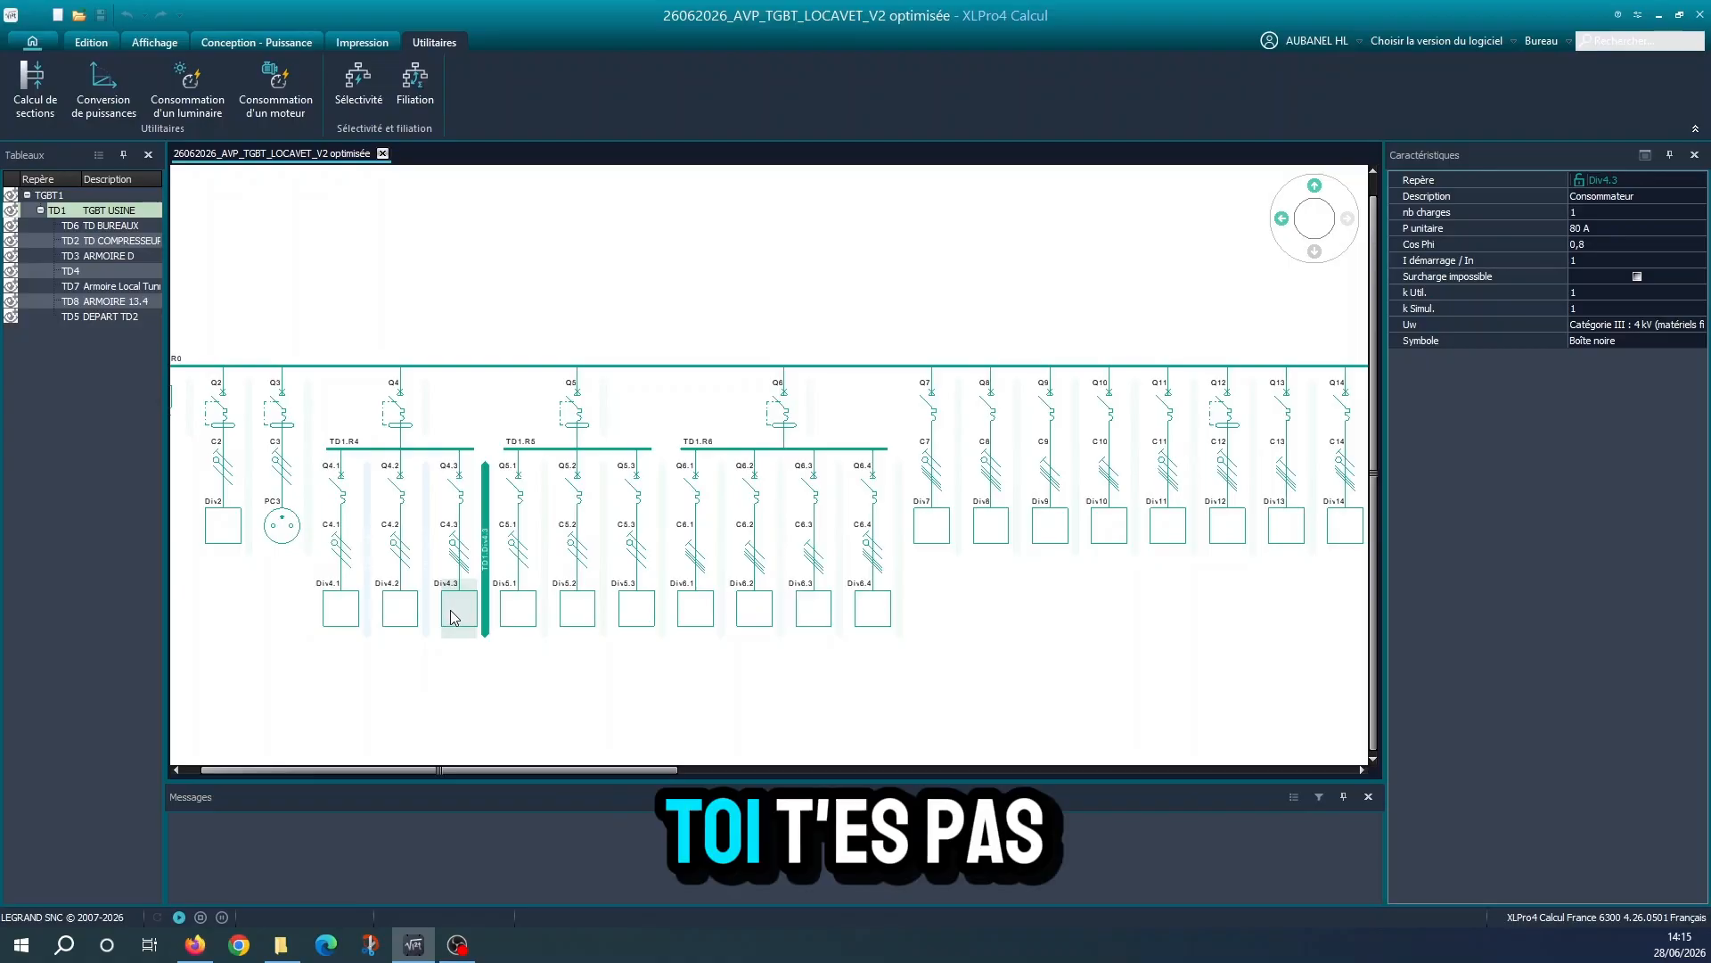
left_click(458, 492)
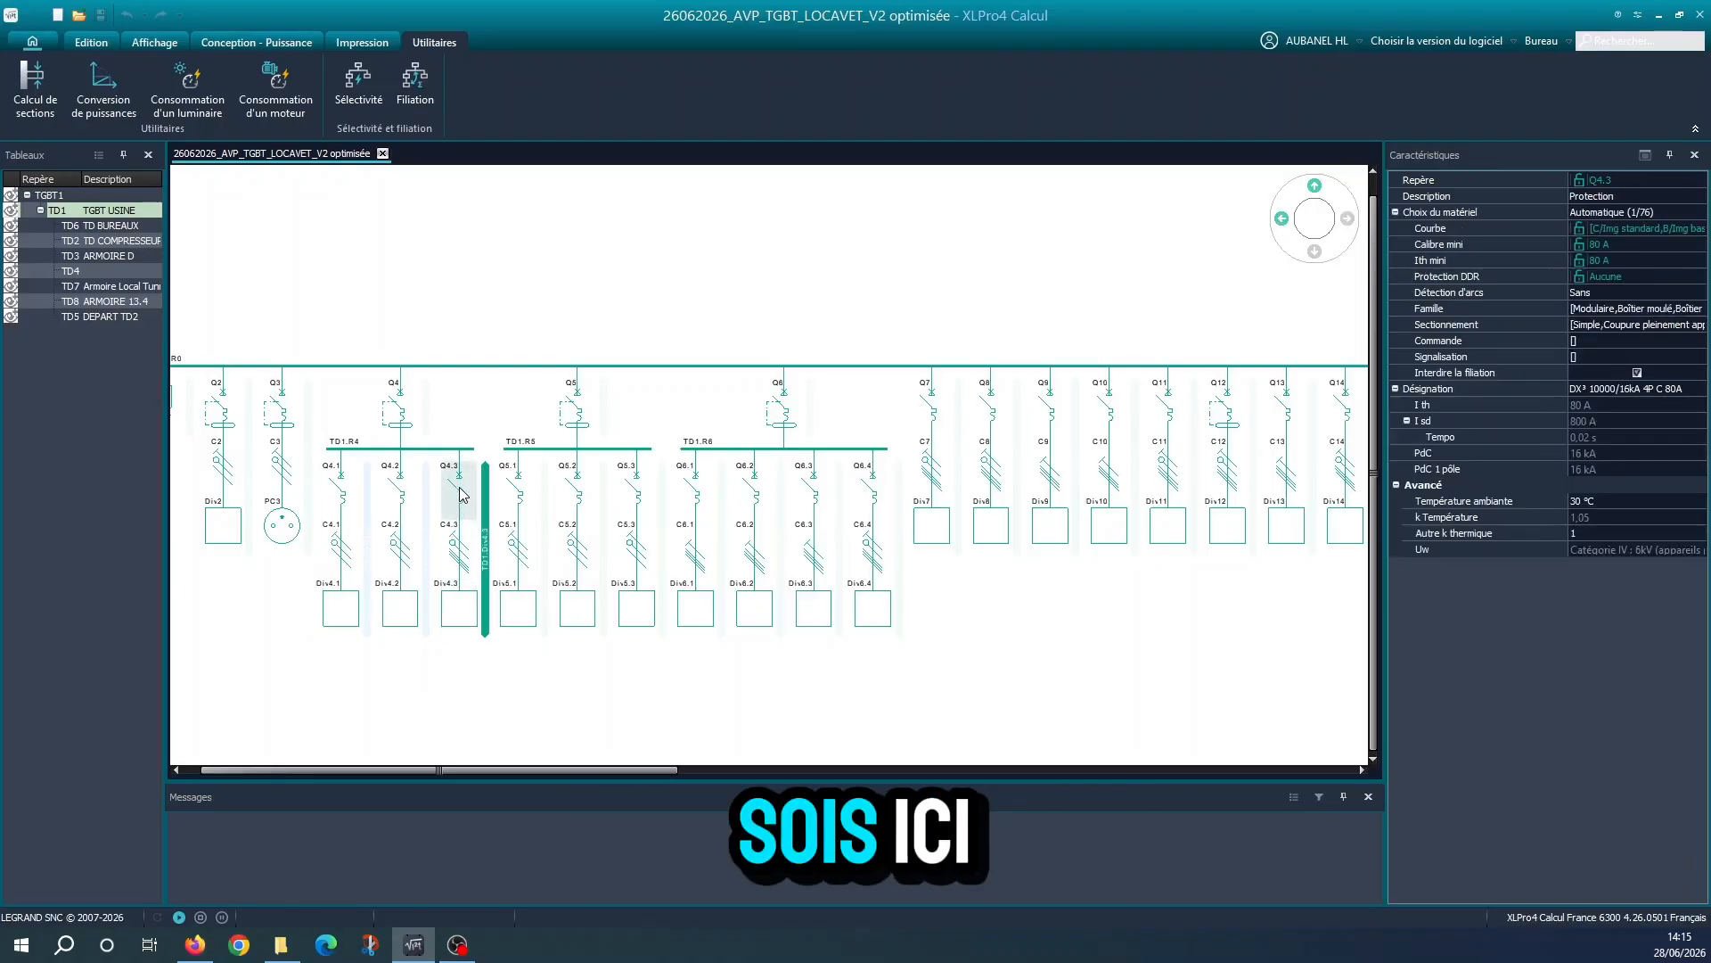
left_click_drag(478, 555, 905, 384)
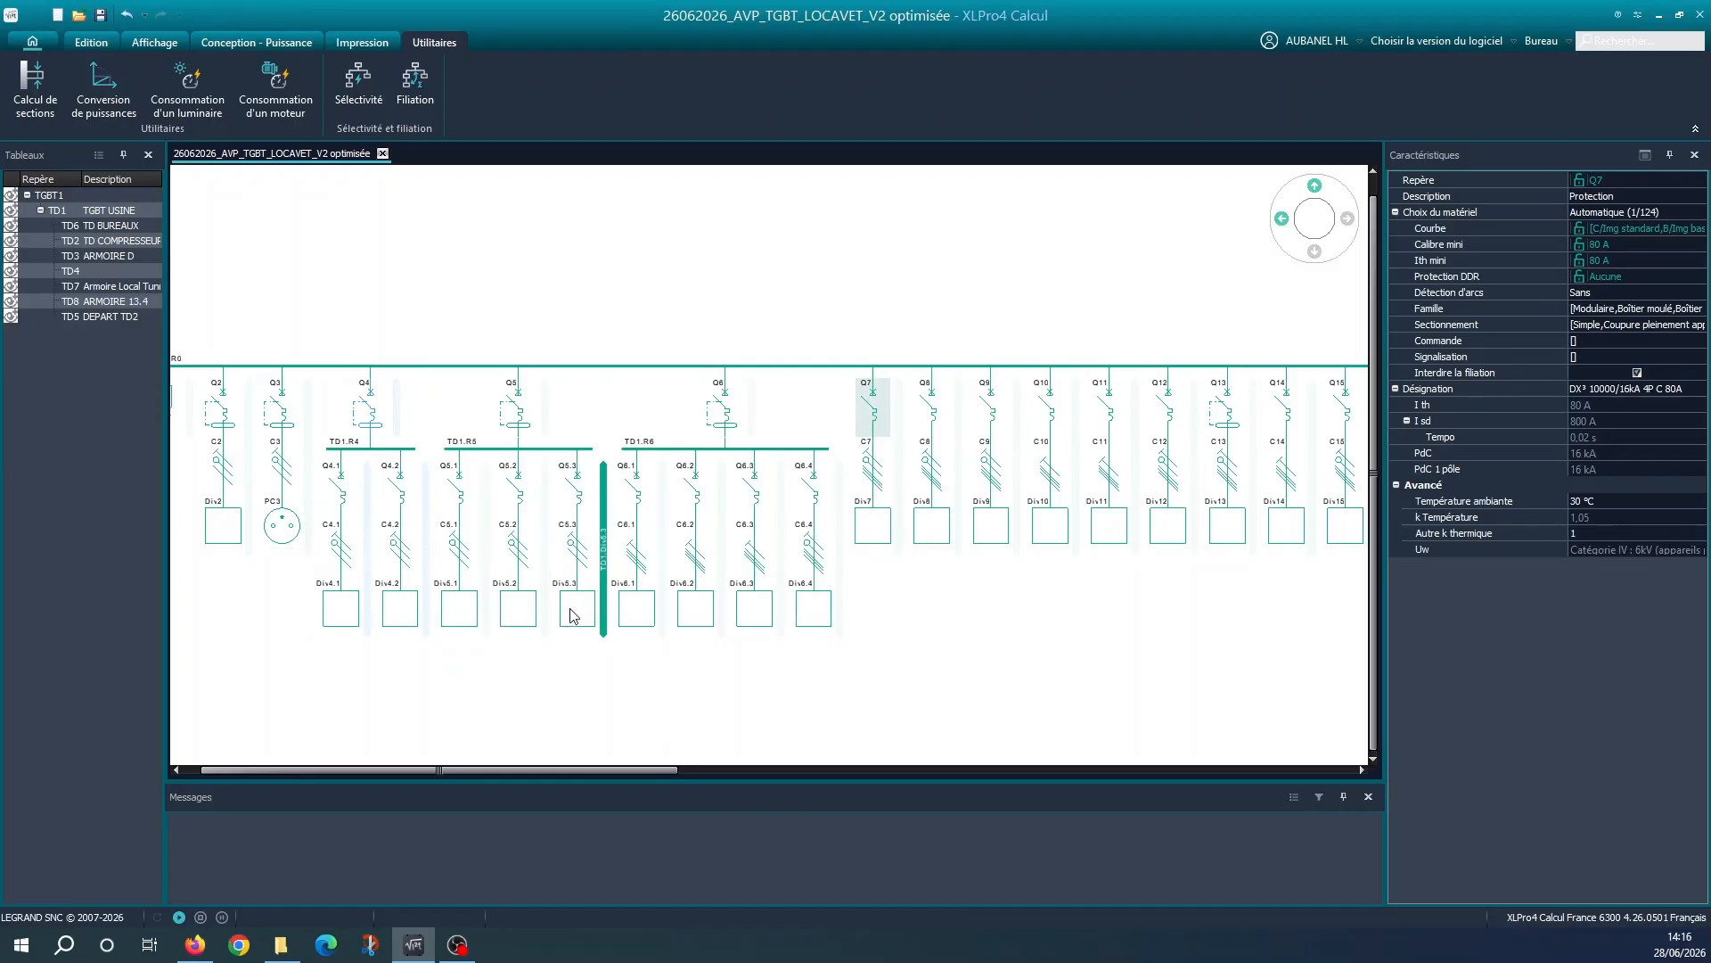
Examine the TD1.R6 group: the properties of its Div6 loads and of the Q6 head breaker
left_click(636, 609)
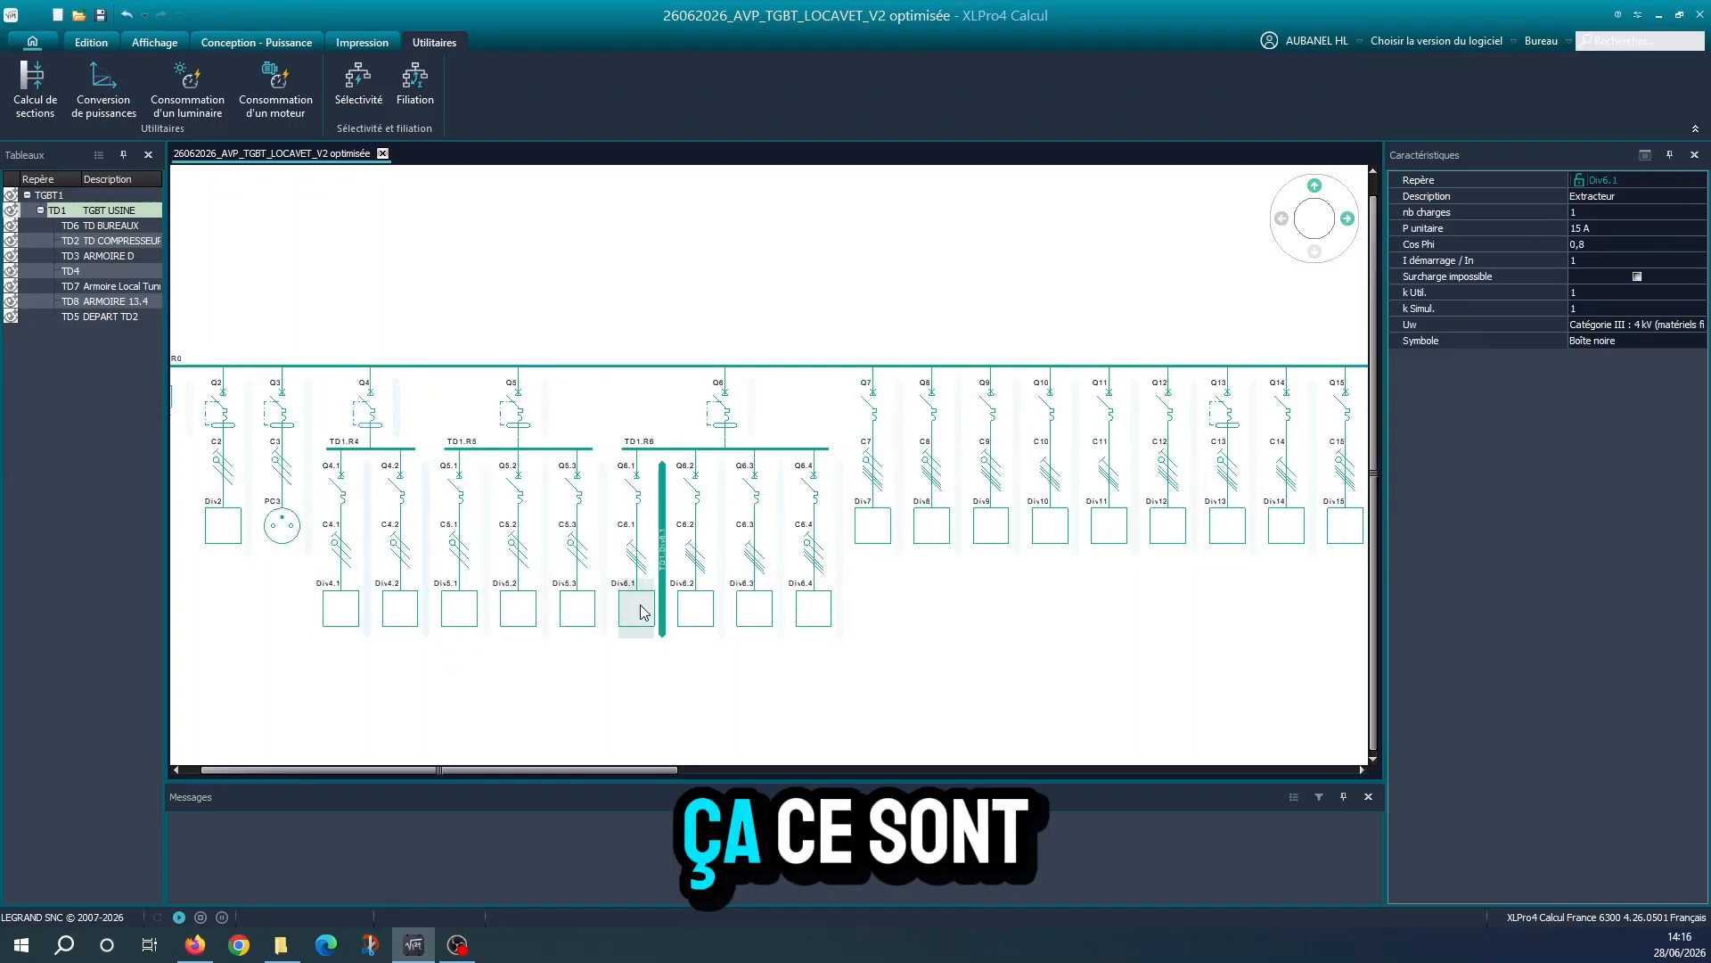
left_click(754, 609)
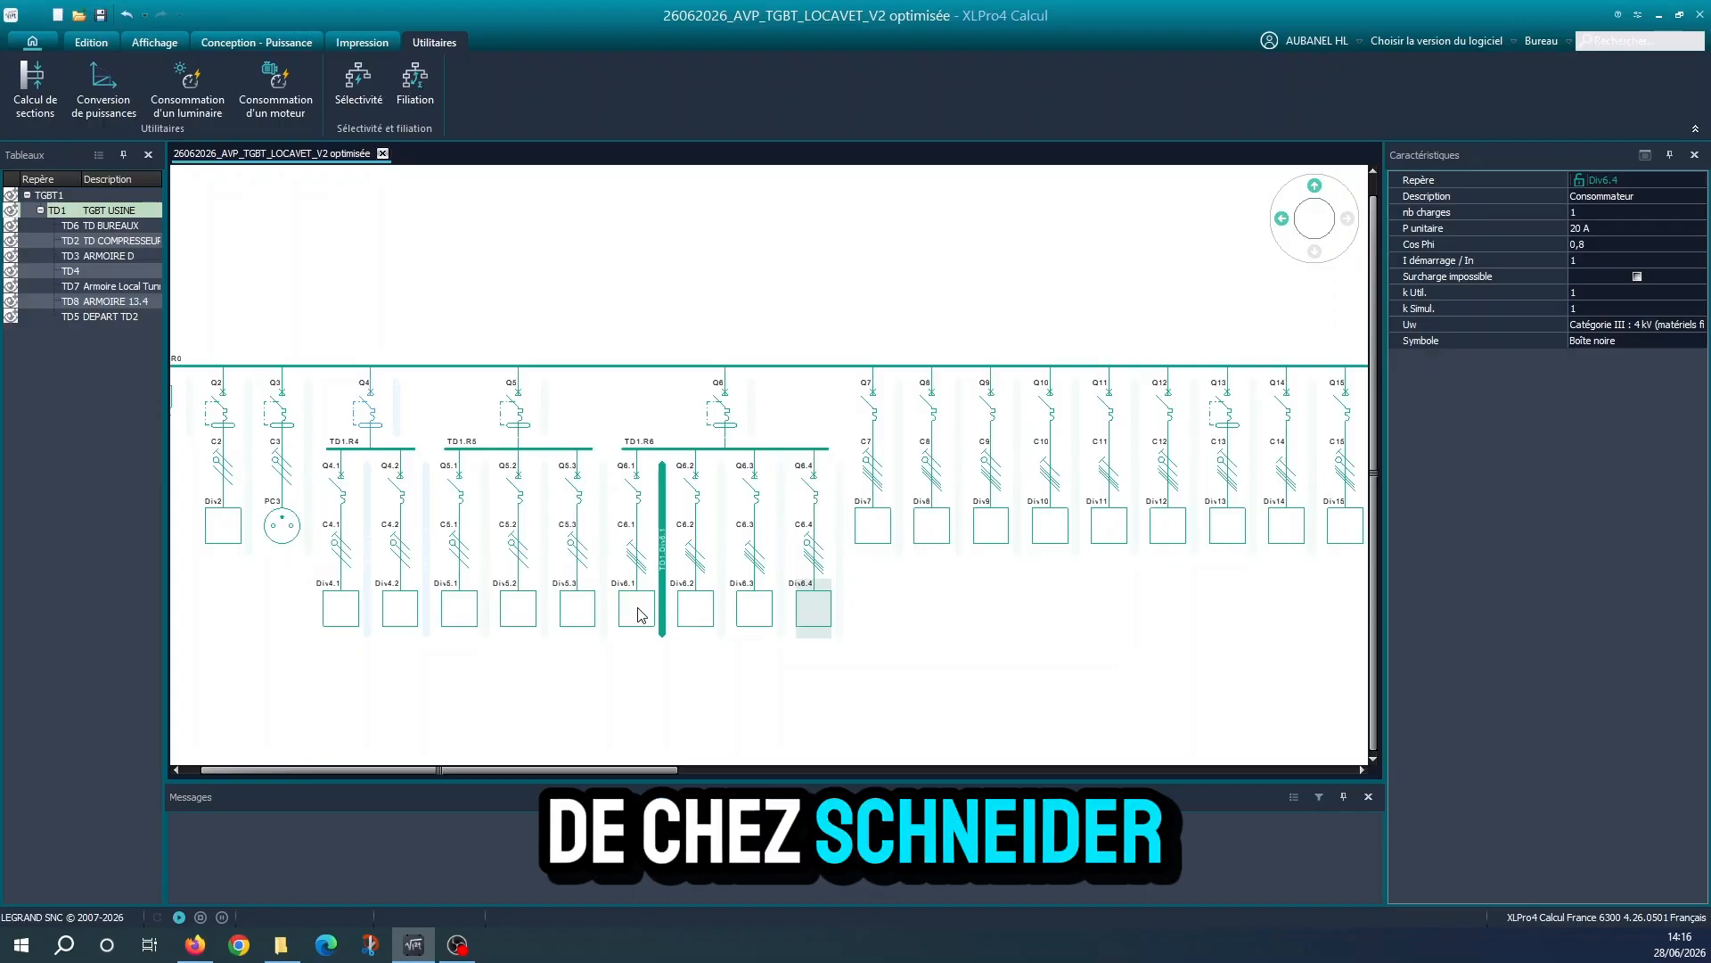
left_click(722, 408)
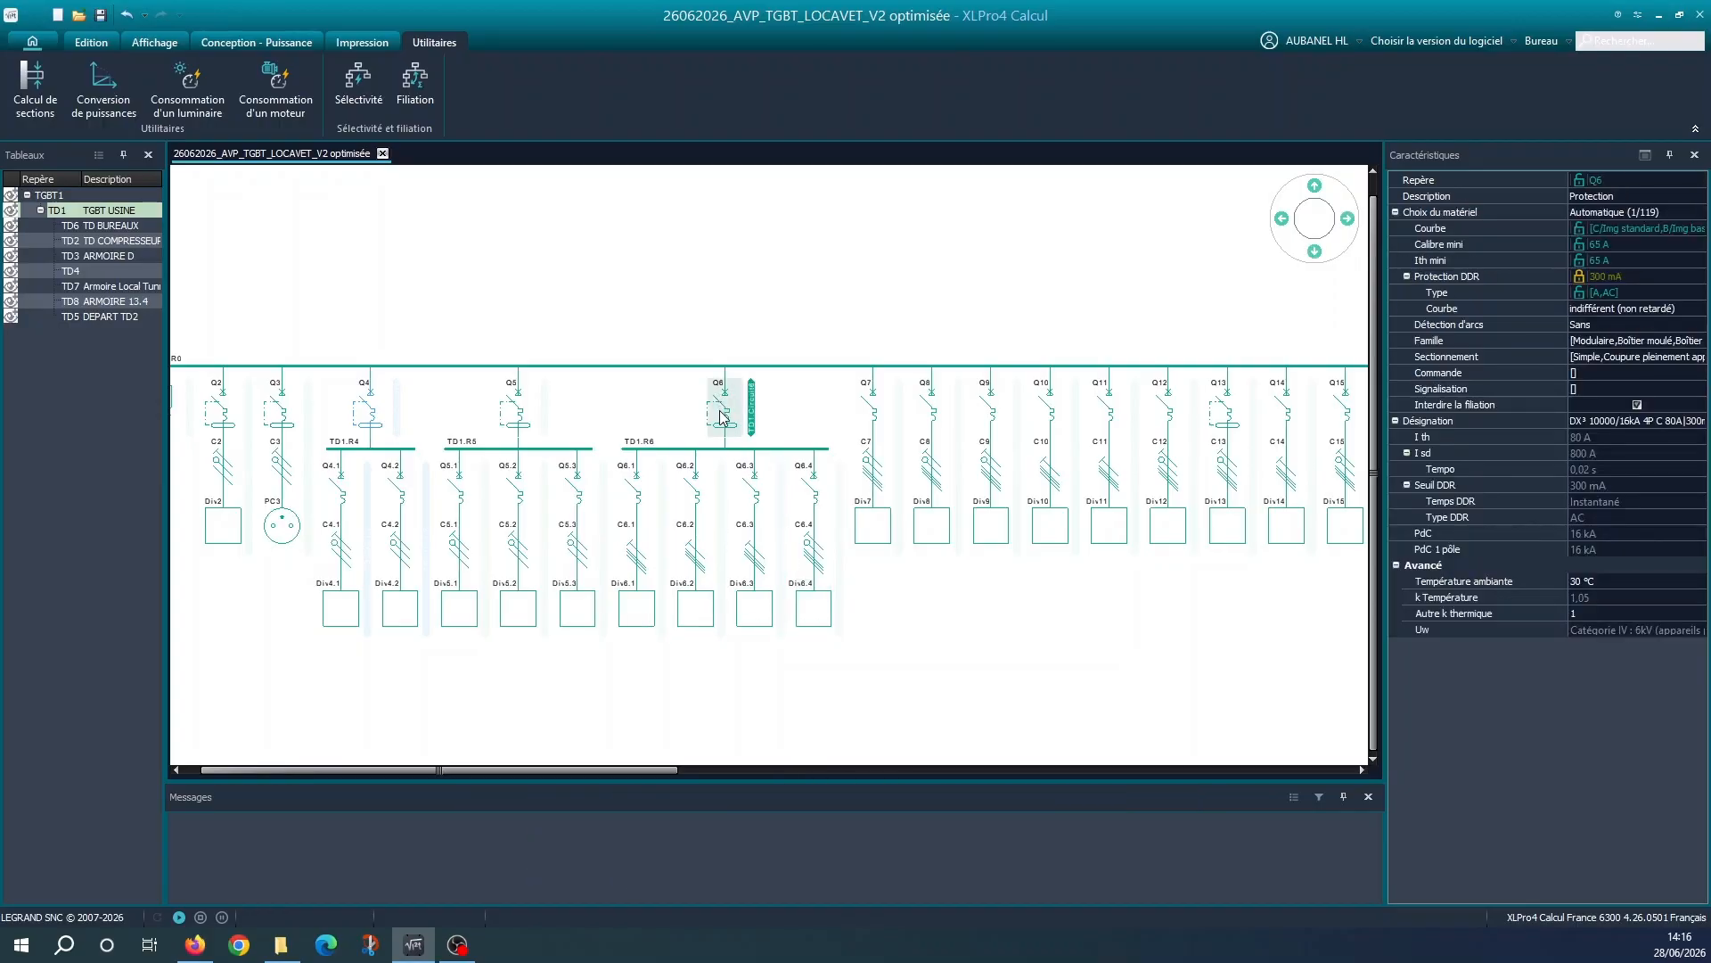
scroll(711, 473, "down", 2)
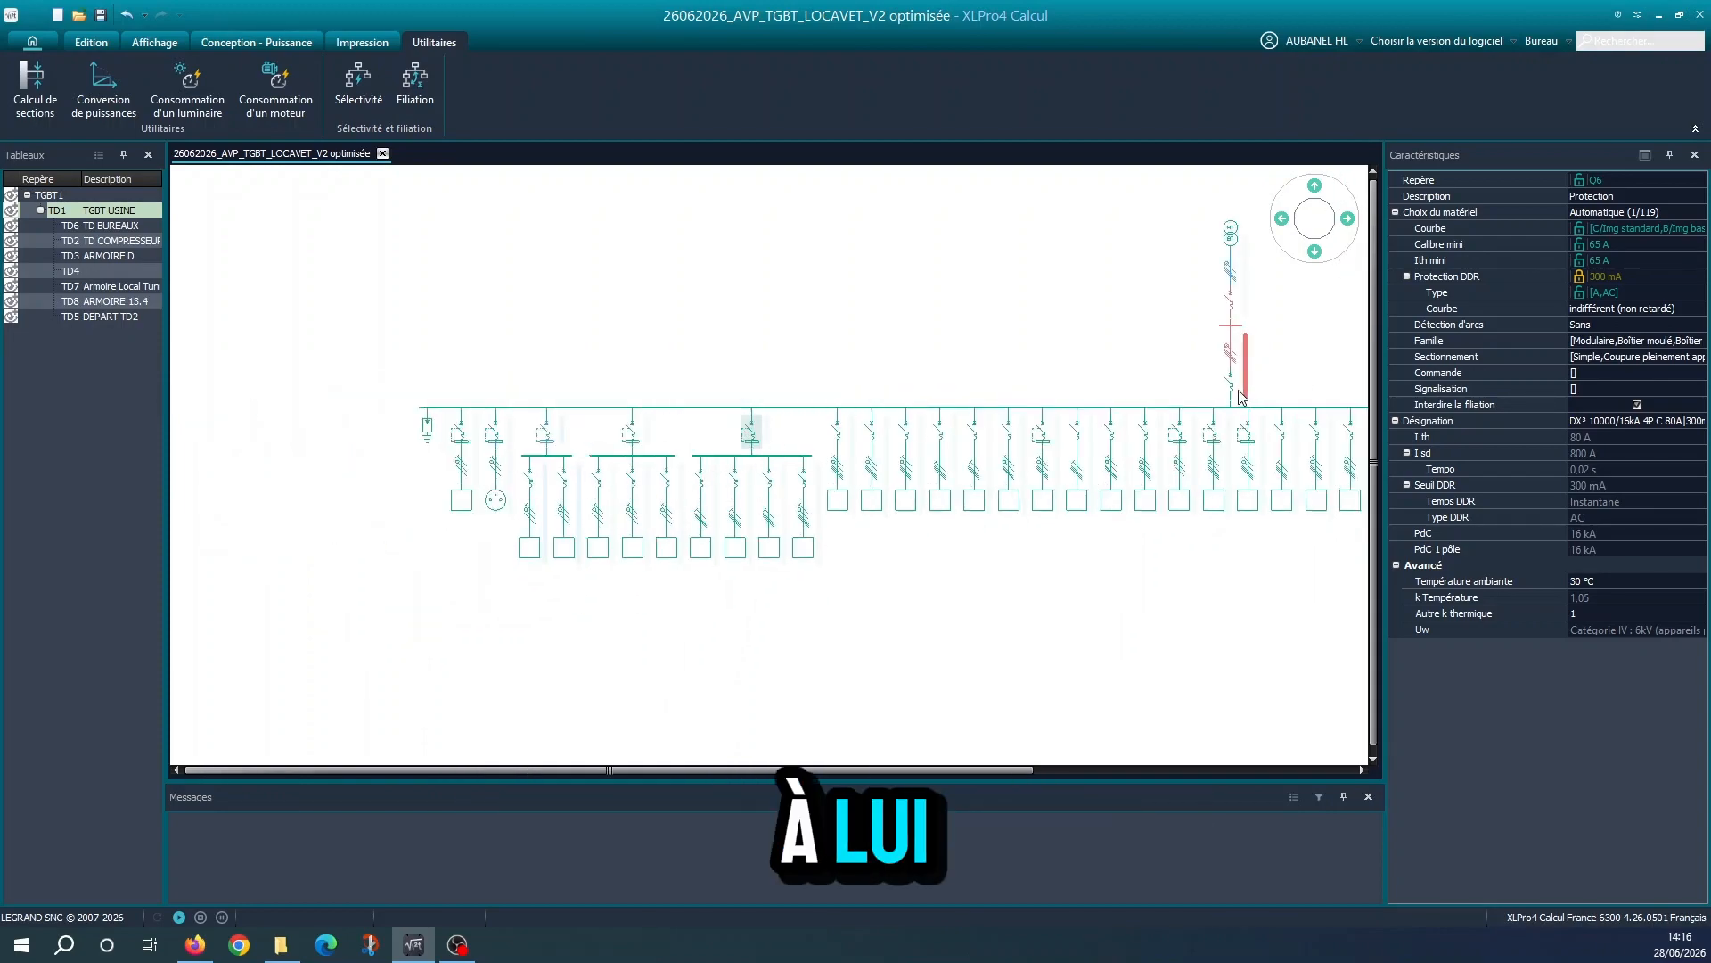
left_click(703, 495)
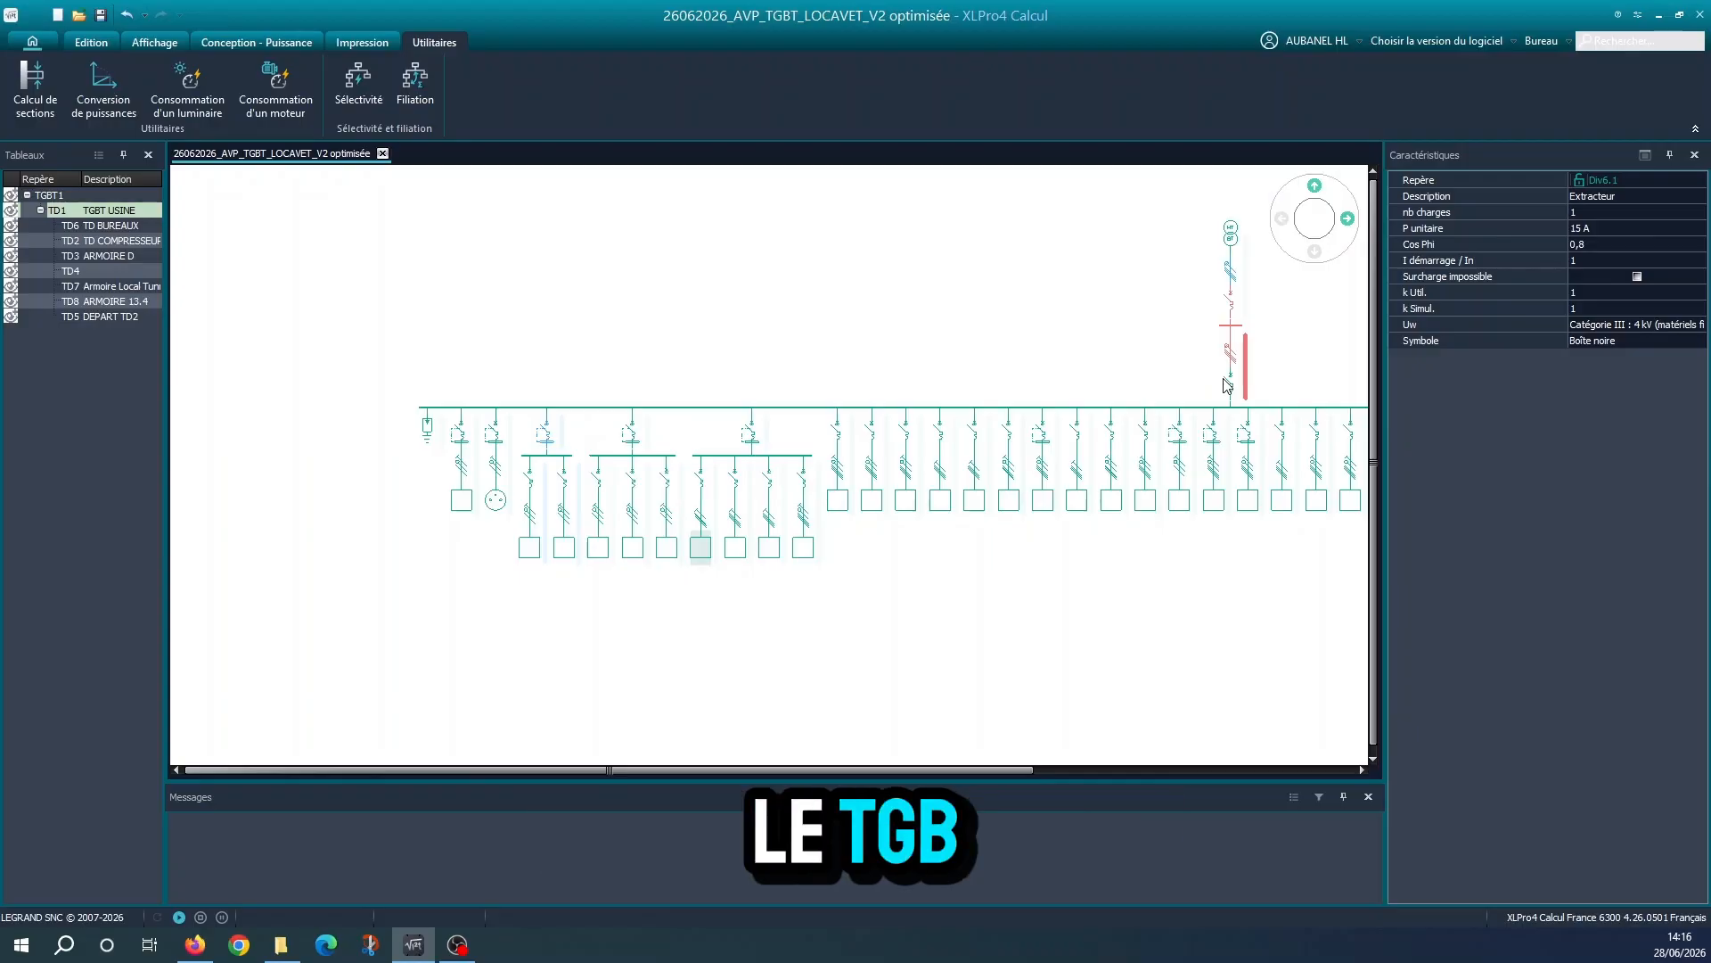
scroll(538, 434, "up", 2)
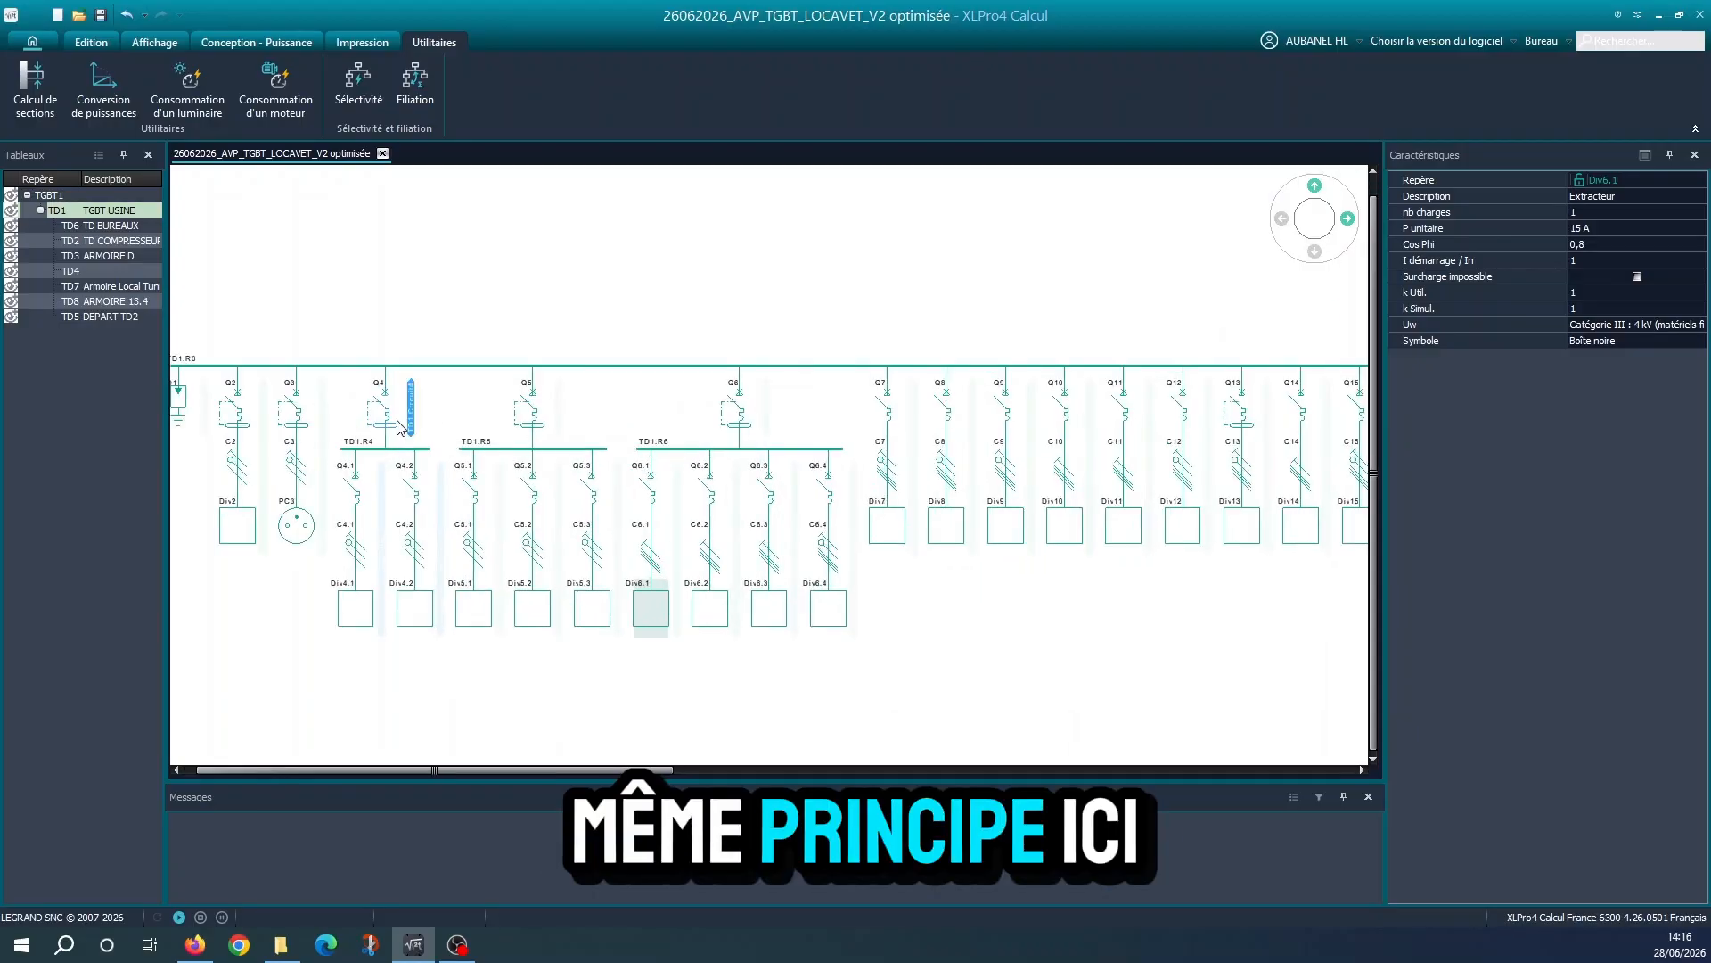
Review the remaining TD1 outgoing circuits up to the sub-board feeders, and examine the C37 cable feeding TD2
scroll(738, 523, "down", 2)
middle_click_drag(1007, 520, 536, 526)
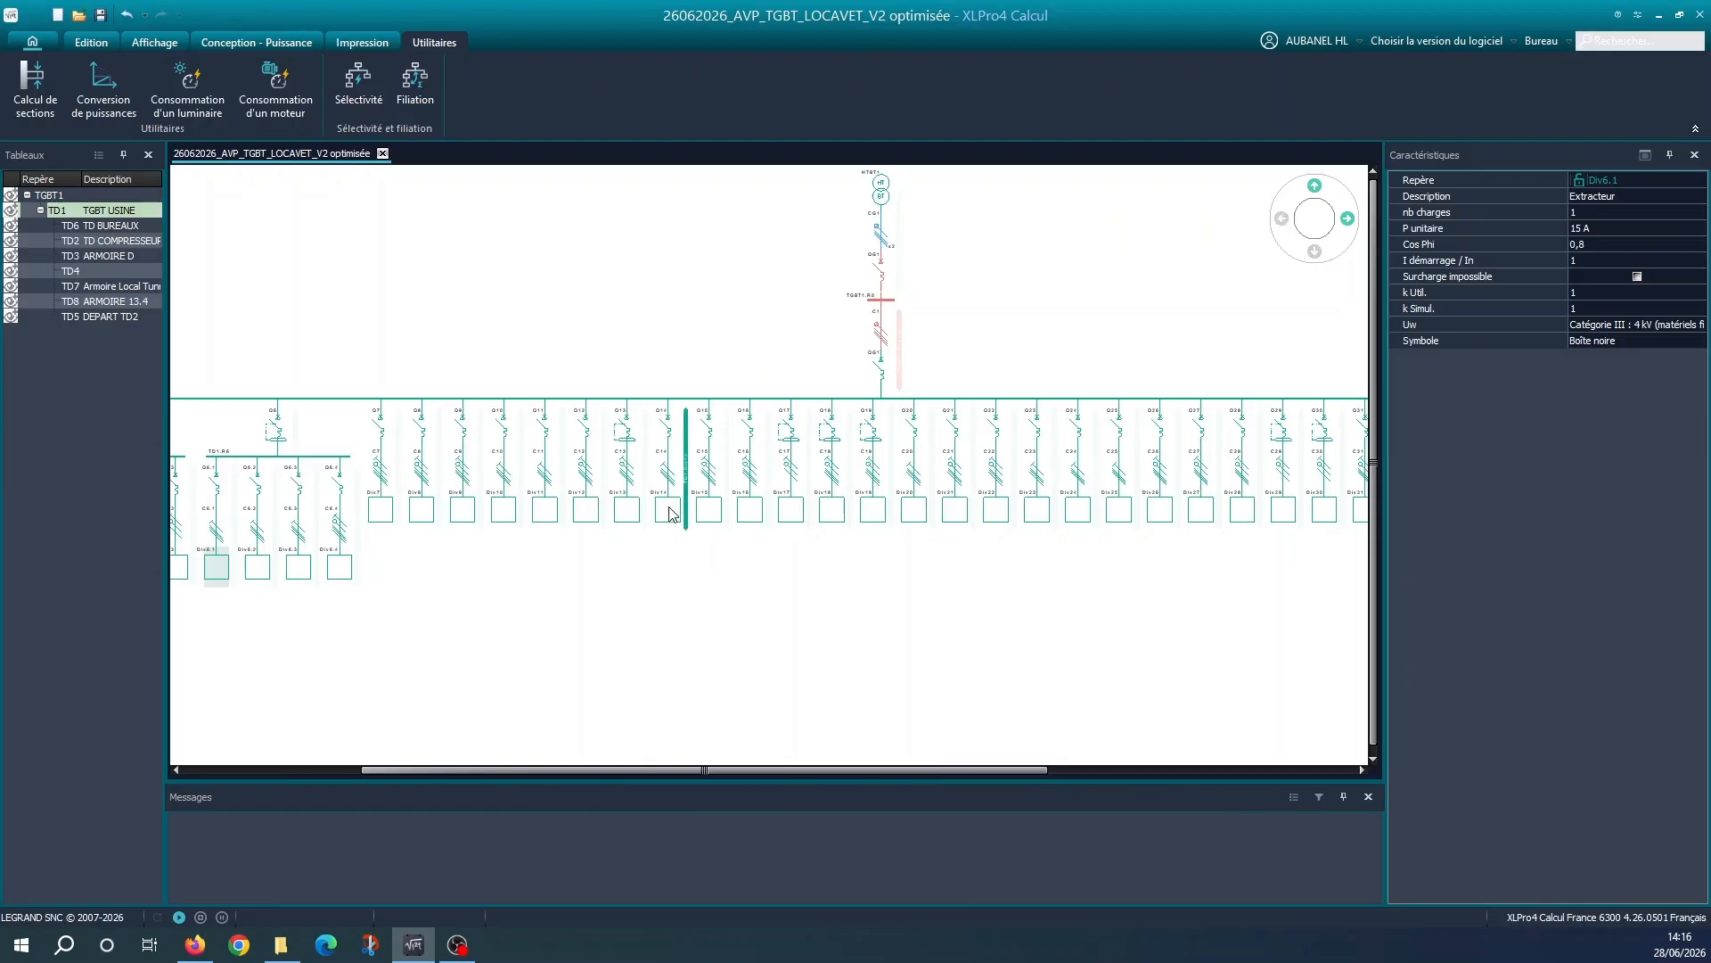
scroll(998, 504, "down", 1)
middle_click_drag(1082, 498, 875, 499)
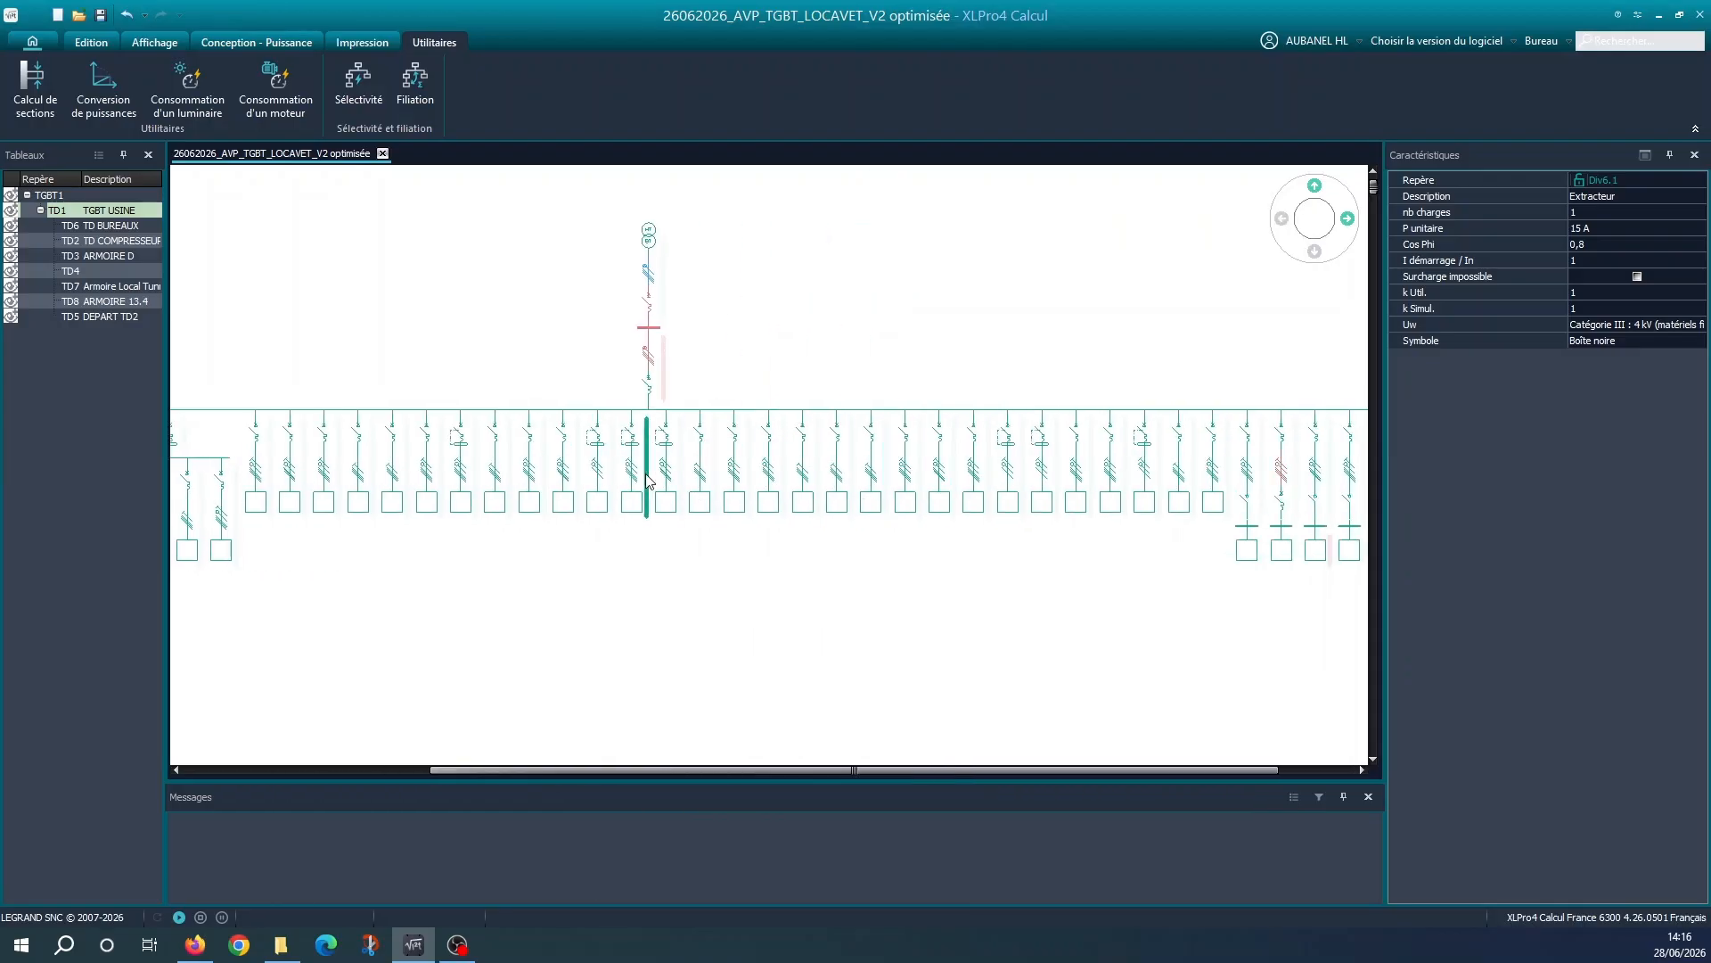
middle_click_drag(1100, 453, 722, 457)
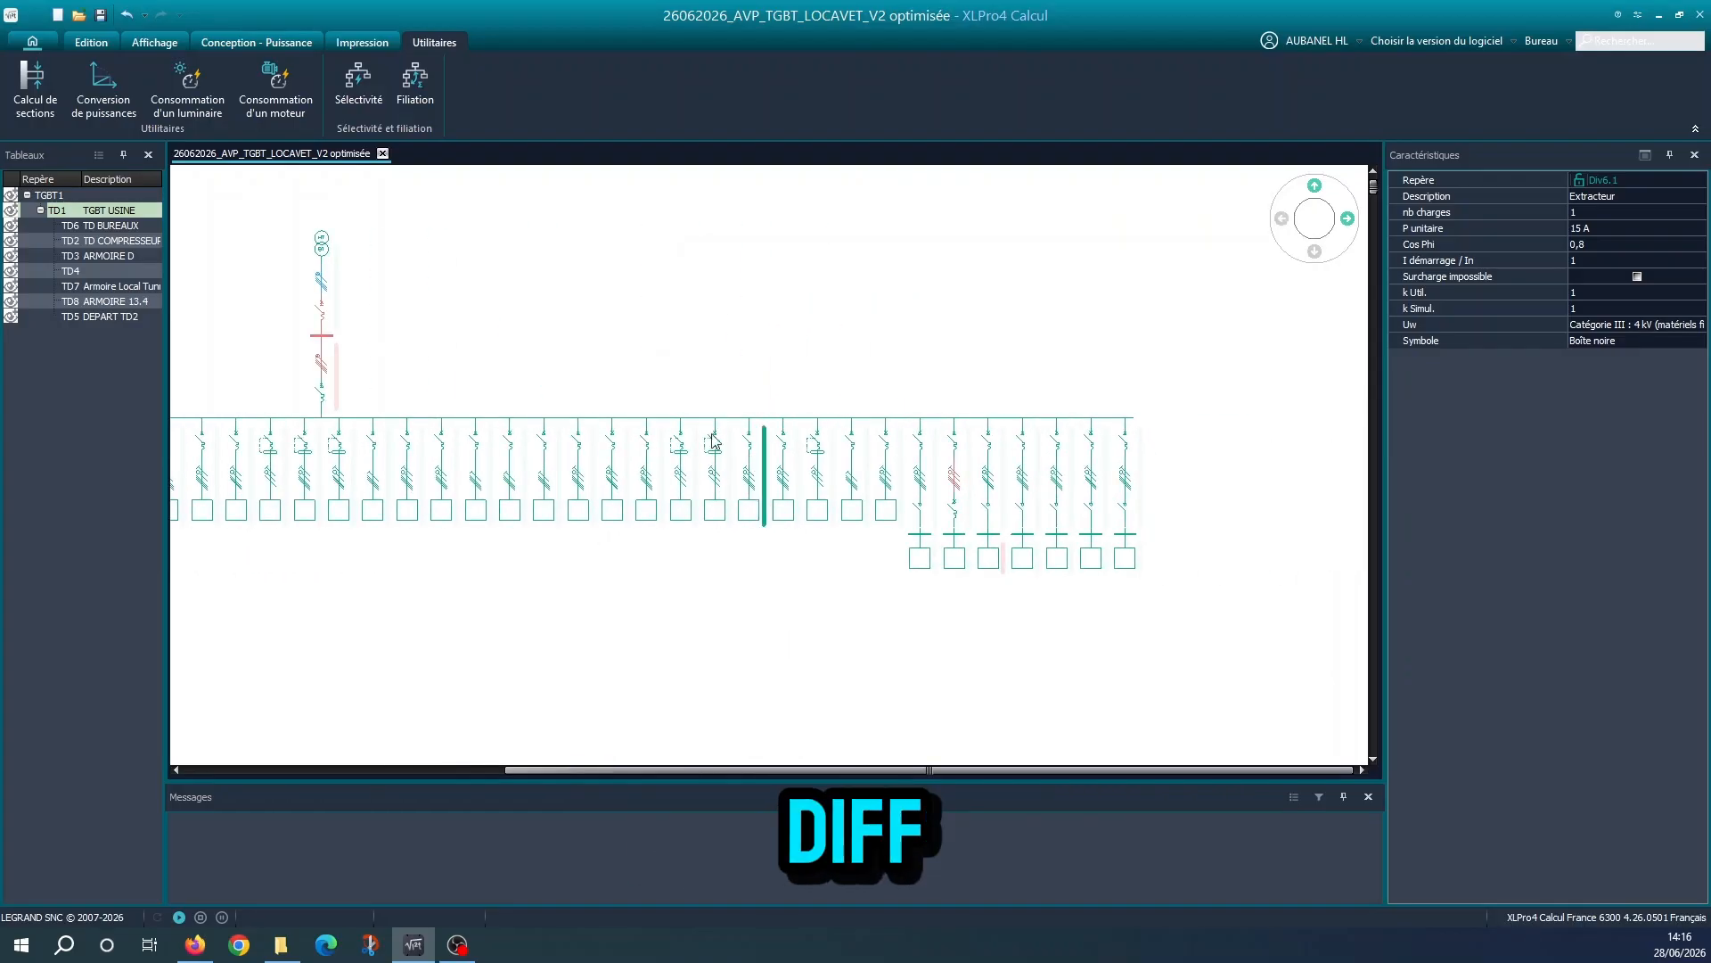
scroll(747, 459, "up", 1)
scroll(747, 459, "up", 1)
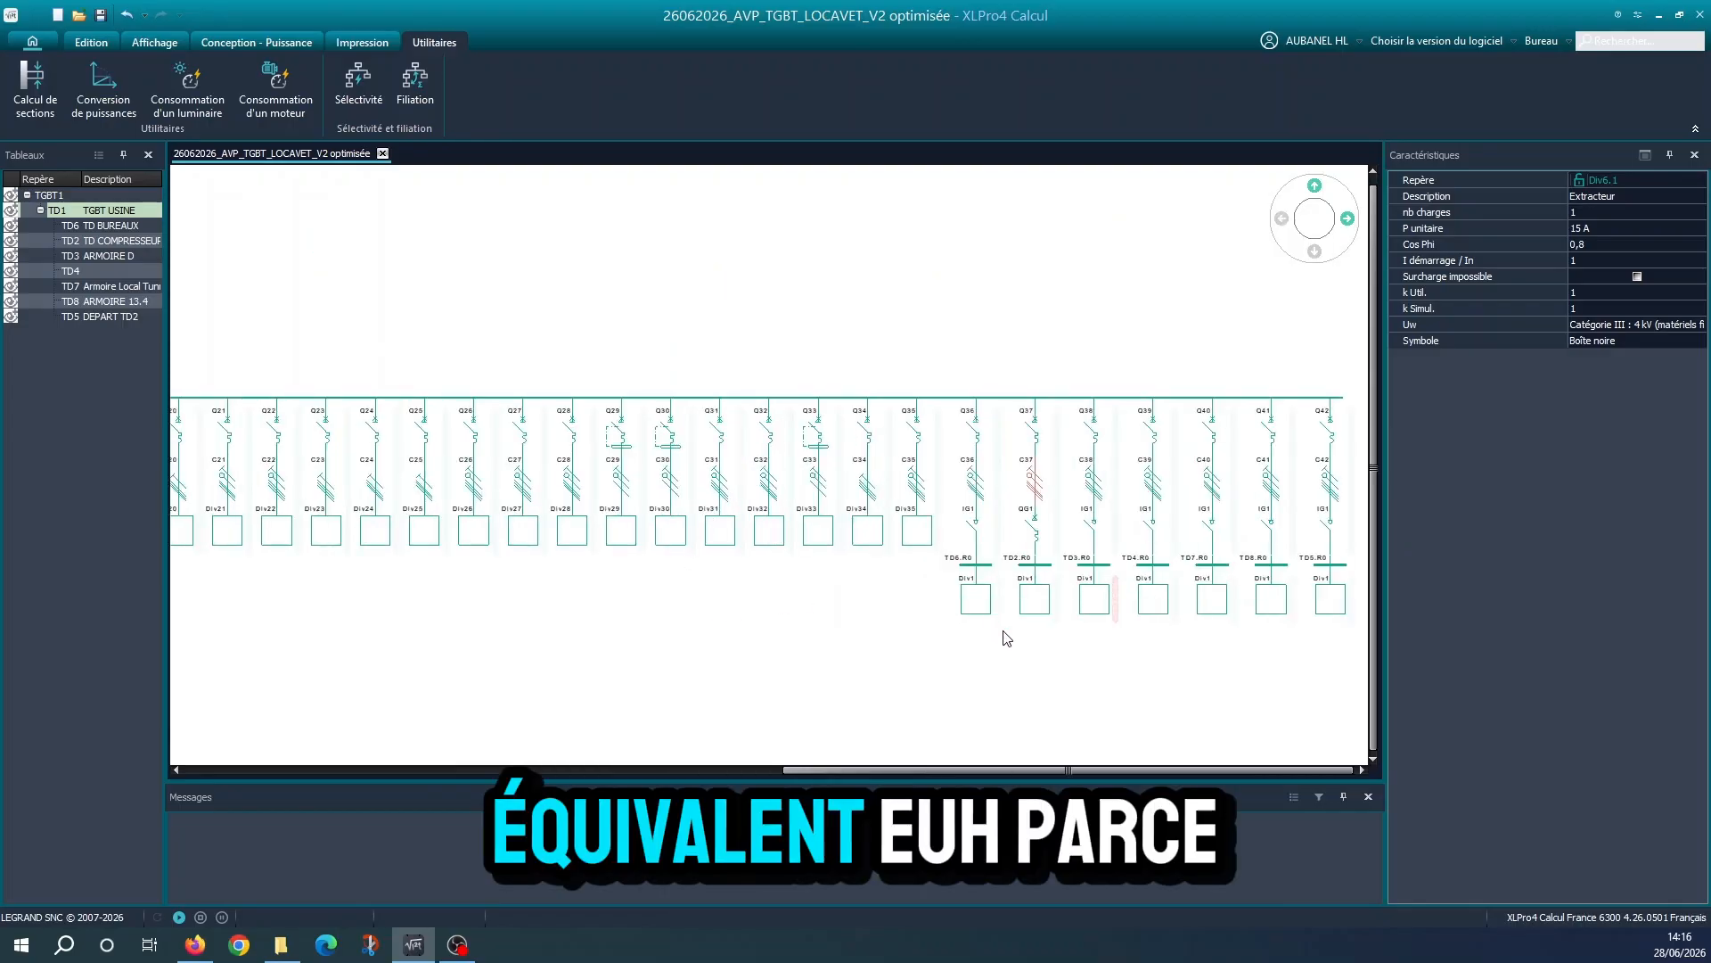
middle_click_drag(844, 646, 492, 624)
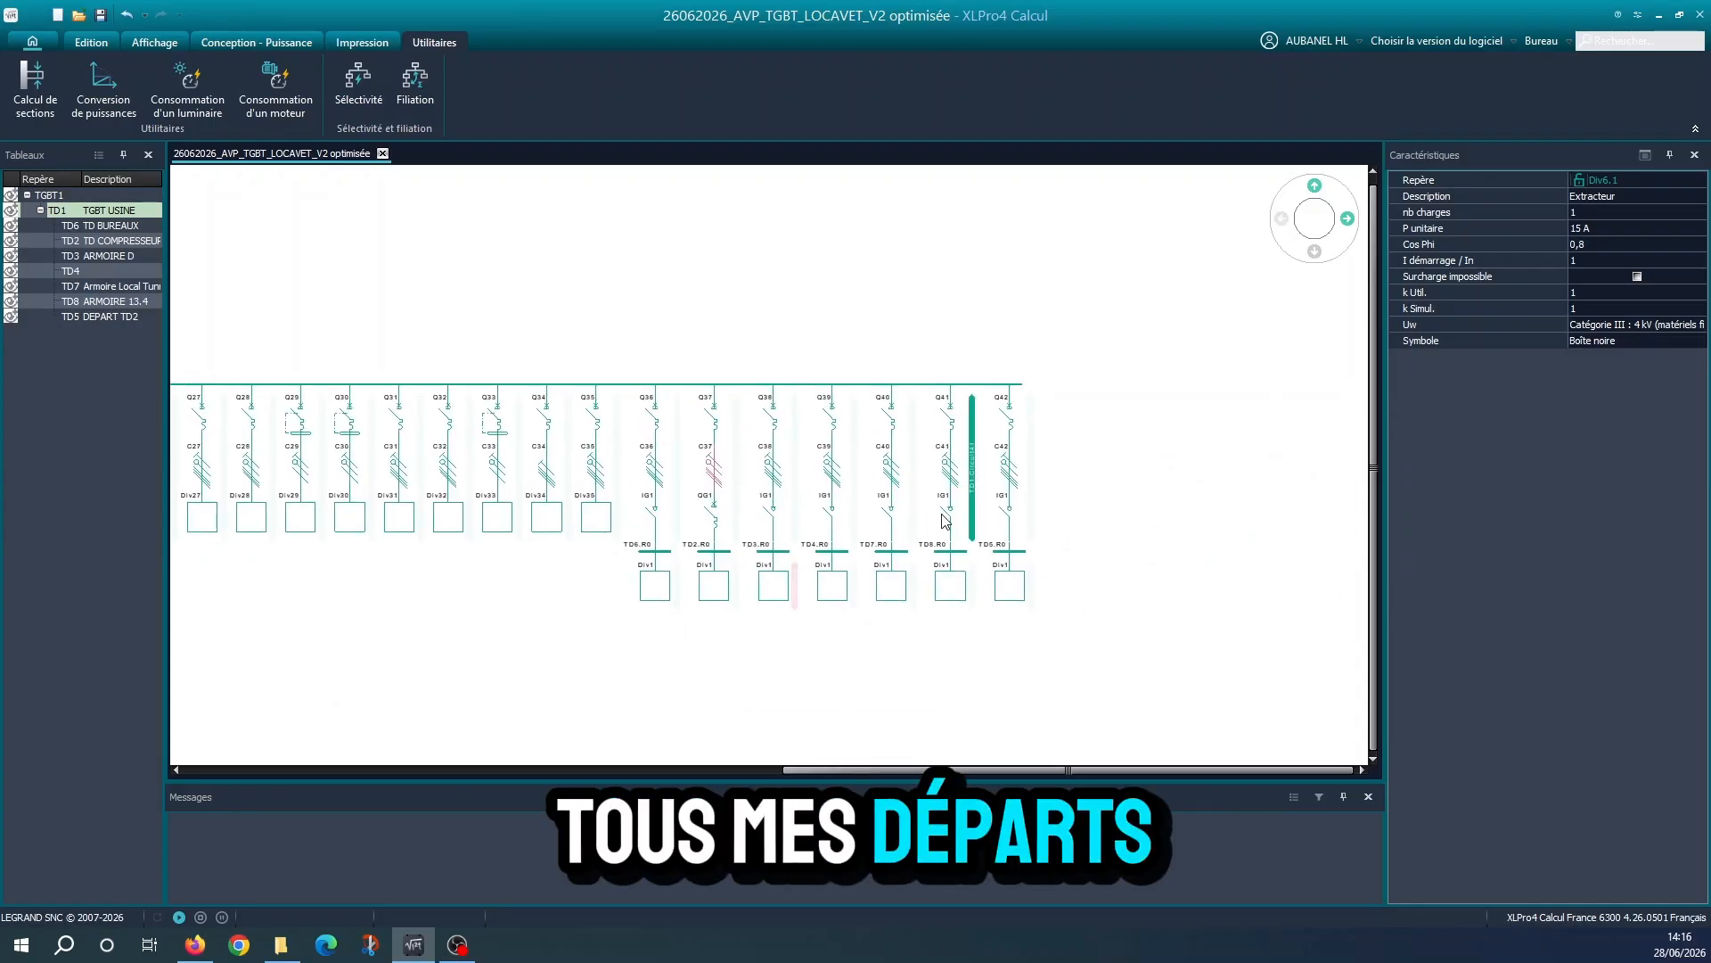
left_click(709, 510)
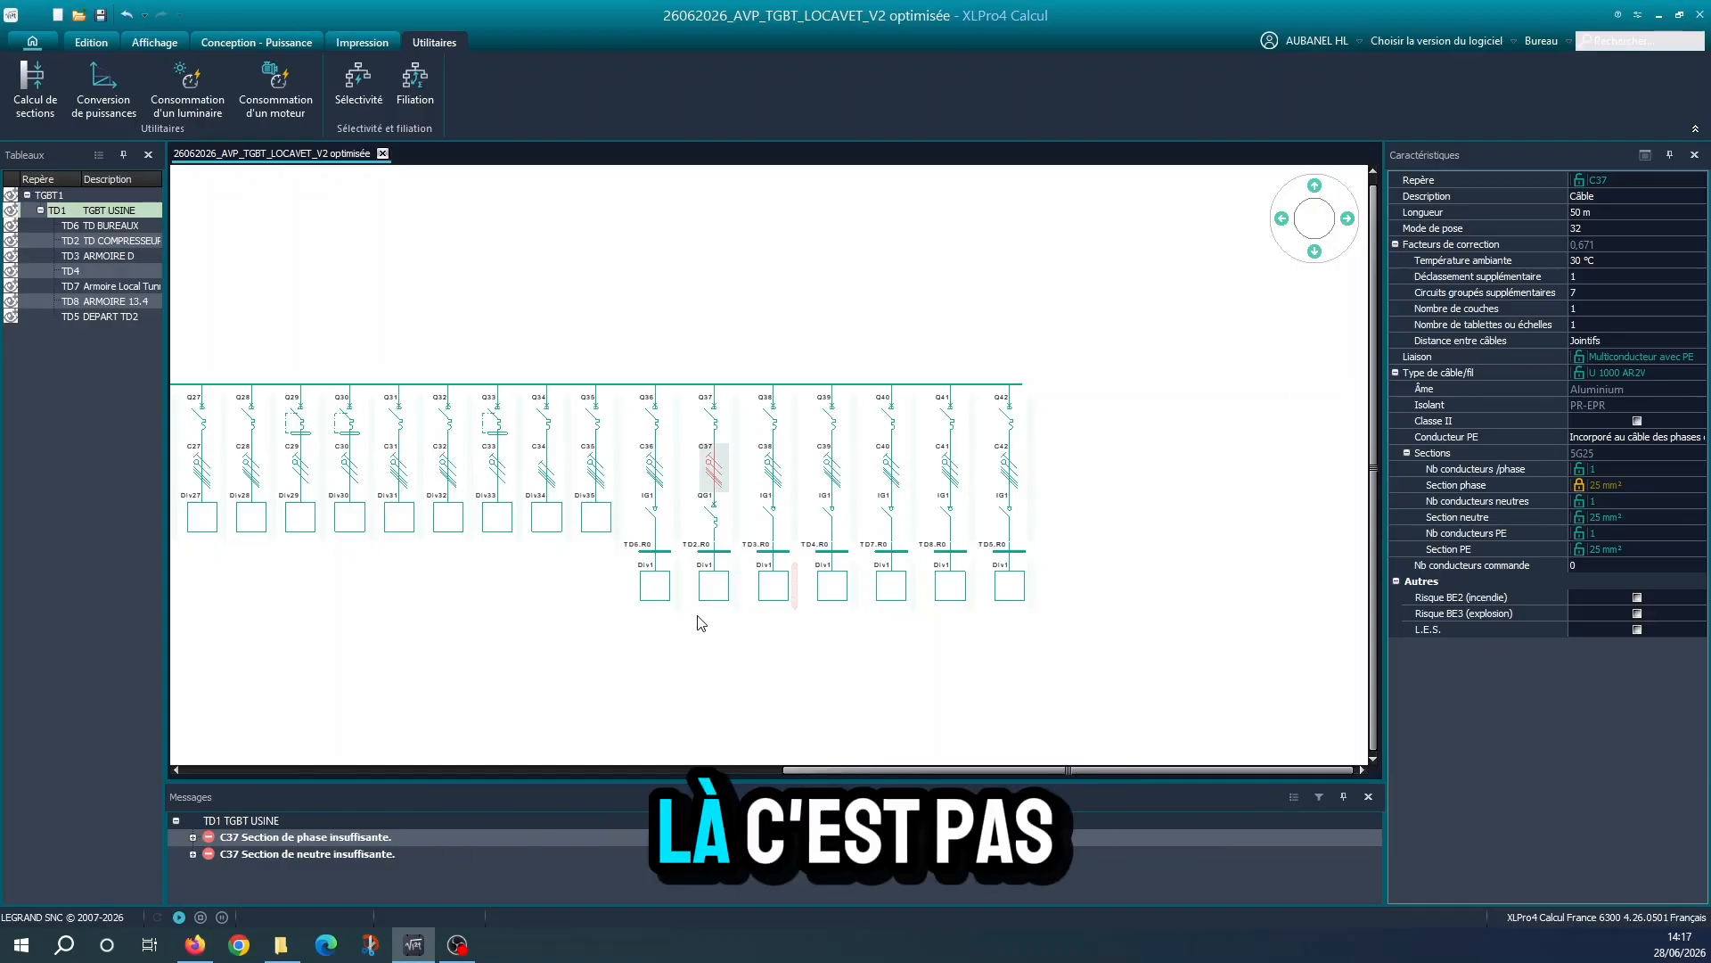
scroll(890, 612, "down", 4)
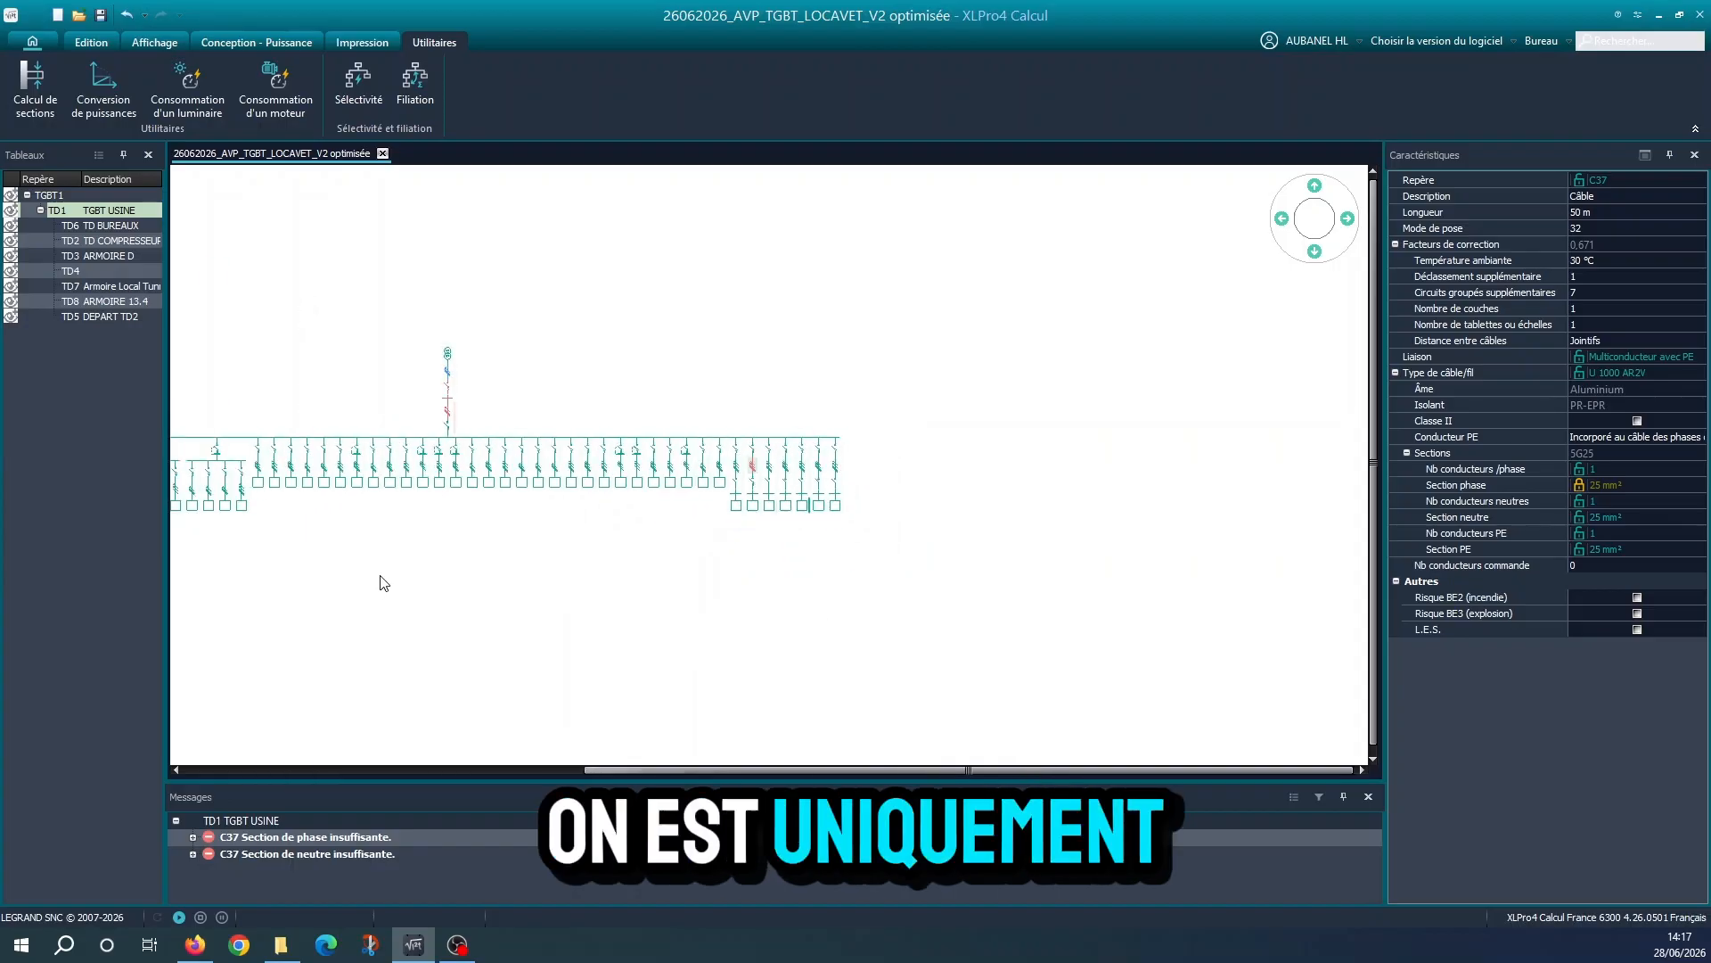
Check the whole TD1 diagram once more and save the optimised TGBT project
middle_click_drag(380, 576, 716, 586)
middle_click_drag(924, 563, 739, 556)
scroll(655, 545, "up", 1)
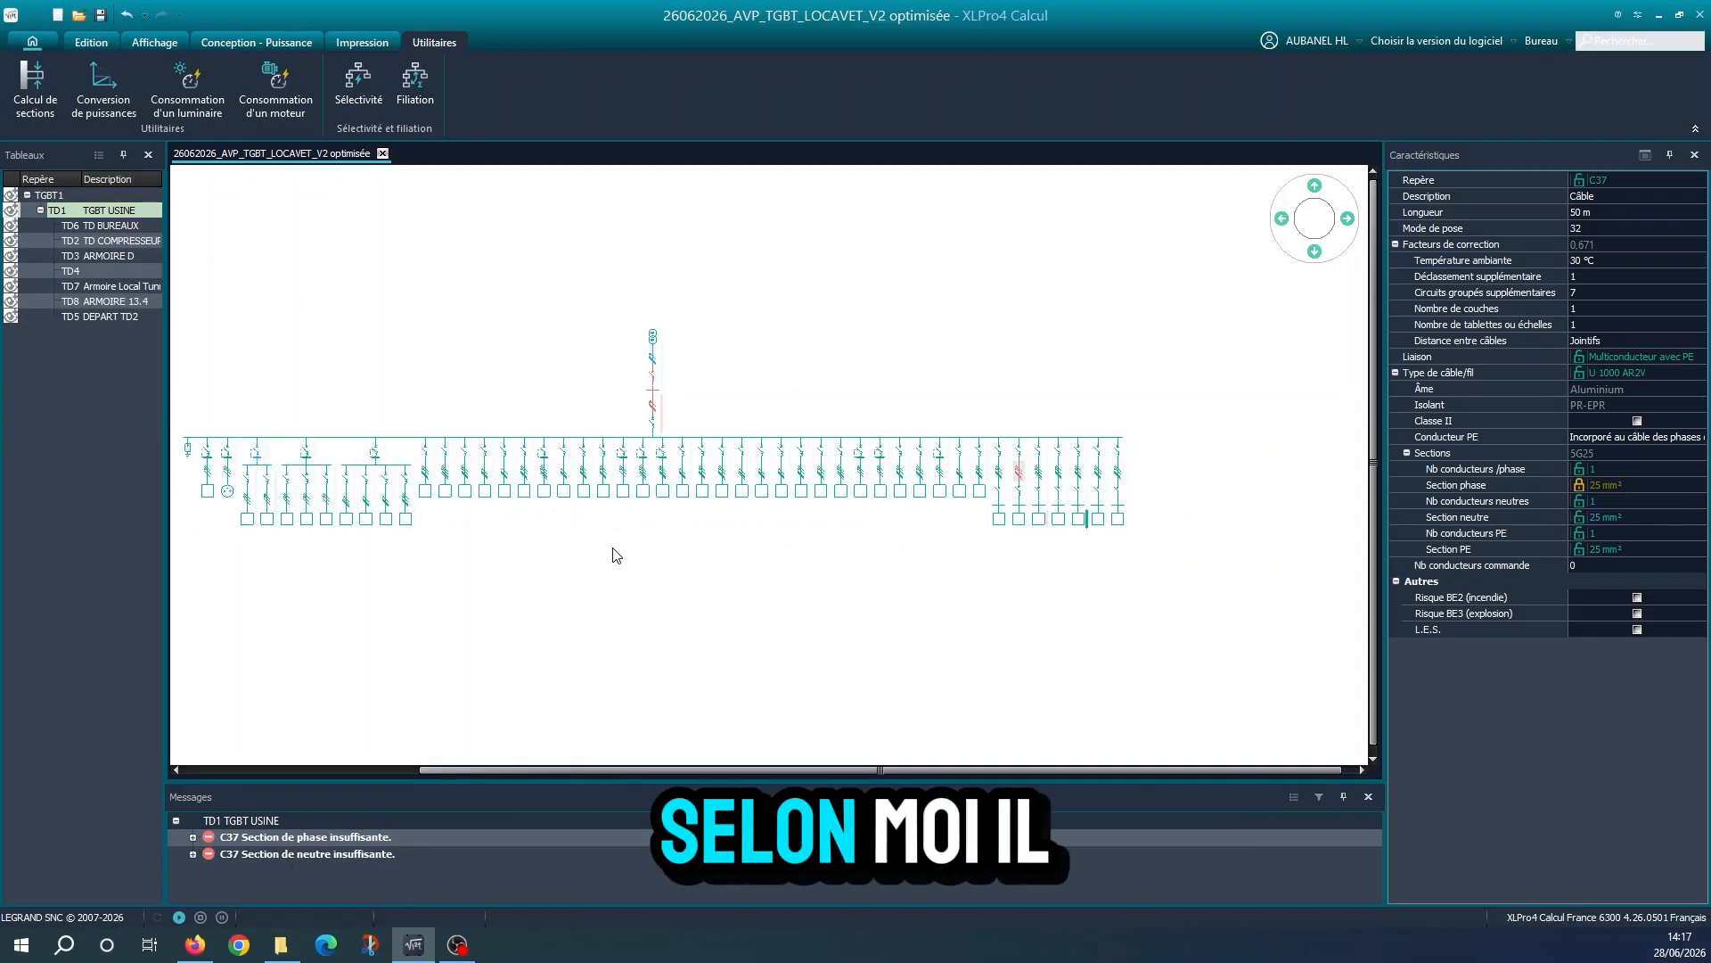
middle_click_drag(663, 553, 764, 558)
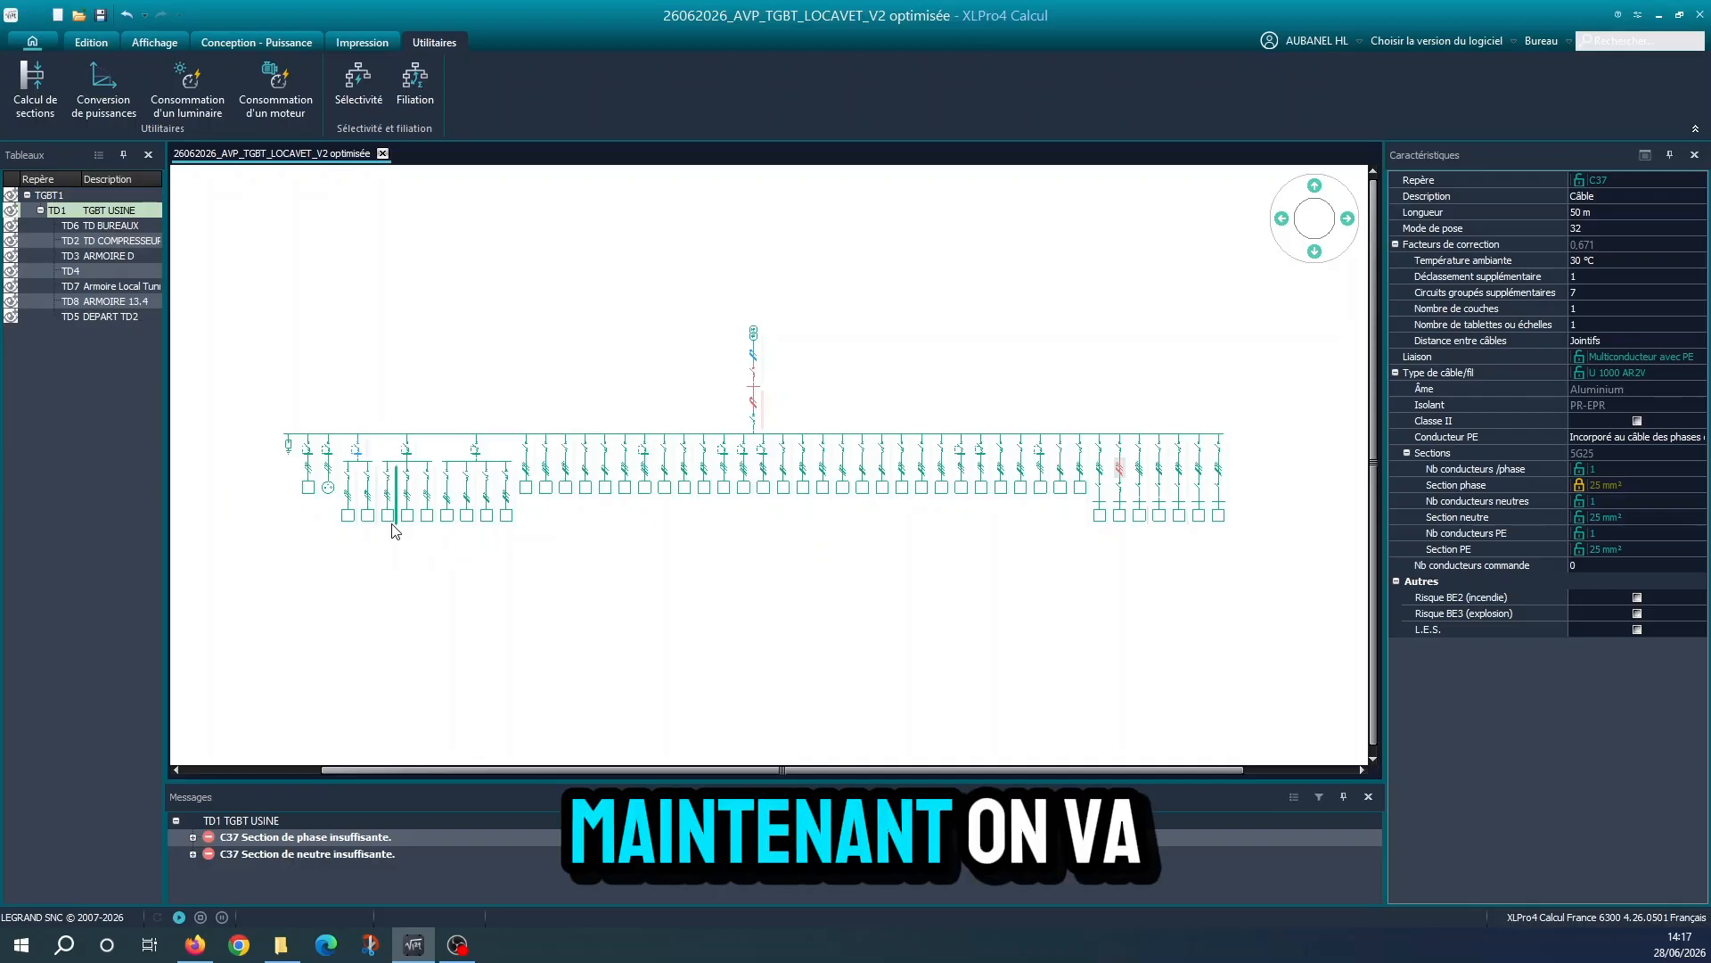
left_click(100, 15)
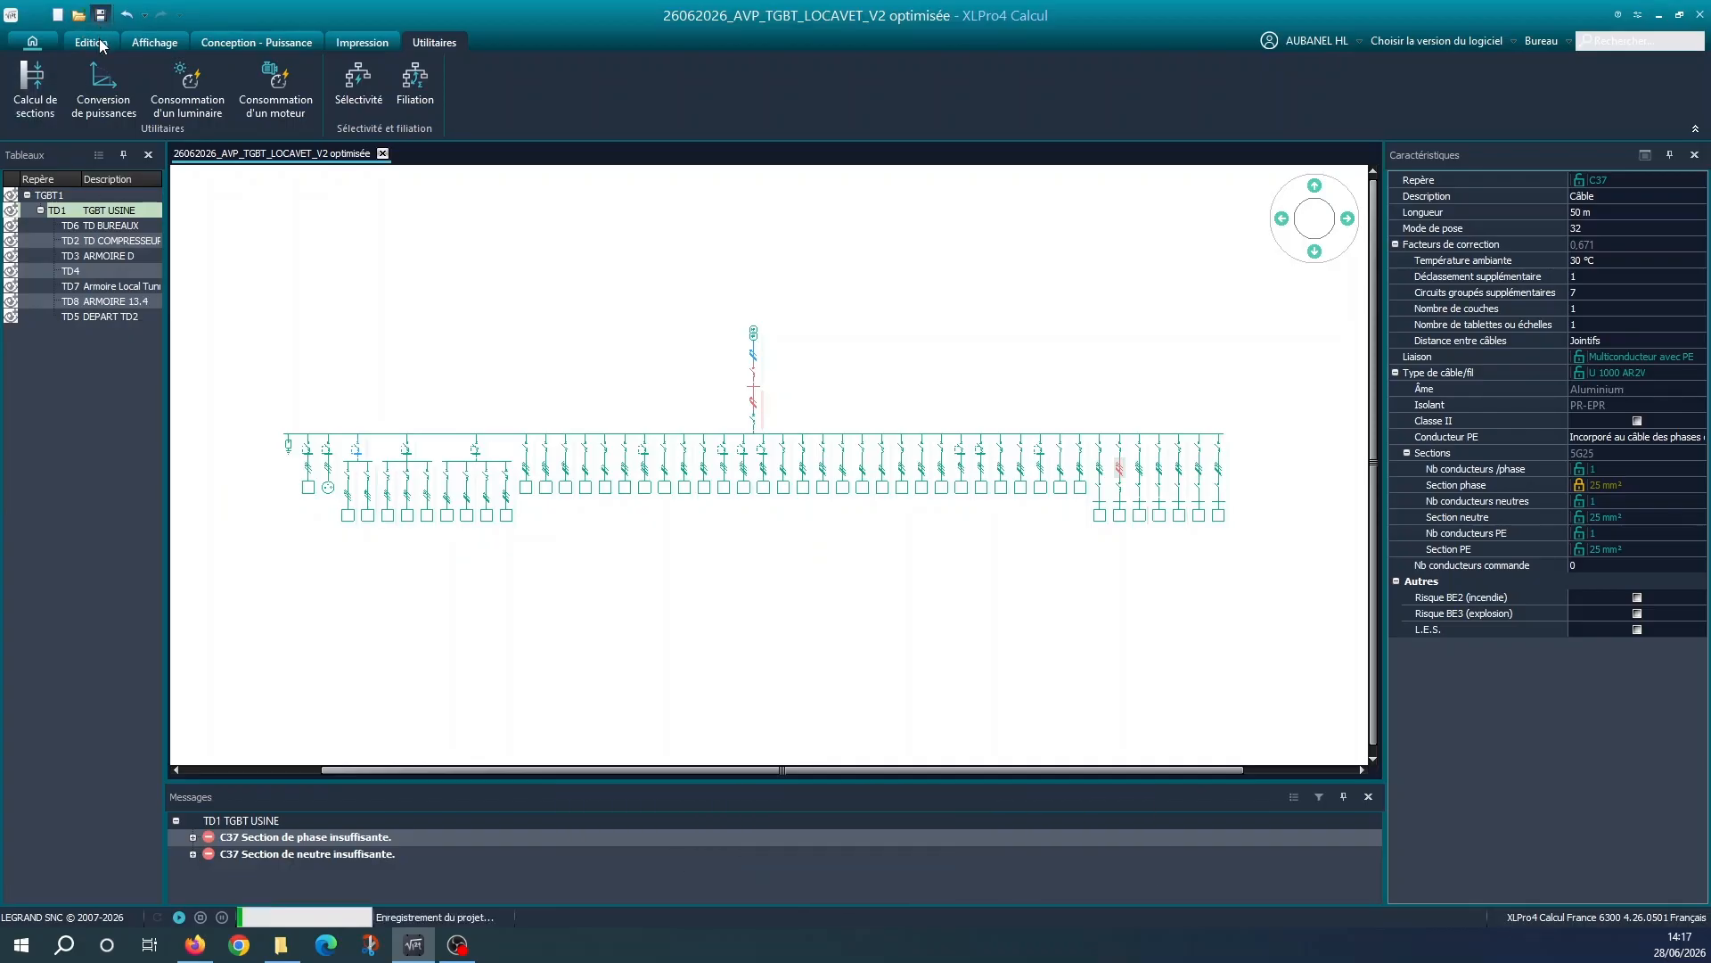
Export the project to PROJET_TGBT as an XLPro4 Tableaux exchange file named 20260628_EXPORT_NC_V2 optimisée.xlp
left_click(91, 43)
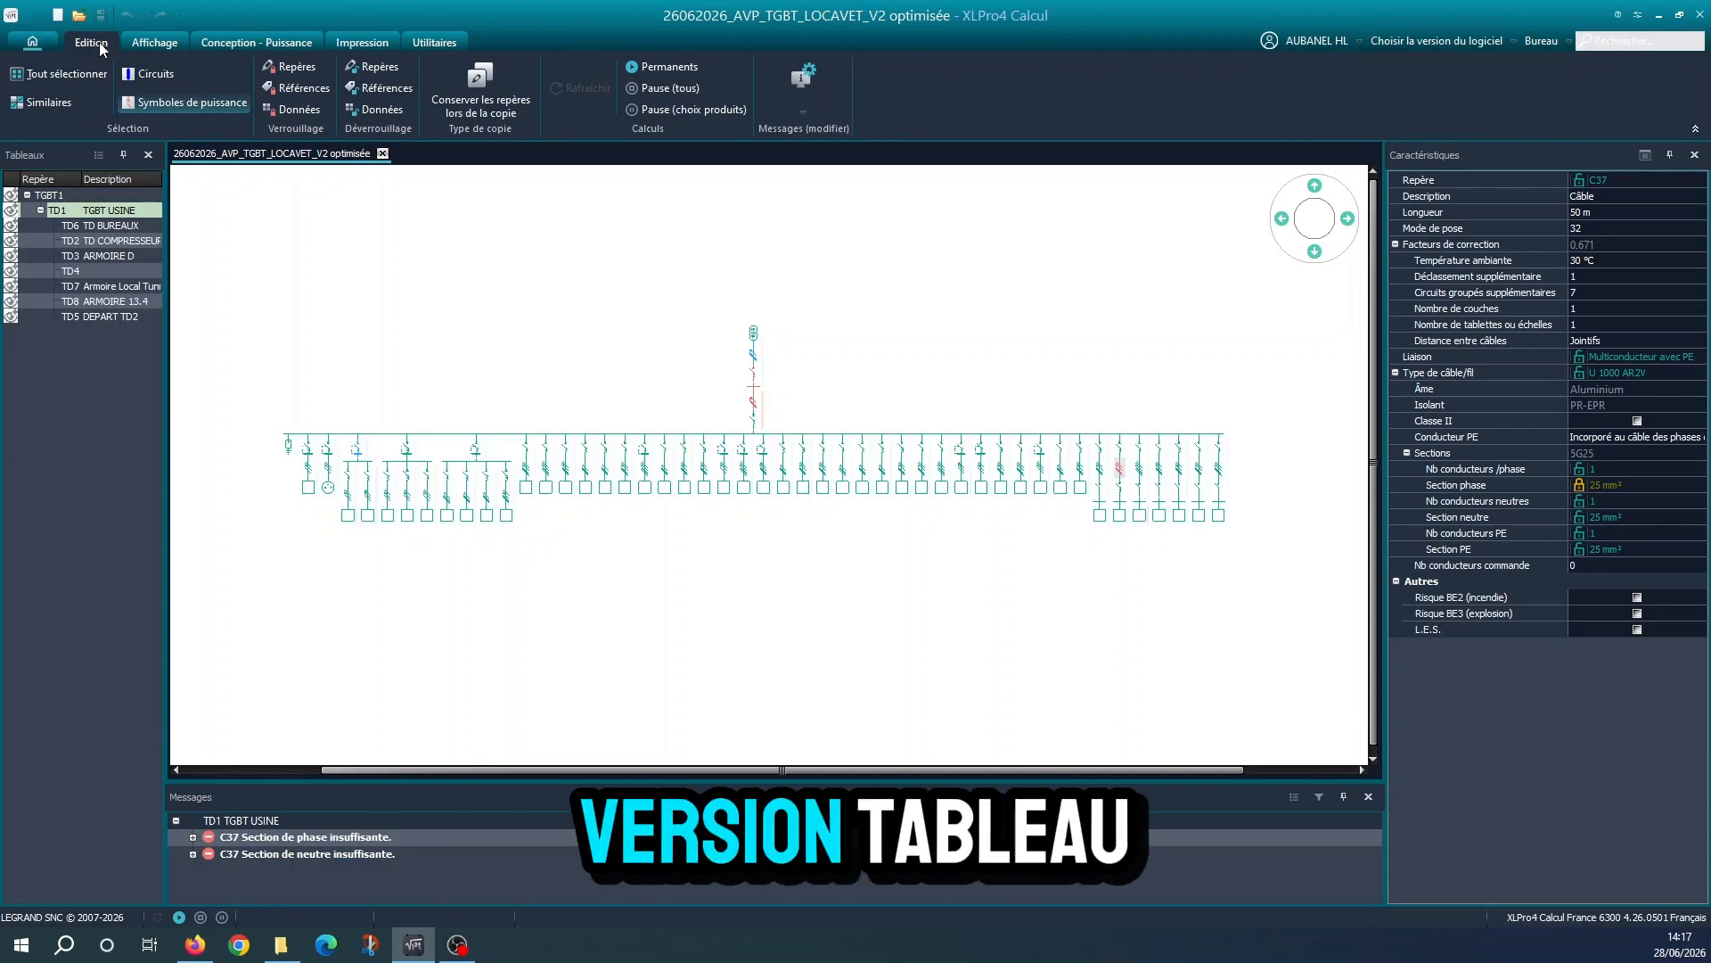
left_click(45, 41)
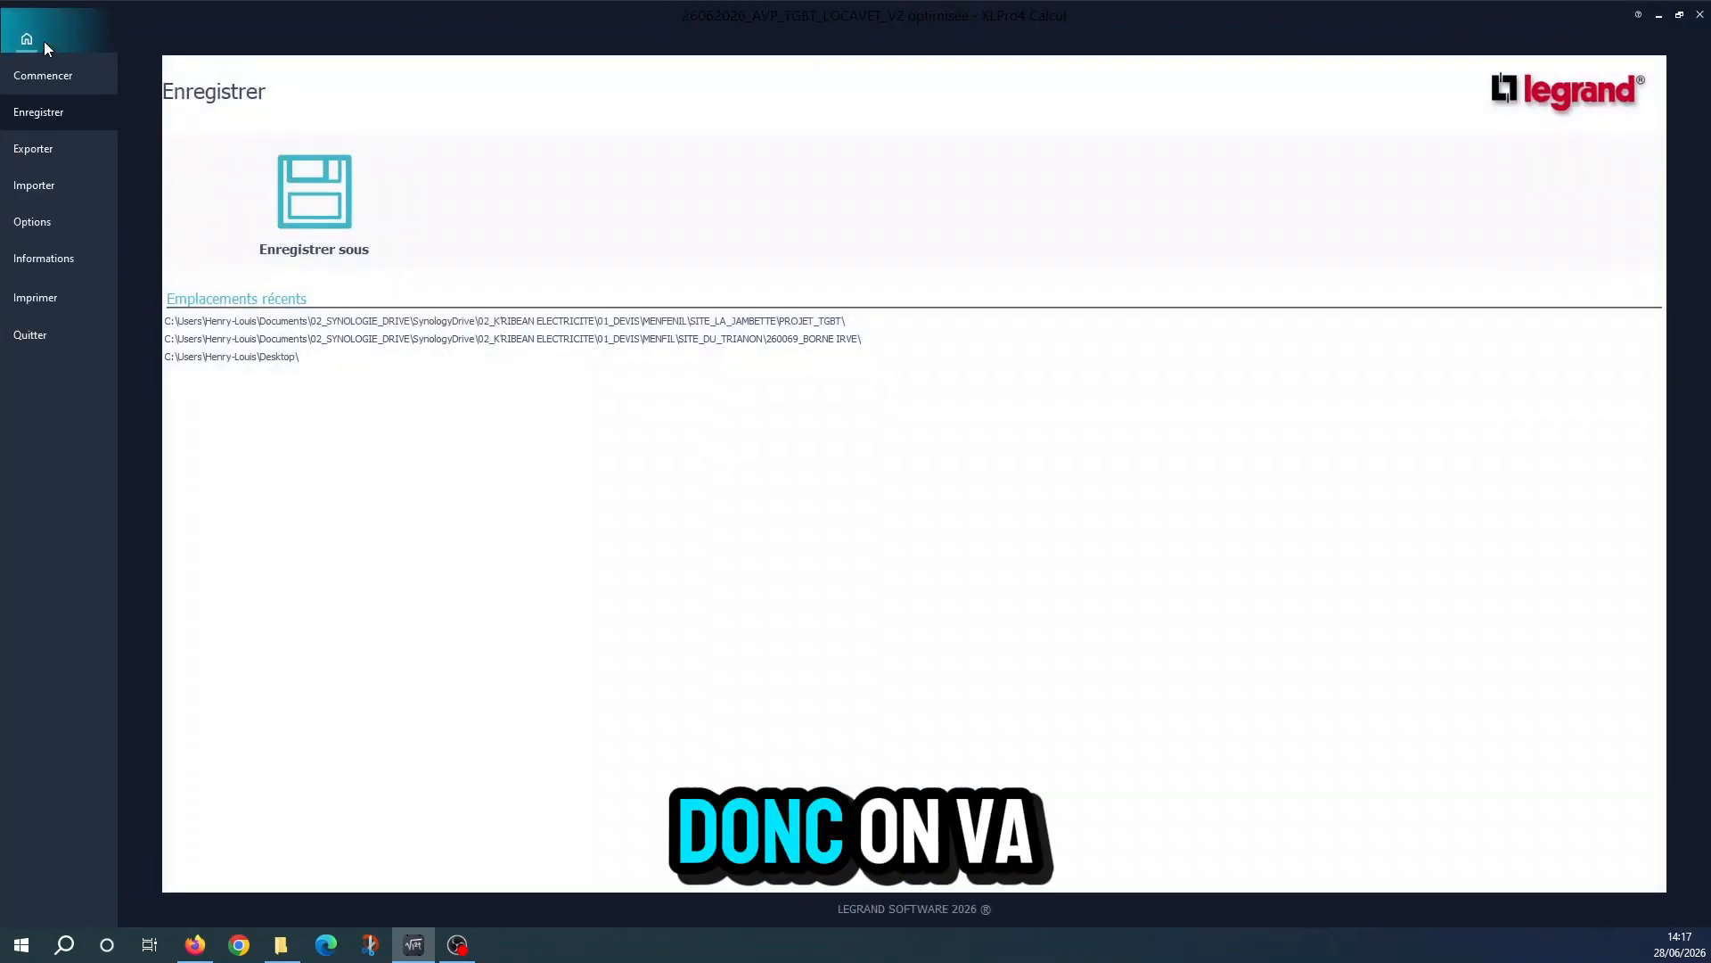
left_click(50, 152)
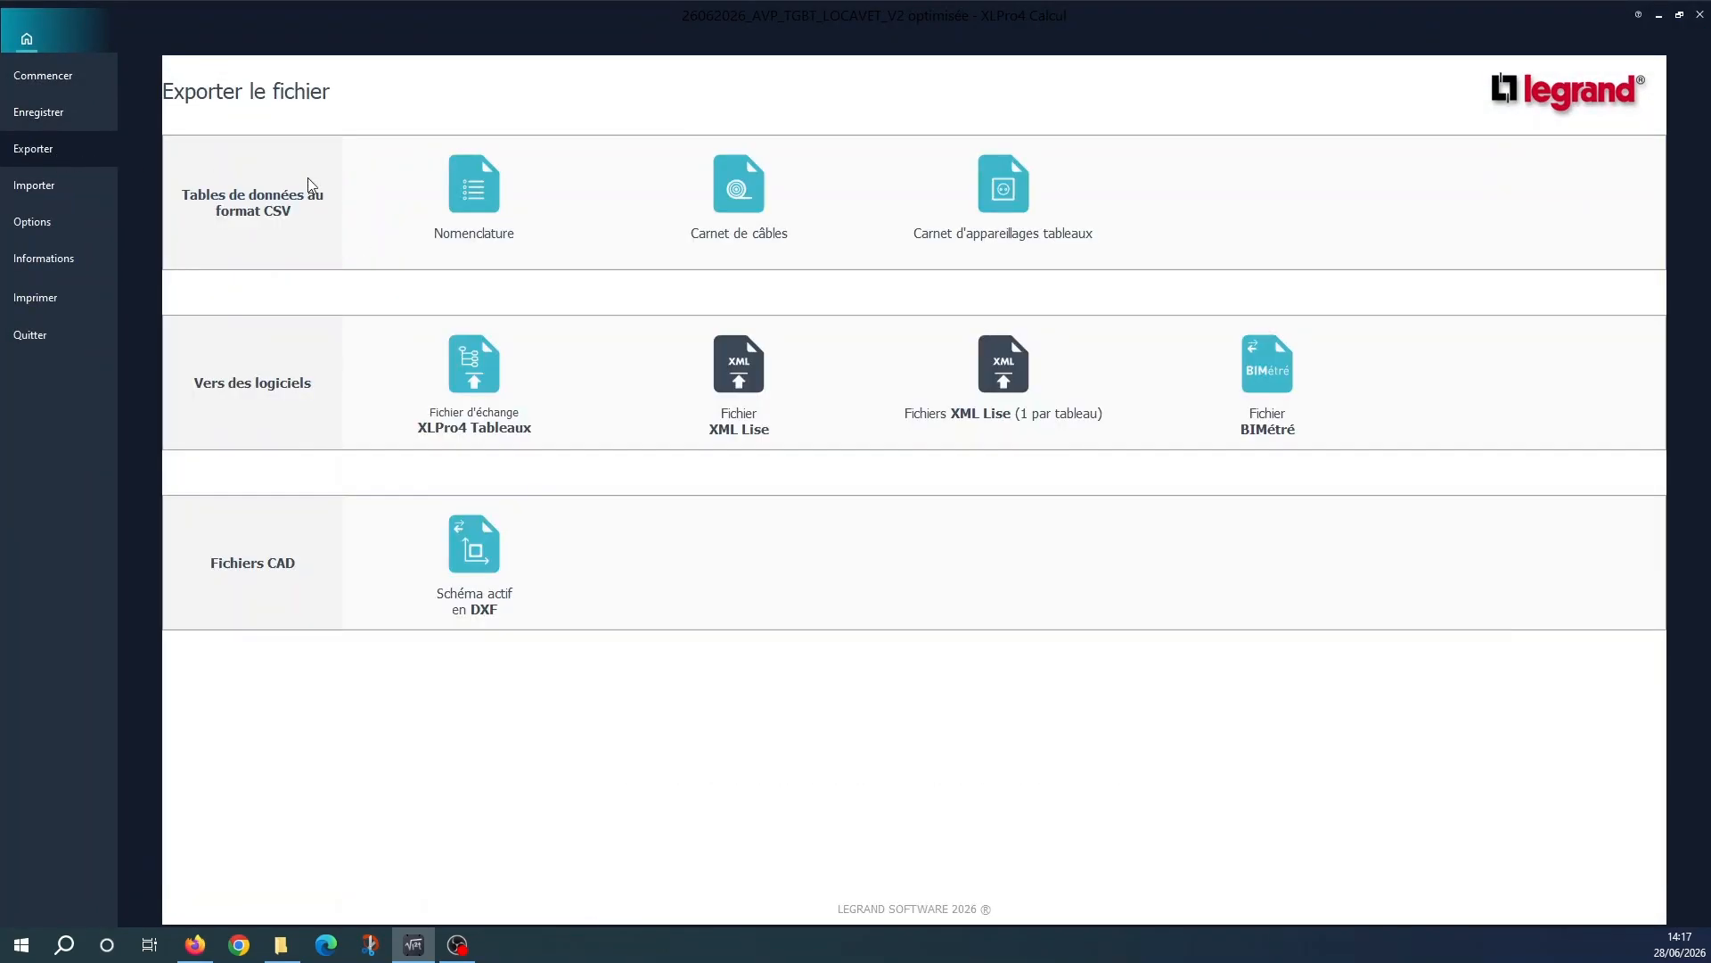
left_click(468, 381)
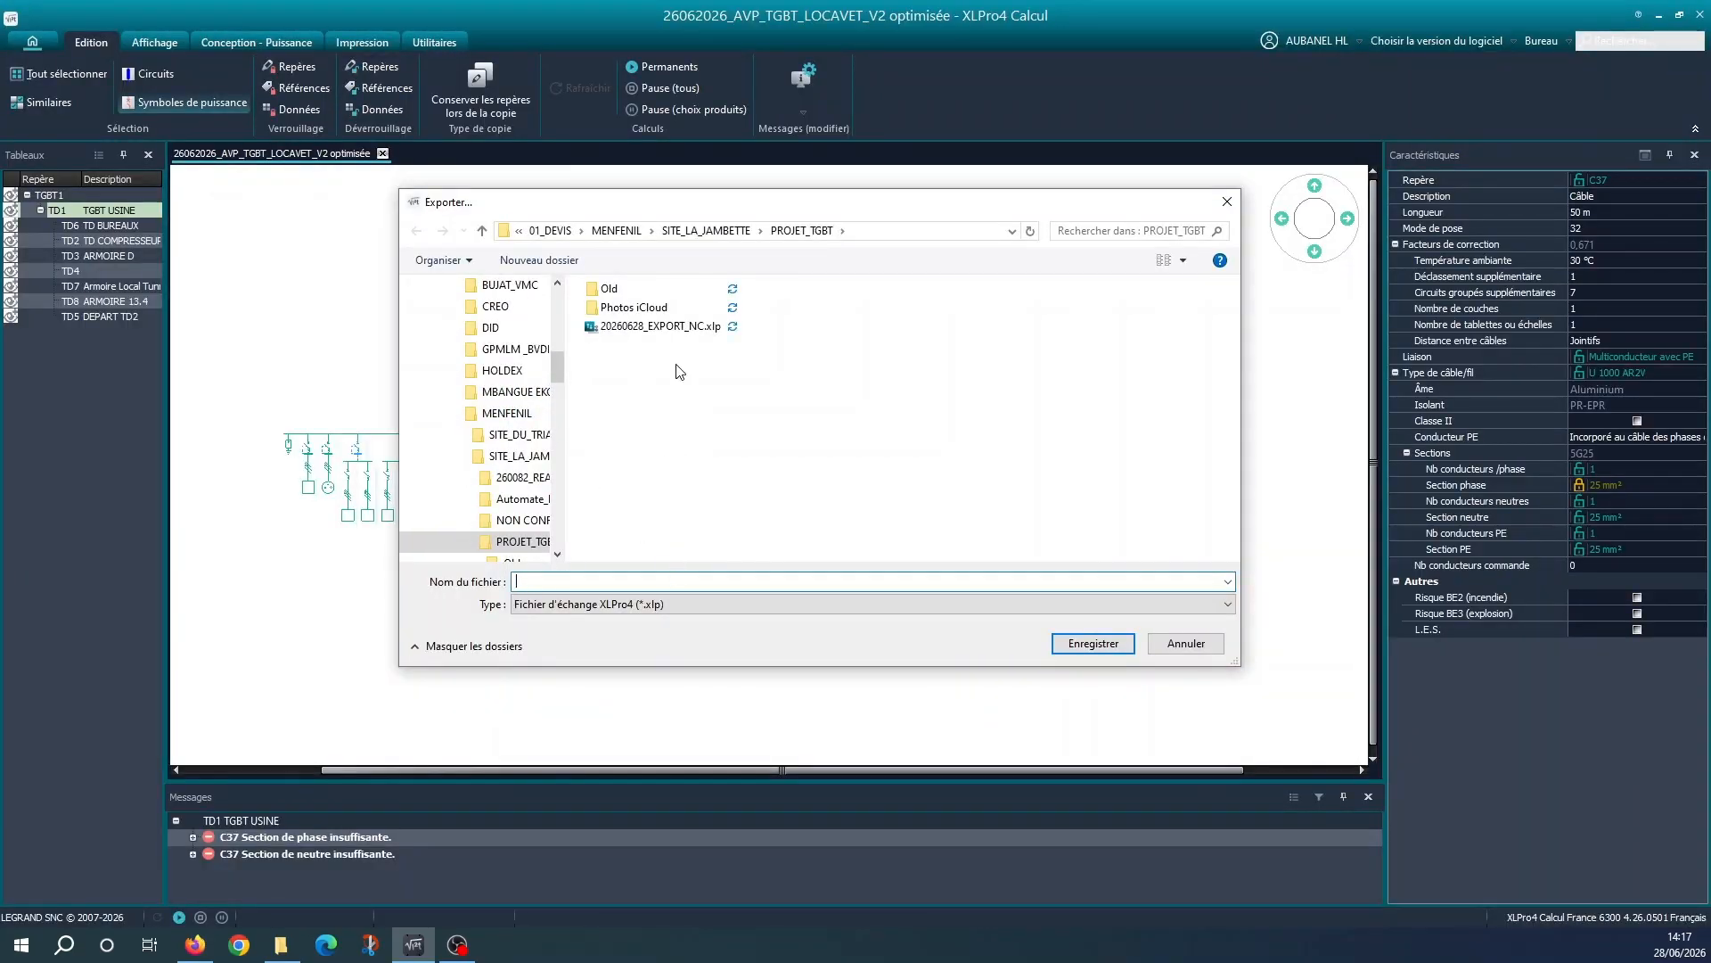
left_click(662, 326)
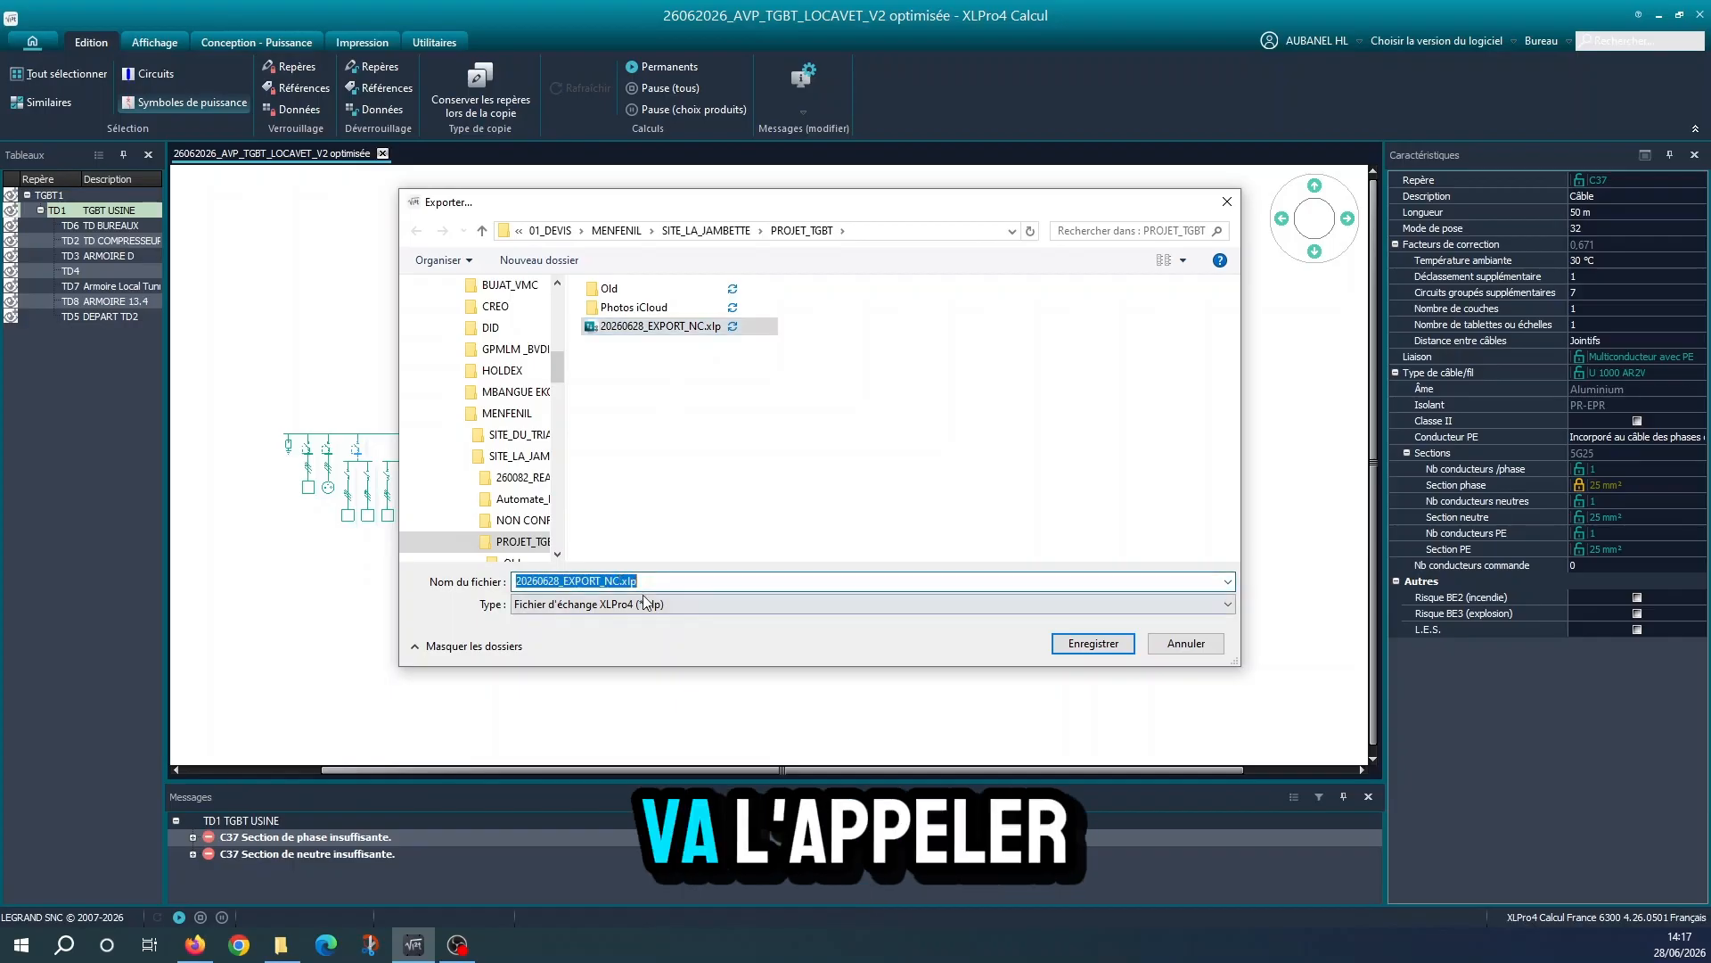
left_click(625, 583)
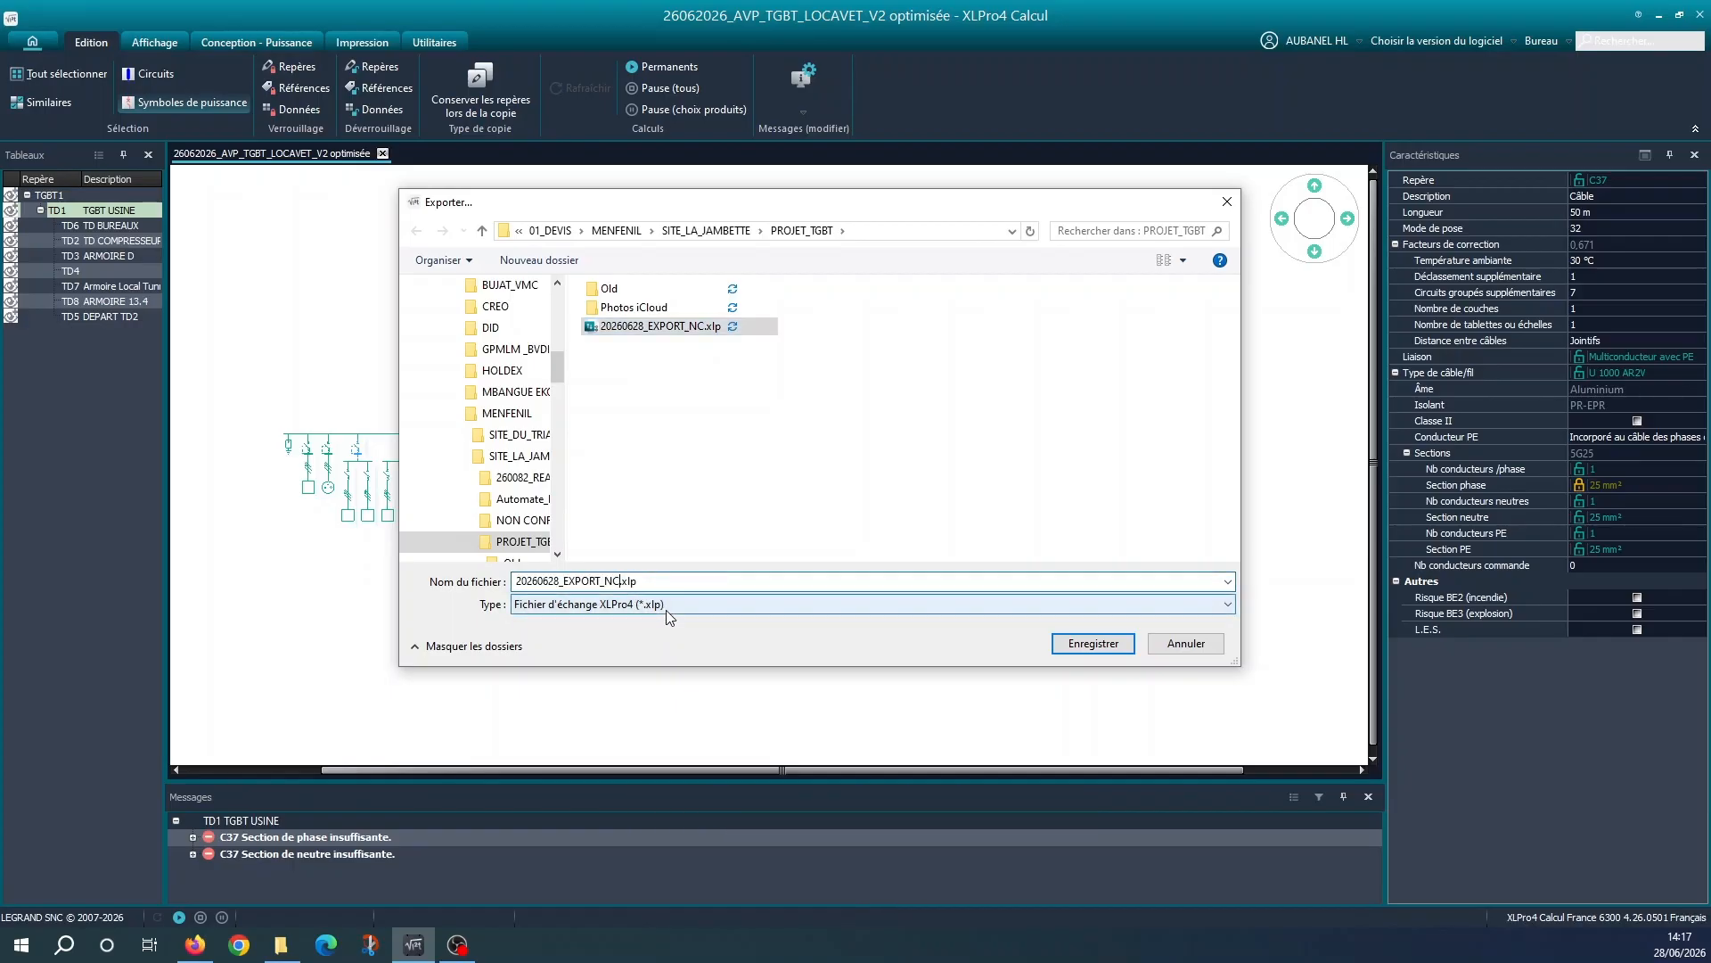
type("_V2")
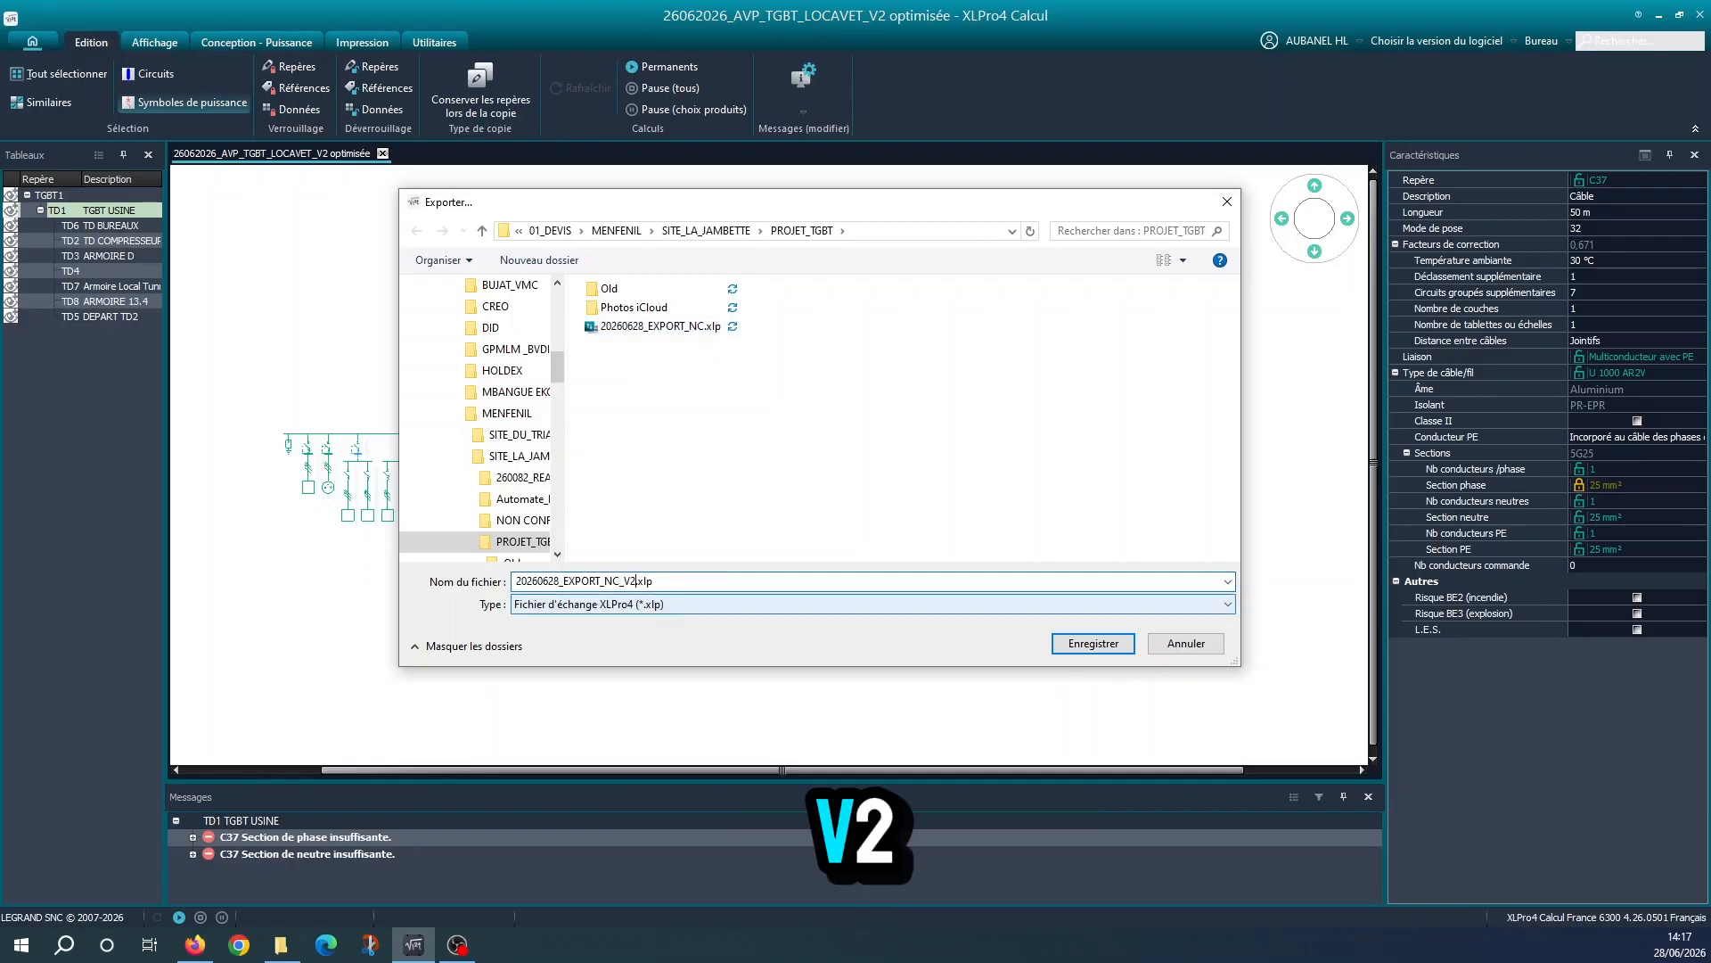
type(" optimisé&")
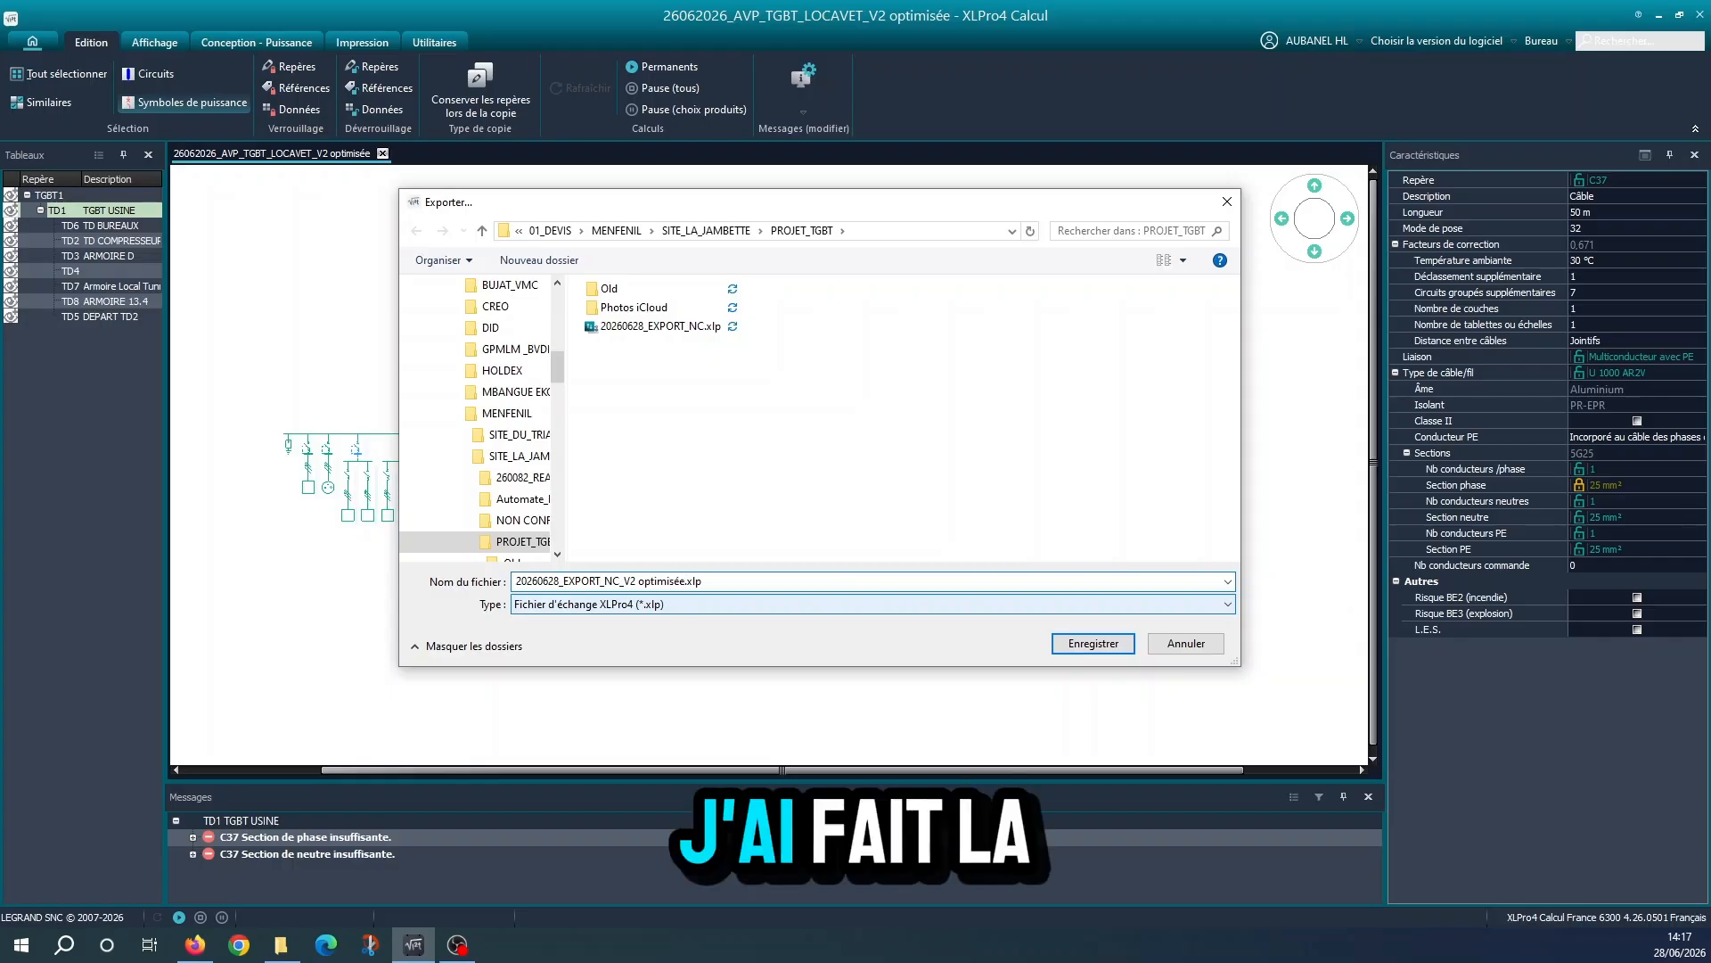
key("Return")
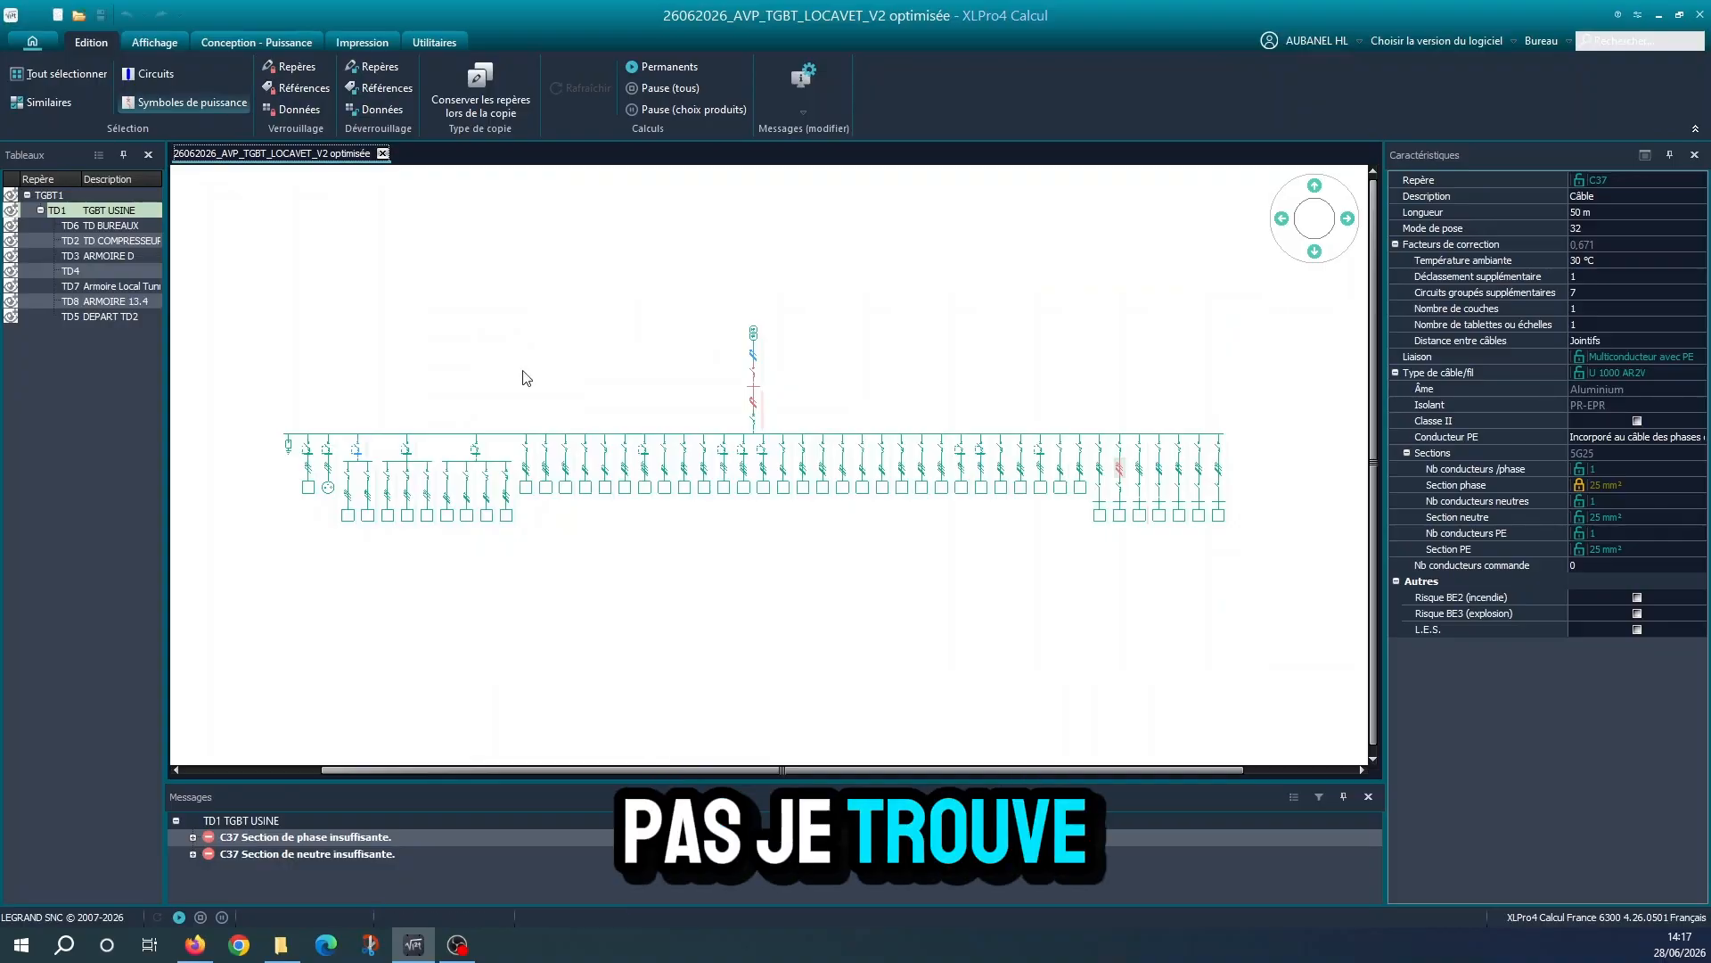
Switch to XLPro4 Tableau, import the XLPro4 Calcul study 20260628_EXPORT_NC_V2 optimisée.xlp and open the imported project
left_click(1699, 16)
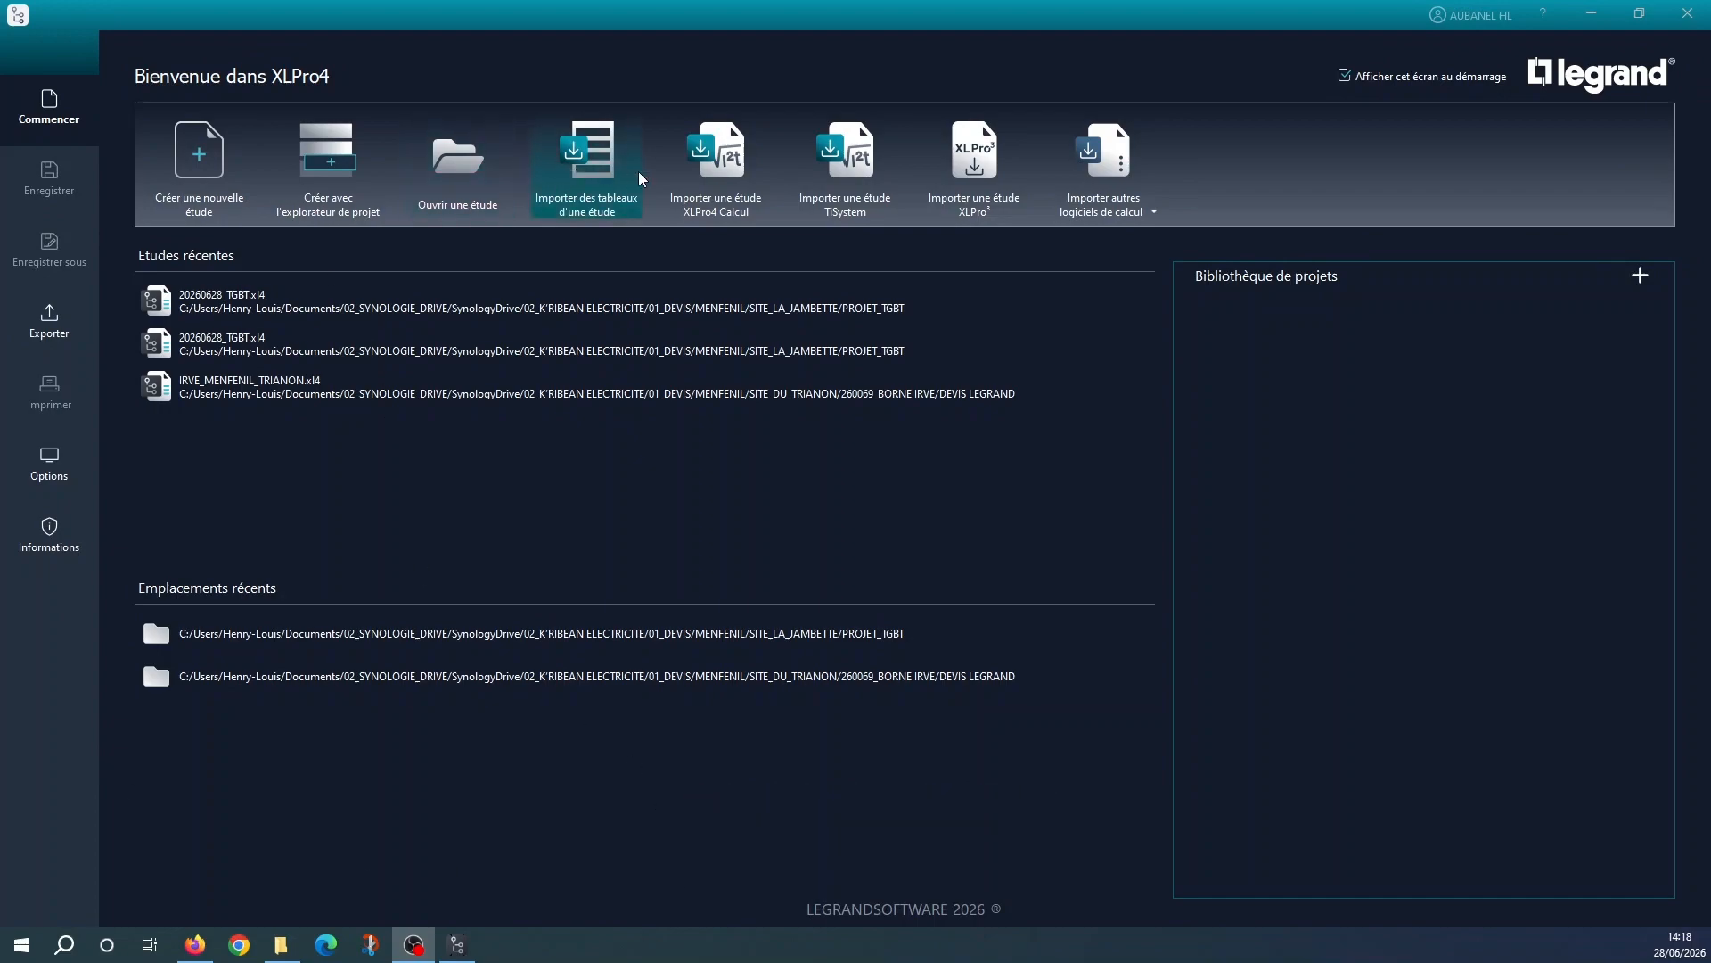
left_click(716, 173)
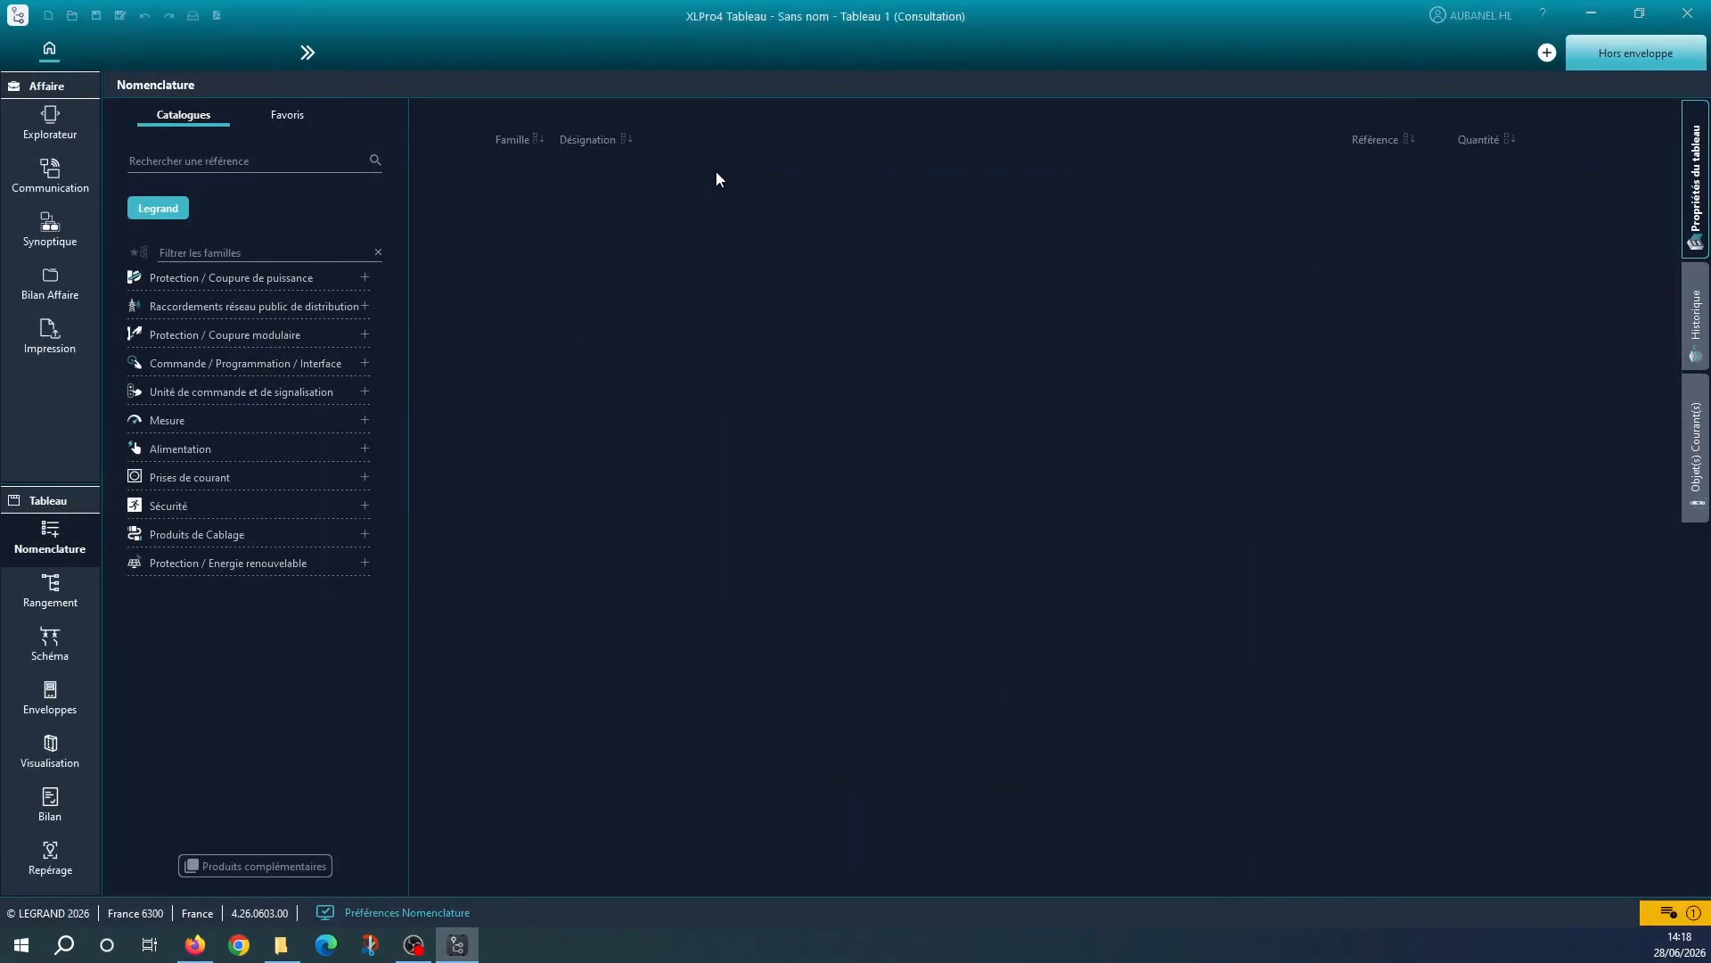
left_click(477, 188)
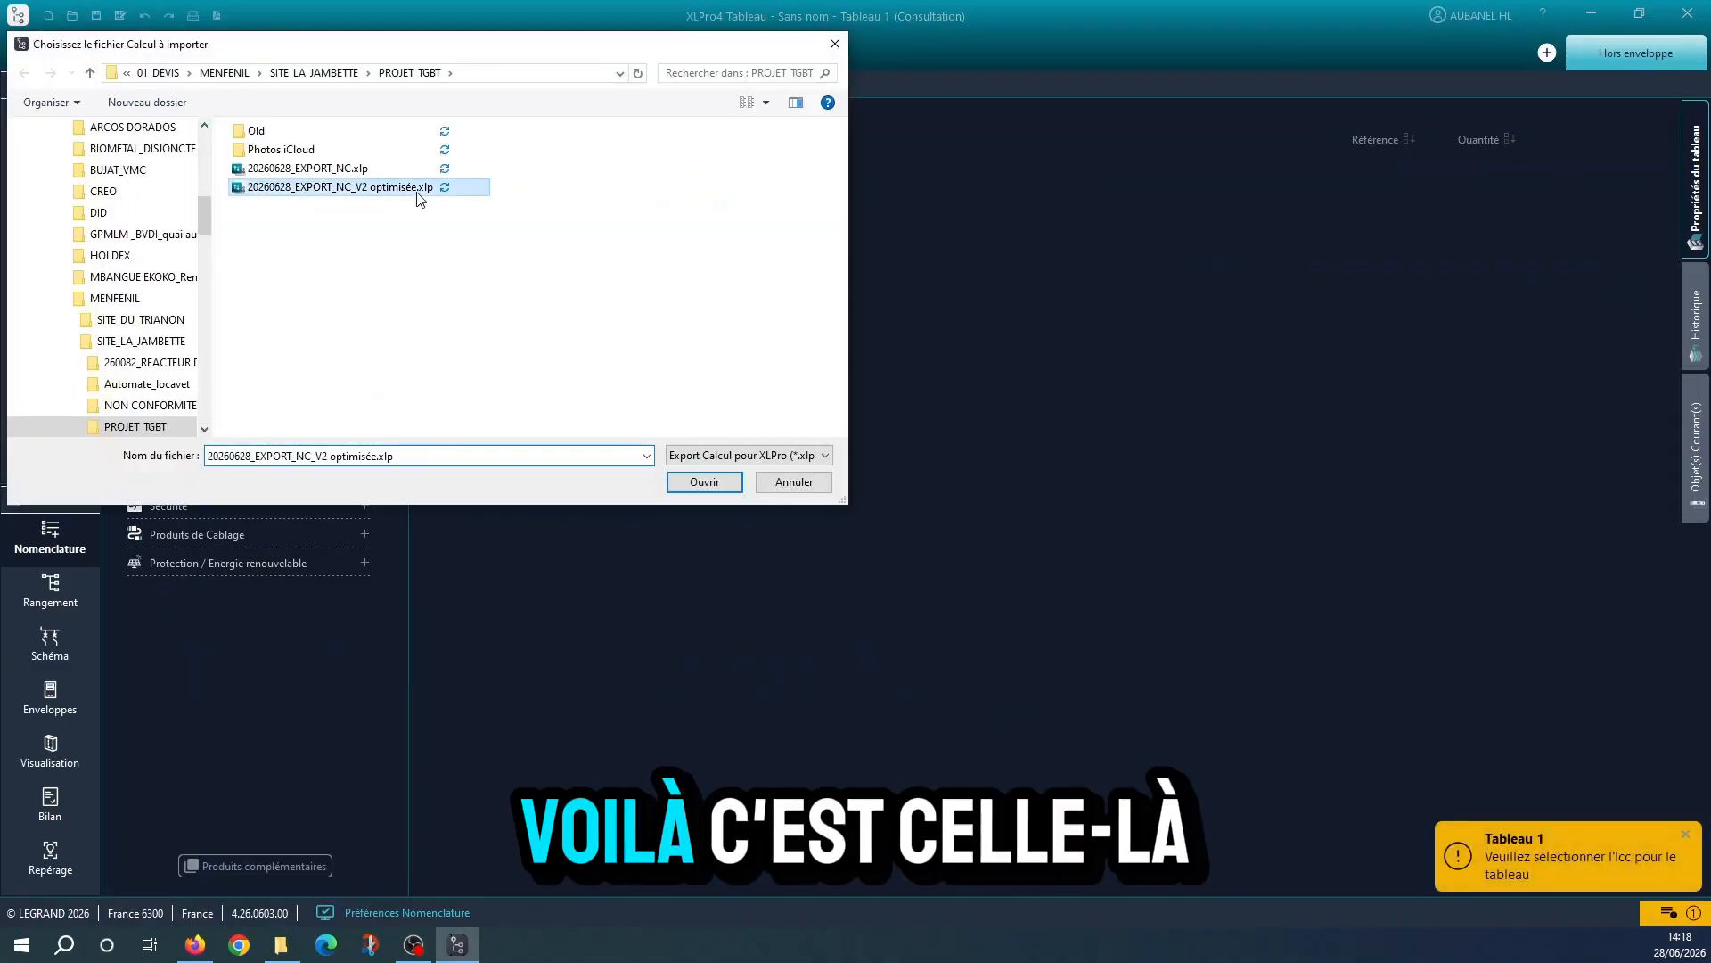
left_click(689, 480)
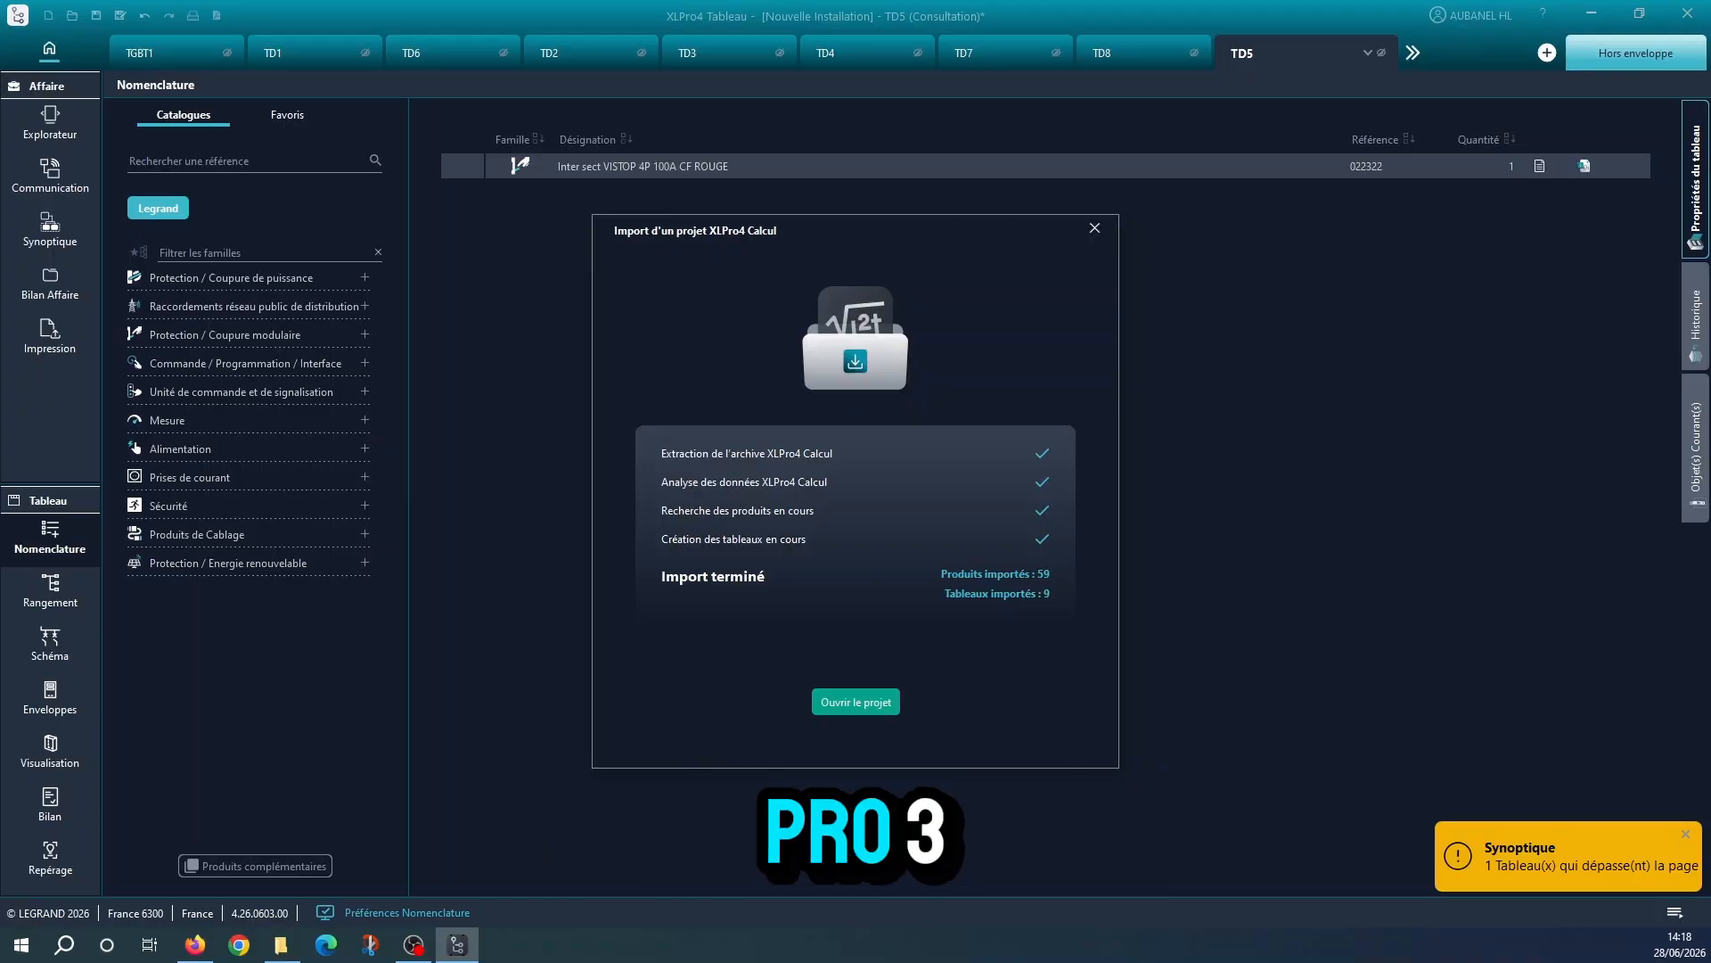
left_click(872, 704)
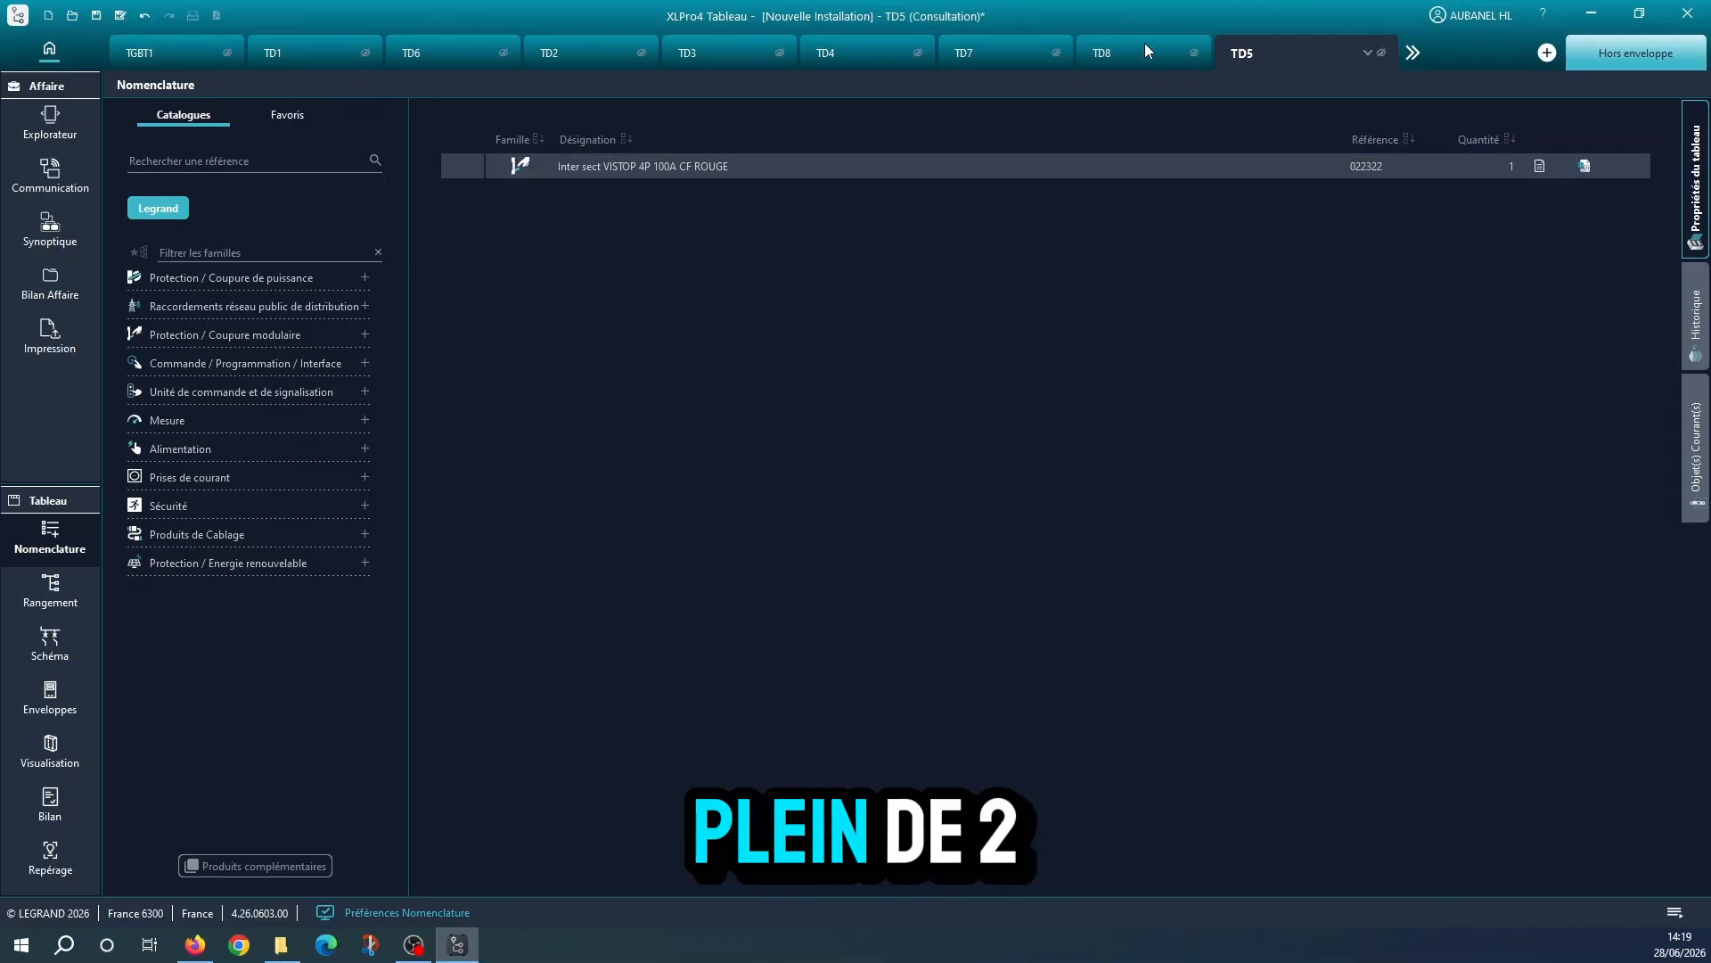
Check the product lists of TD8, TD1 and TGBT1, and hide every board except TD1
left_click(1197, 57)
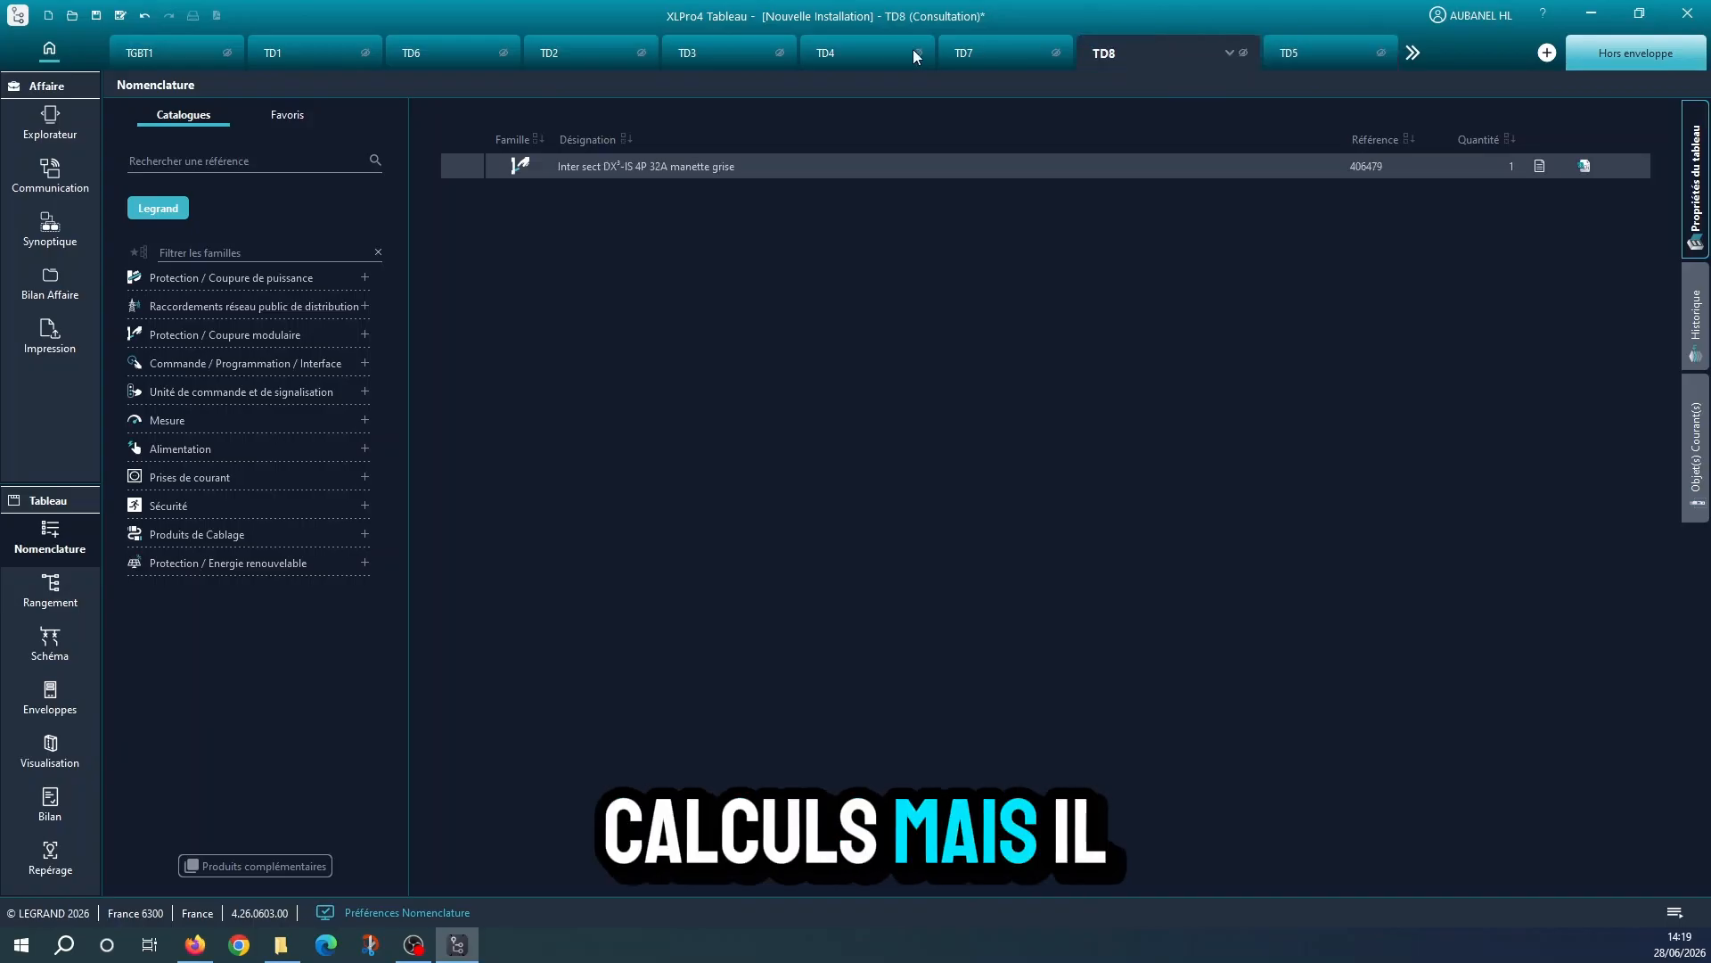
left_click(306, 51)
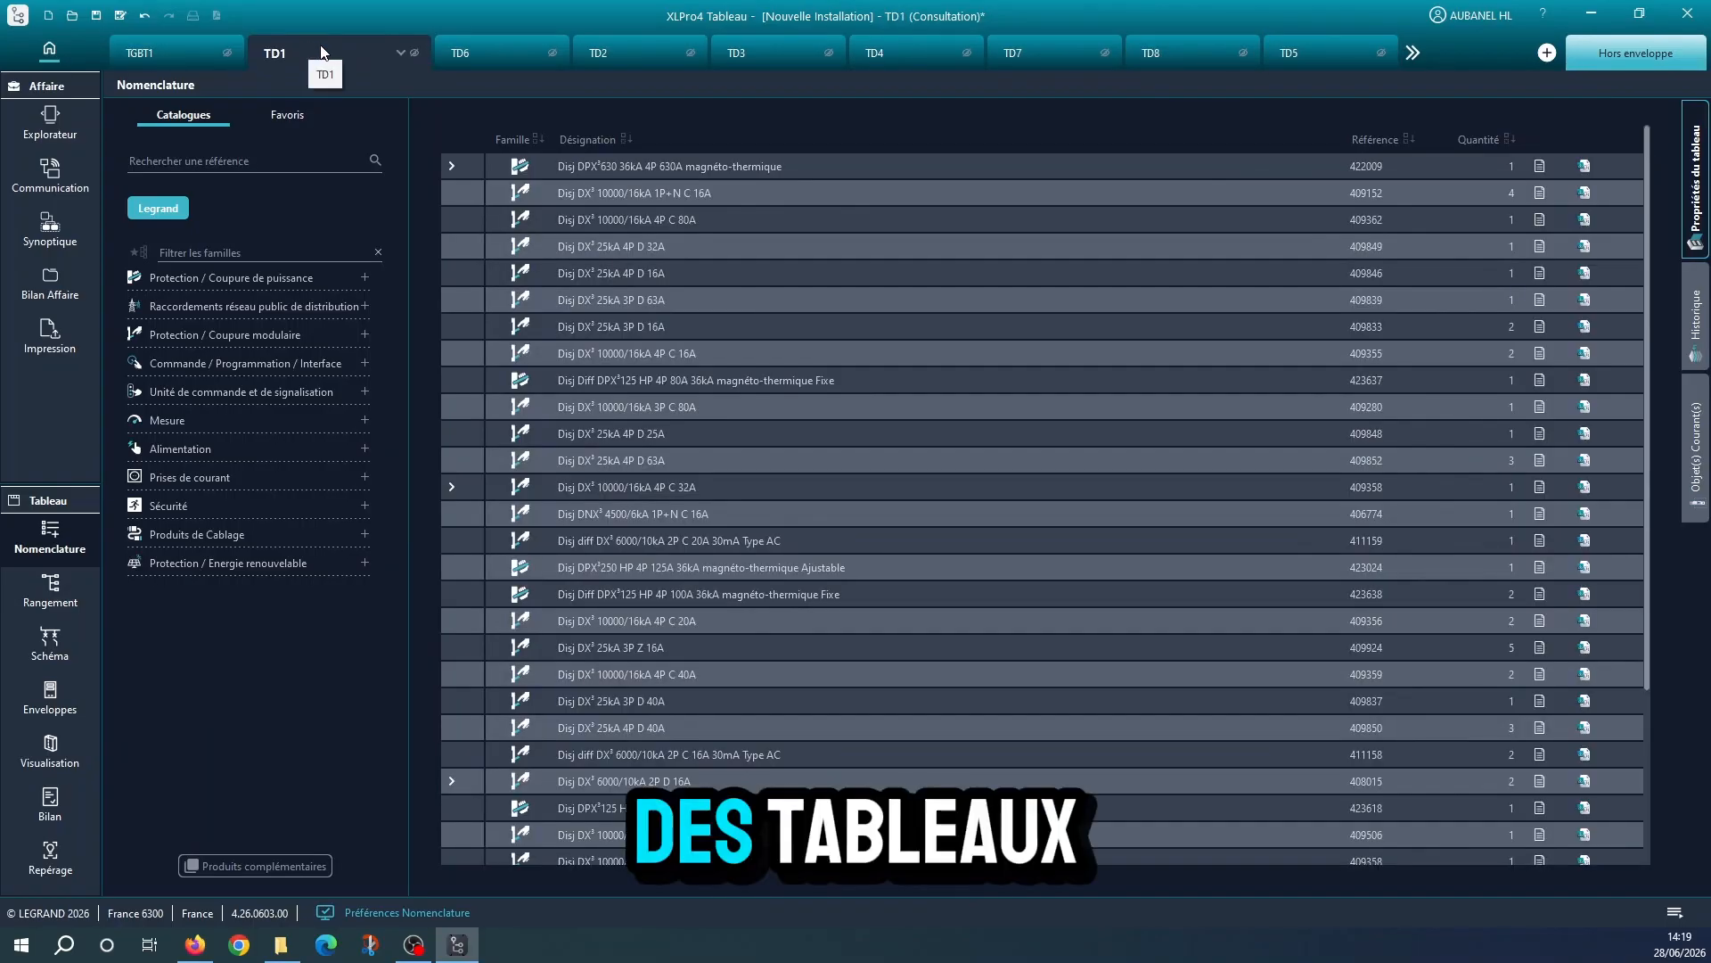
left_click(202, 51)
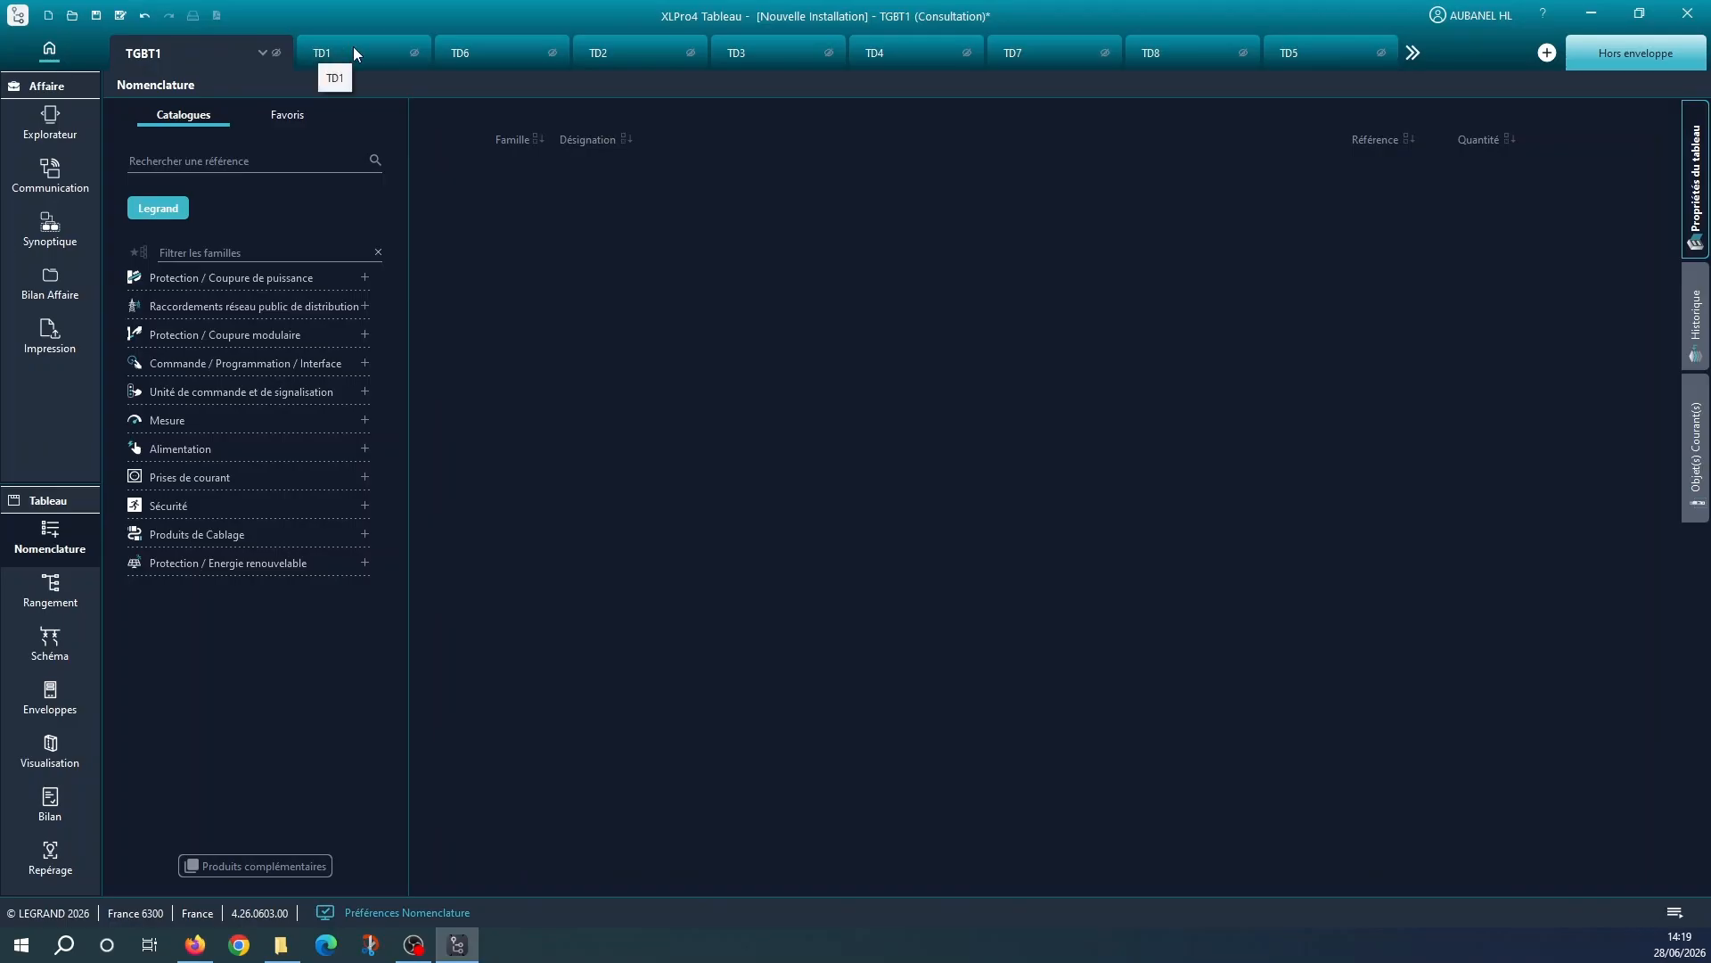
left_click(354, 51)
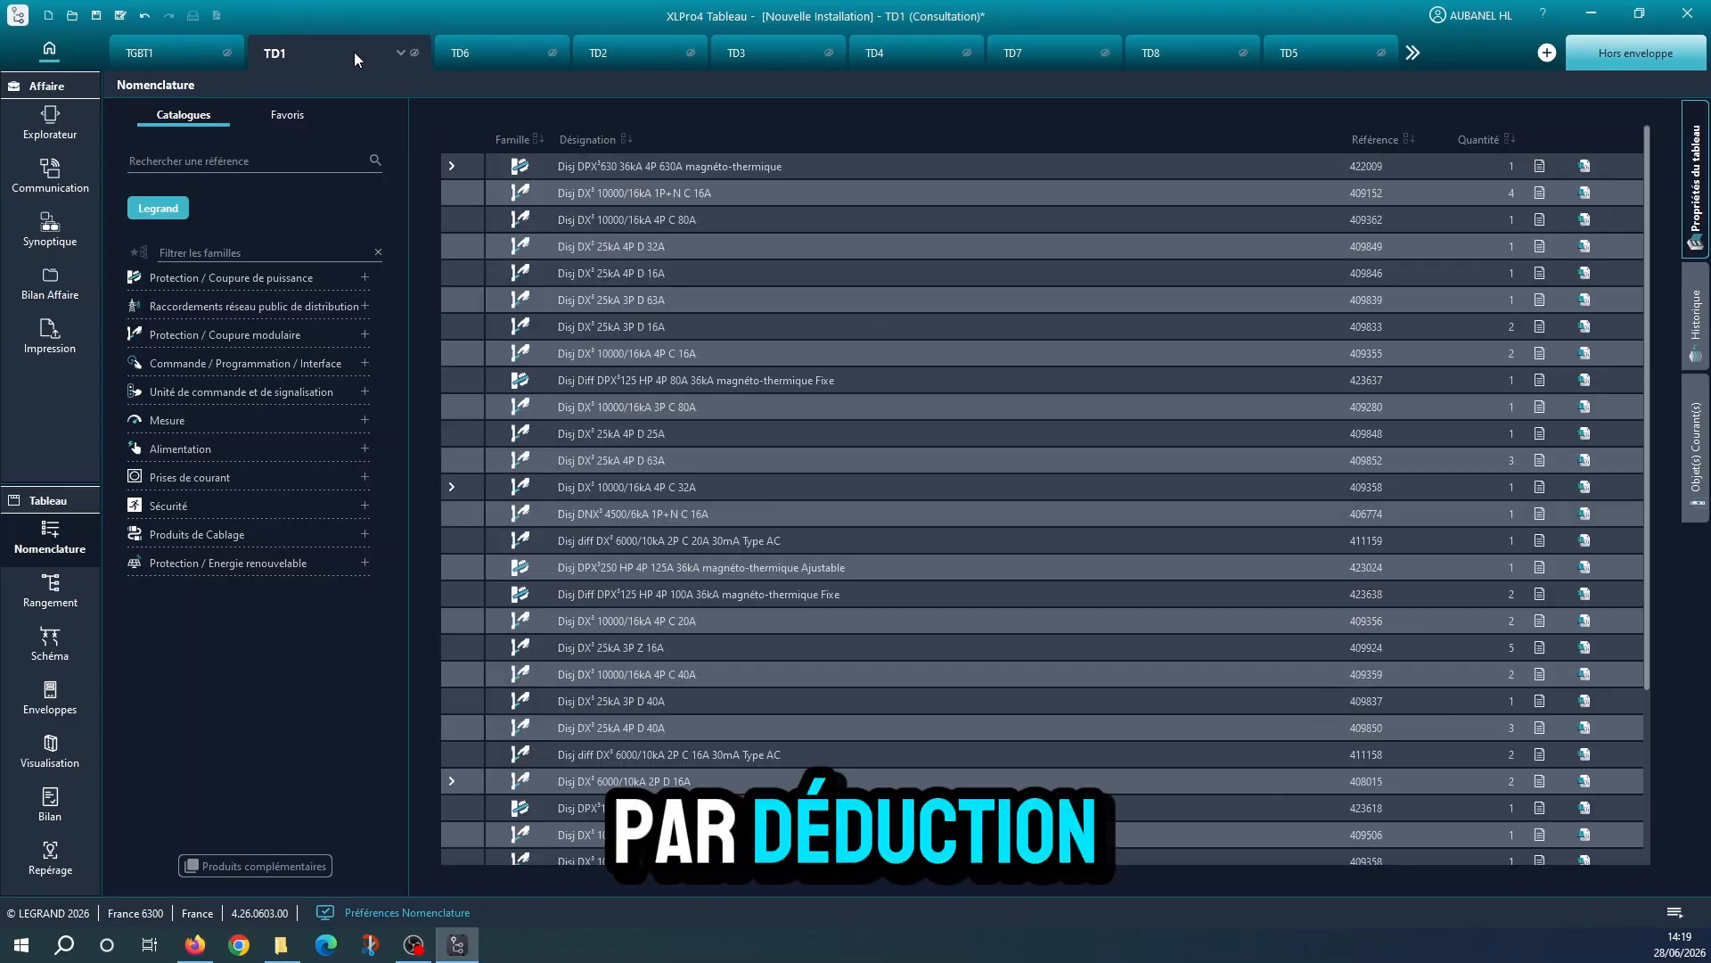
left_click(552, 52)
left_click(554, 52)
left_click(554, 52)
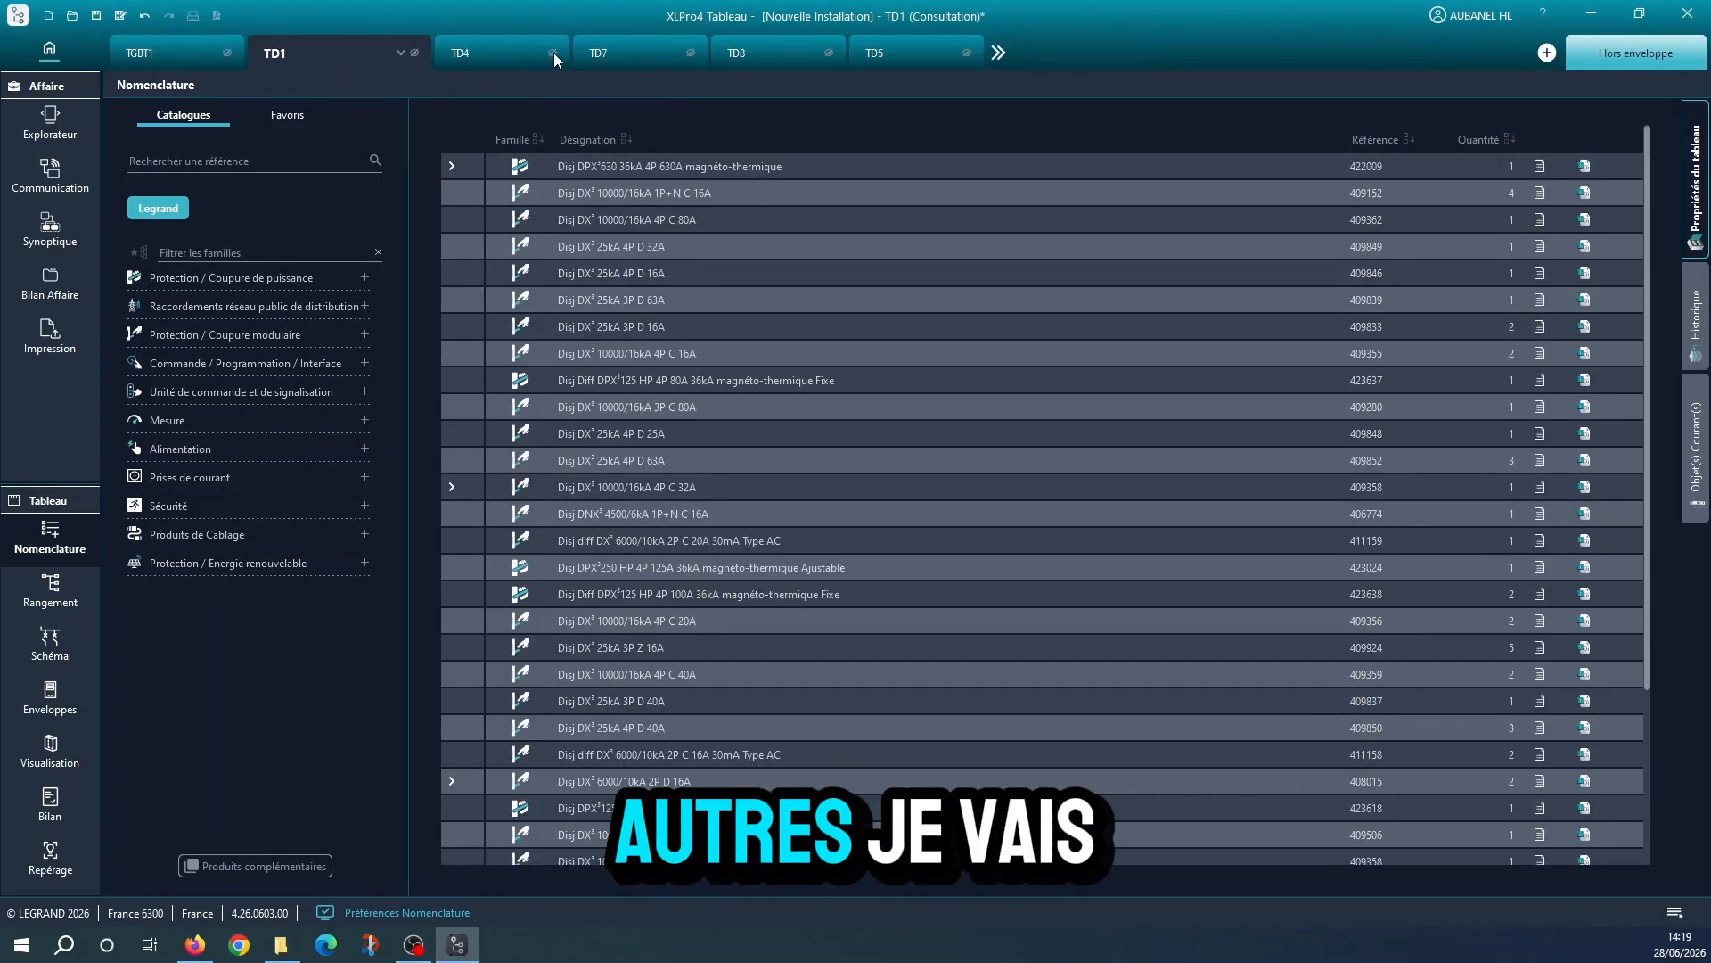
left_click(553, 52)
left_click(554, 52)
left_click(554, 52)
left_click(553, 52)
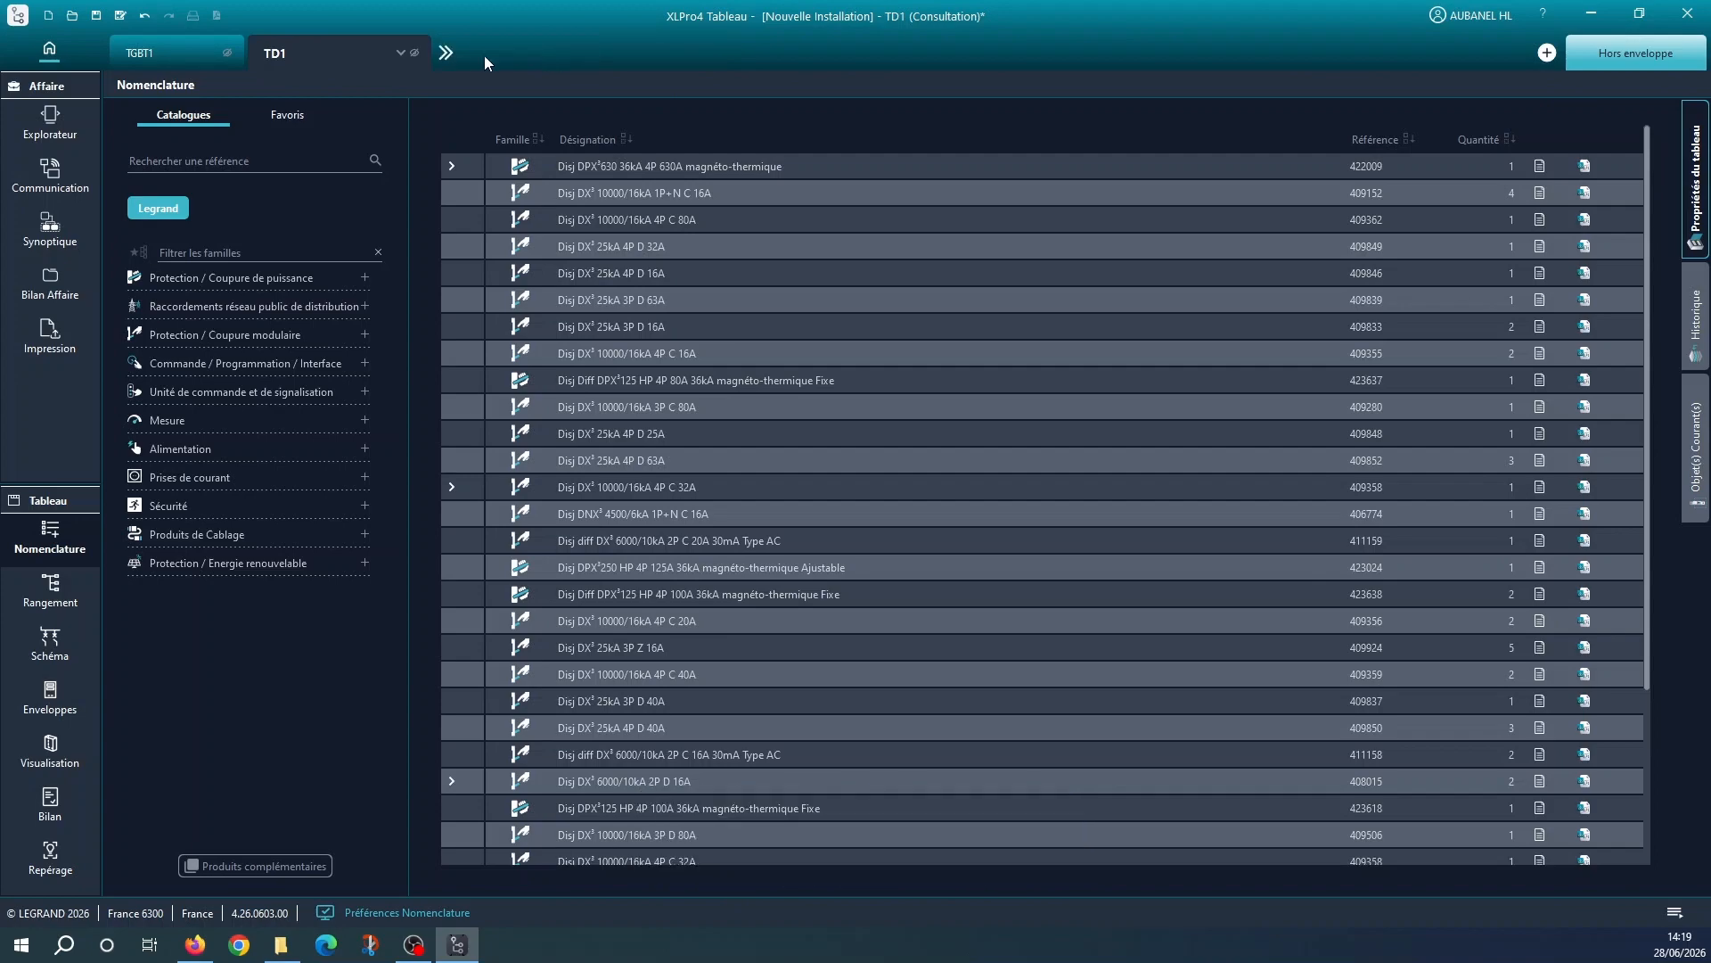
left_click(228, 53)
In the TD1 layout, equip the QG1 main breaker with one 230V ac/dc ET auxiliary and a 630A Rogowski measurement module
left_click(55, 595)
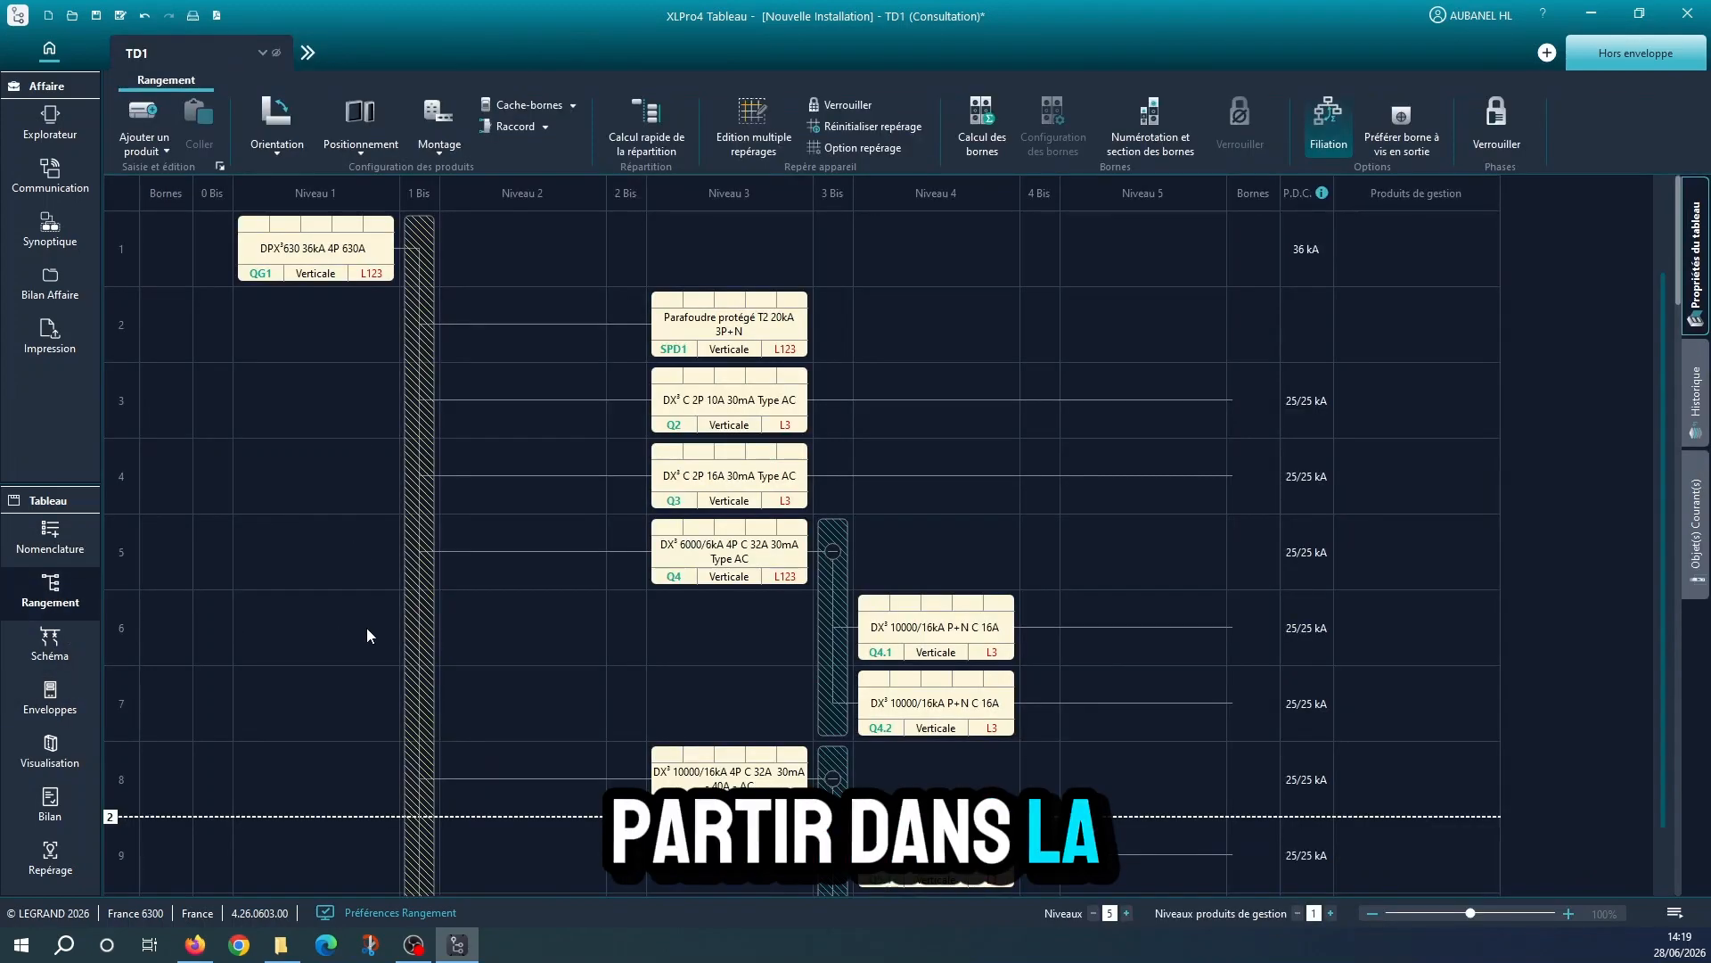
double_click(331, 263)
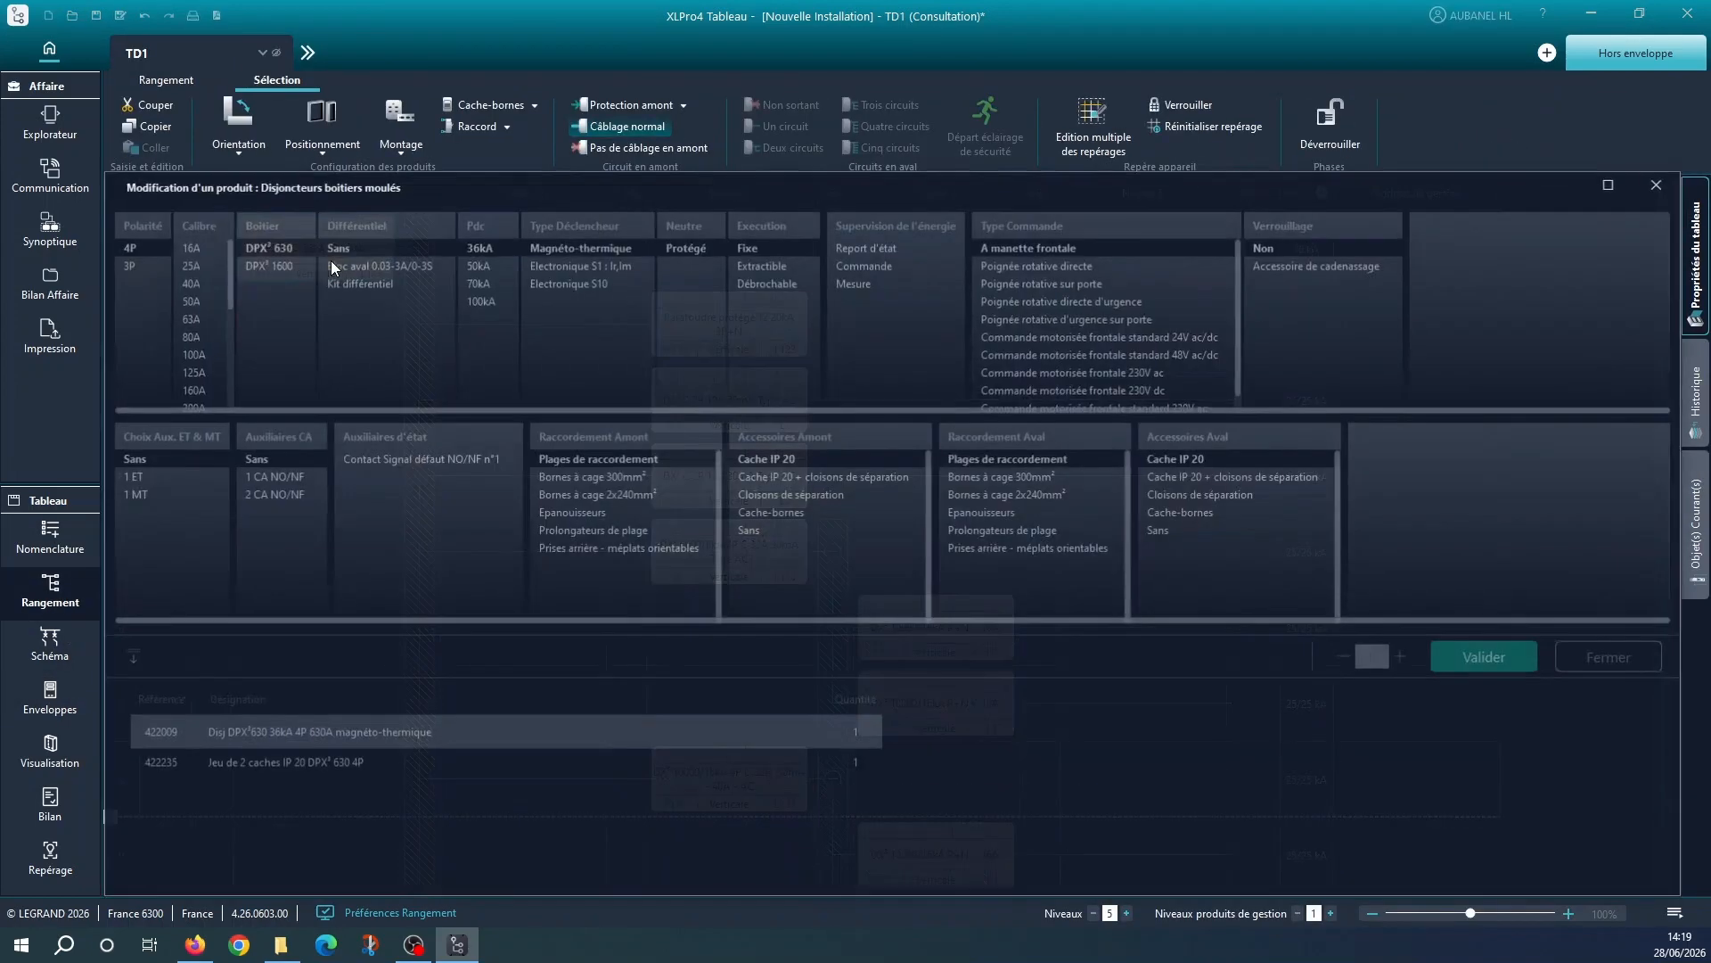
left_click(171, 477)
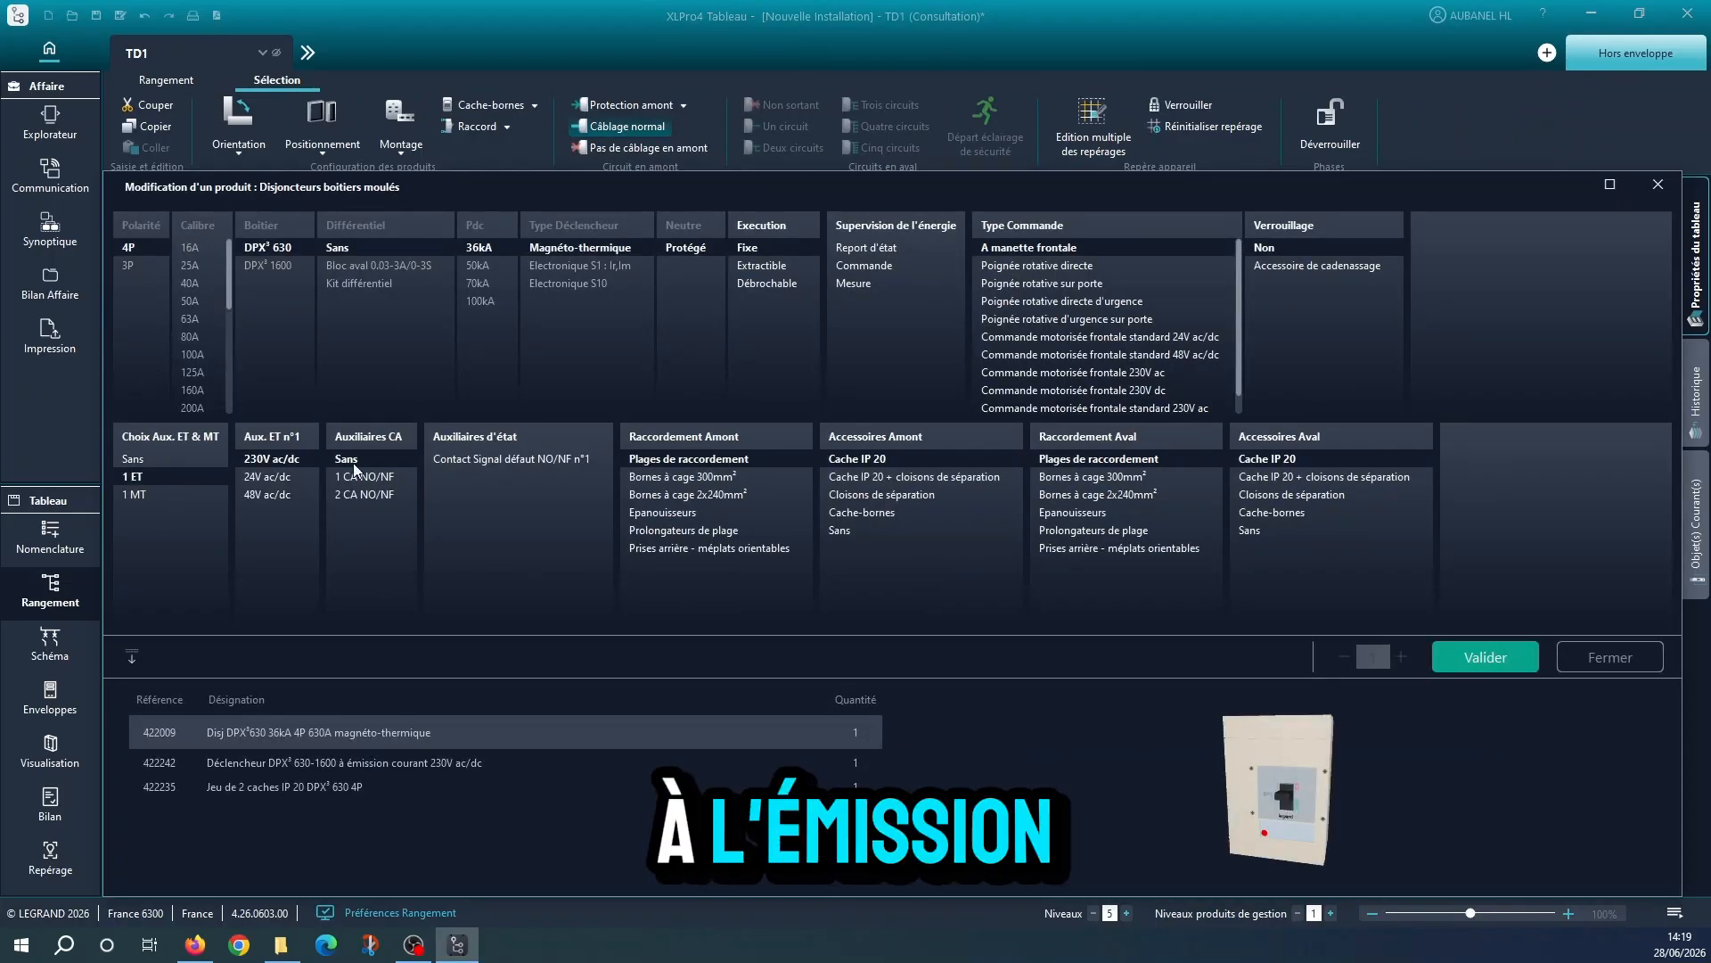
left_click(866, 285)
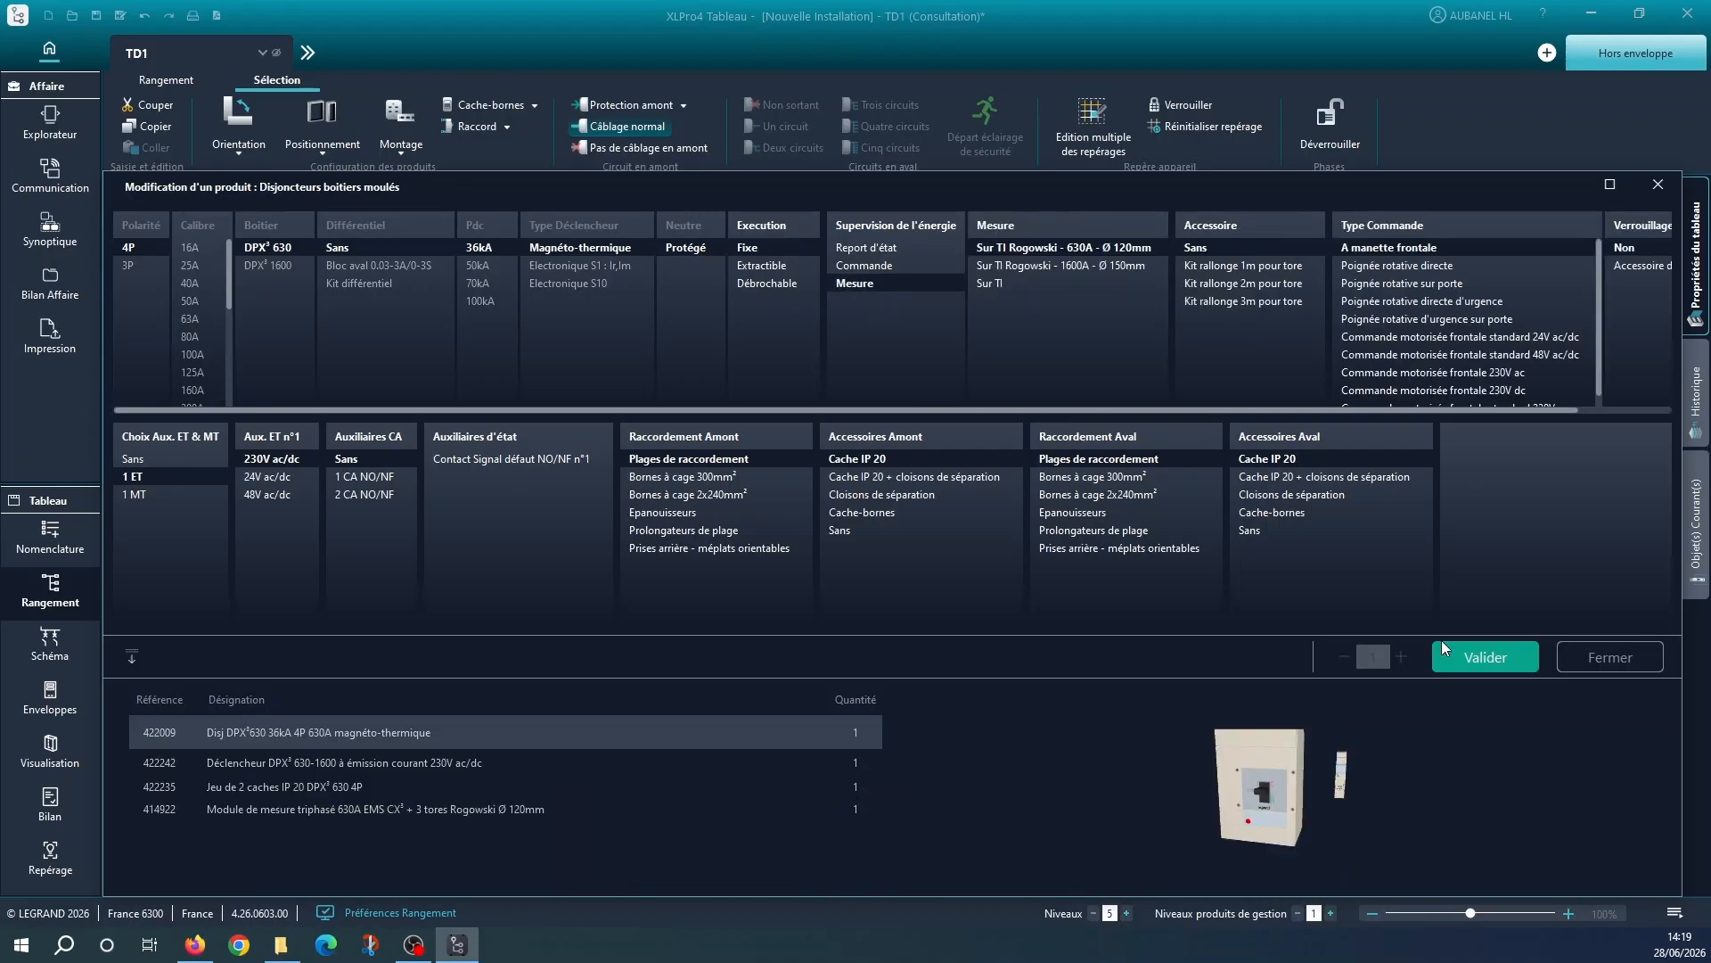
left_click(1486, 666)
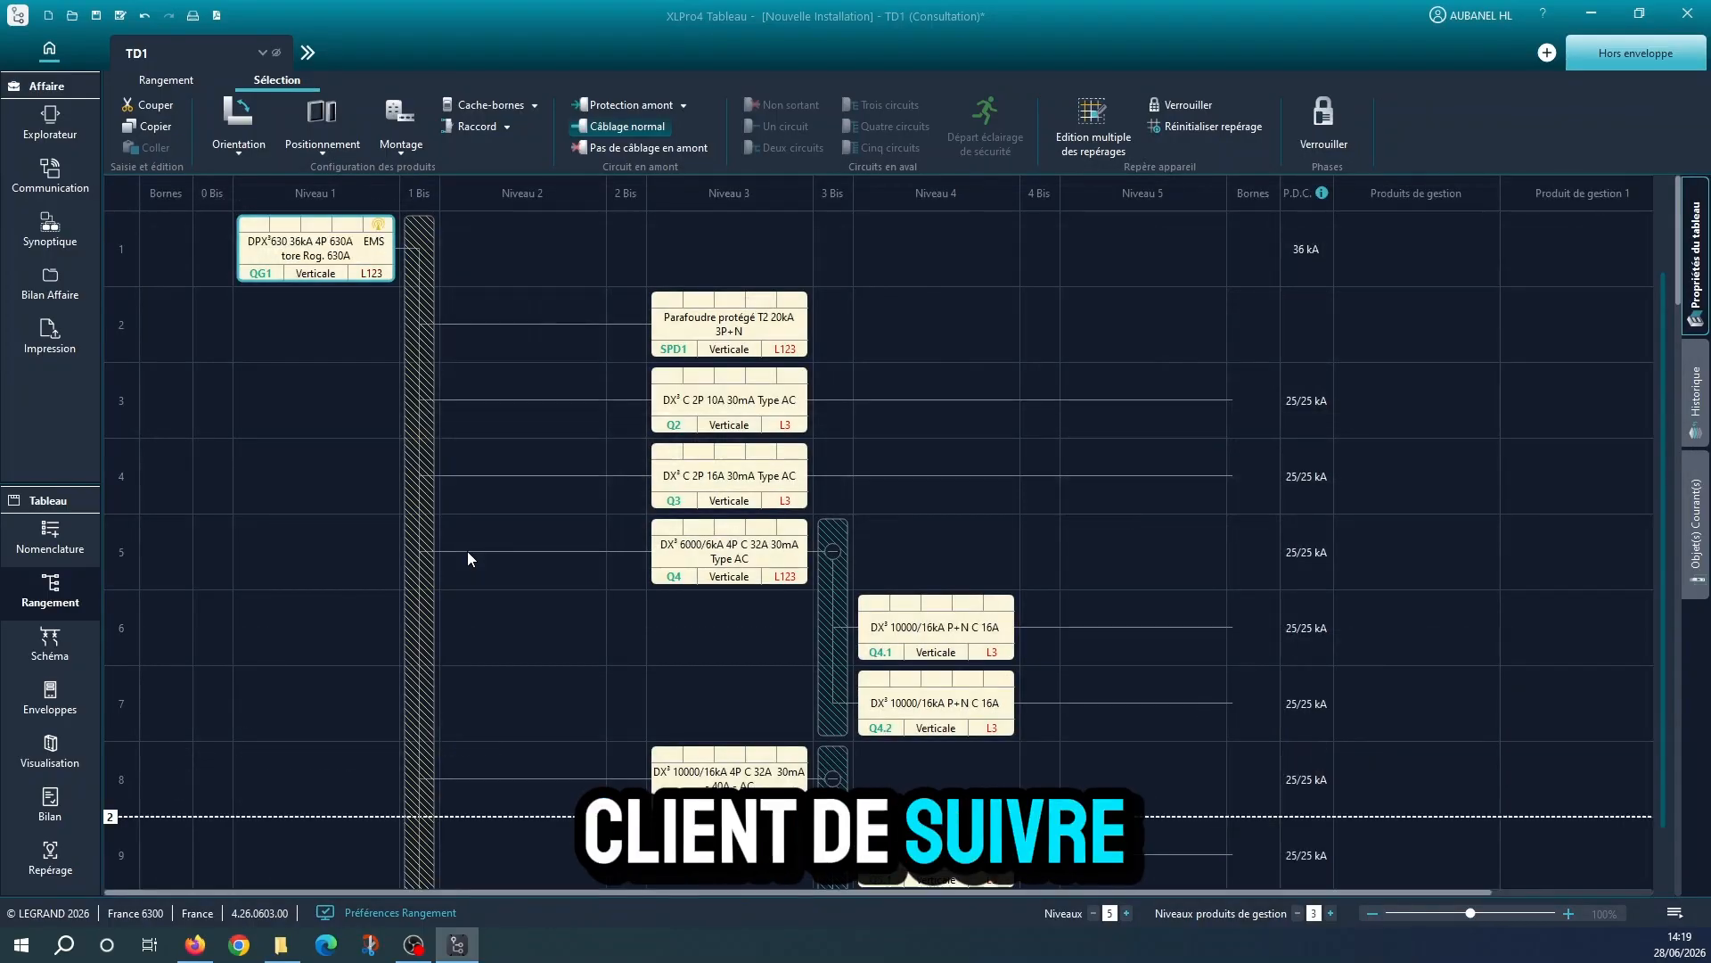
Add a 630A aluminium C-section busbar to TD1's main distribution, mounted vertically at the back of the cabinet (Vertical,Fond d'armoire)
left_click(426, 373)
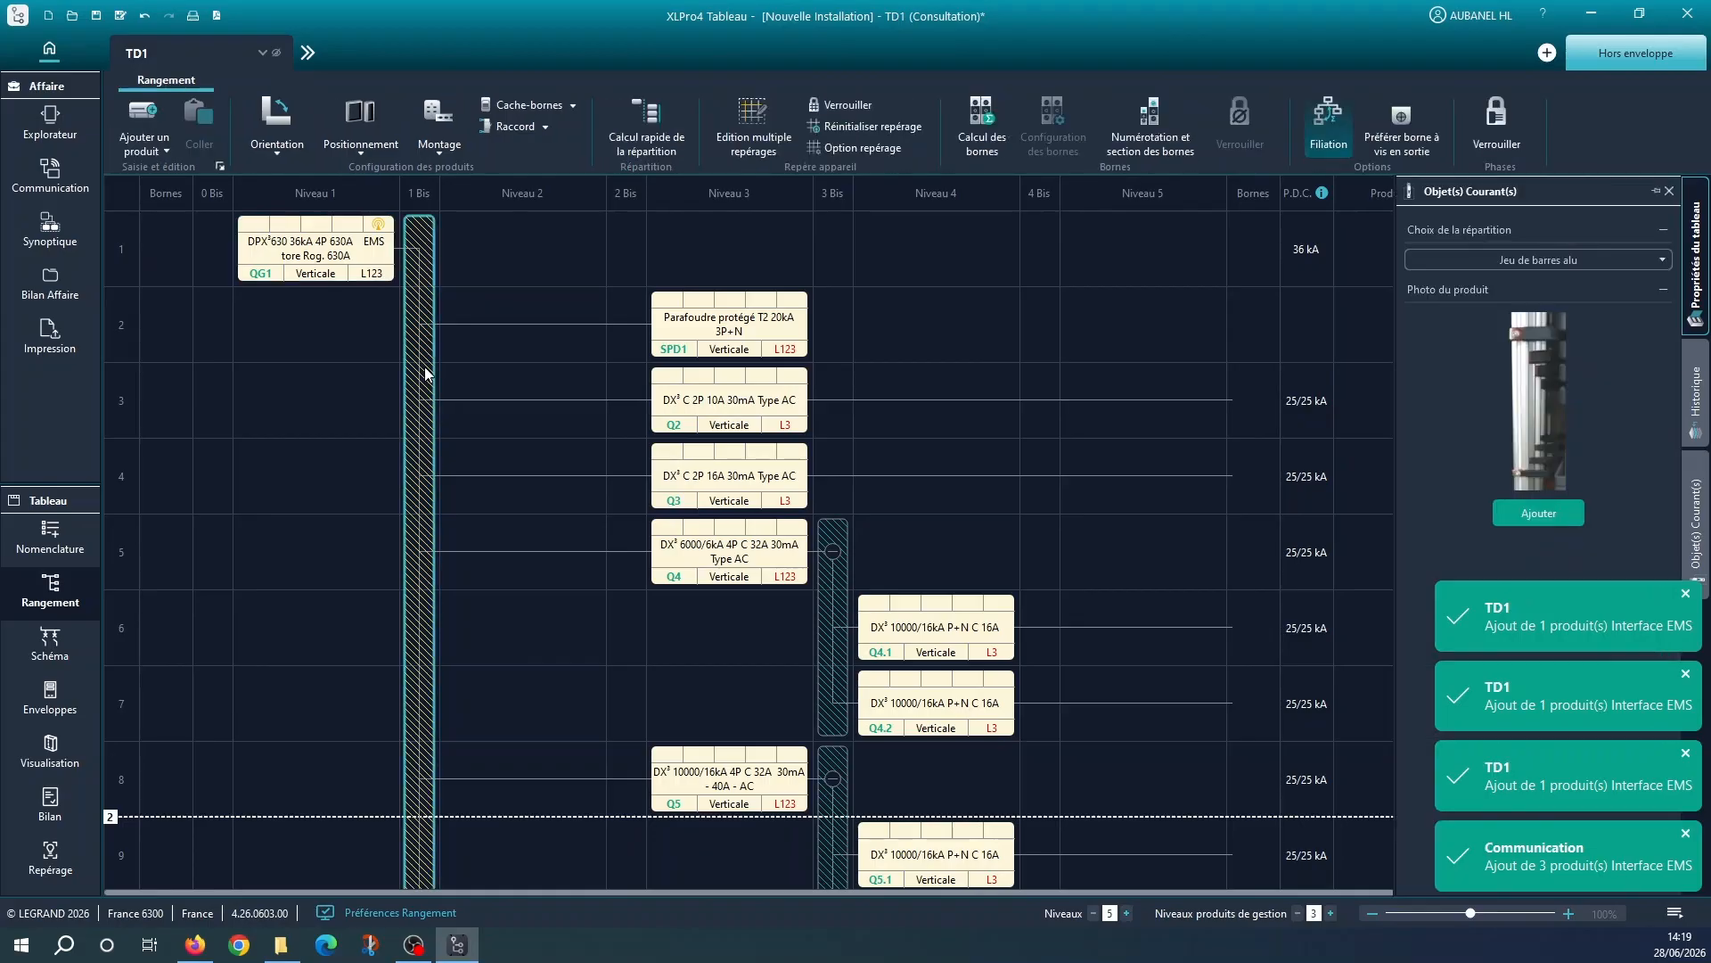
left_click(1569, 514)
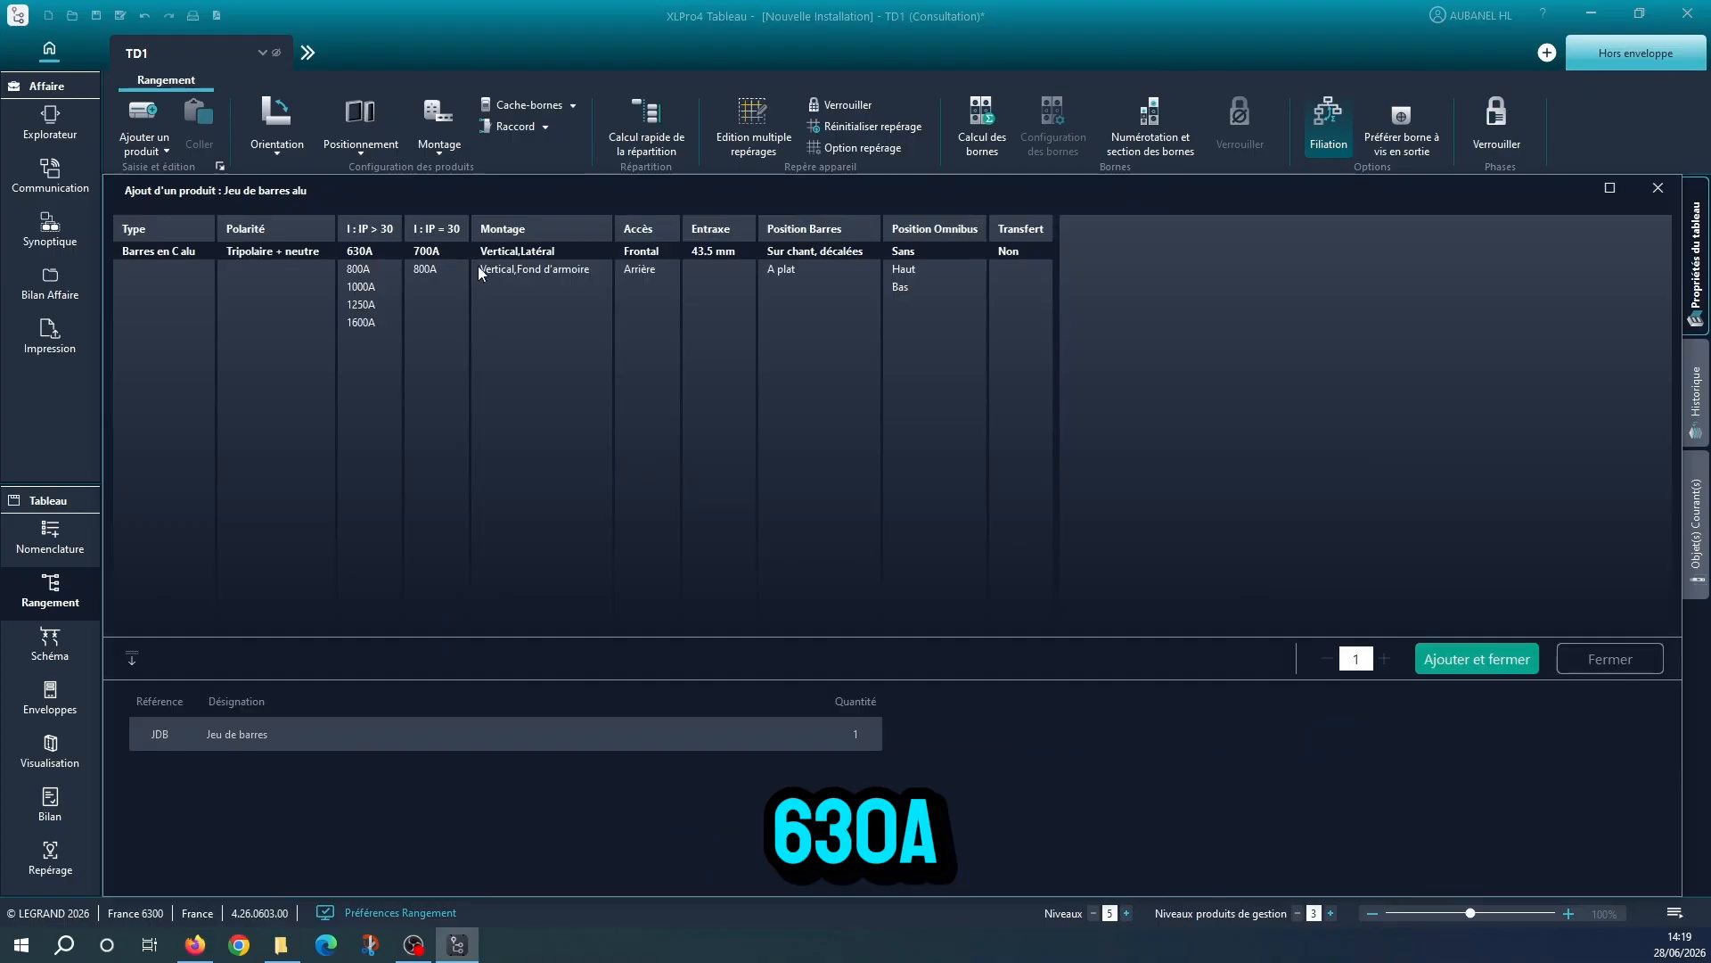
left_click(548, 272)
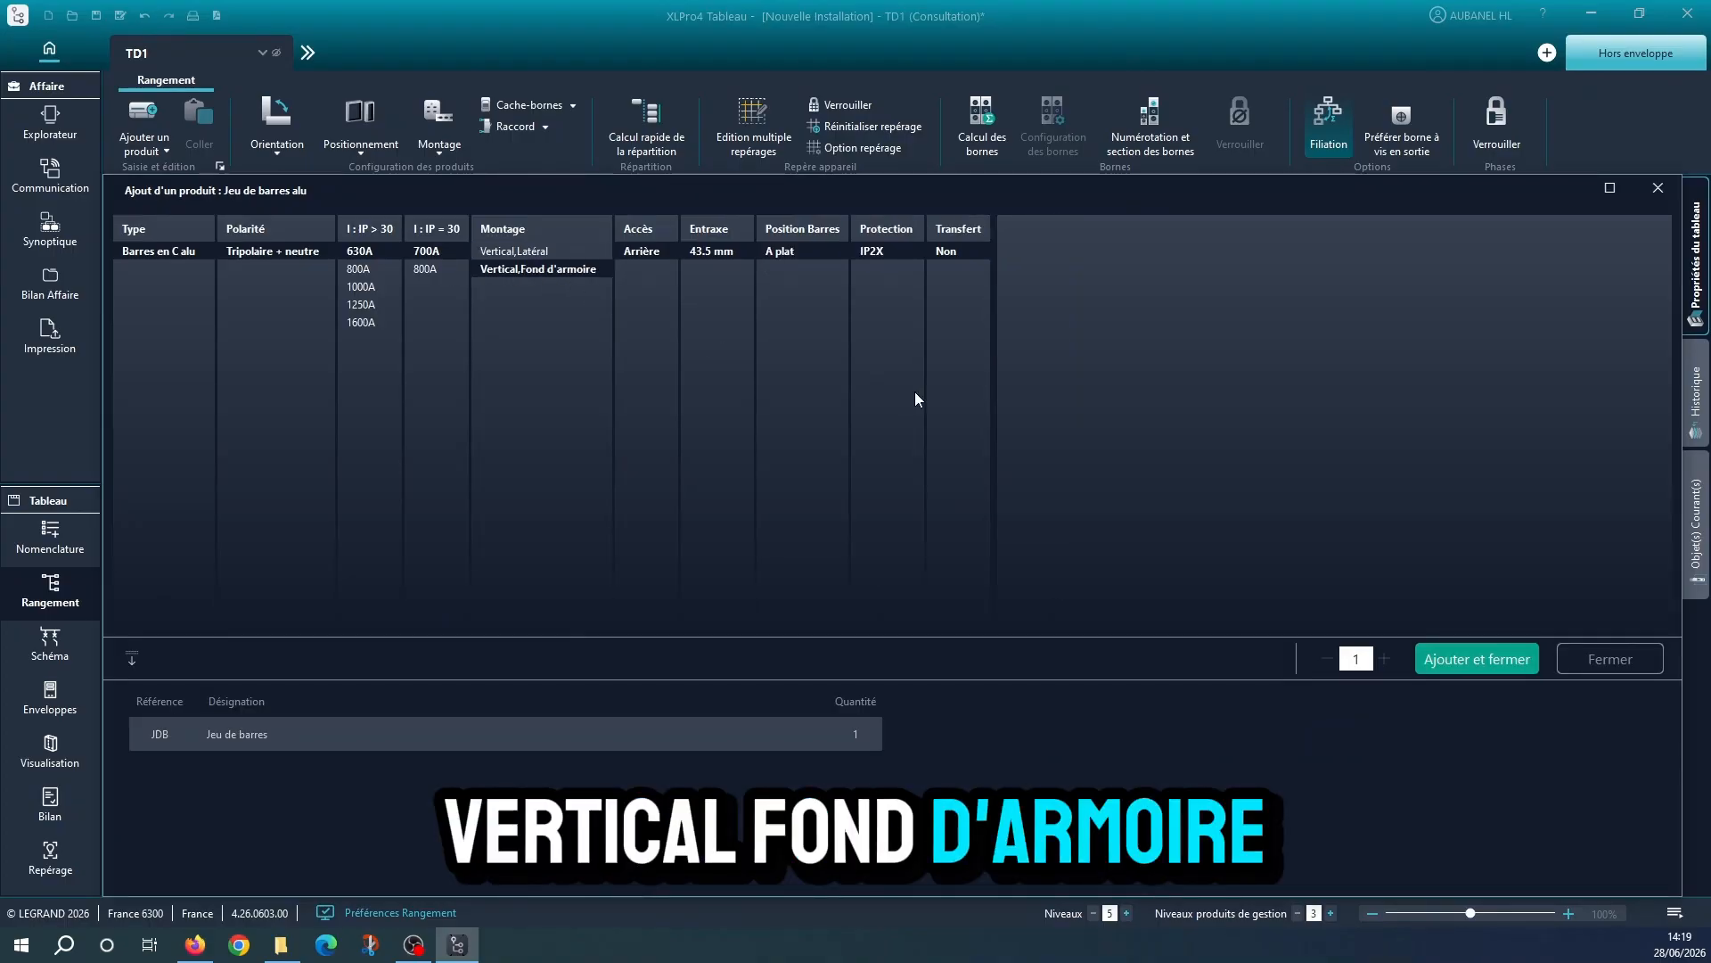
left_click(1478, 669)
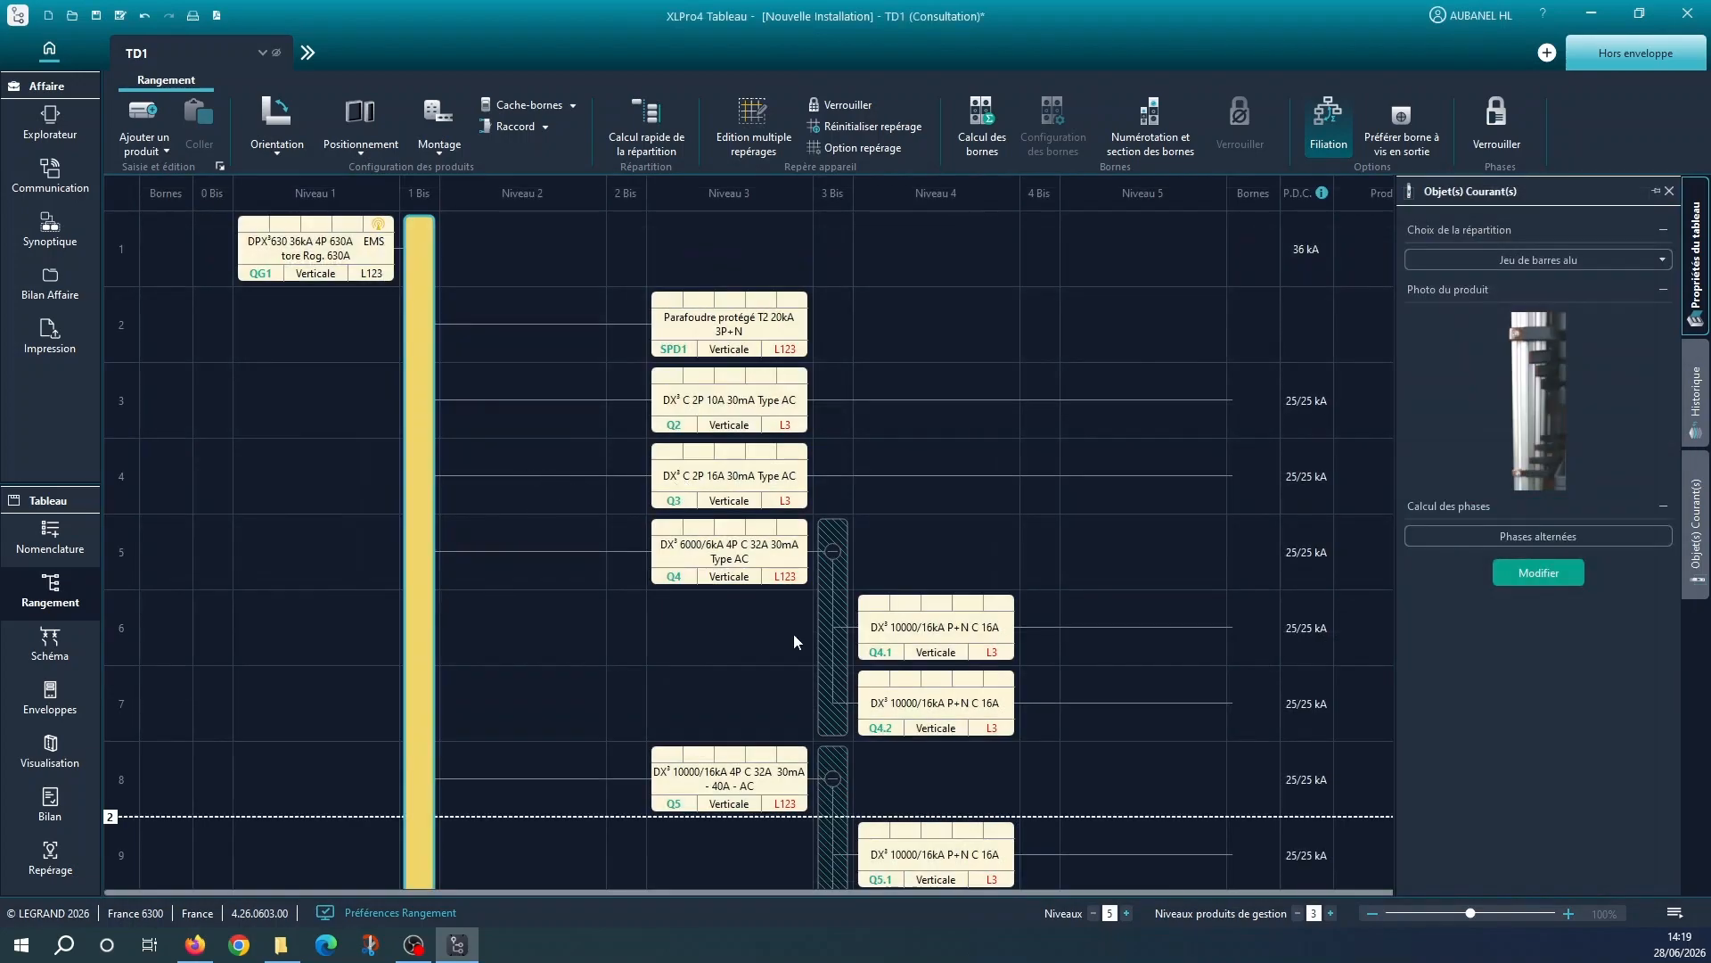
Add a traditional distribution block (Répartiteur traditionnel), modular 4P 40A with 12 outgoing ways, downstream of Q4
left_click(831, 633)
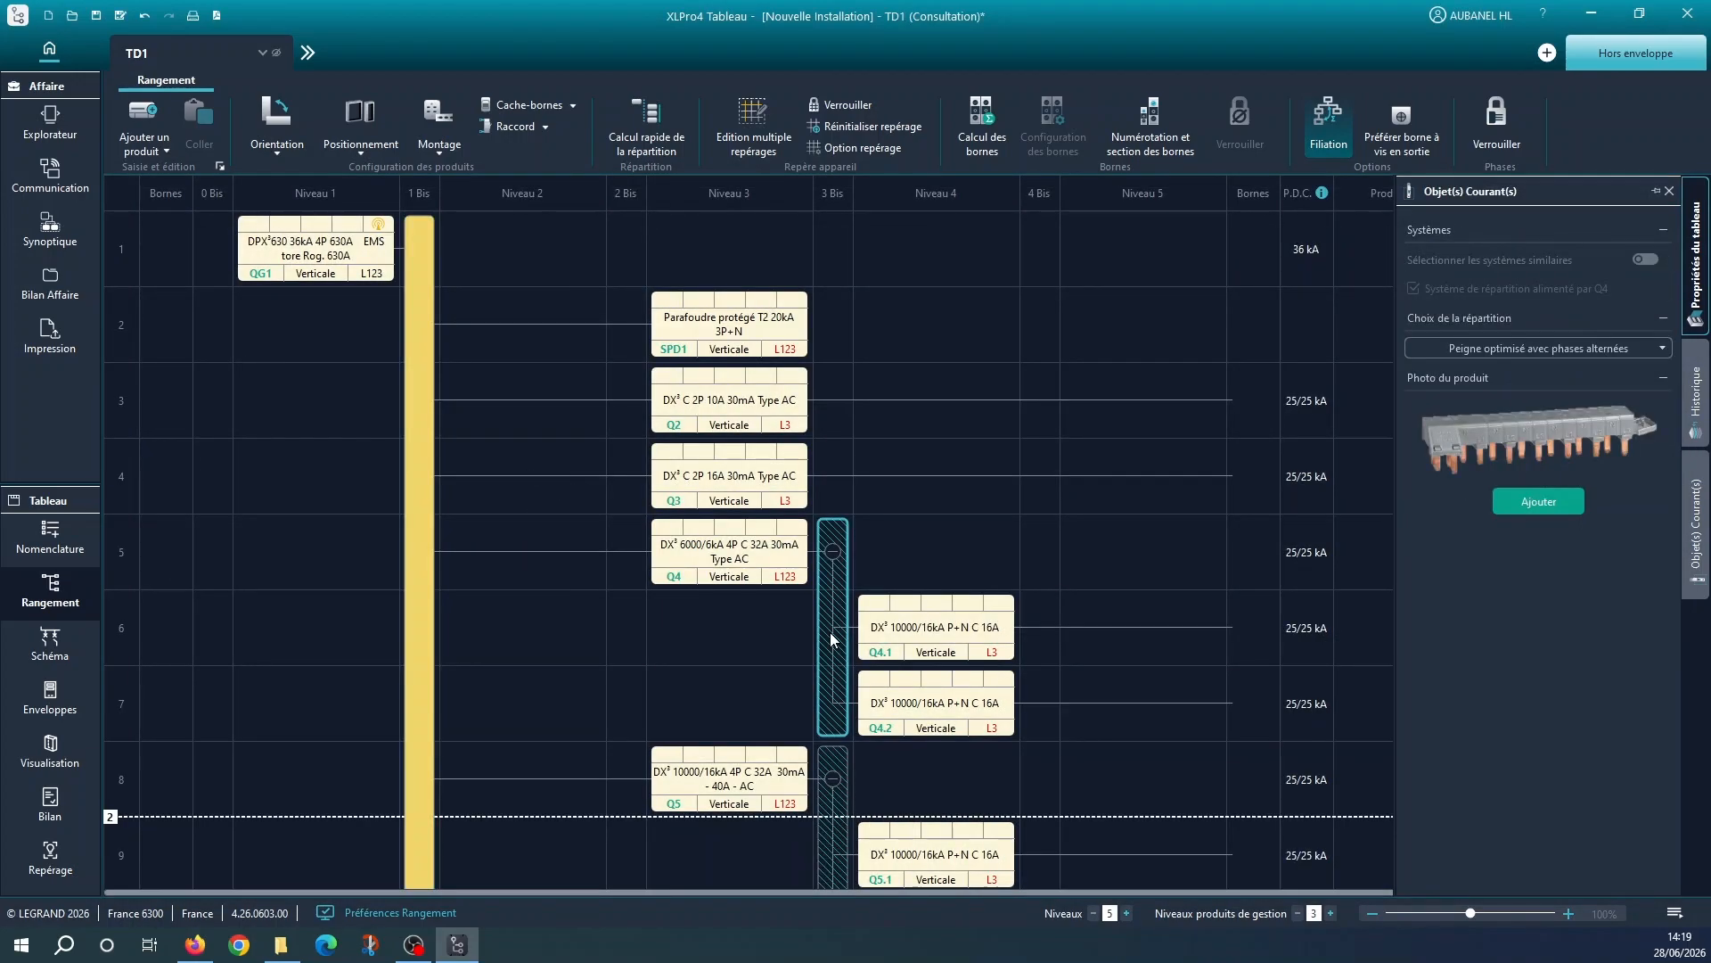
left_click(1646, 349)
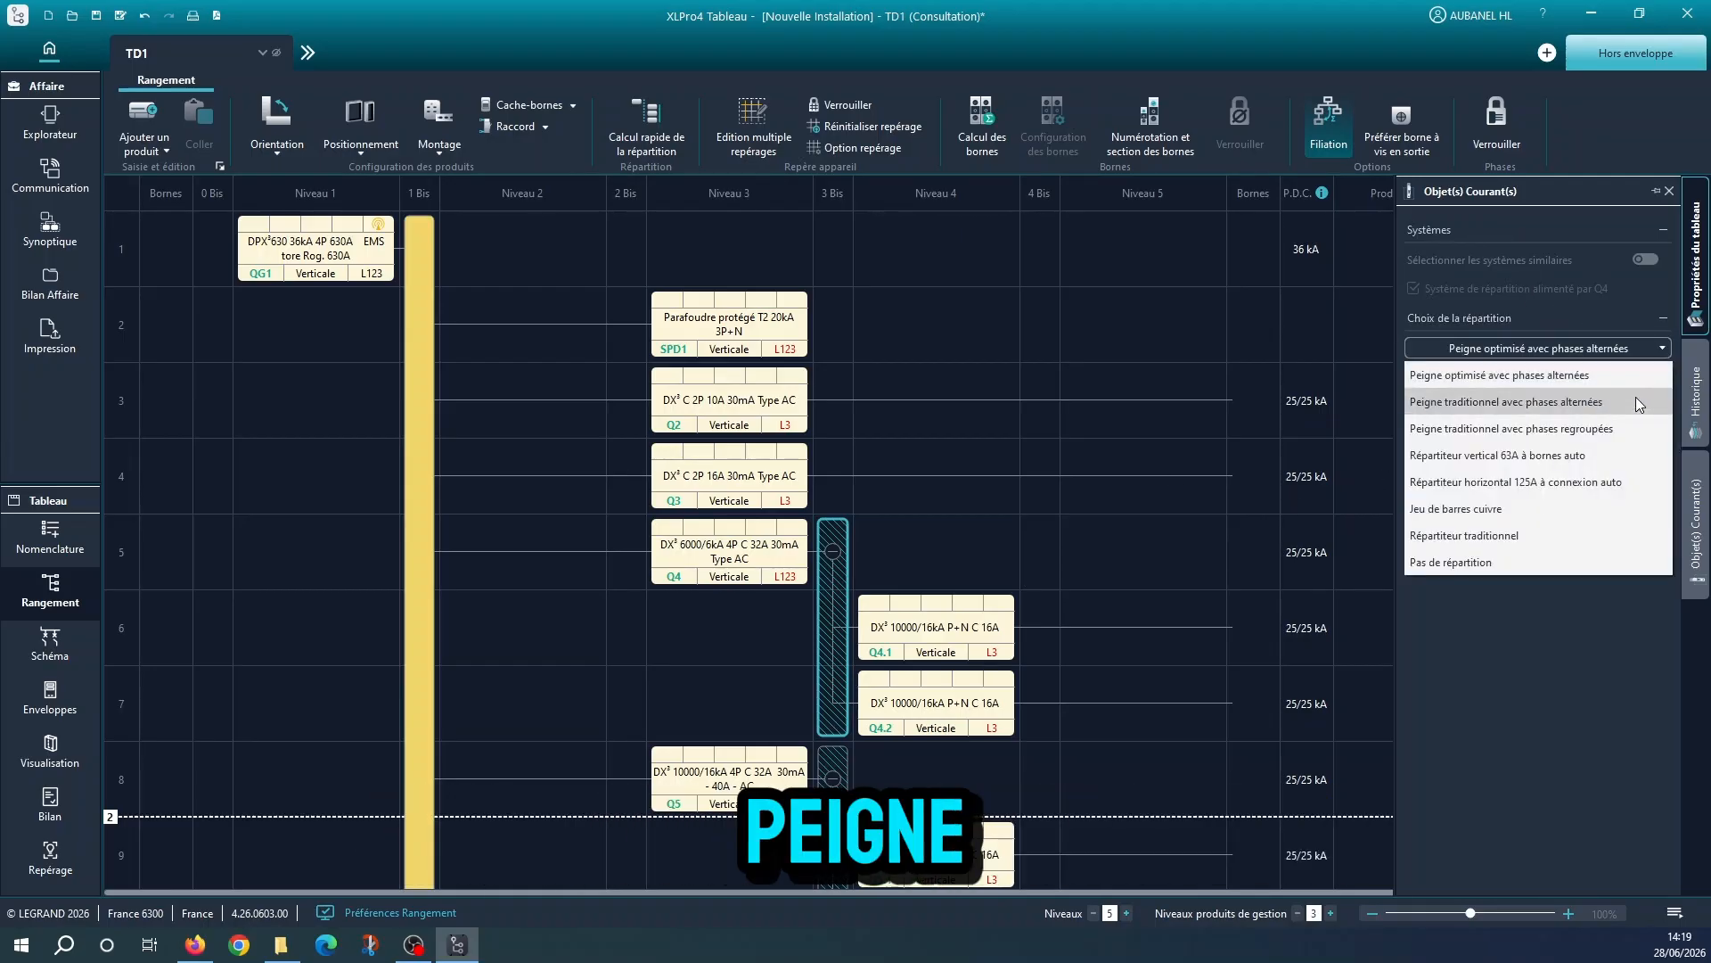
left_click(1601, 534)
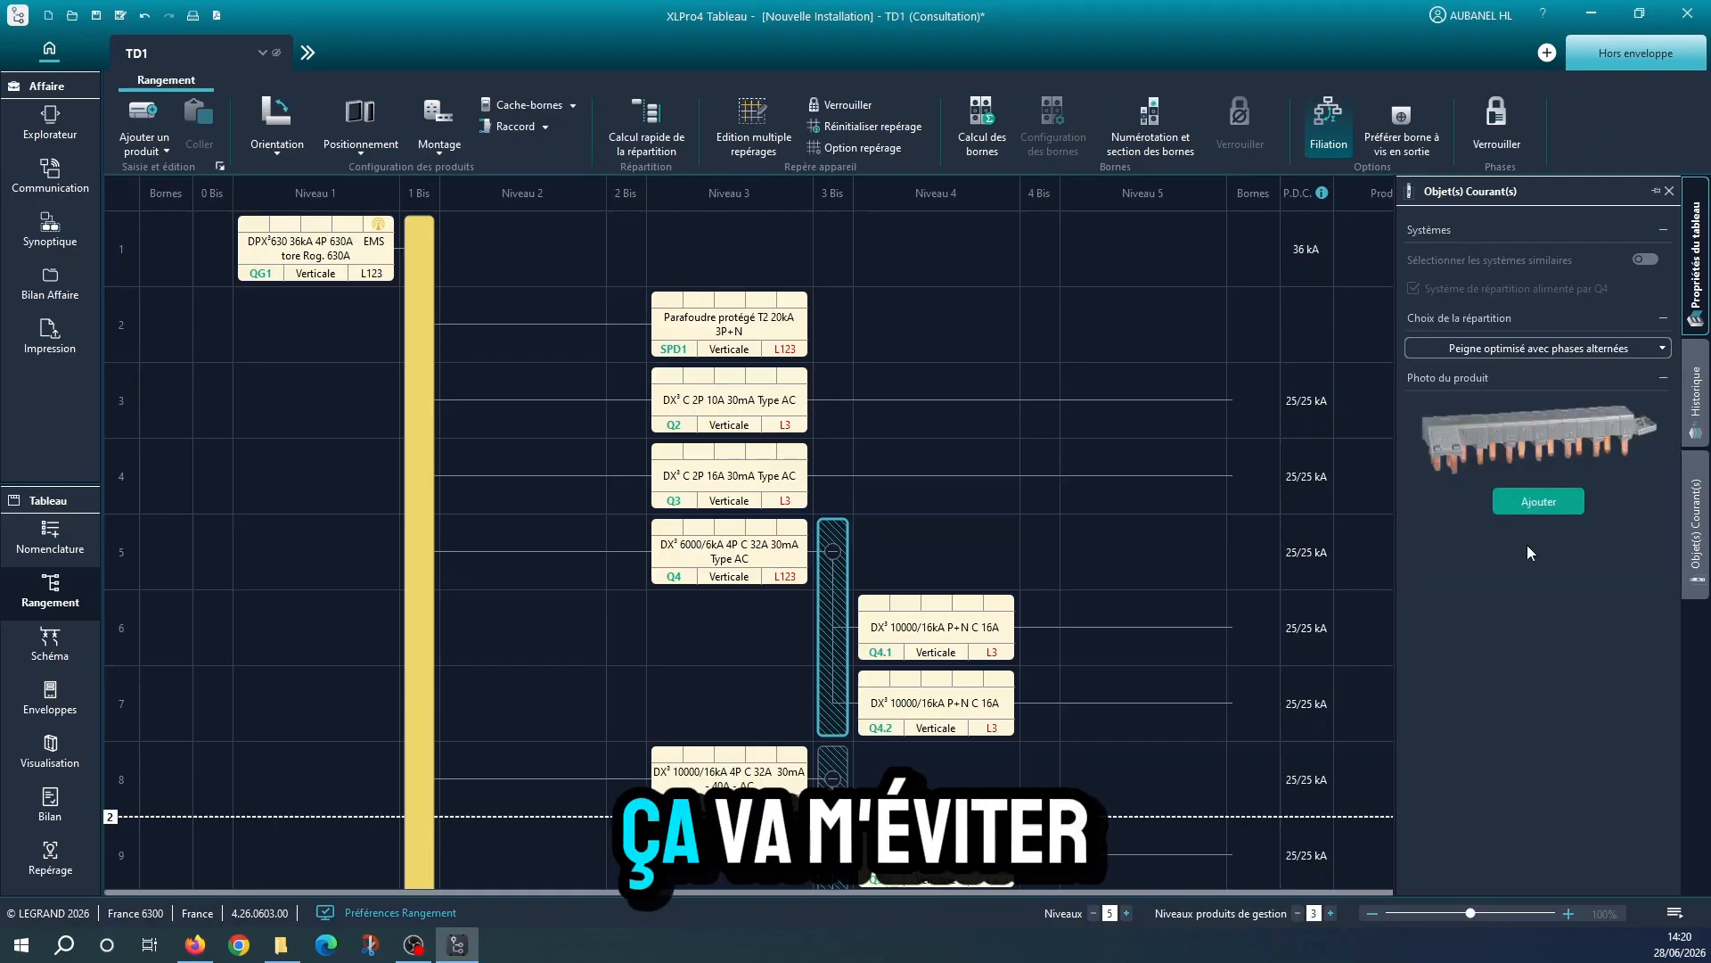
left_click(1547, 453)
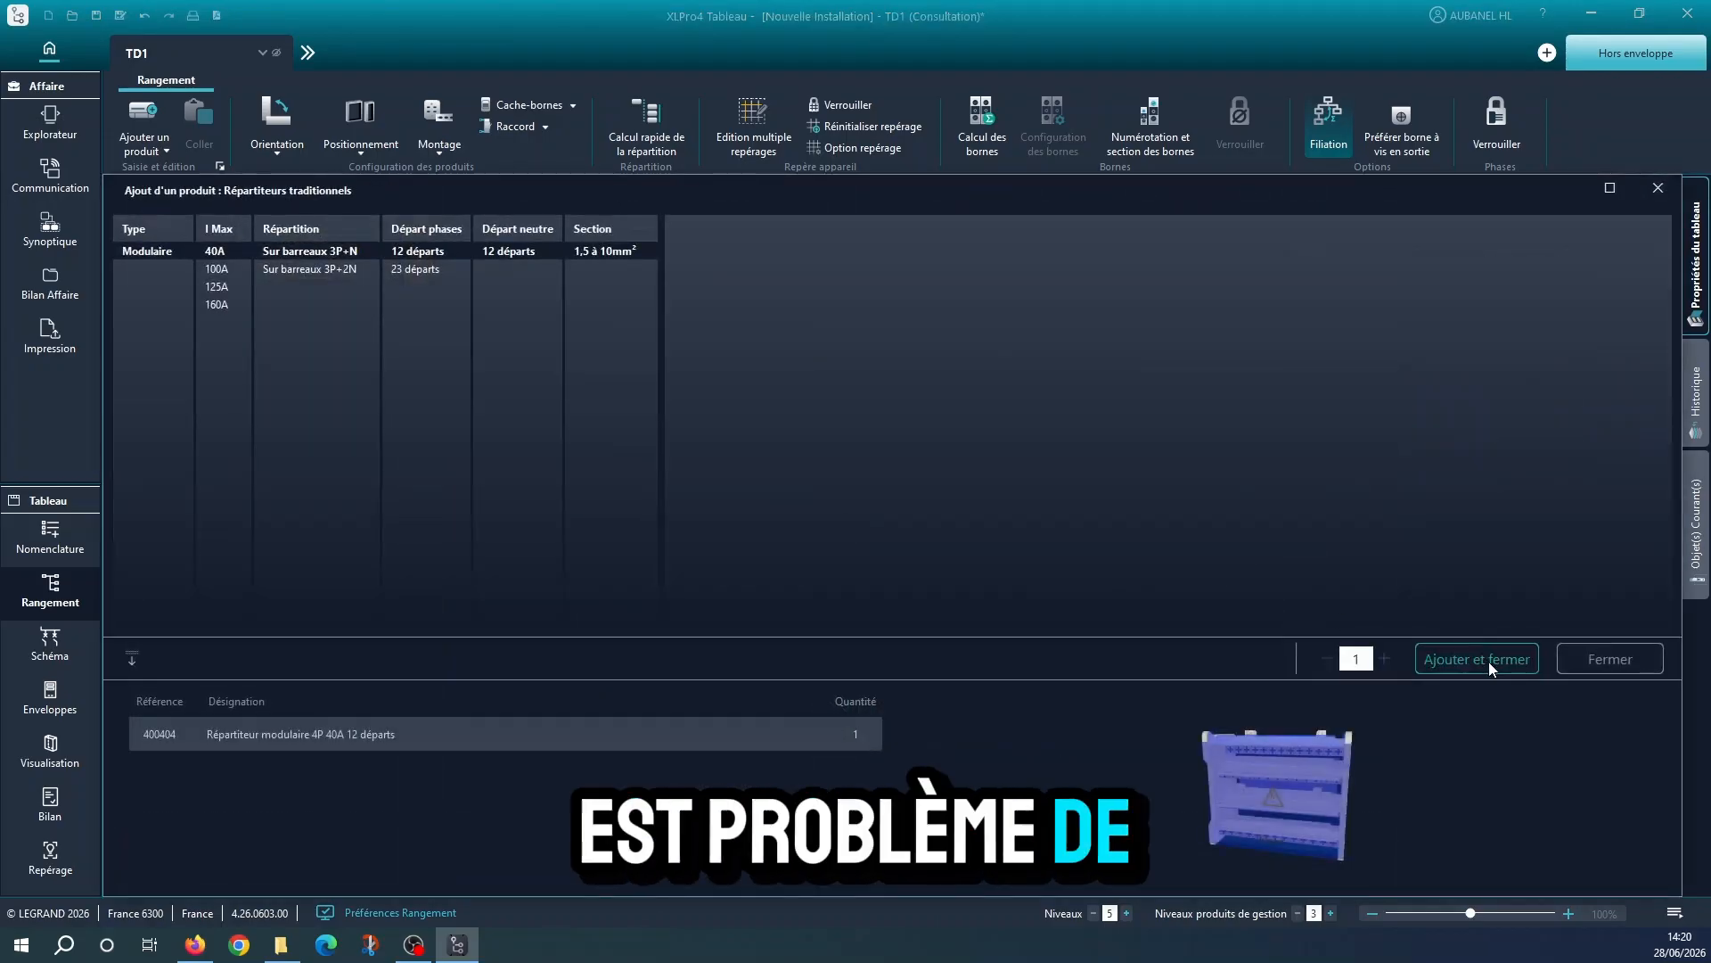
left_click(1468, 656)
Add a traditional distribution block, modular 4P 40A with 12 outgoing ways, downstream of Q5
scroll(720, 653, "down", 5)
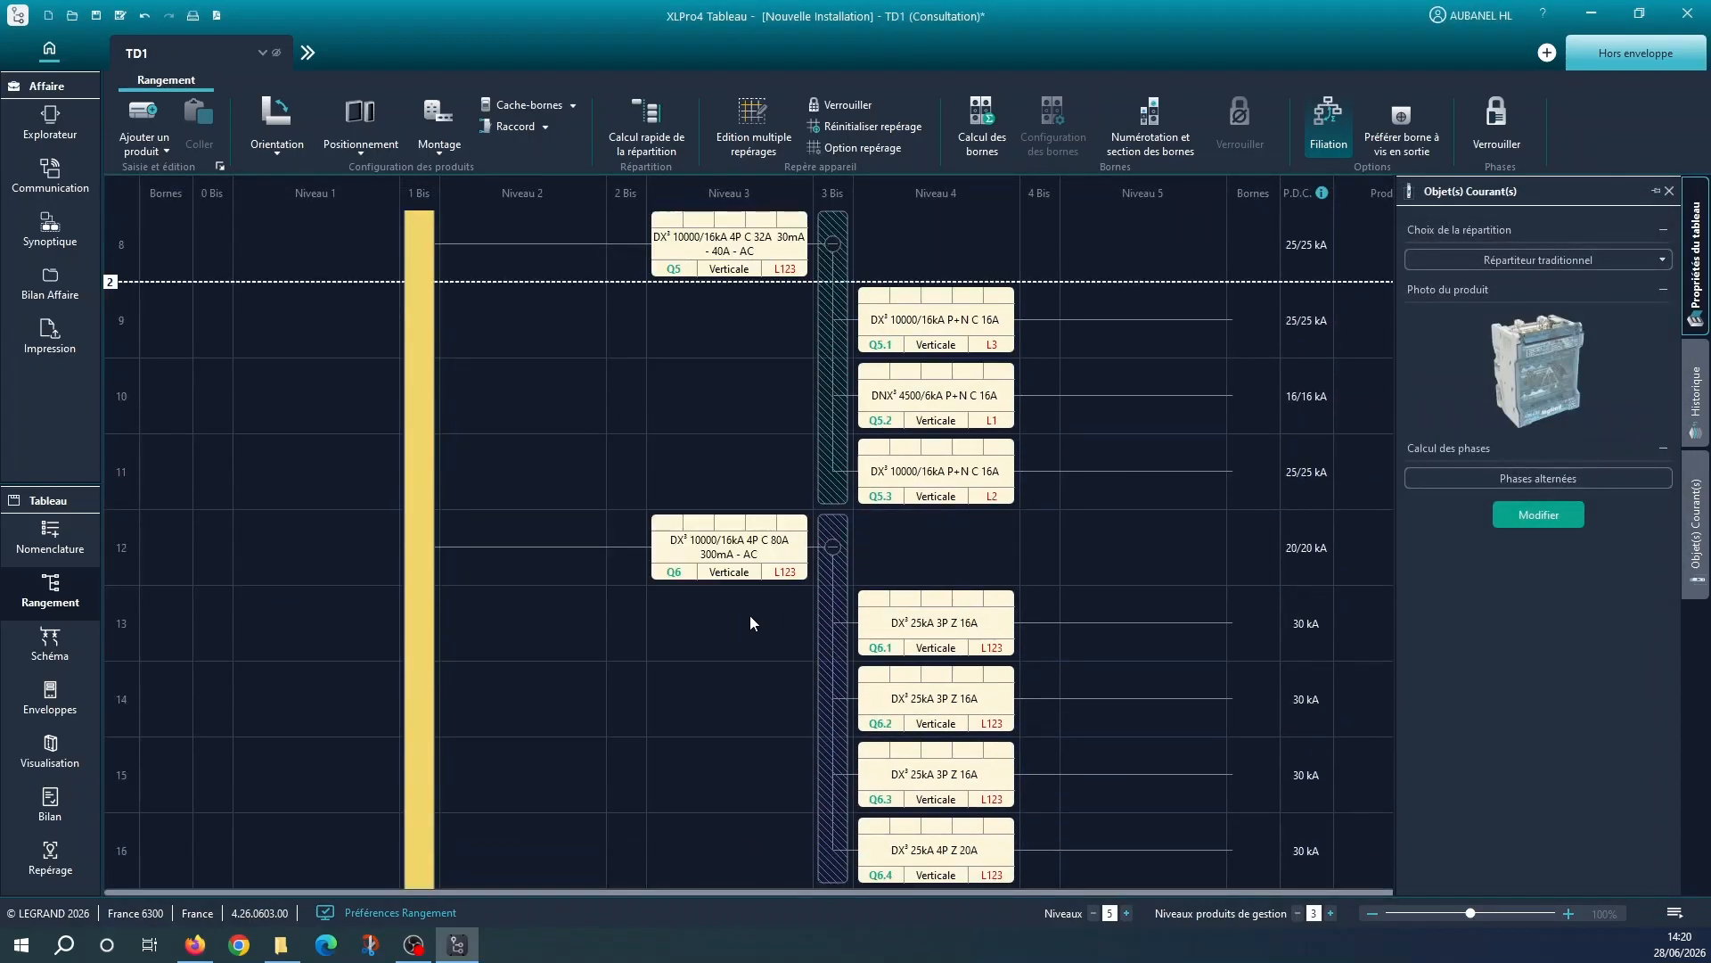
scroll(812, 506, "up", 1)
left_click(831, 505)
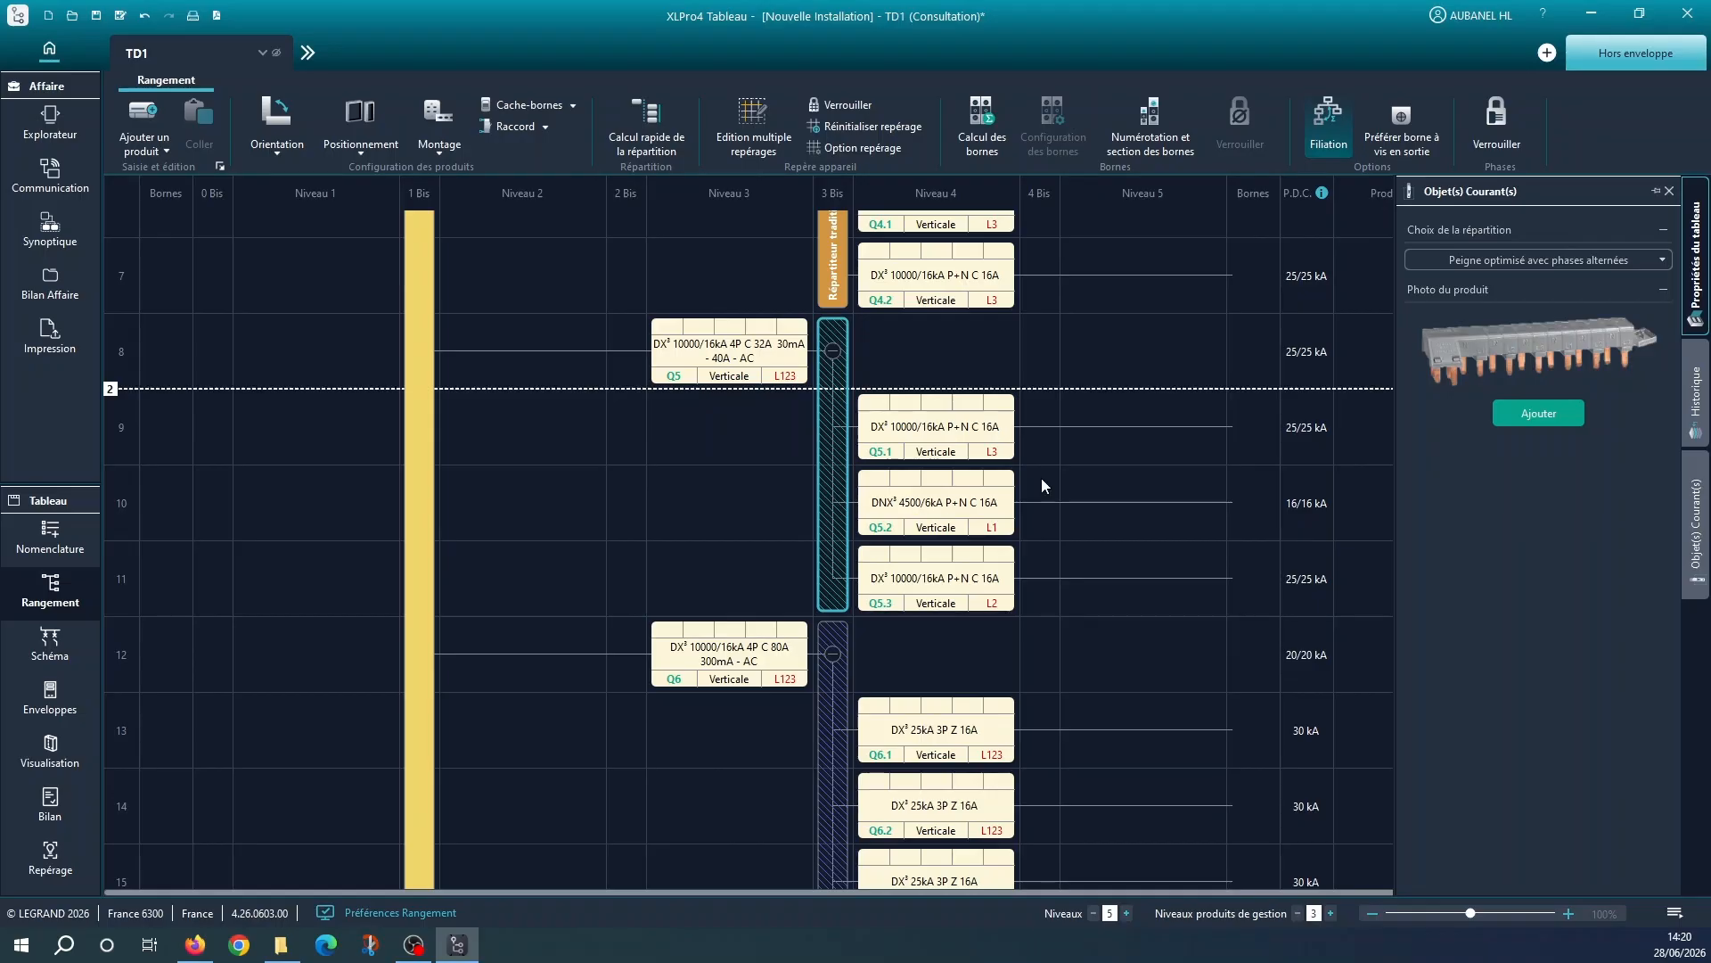
left_click(1622, 262)
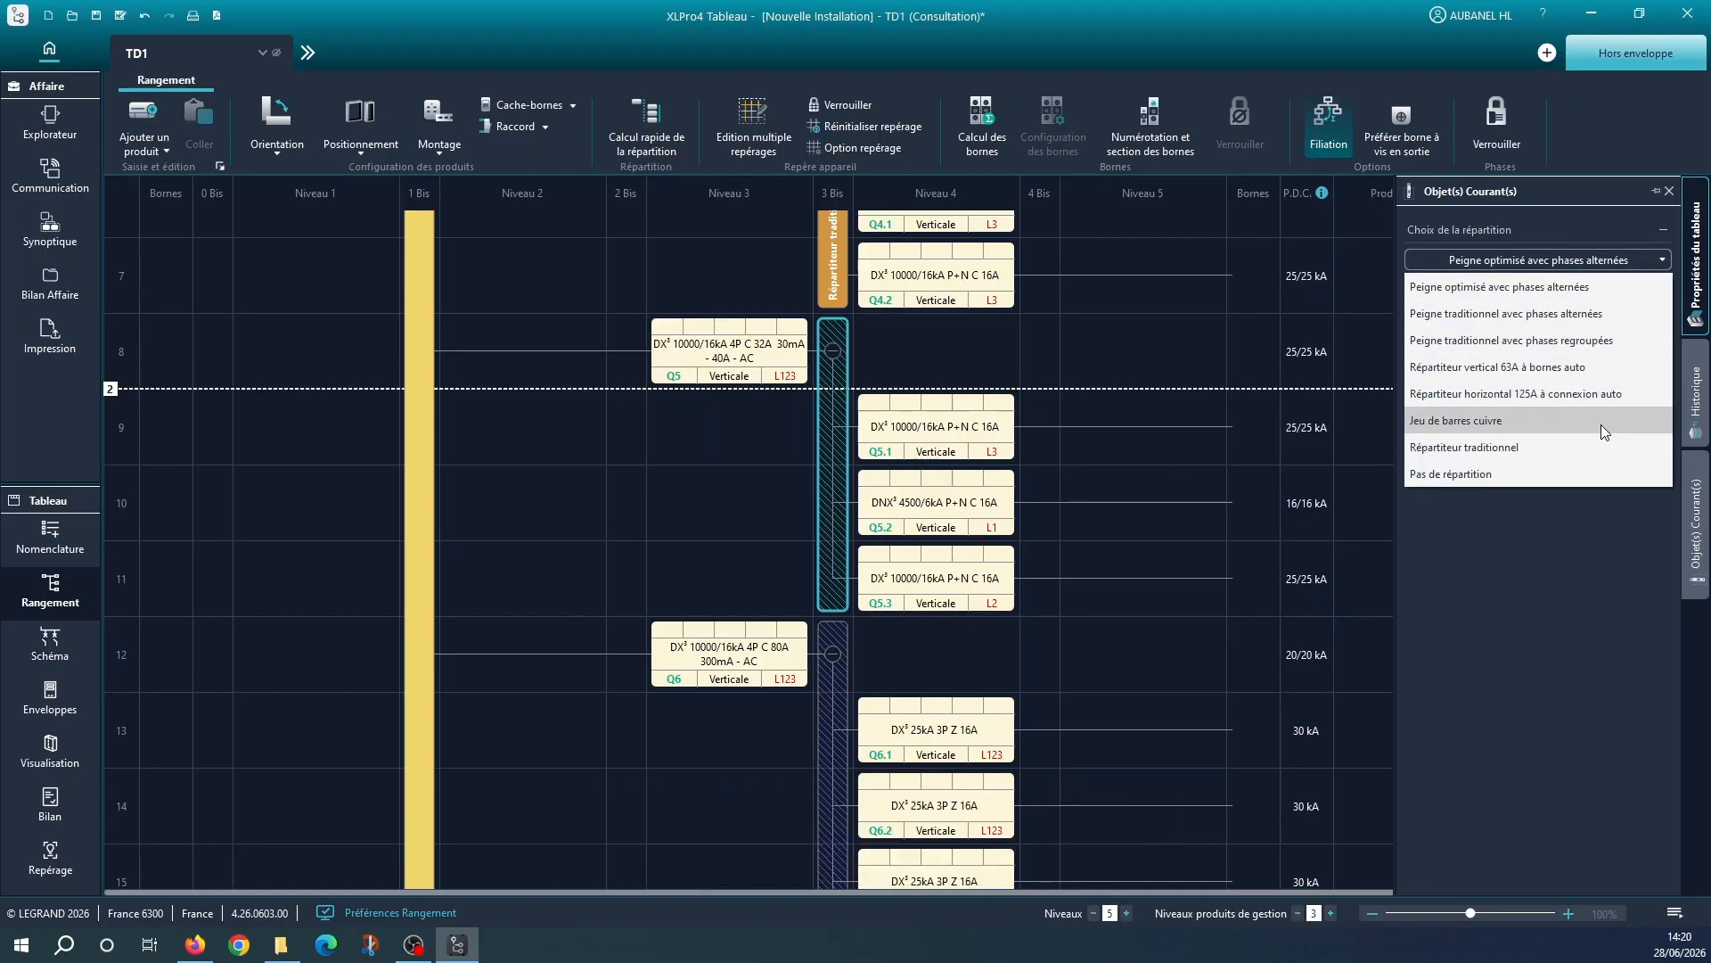
left_click(1560, 445)
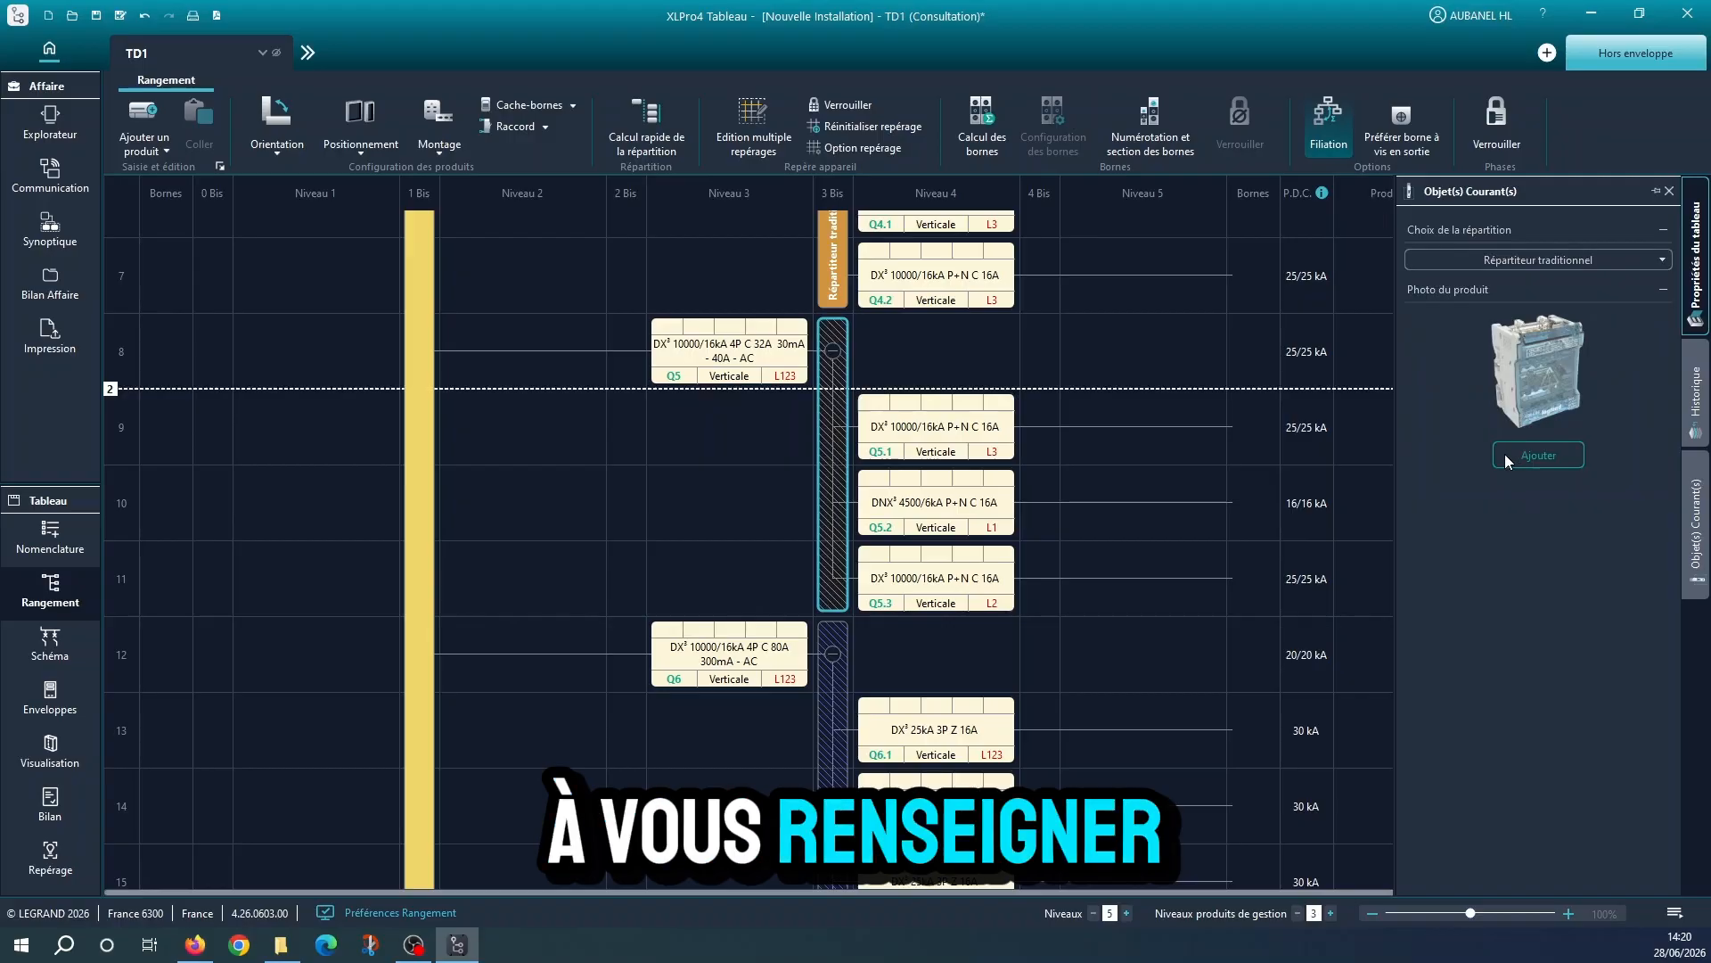
left_click(1506, 454)
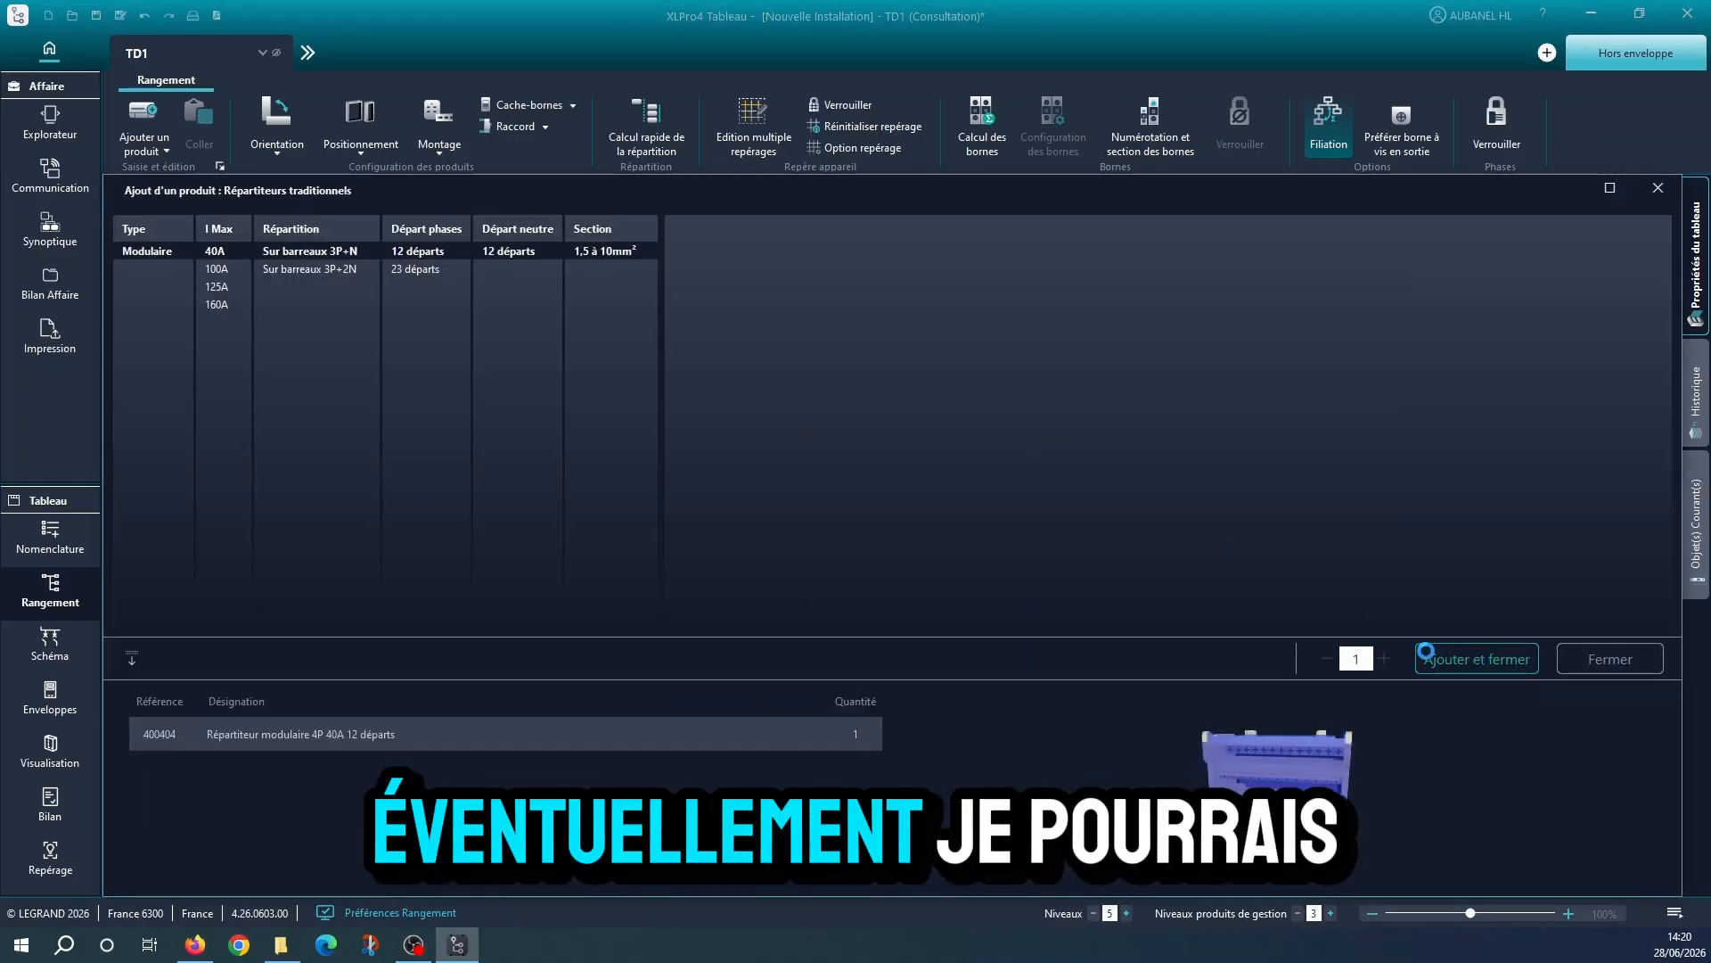
left_click(1426, 655)
Add a traditional distribution block, modular 4P 100A with 6 outgoing ways, downstream of Q6
left_click(838, 538)
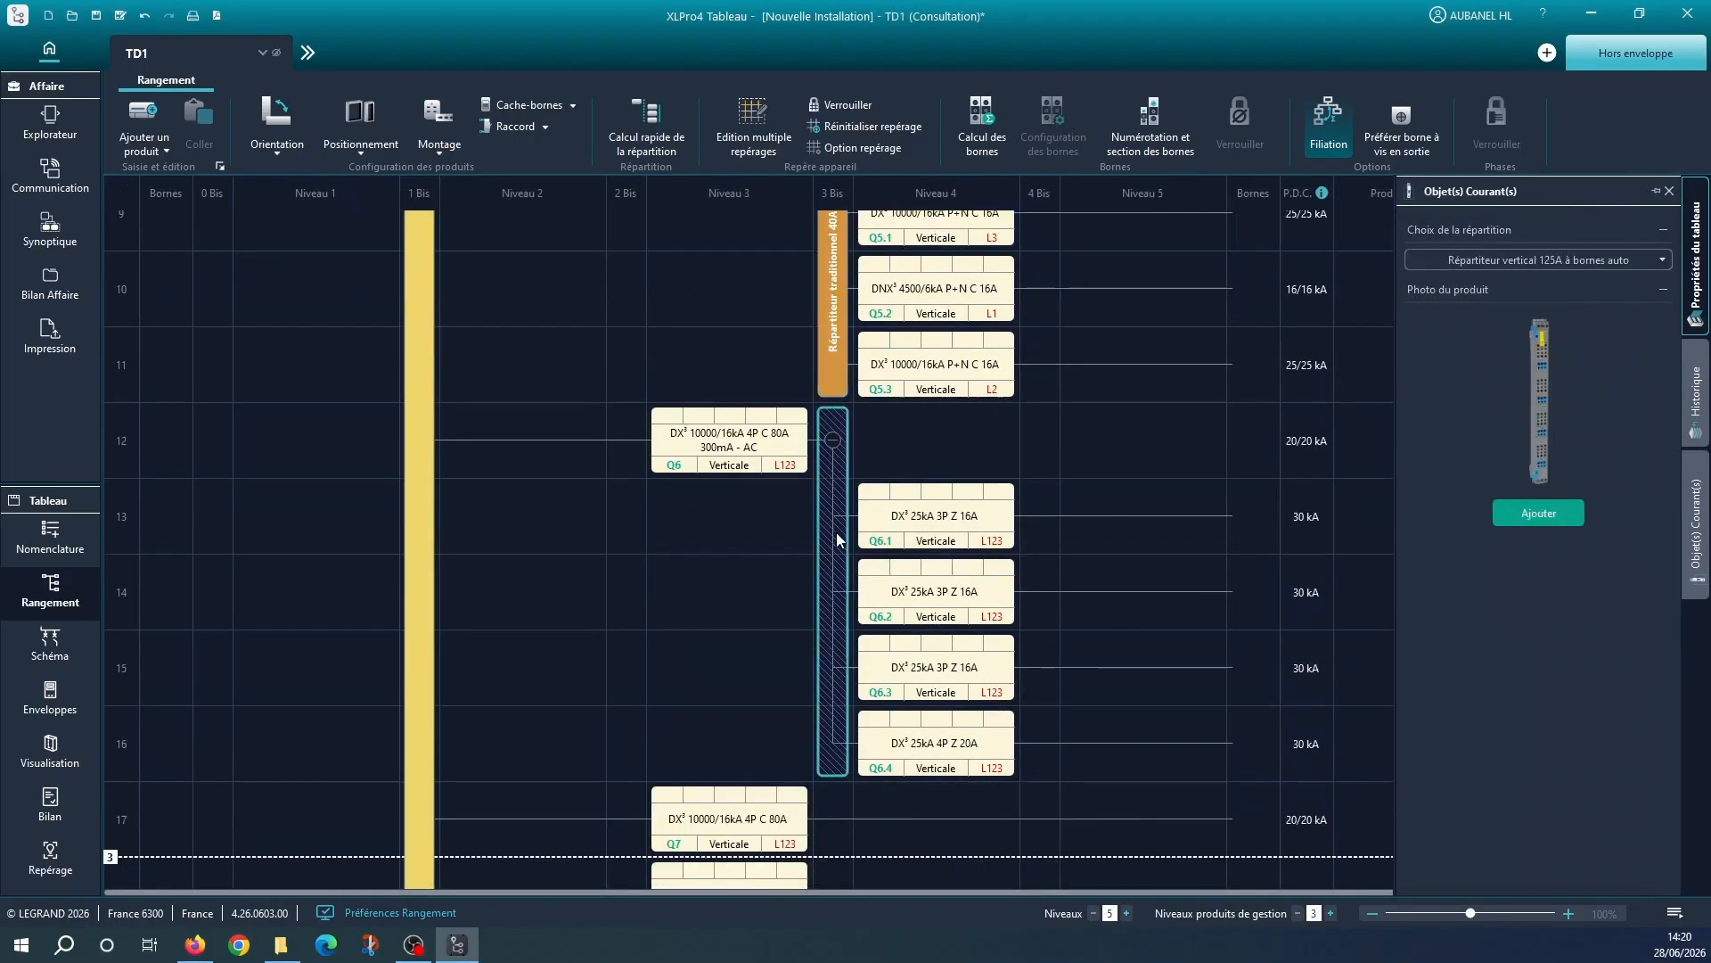
left_click(1583, 262)
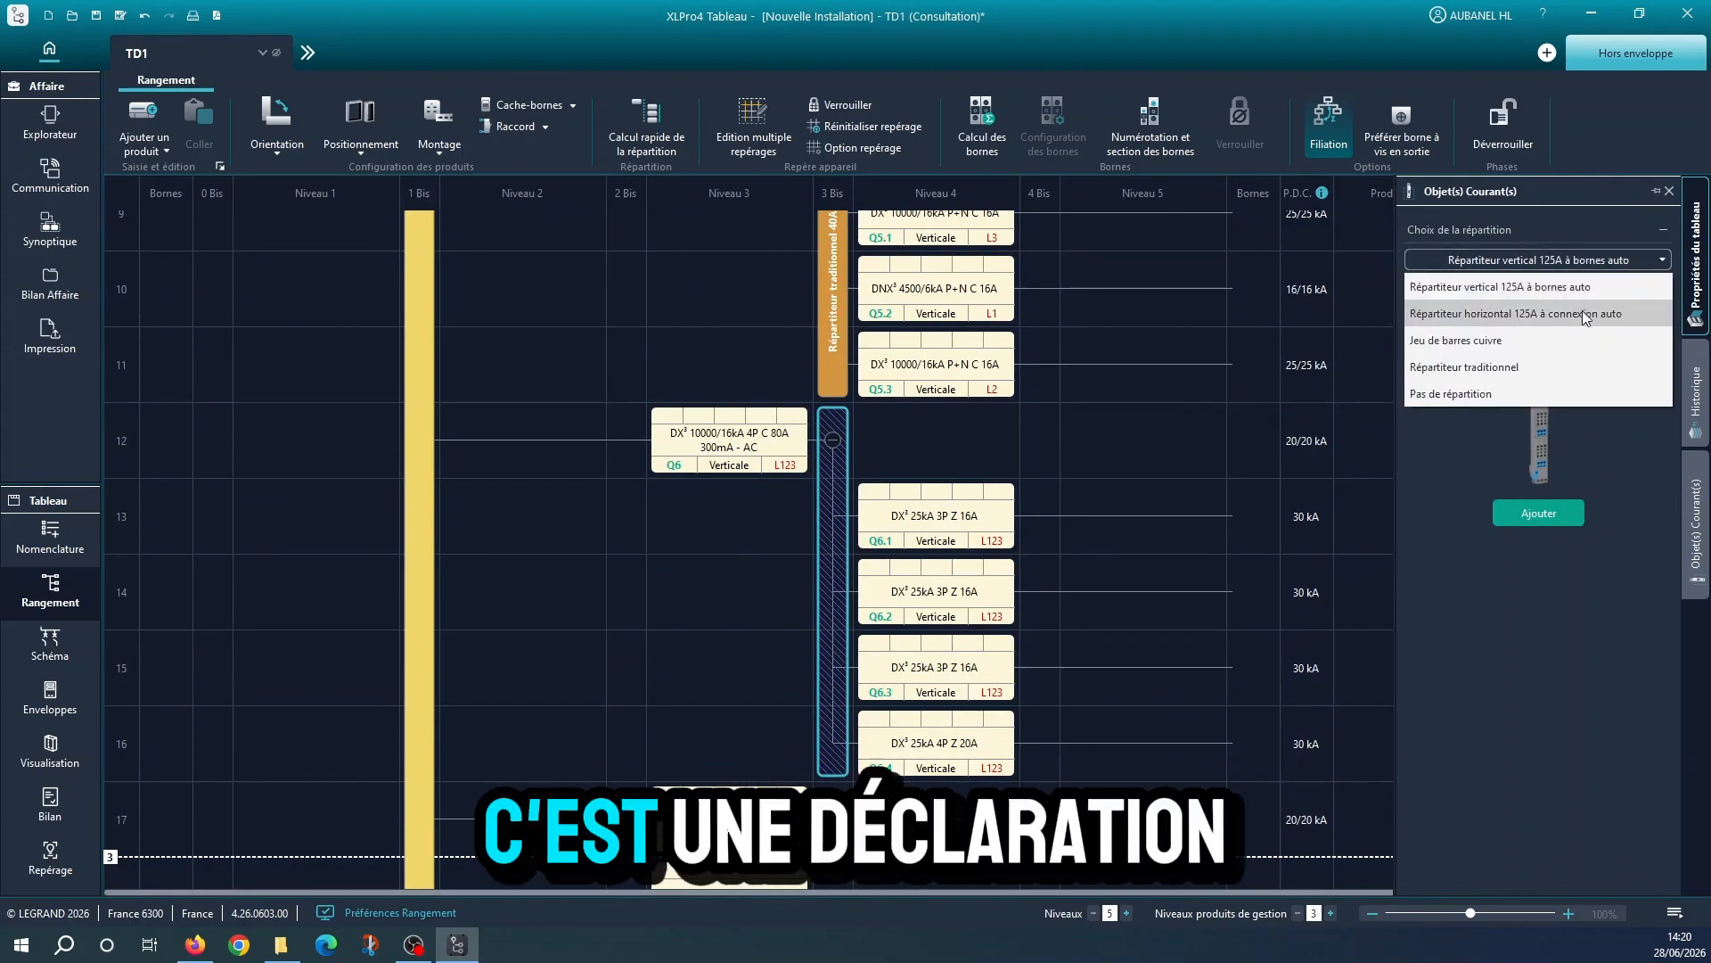
left_click(1575, 363)
left_click(1437, 565)
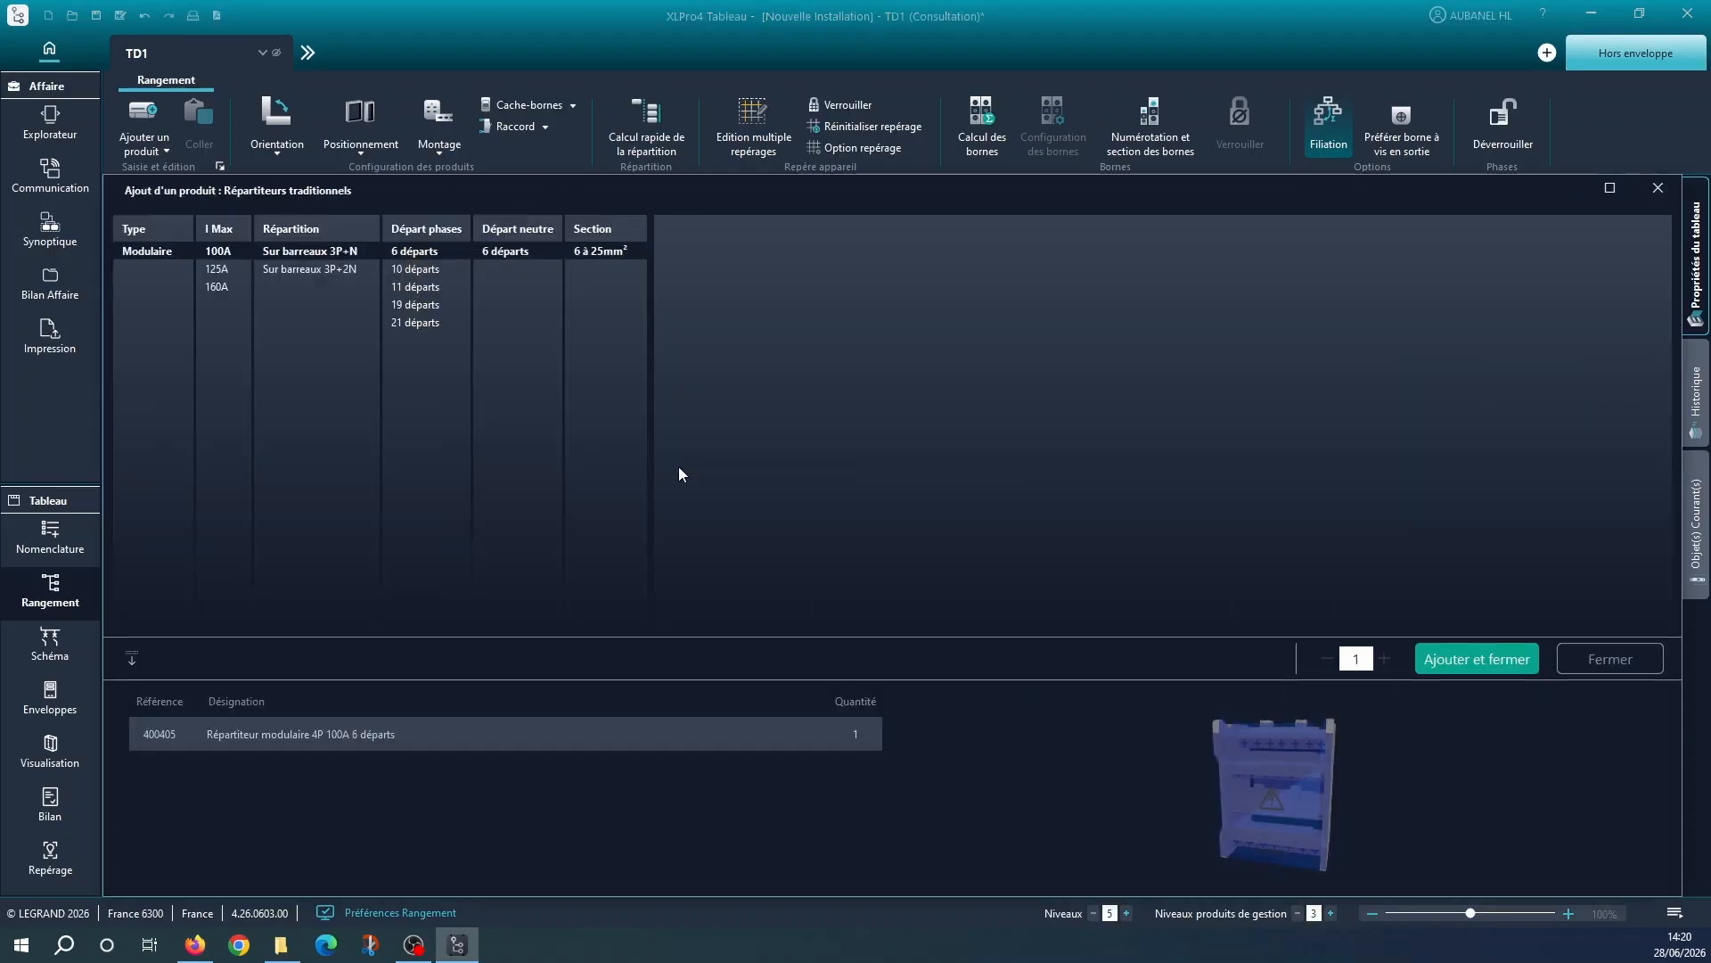
left_click(1455, 657)
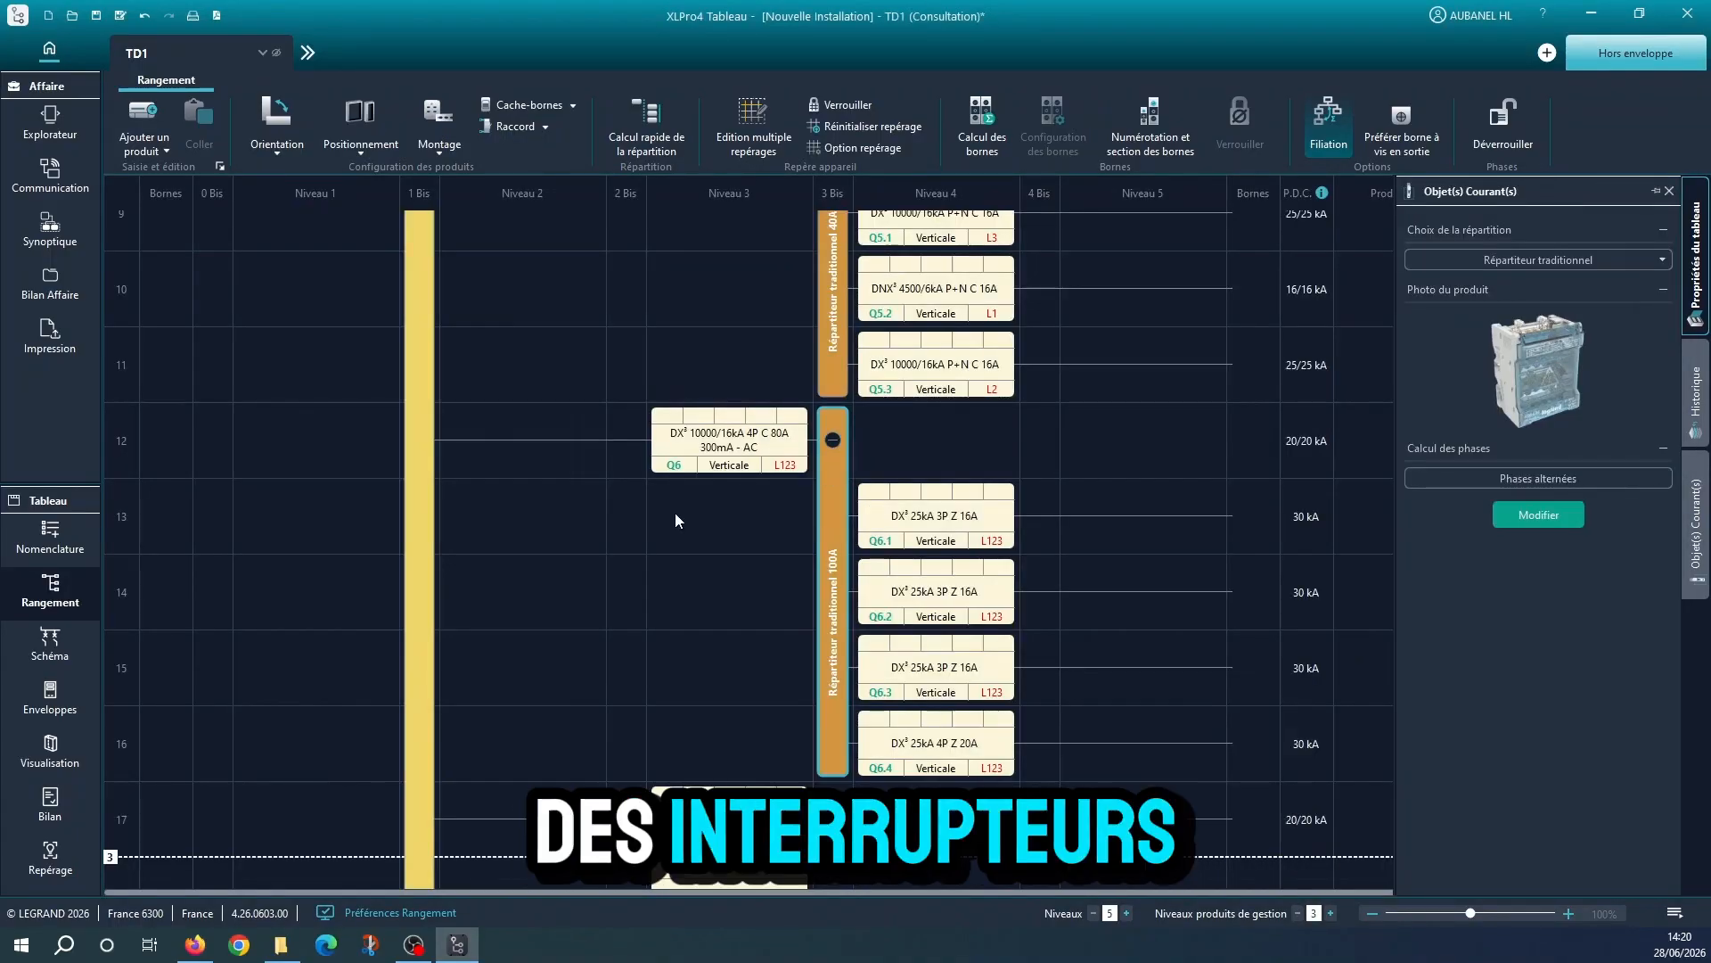
Look over the remaining TD1 circuits and save the project in the PROJET_TGBT folder as 20260628_TGBT_V2optimisé
scroll(676, 513, "down", 5)
scroll(677, 517, "down", 6)
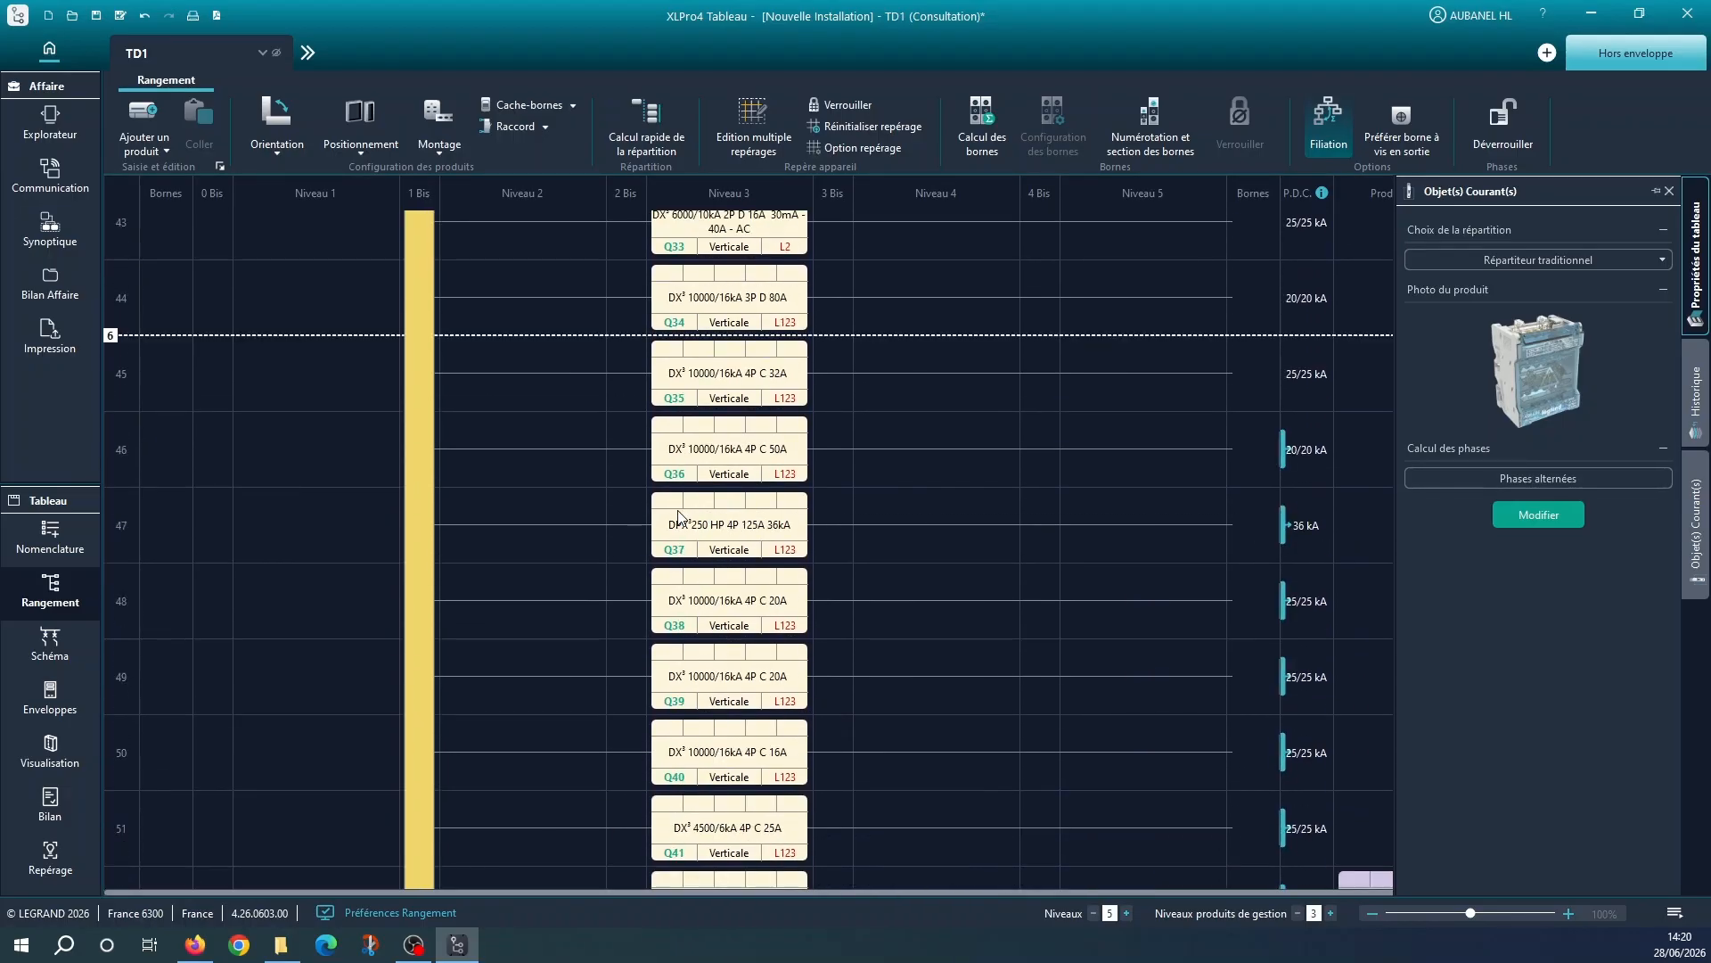
scroll(624, 521, "up", 7)
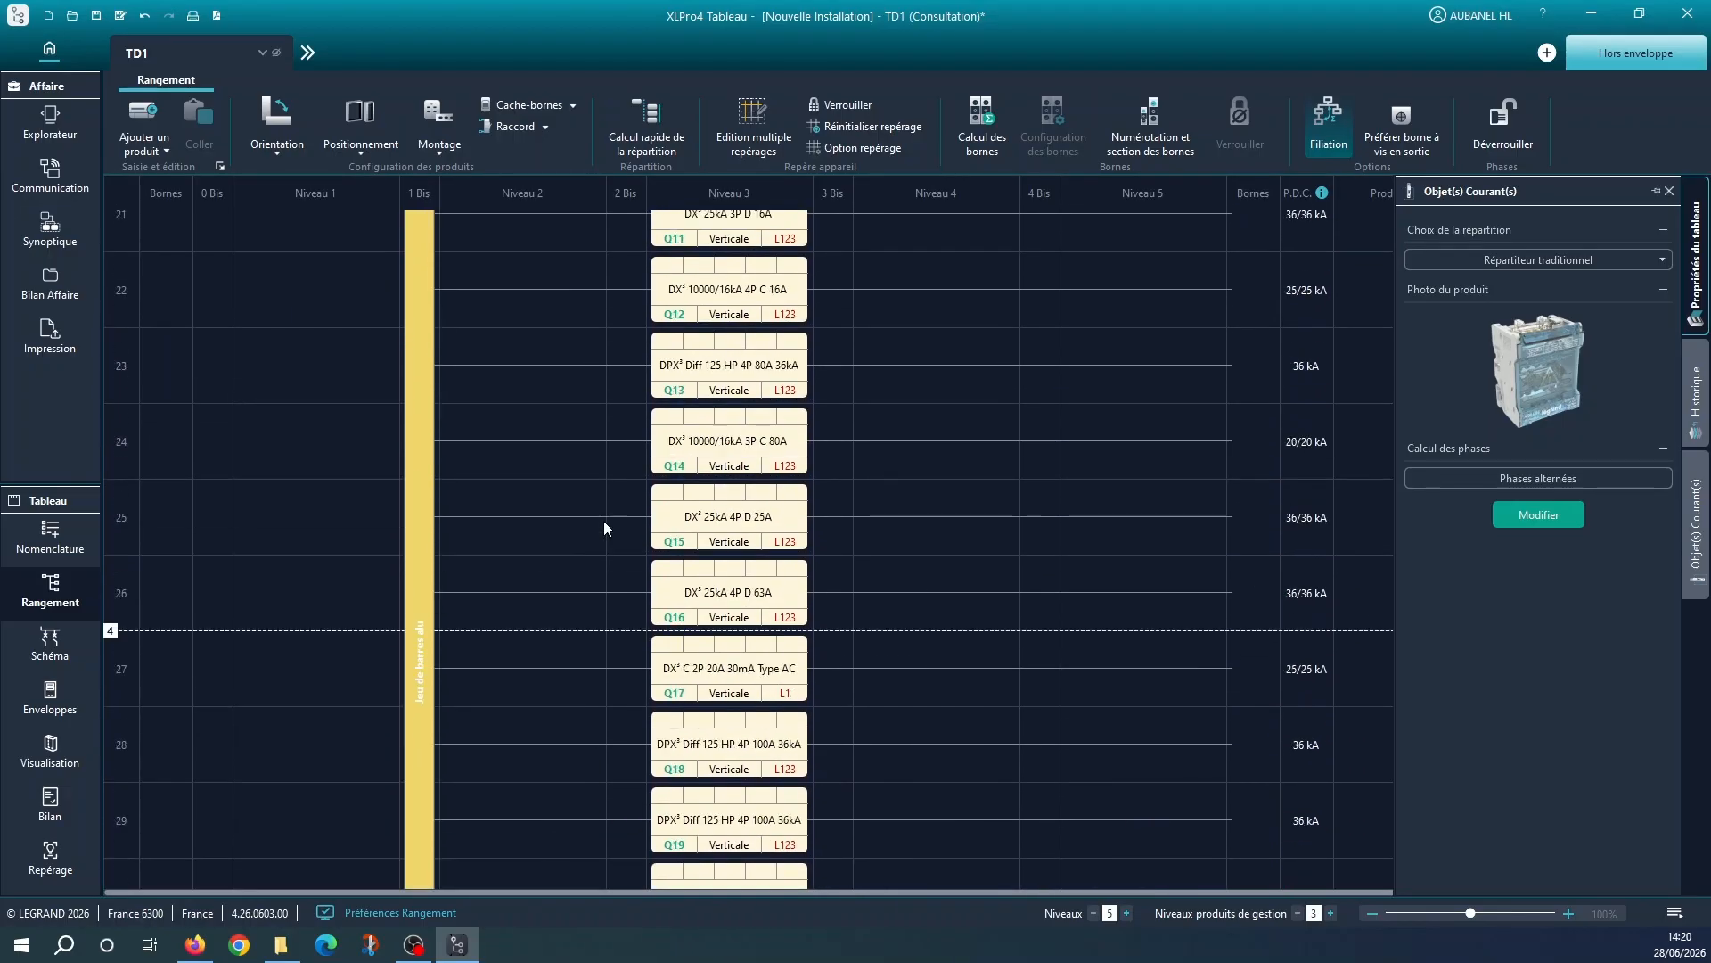
scroll(604, 521, "up", 6)
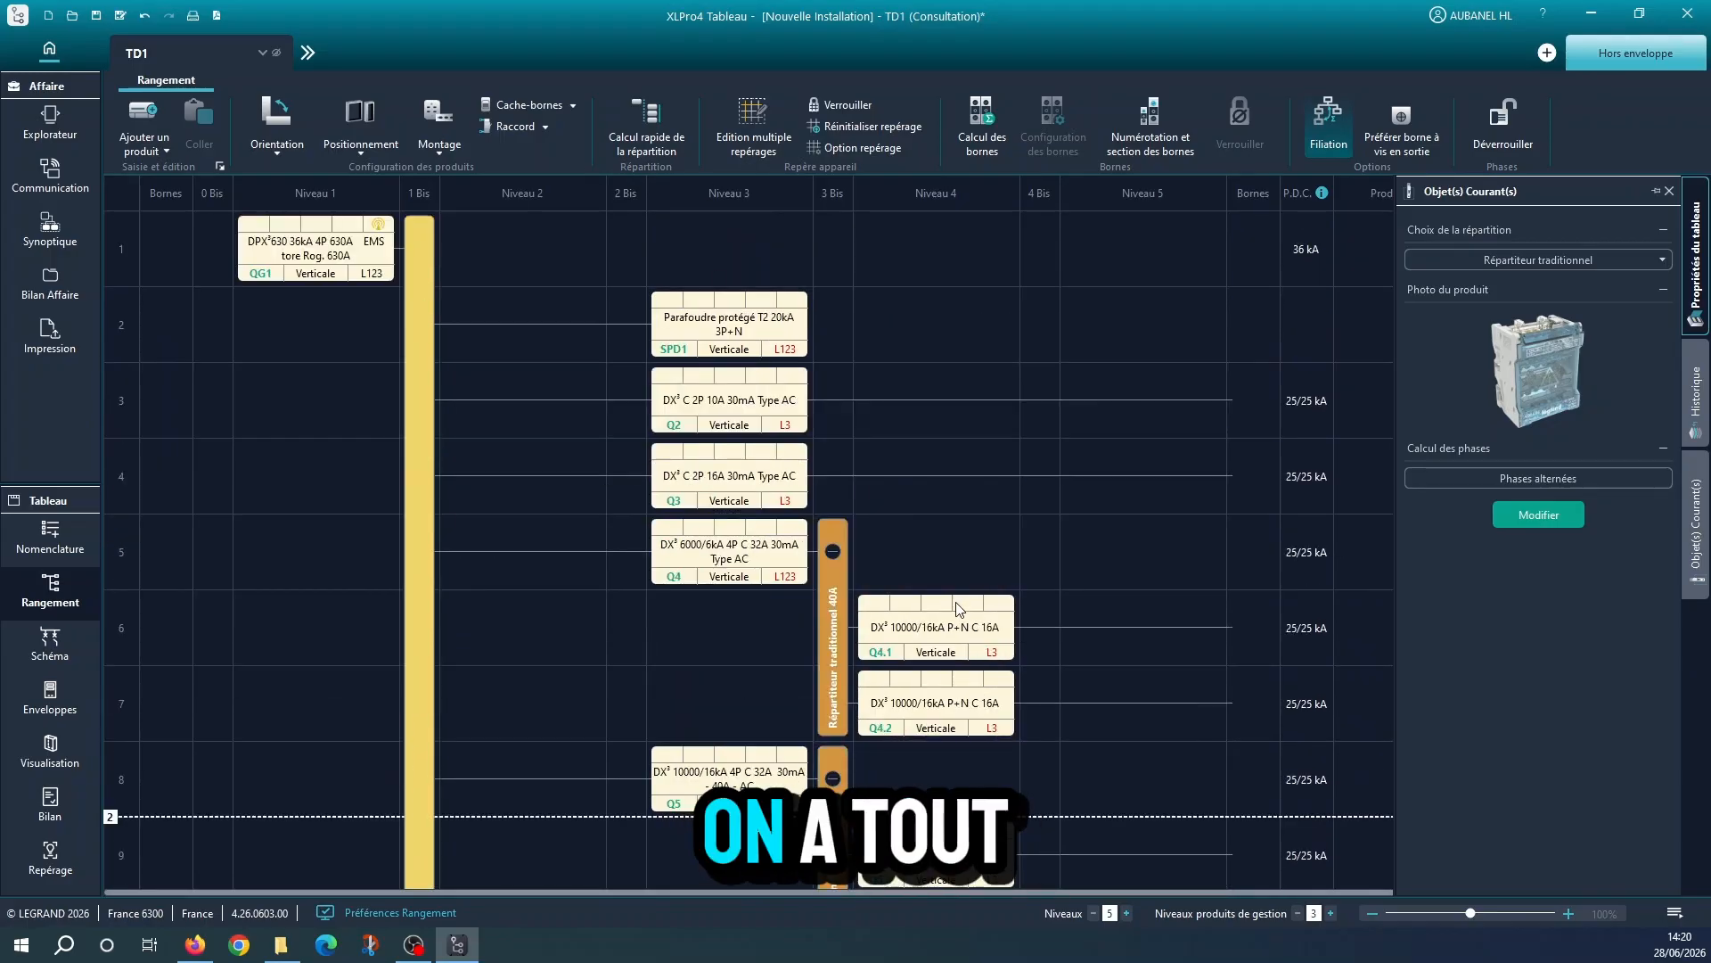
left_click(96, 17)
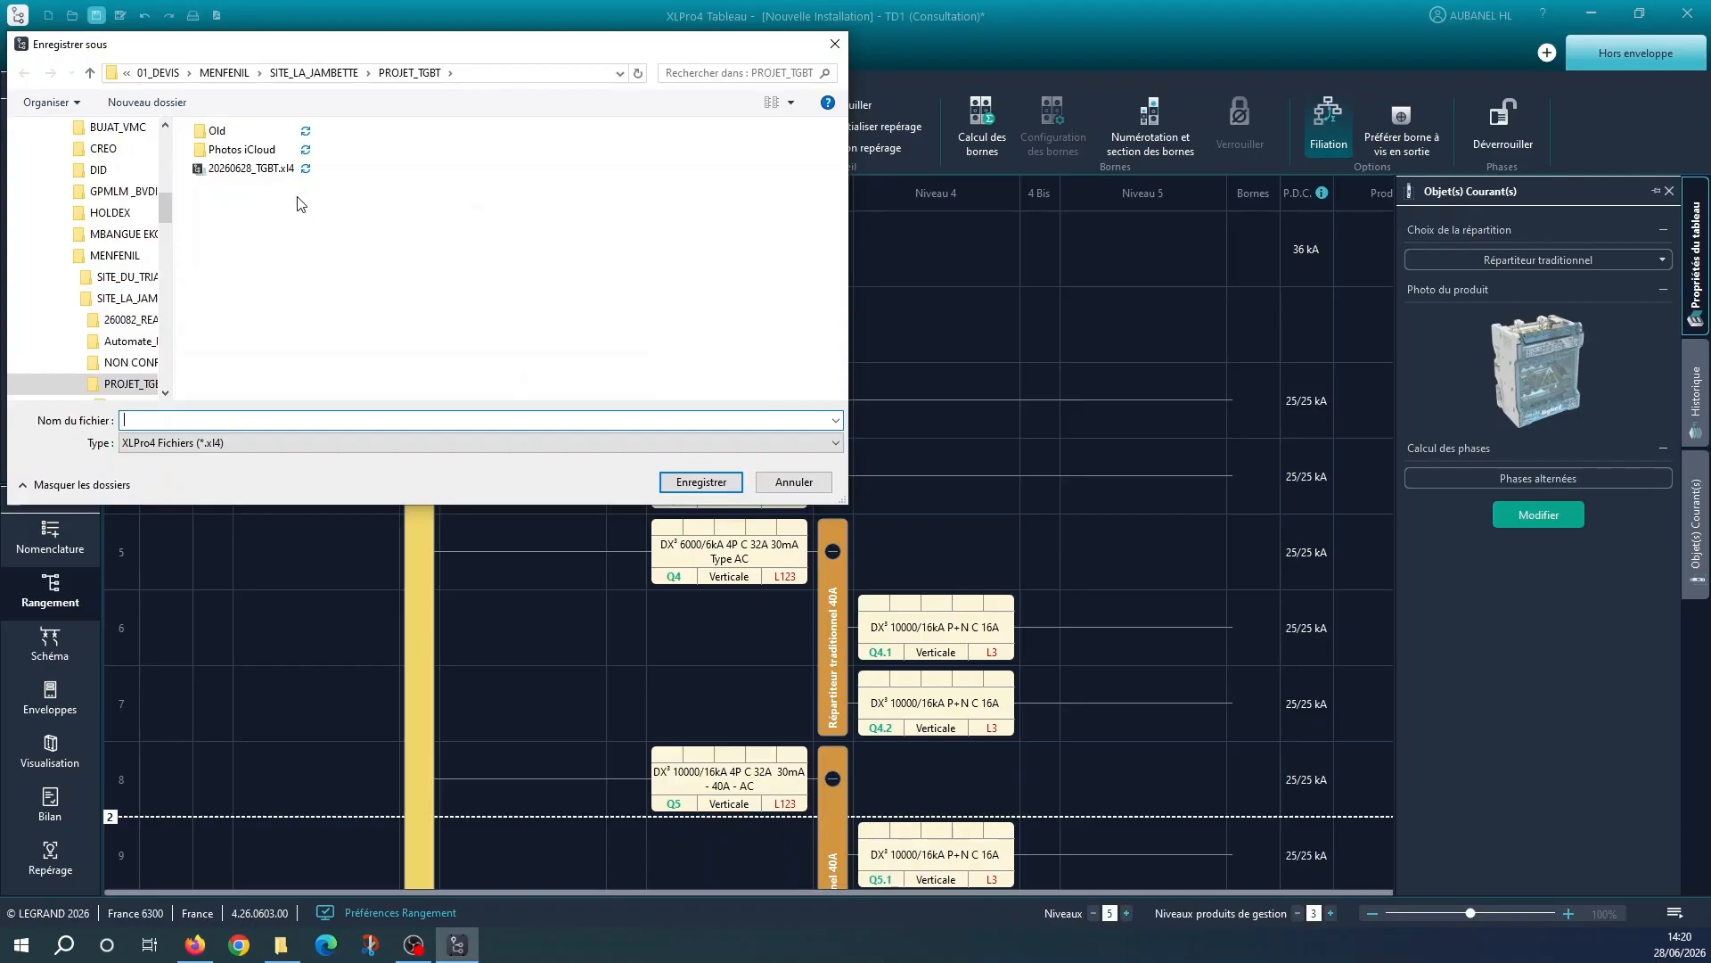
left_click(251, 169)
left_click(196, 420)
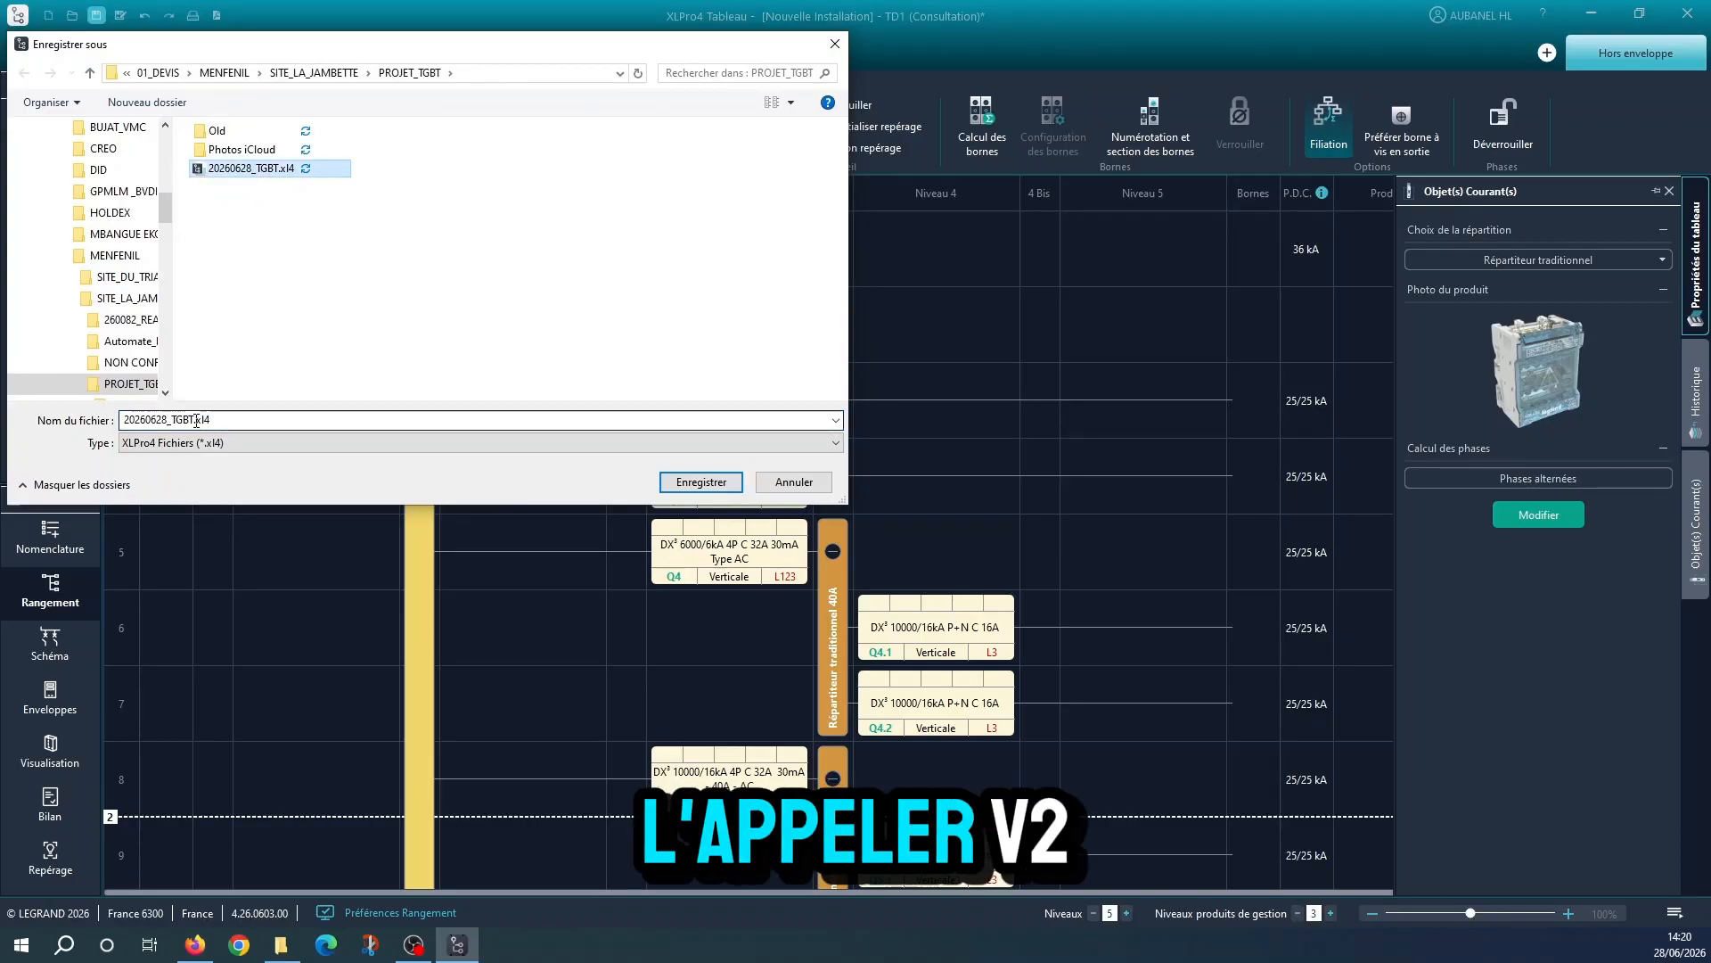
left_click(197, 421)
left_click(196, 418)
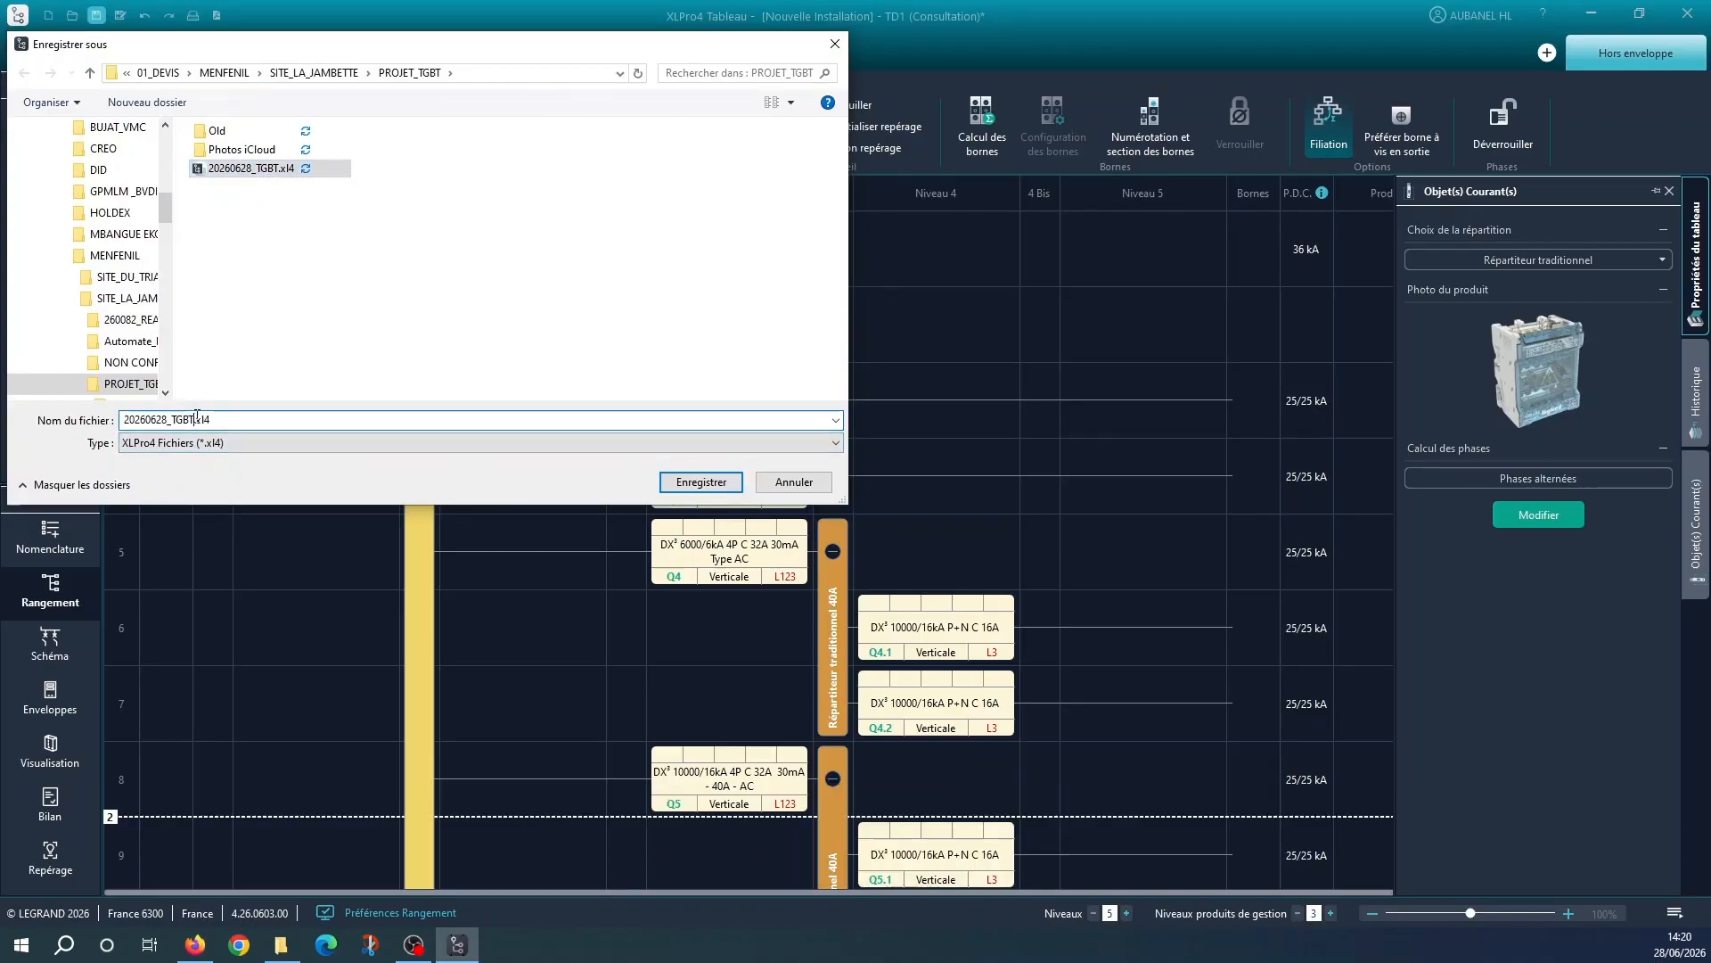
type("_")
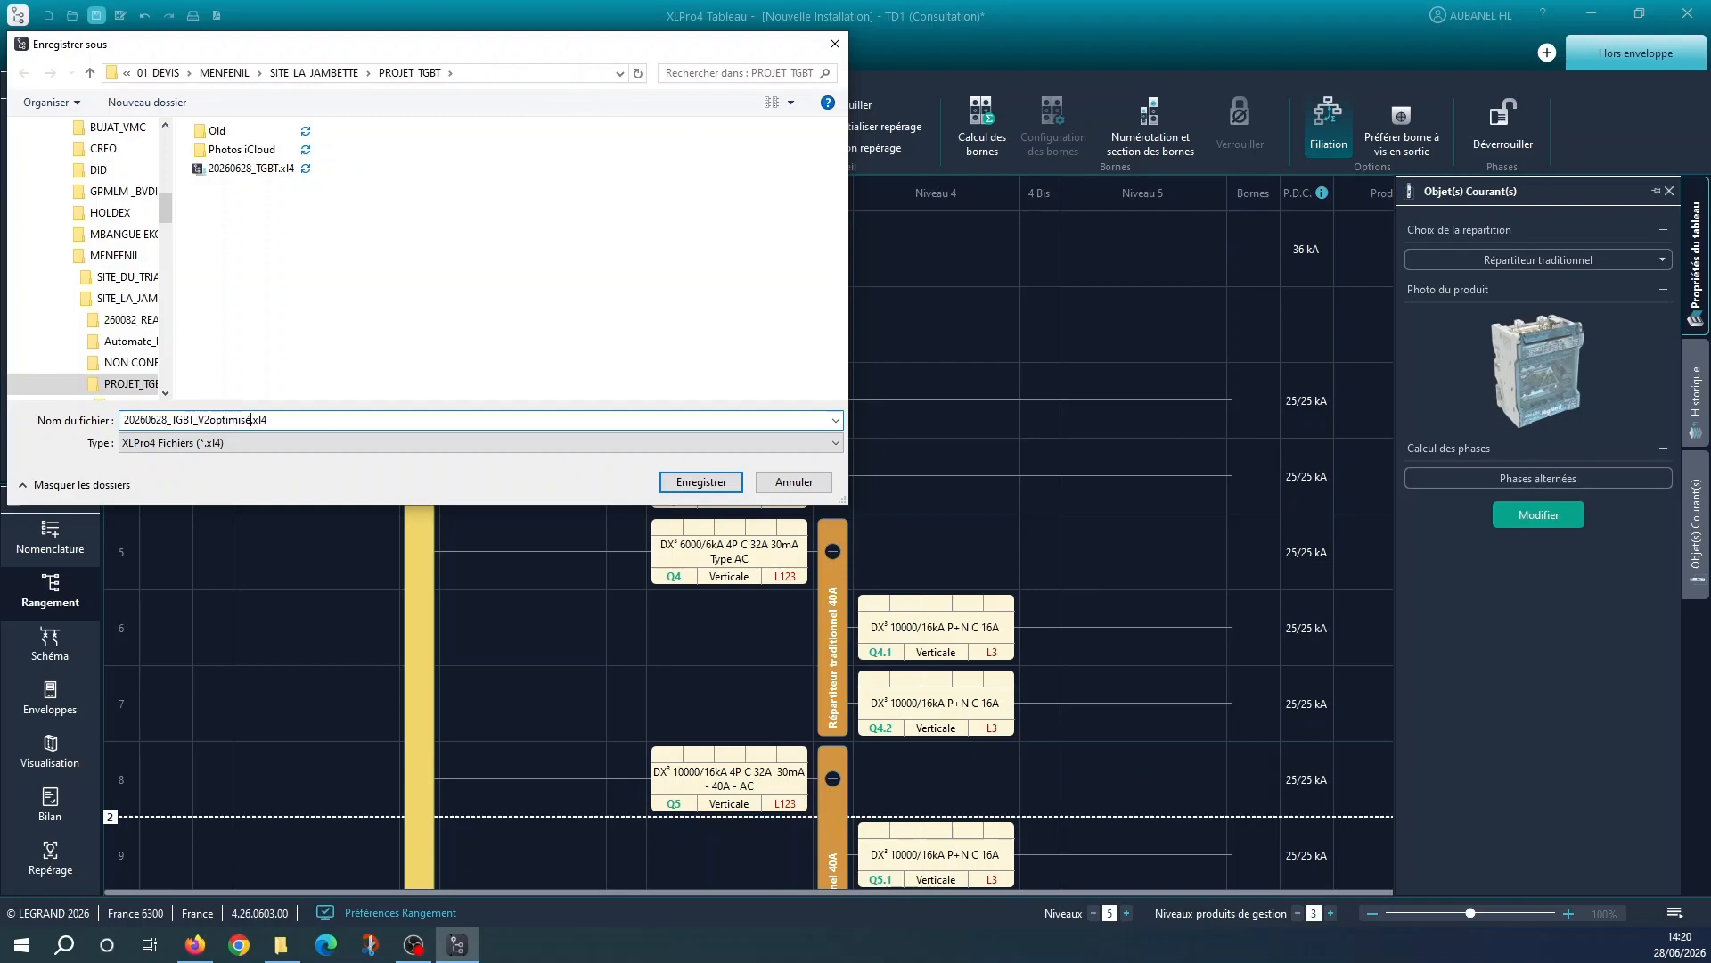
type("V2optimise")
key("Return")
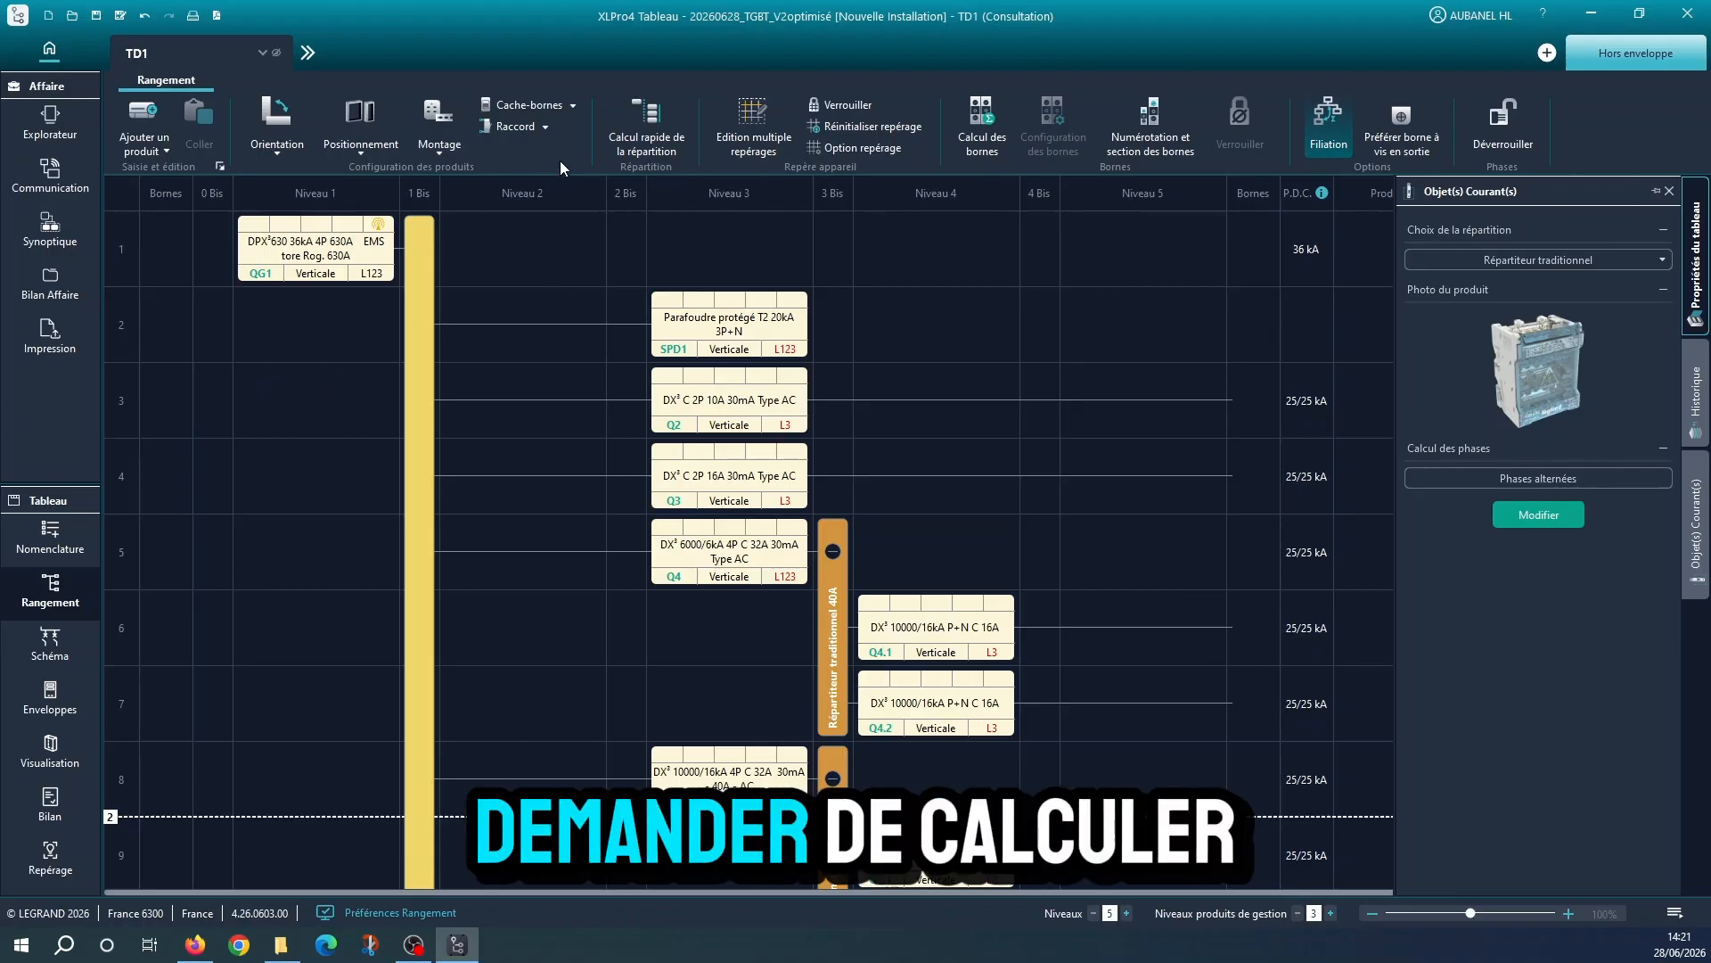
Calculate TD1's outgoing terminals as spring-type (A ressort) standard grey phases, blue neutrals, copper earth bar, placement Bas, all sections
left_click(985, 143)
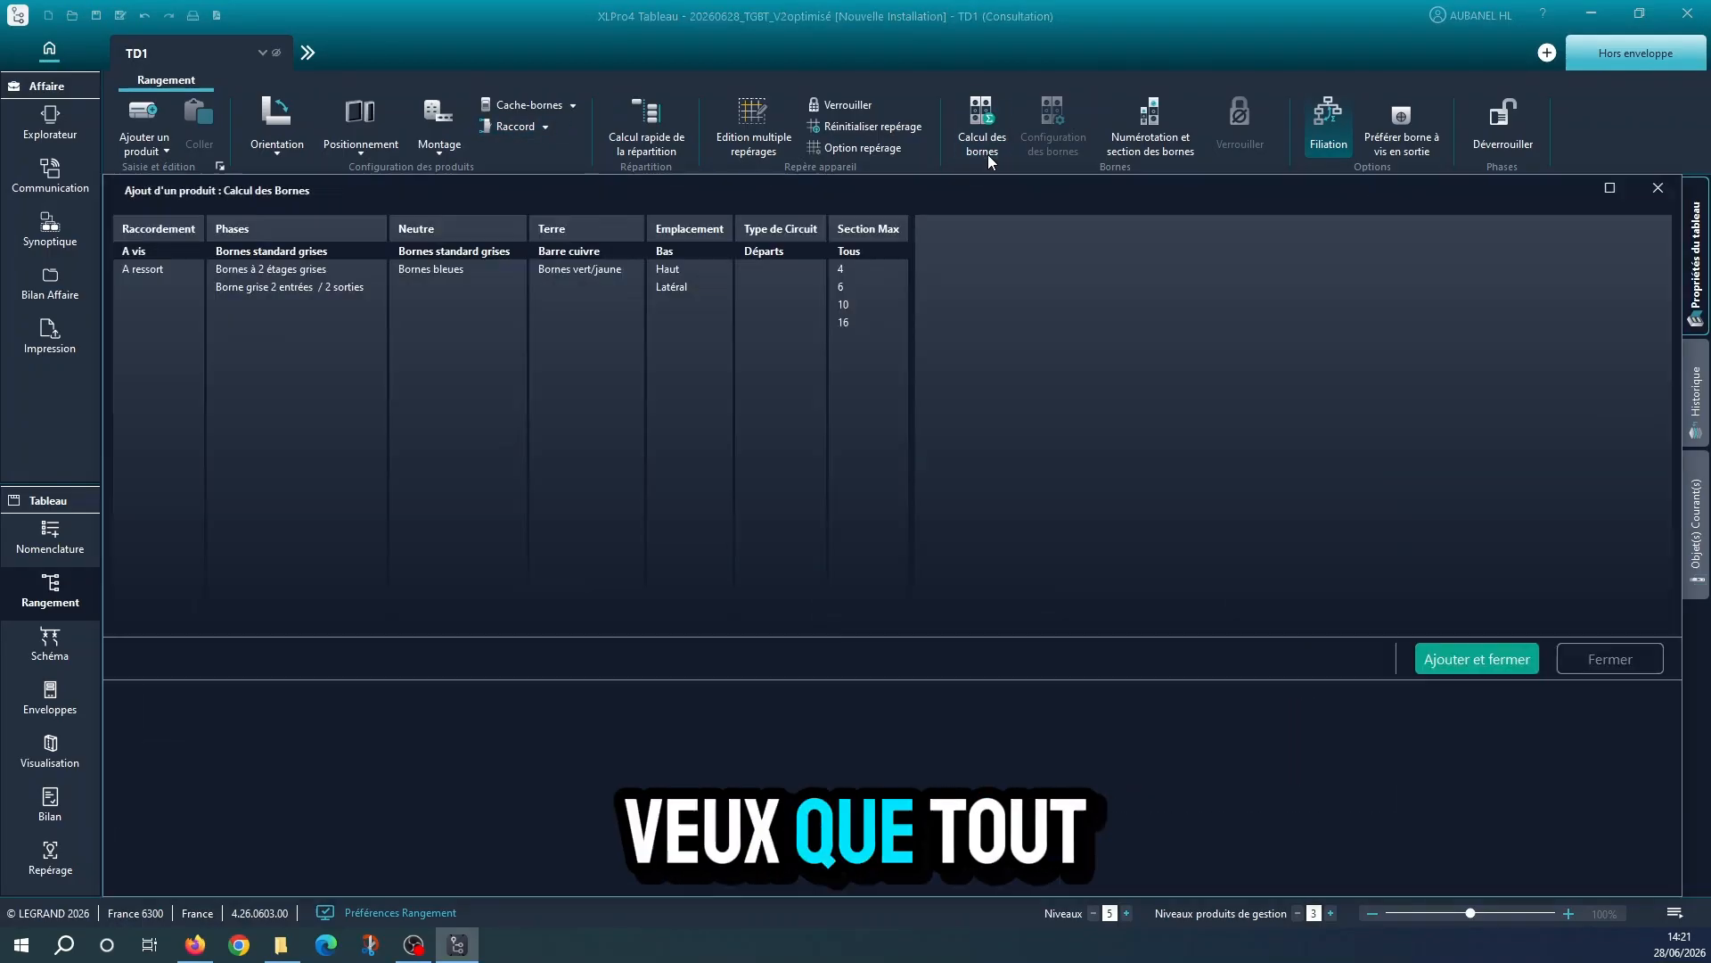
left_click(154, 270)
left_click(441, 267)
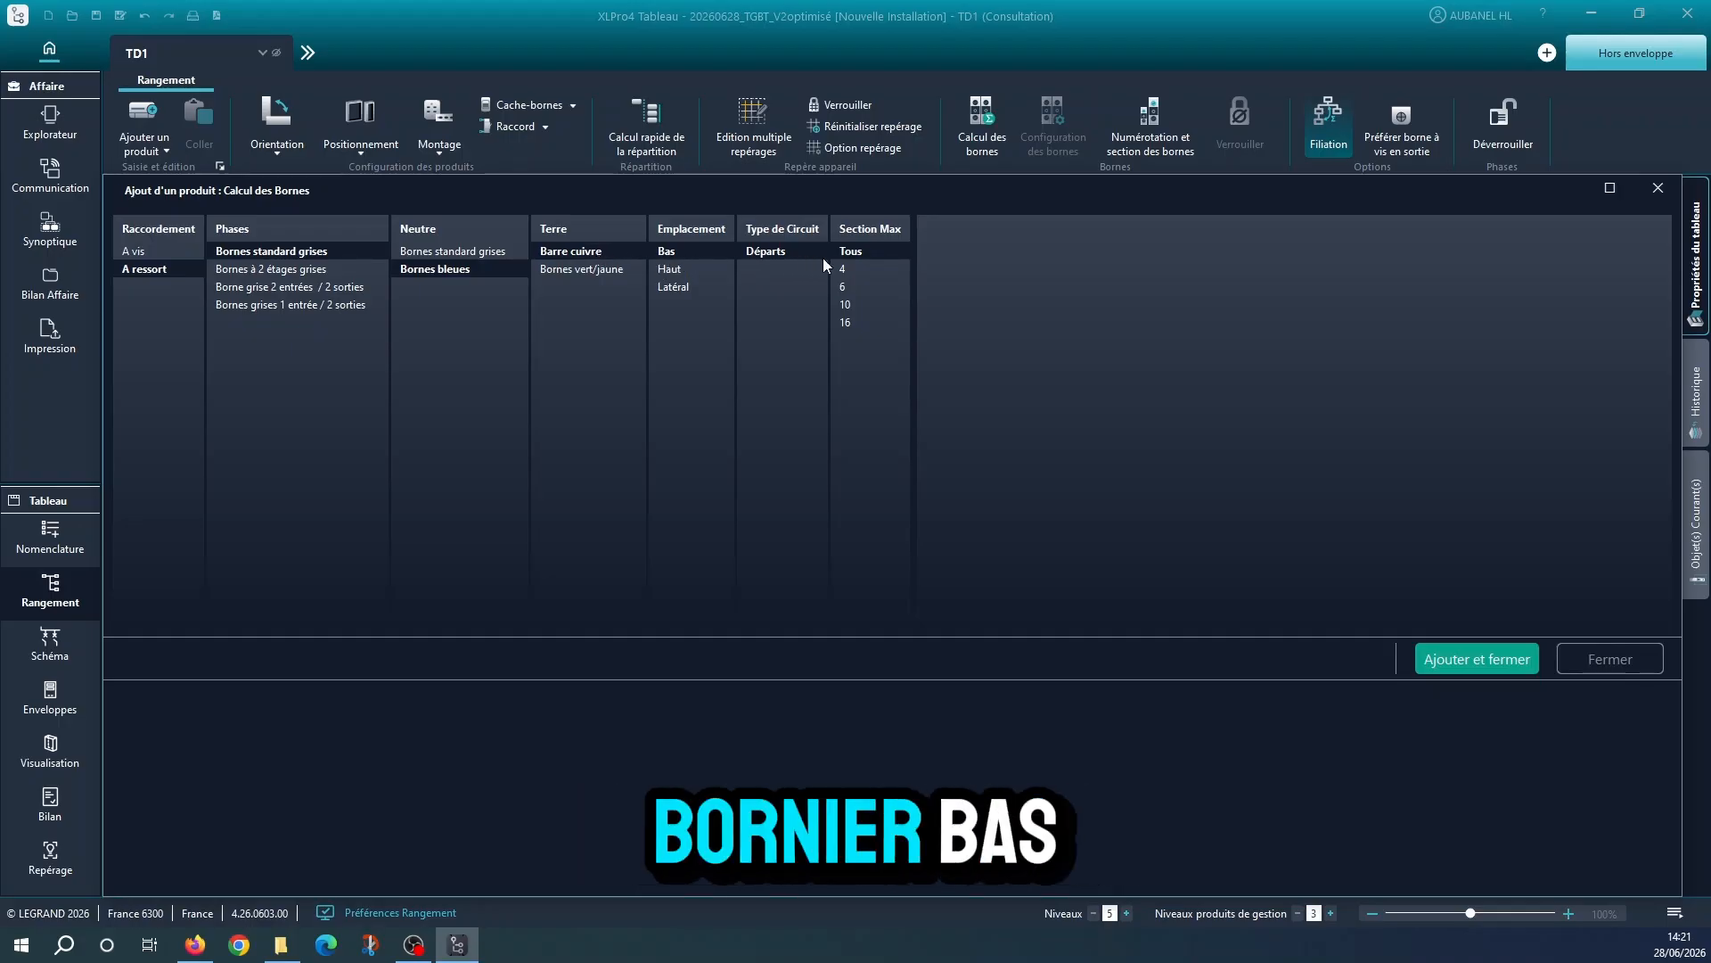
left_click(1464, 658)
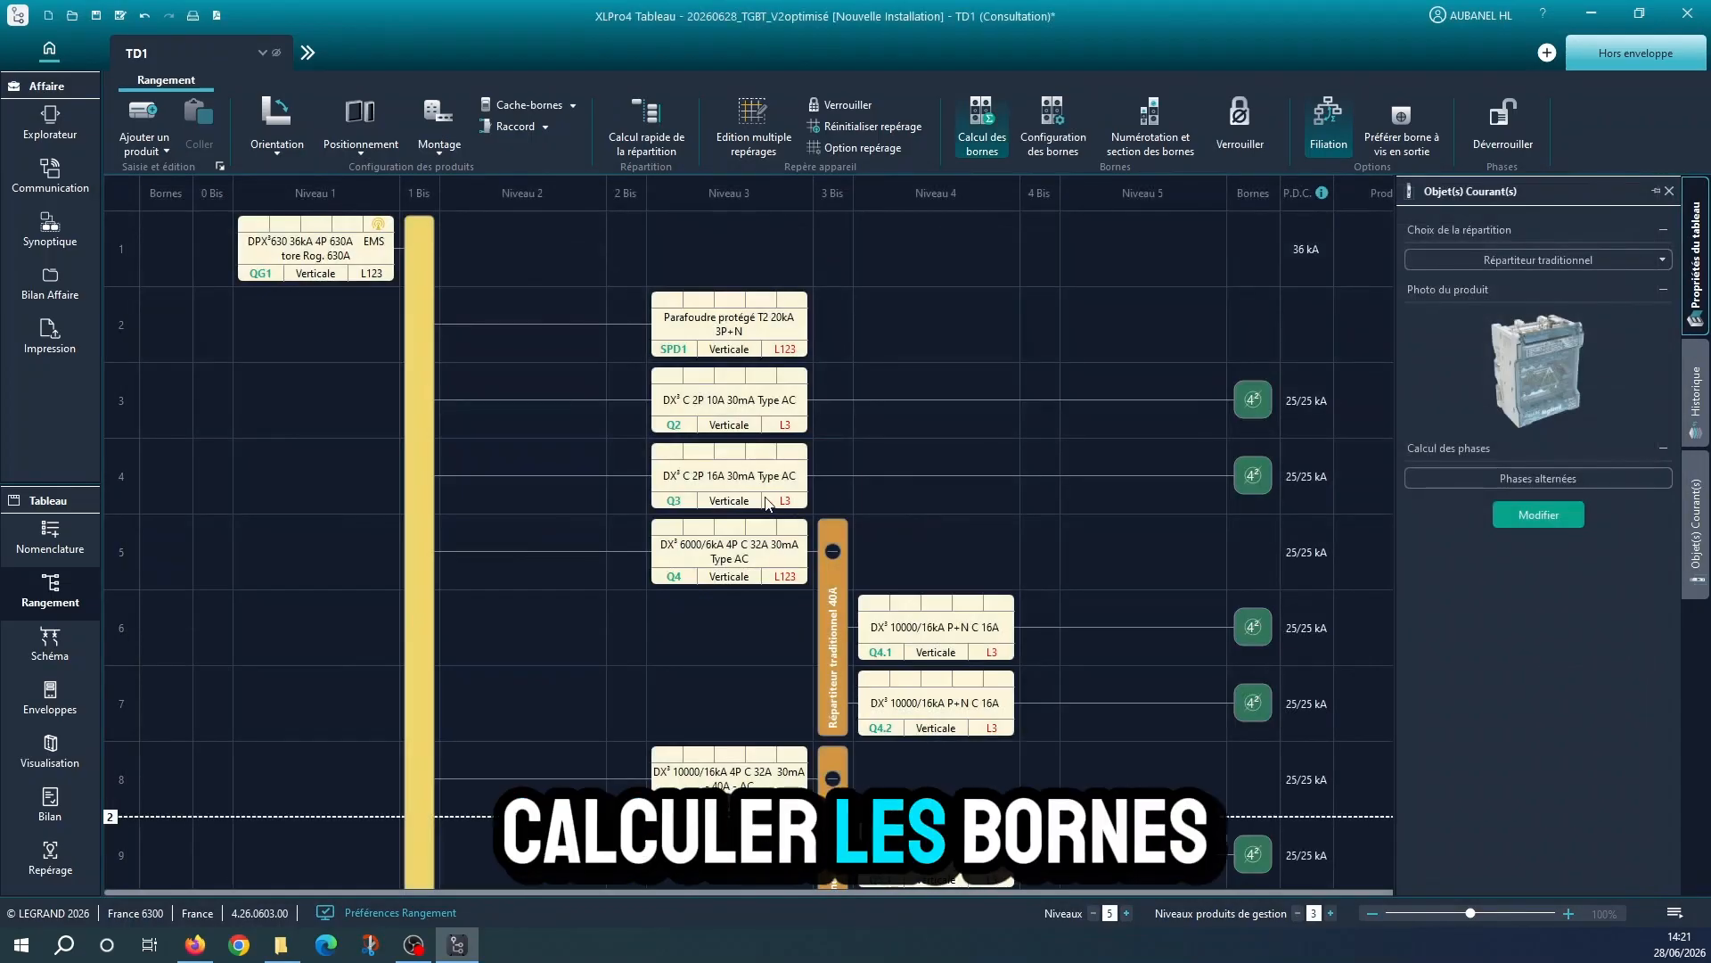
Add an additional 3P 4mm² grey spring-type standard terminal without earth to circuit Q6.1
scroll(675, 508, "down", 5)
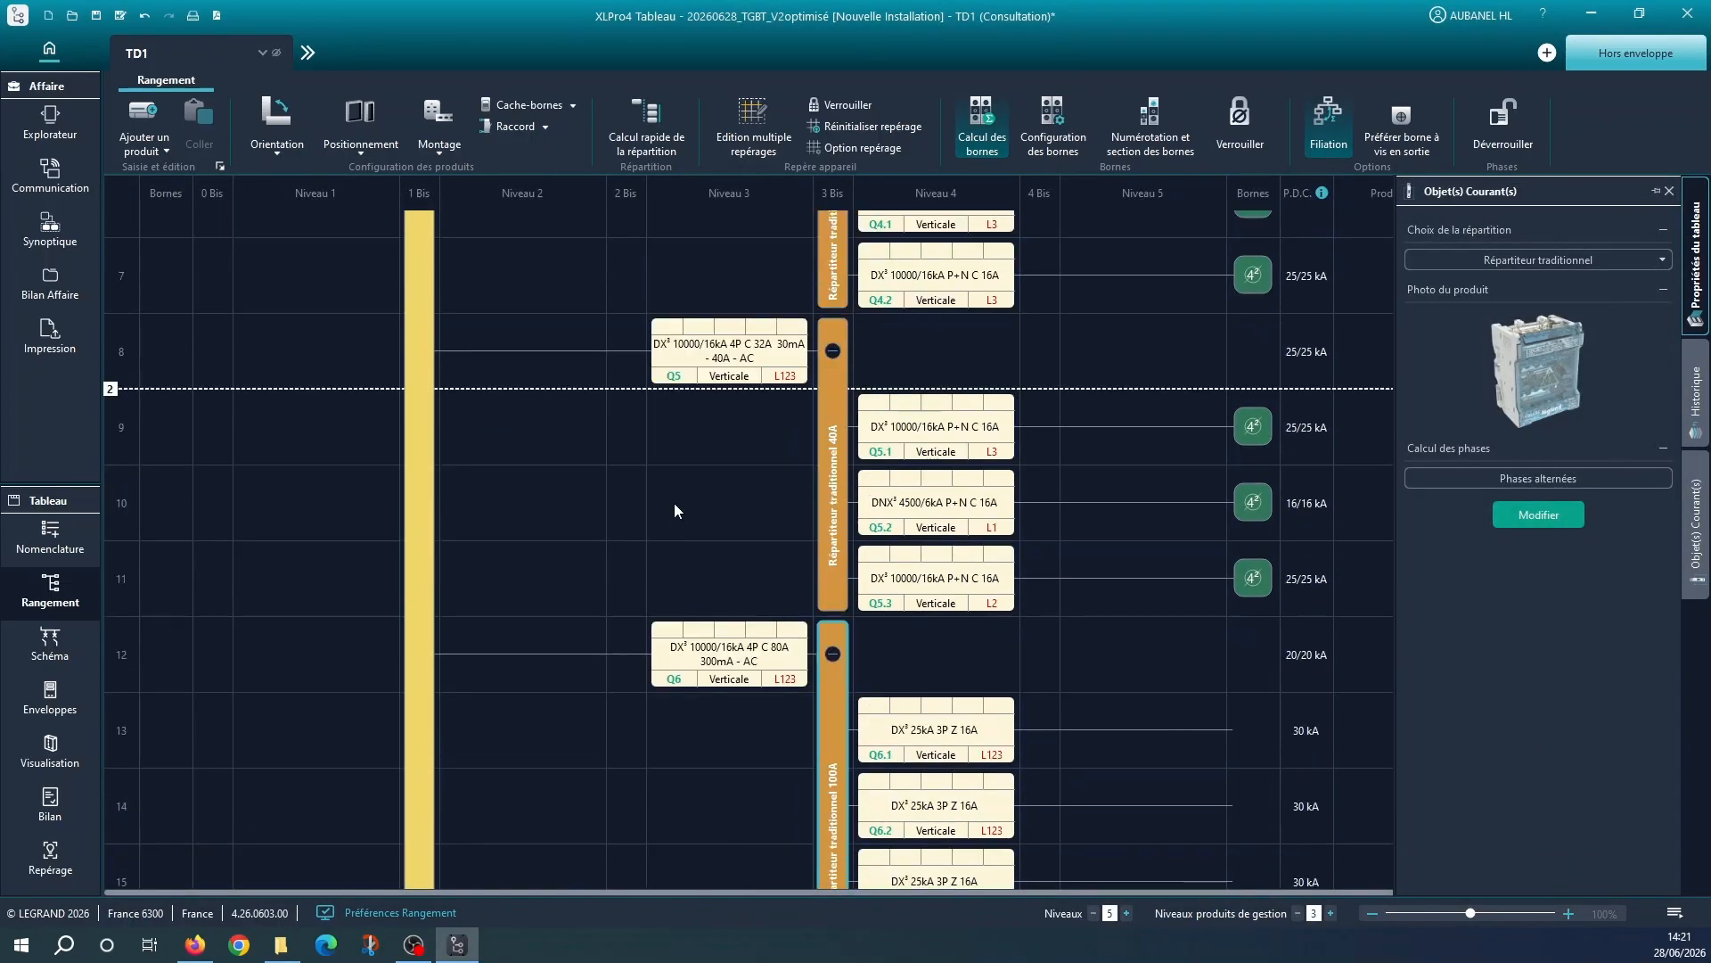
scroll(675, 509, "up", 1)
scroll(675, 509, "down", 2)
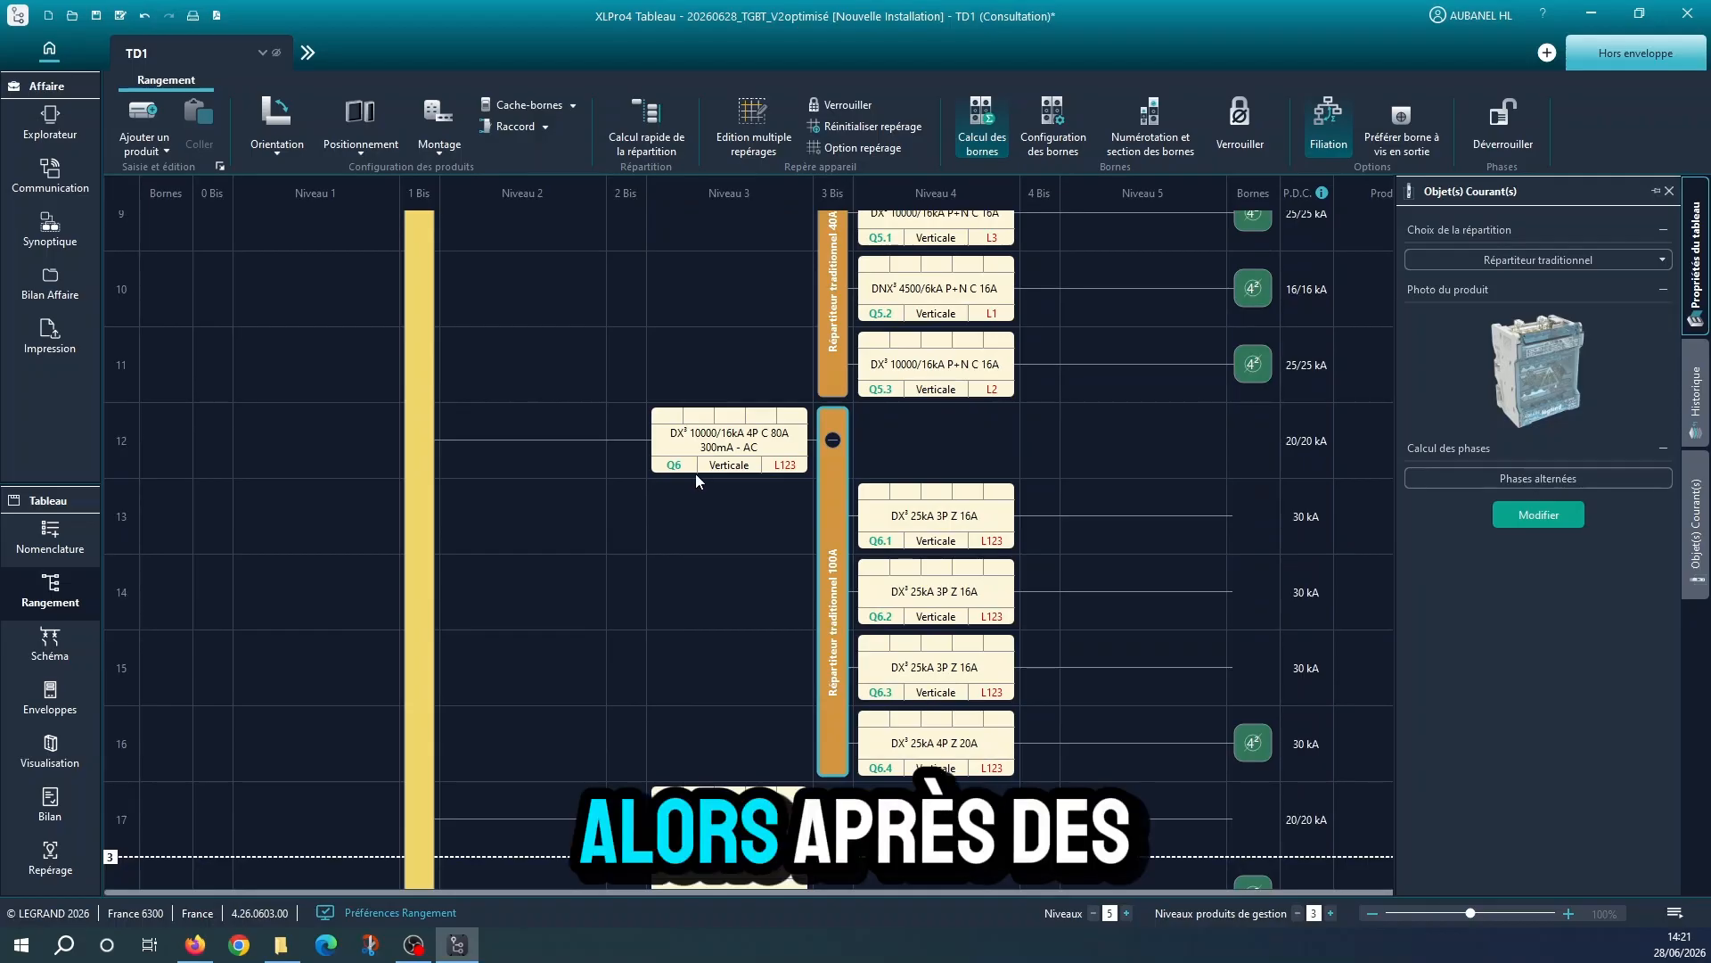
left_click(1254, 368)
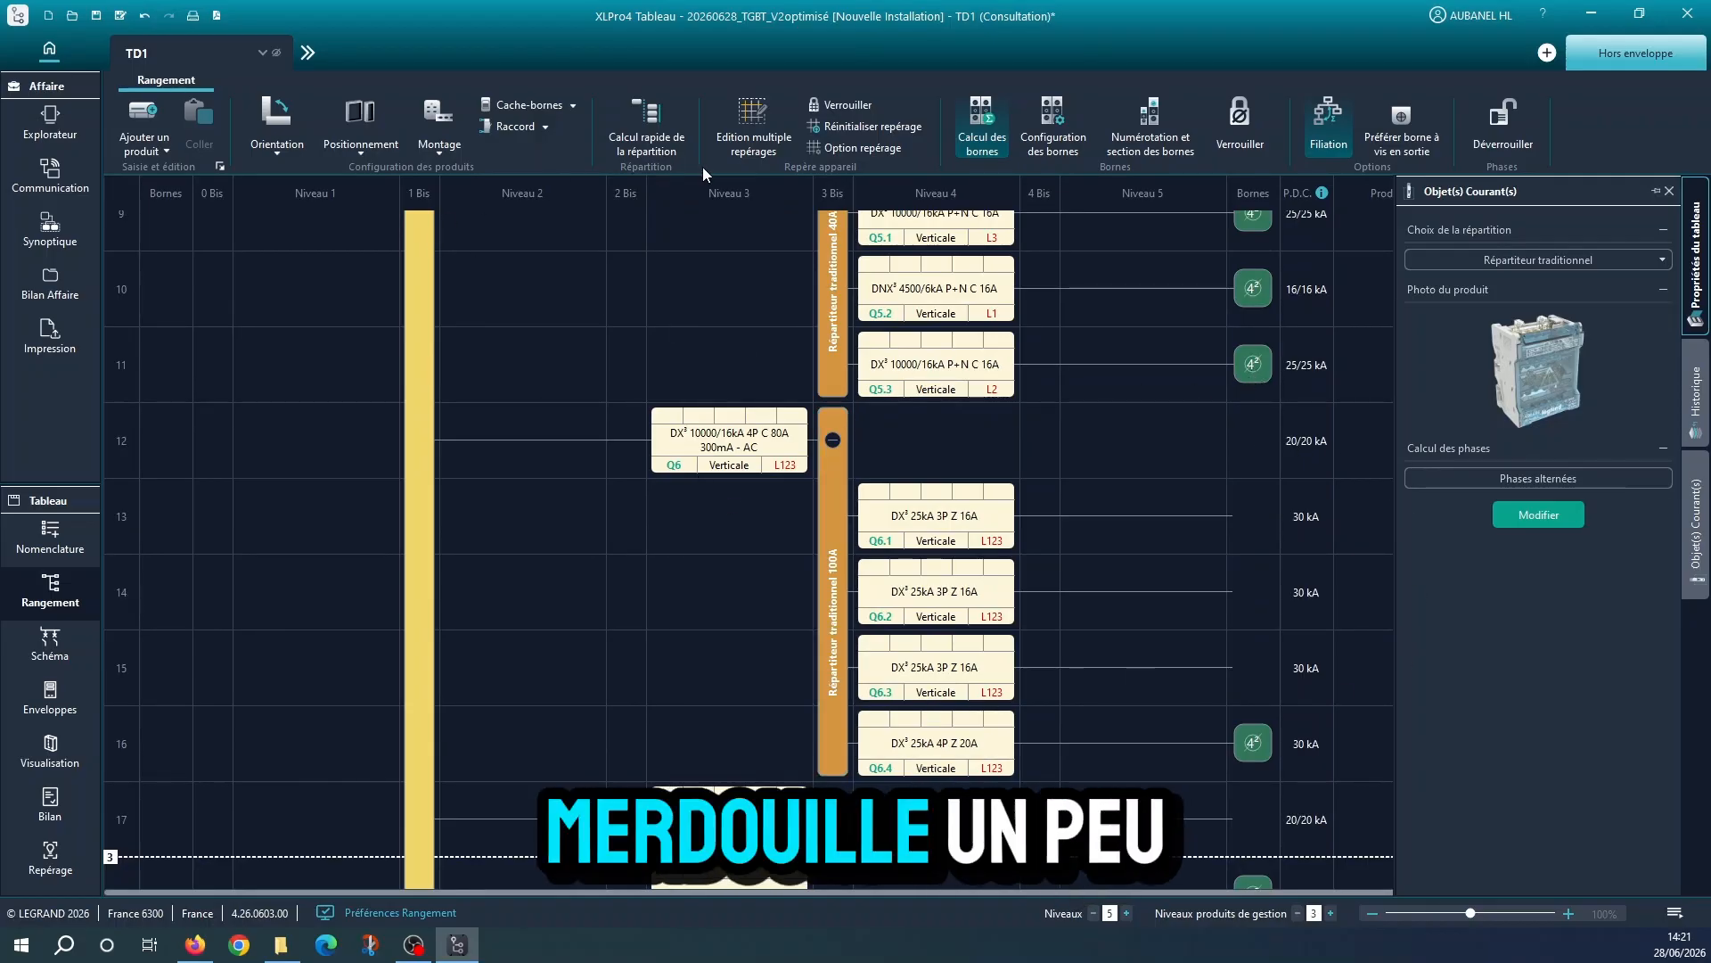
left_click(142, 133)
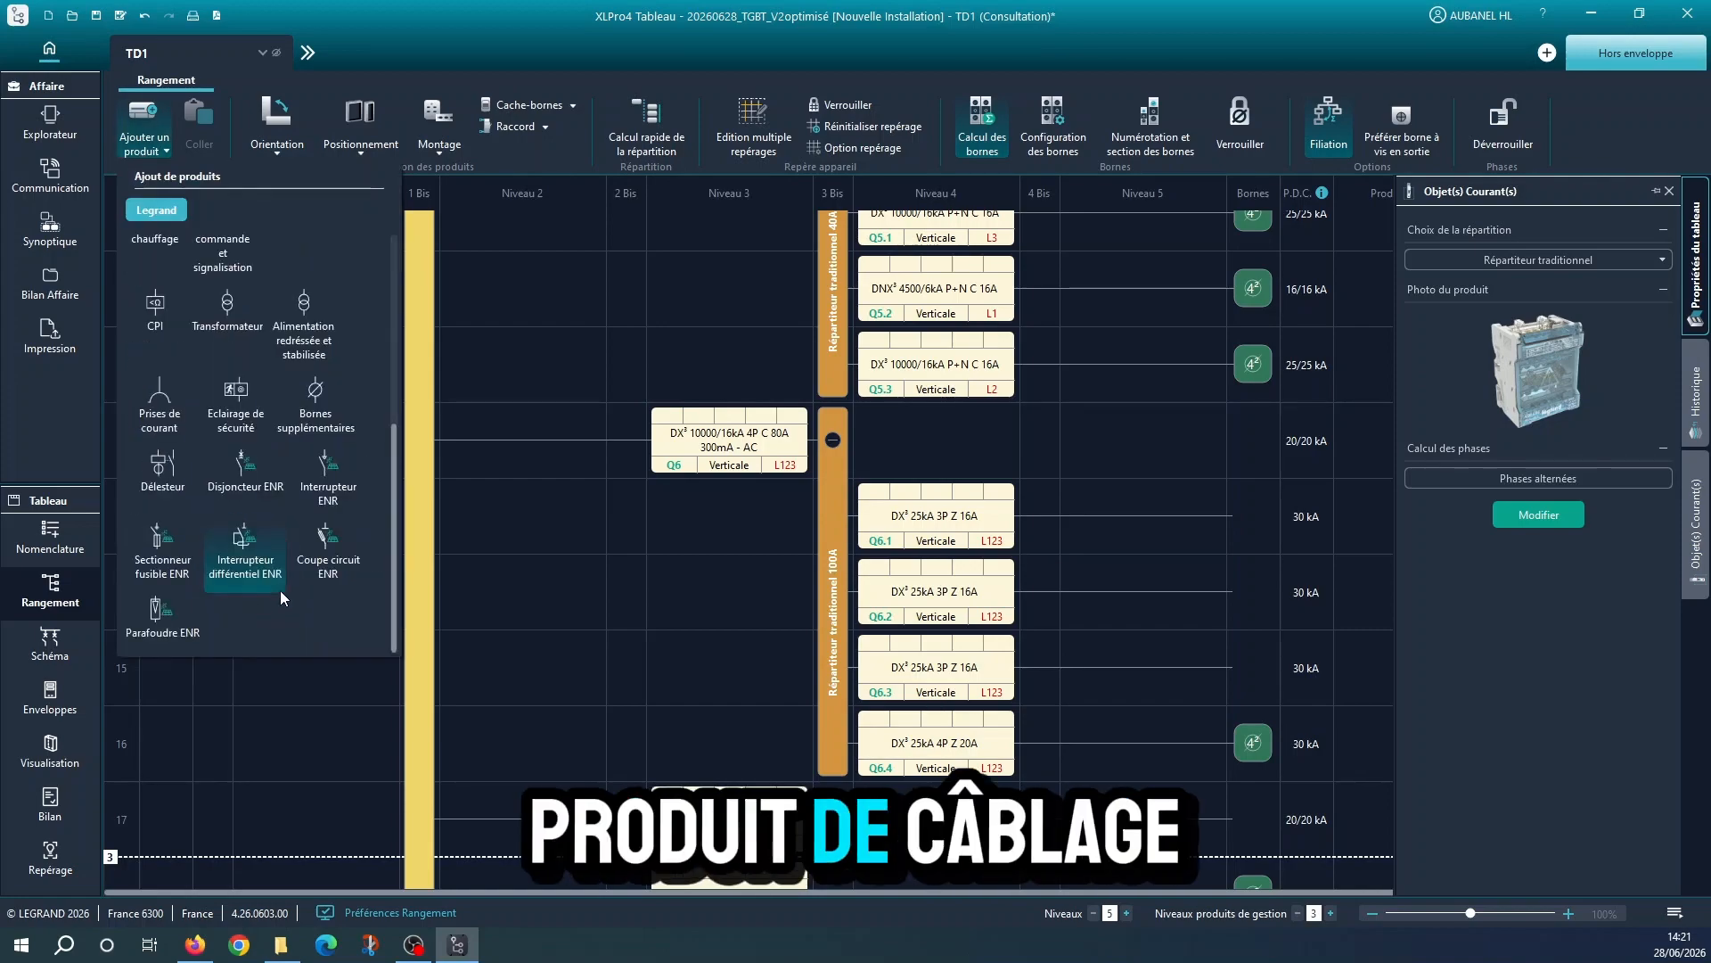
left_click(330, 421)
left_click(332, 461)
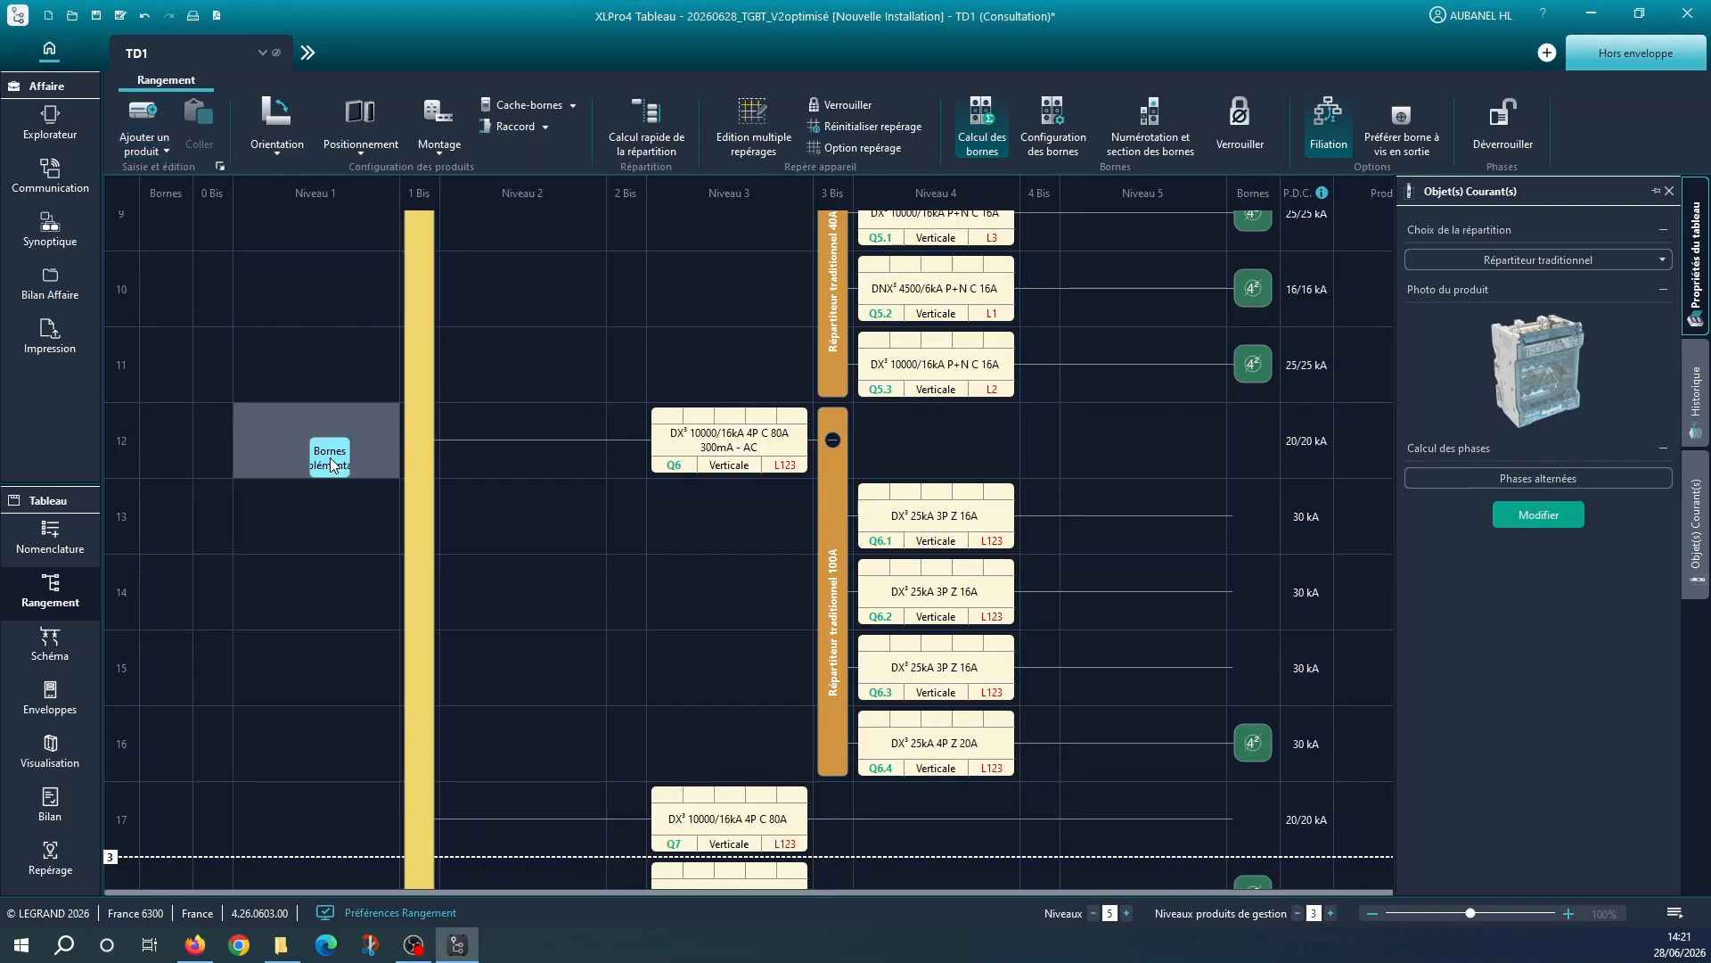
left_click(1242, 517)
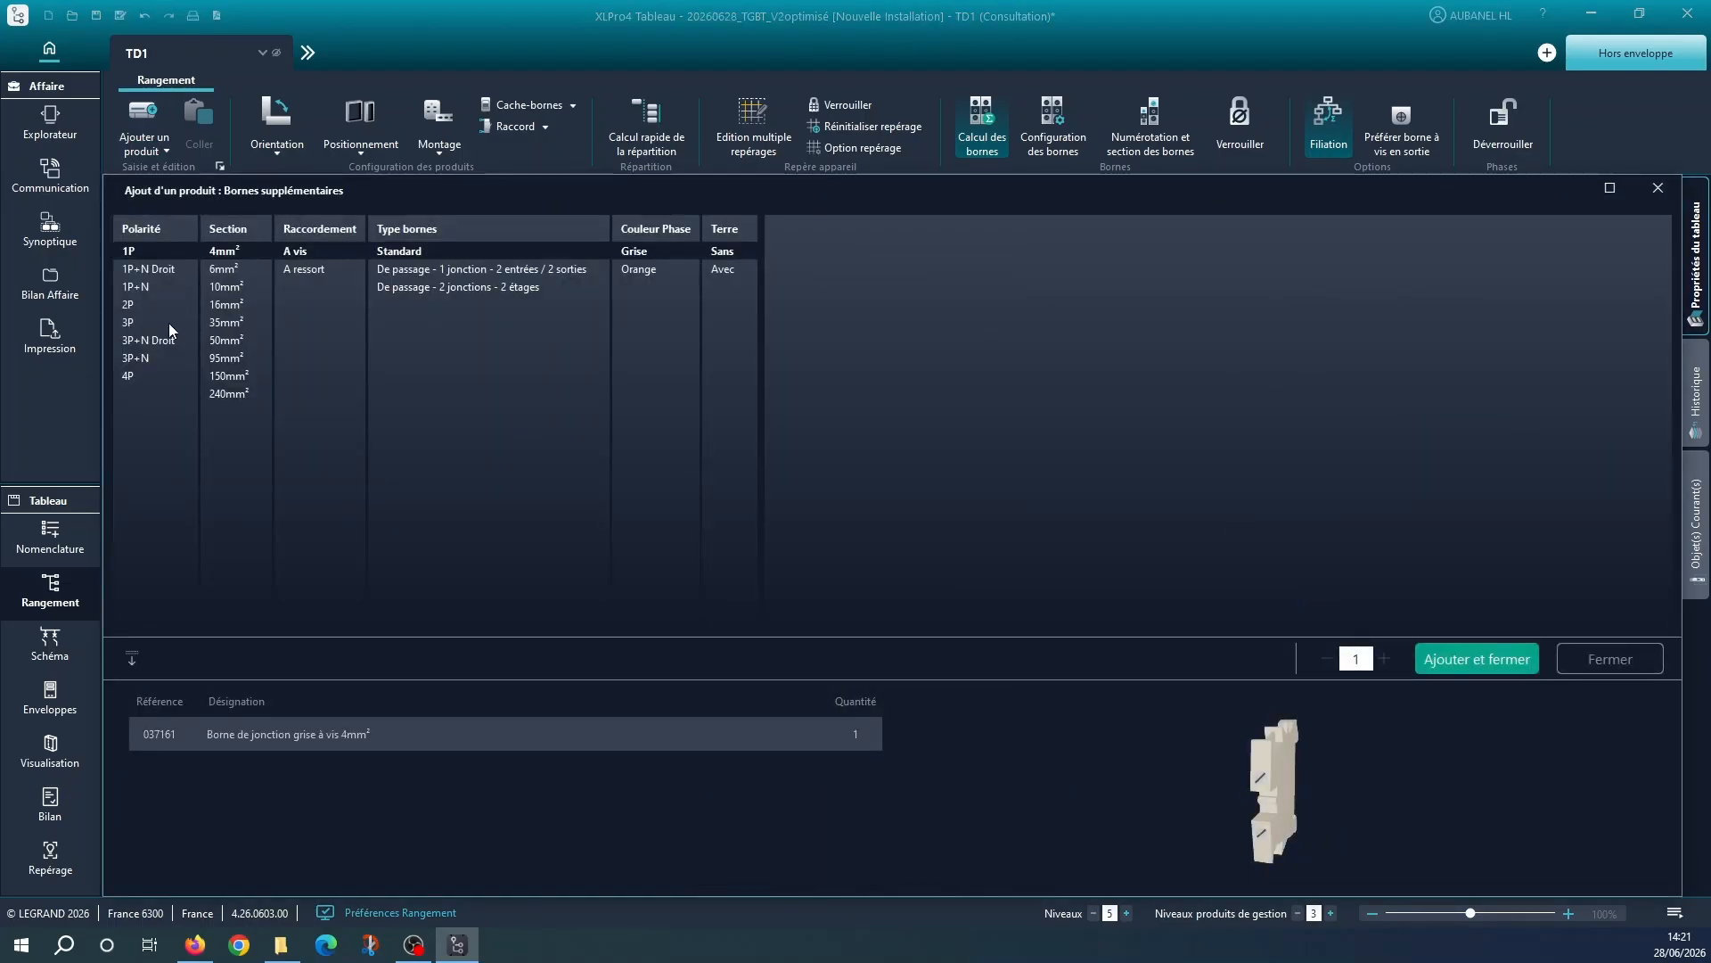
left_click(128, 321)
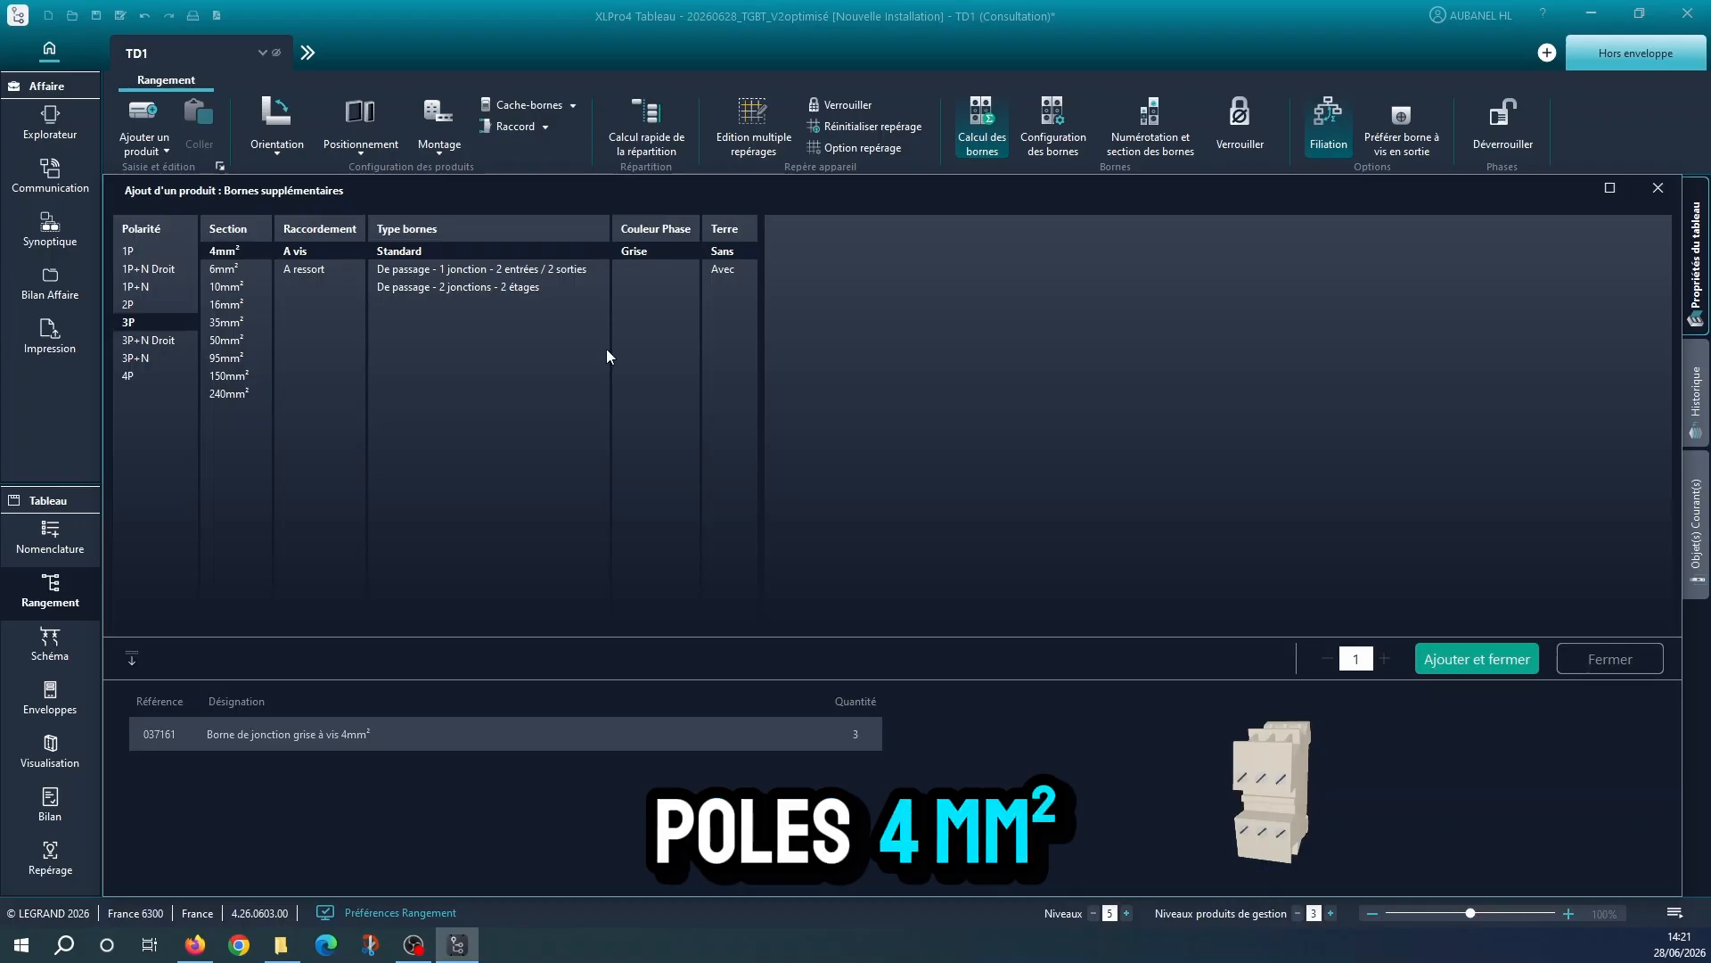
left_click(306, 267)
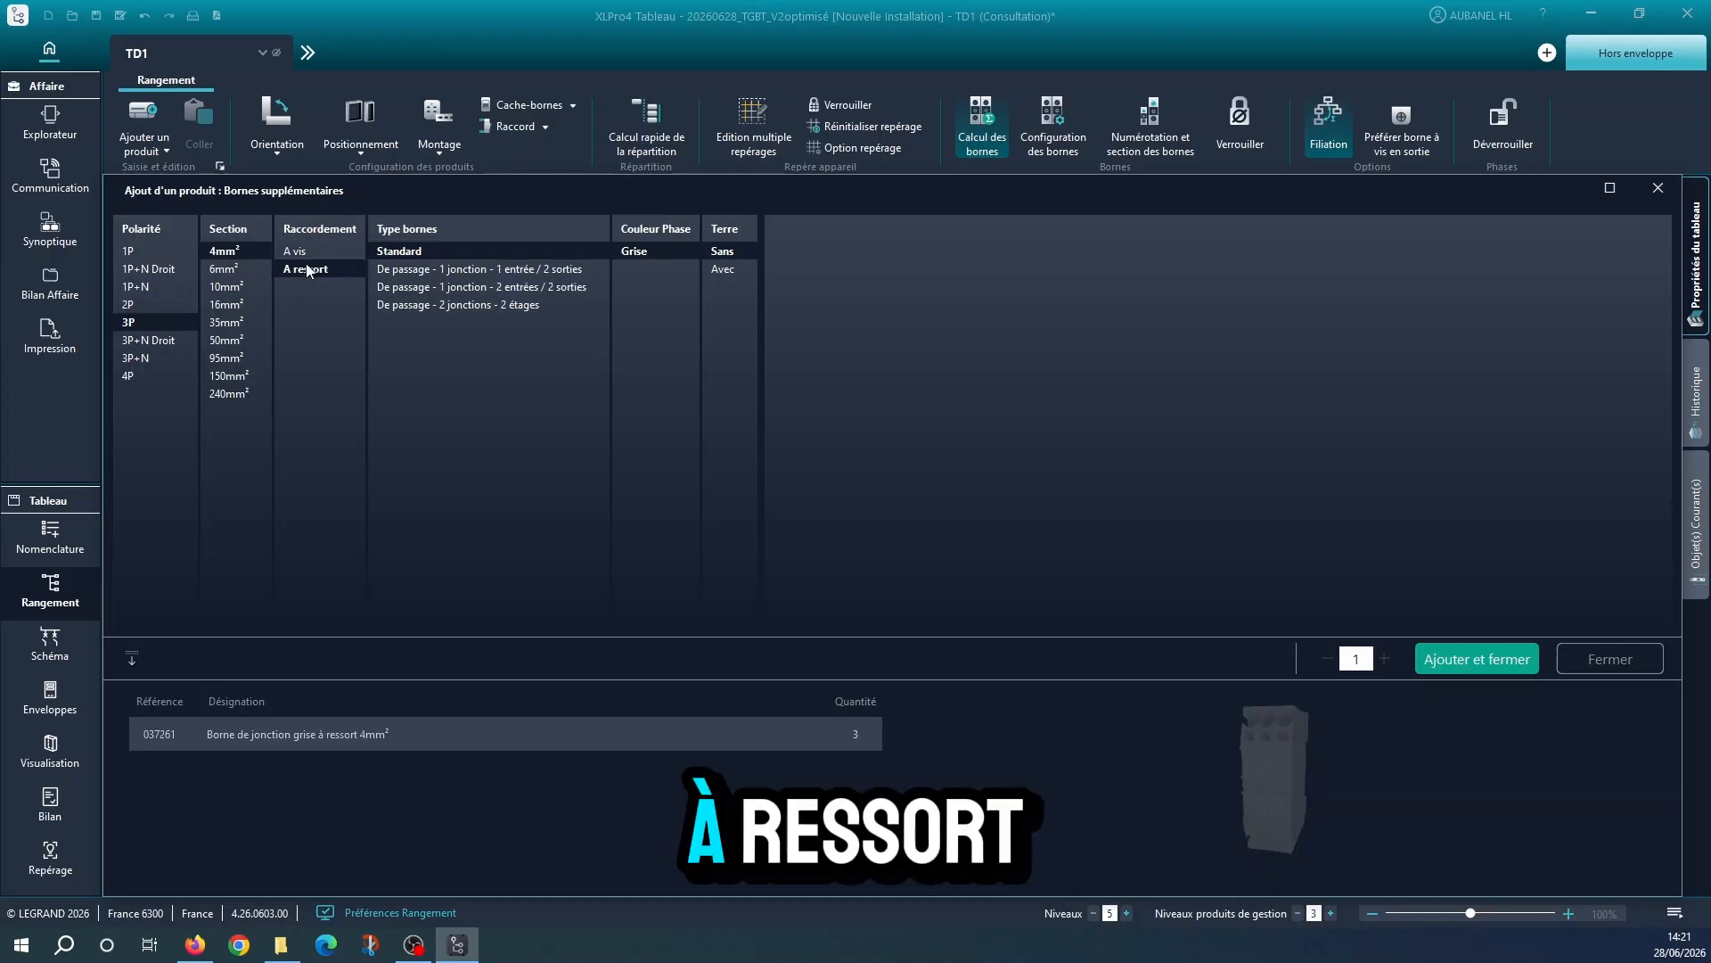
left_click(1477, 659)
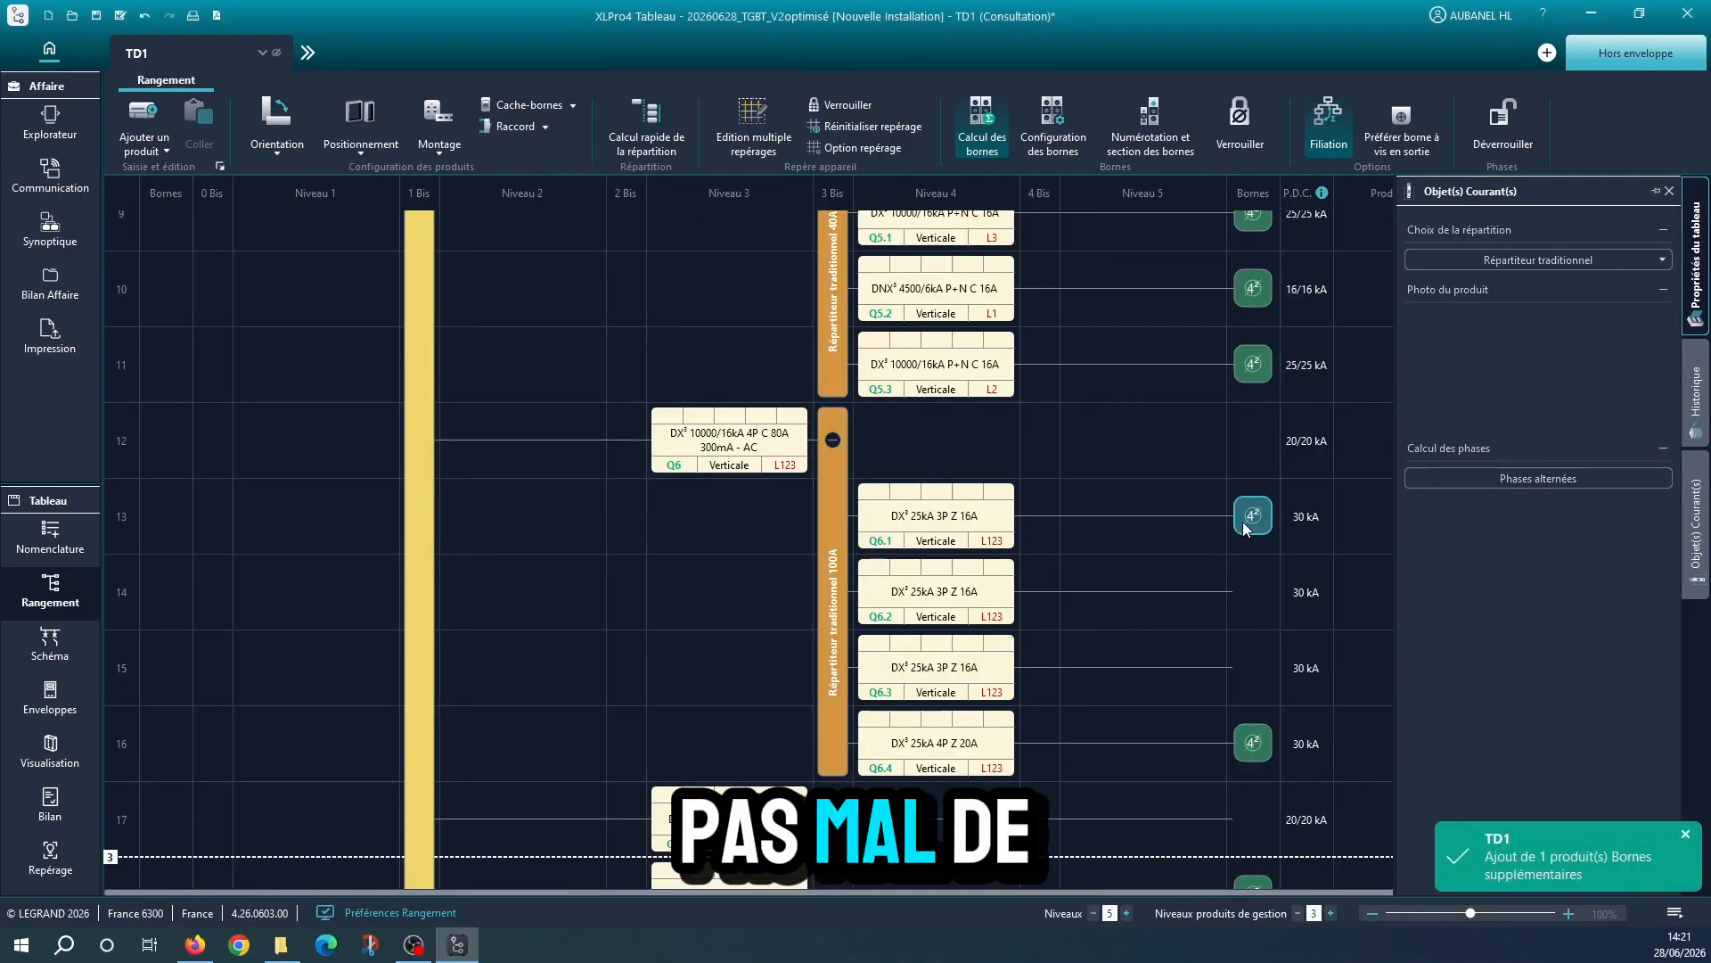
Copy Q6.1's 3P 4mm² grey terminal onto circuits Q6.2, Q6.3 and Q11
key("ctrl+c")
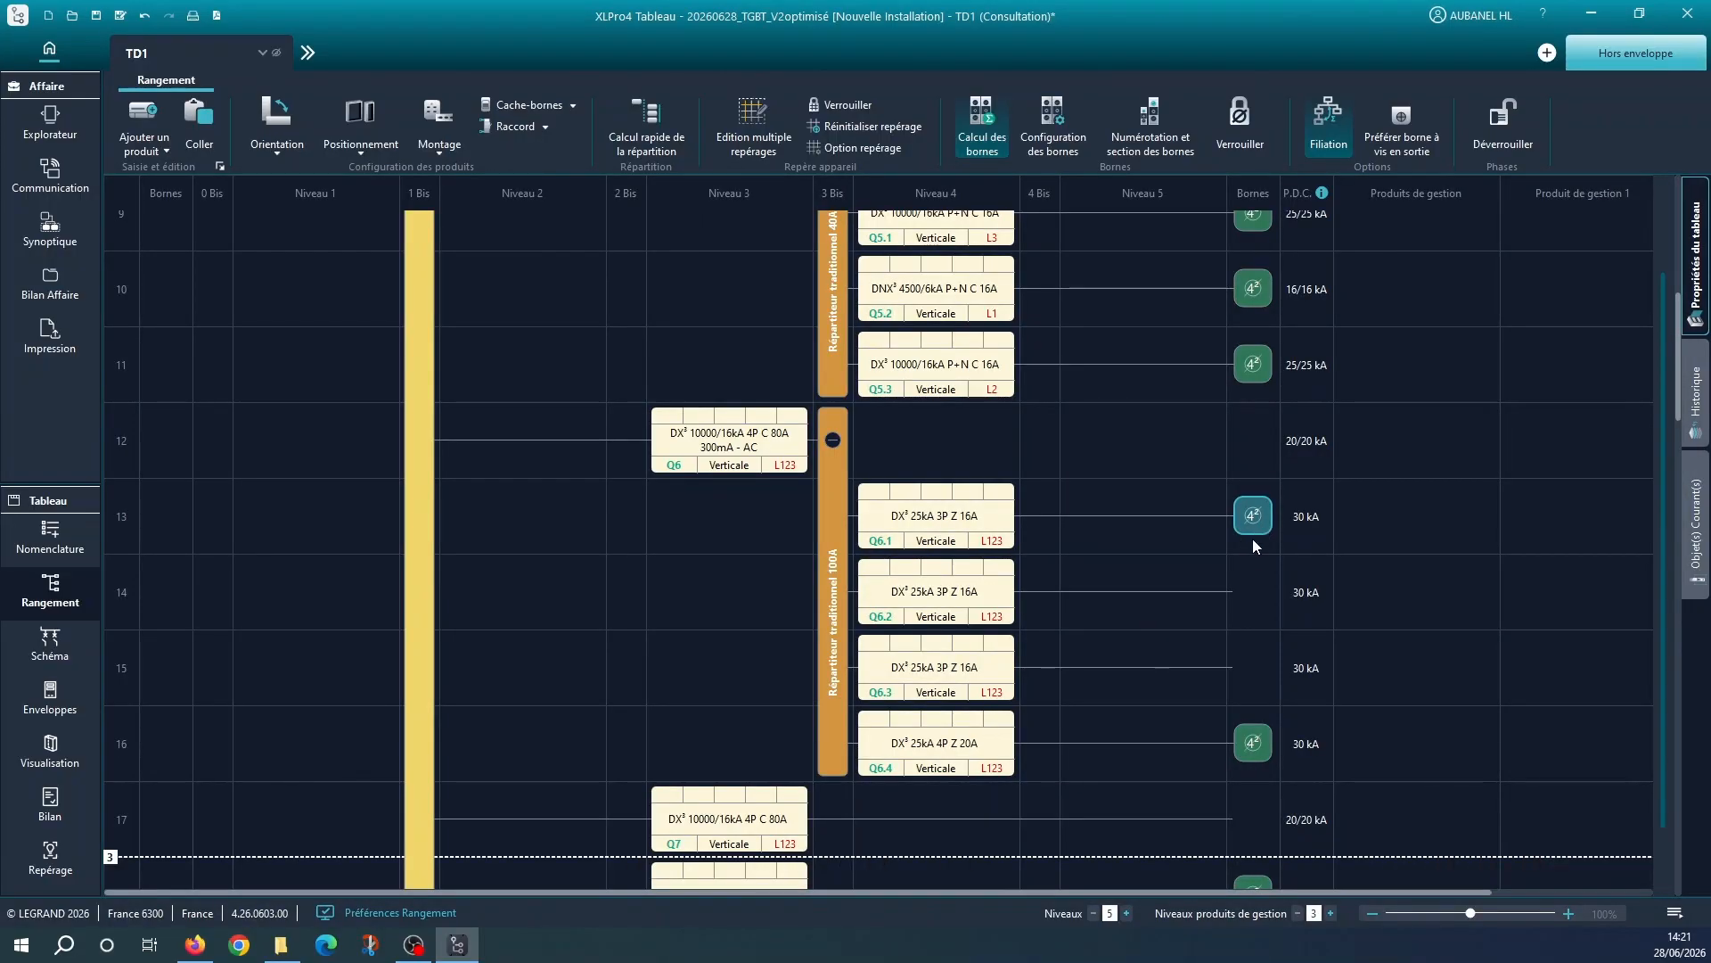
key("ctrl+v")
key("ctrl+v")
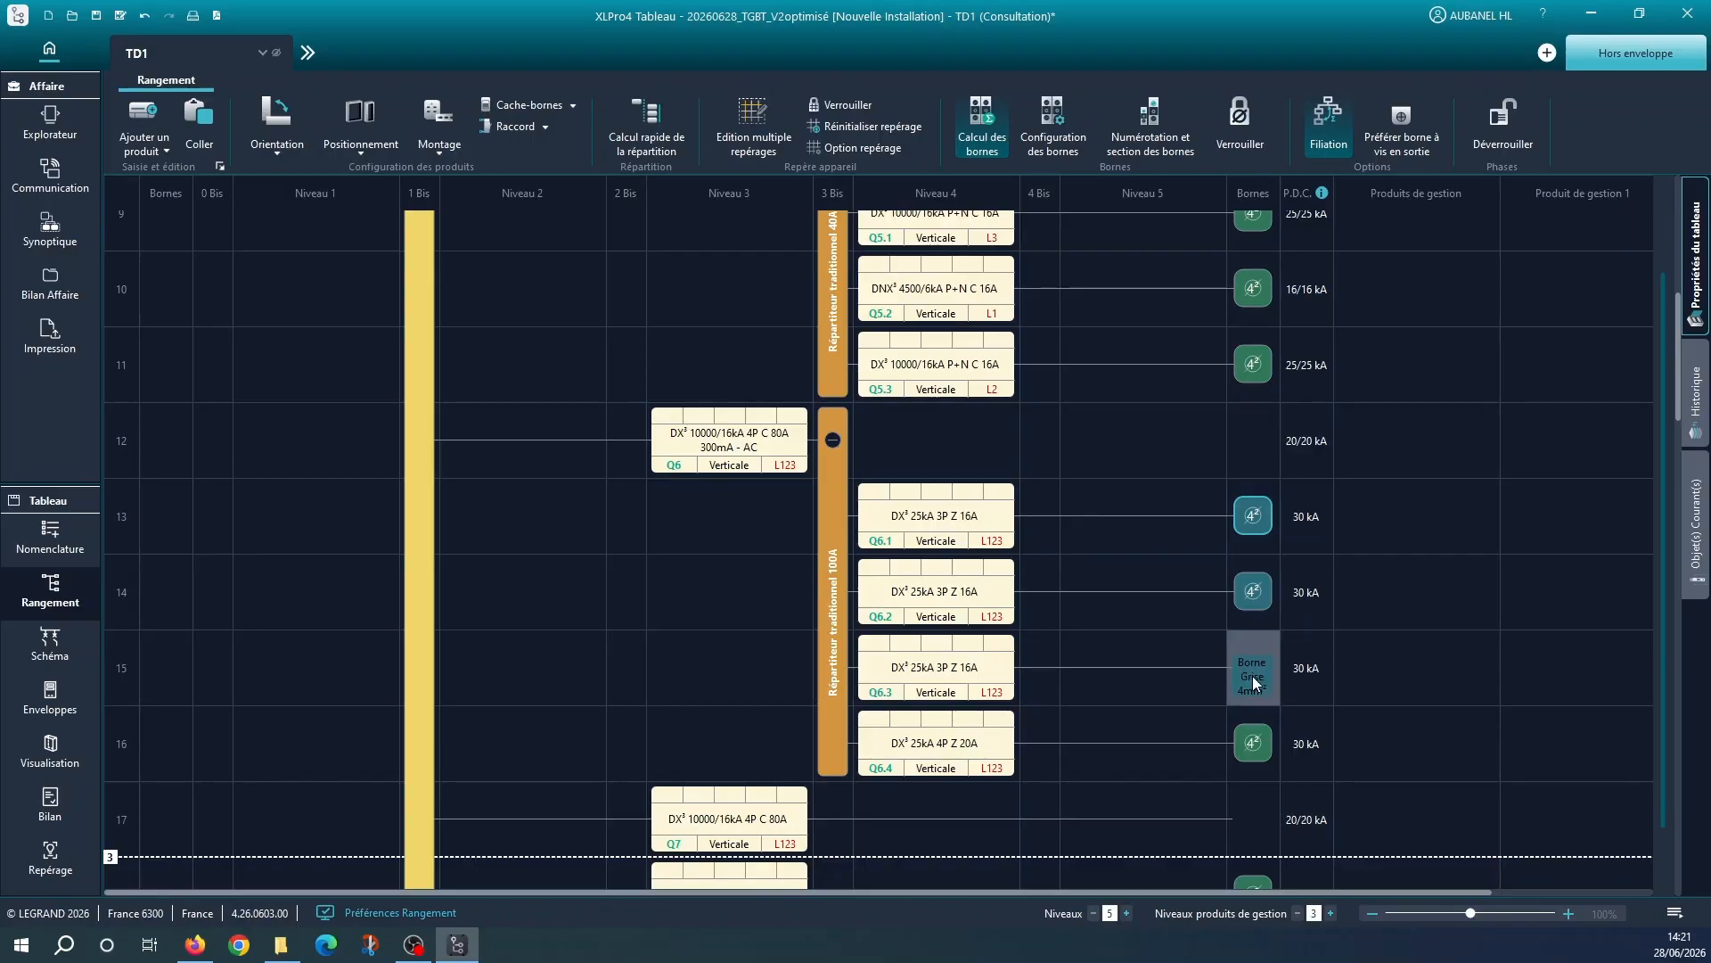
left_click(1254, 676)
scroll(1235, 674, "down", 5)
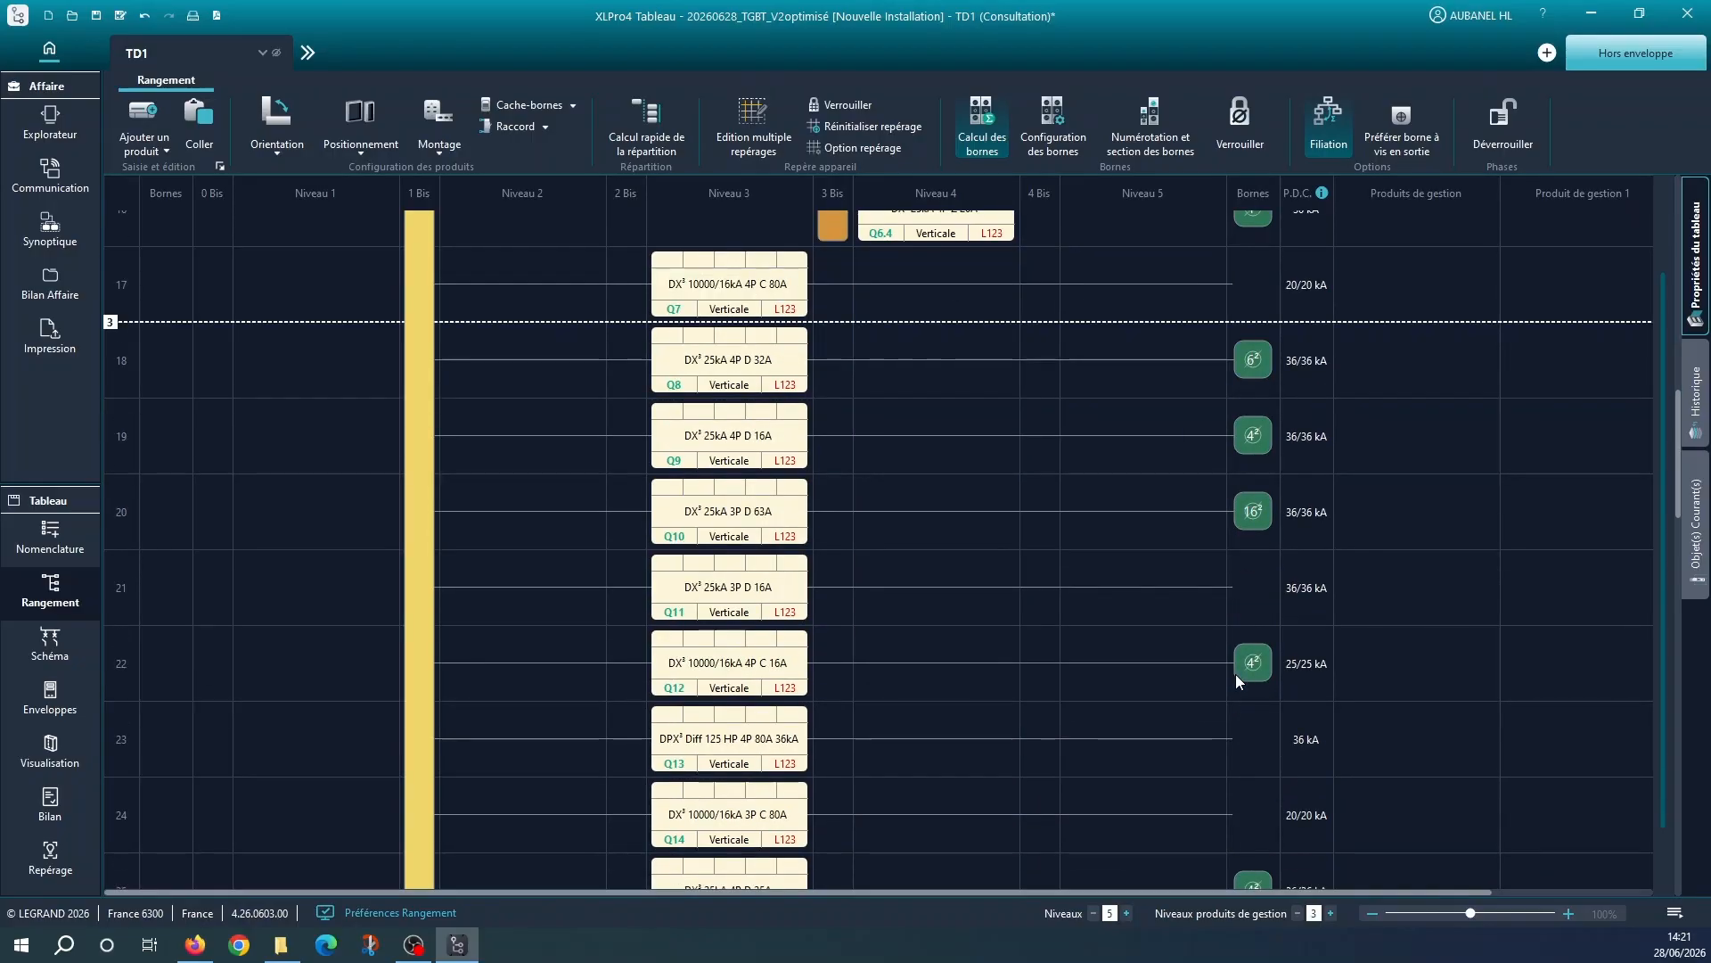
key("ctrl+v")
left_click(1248, 595)
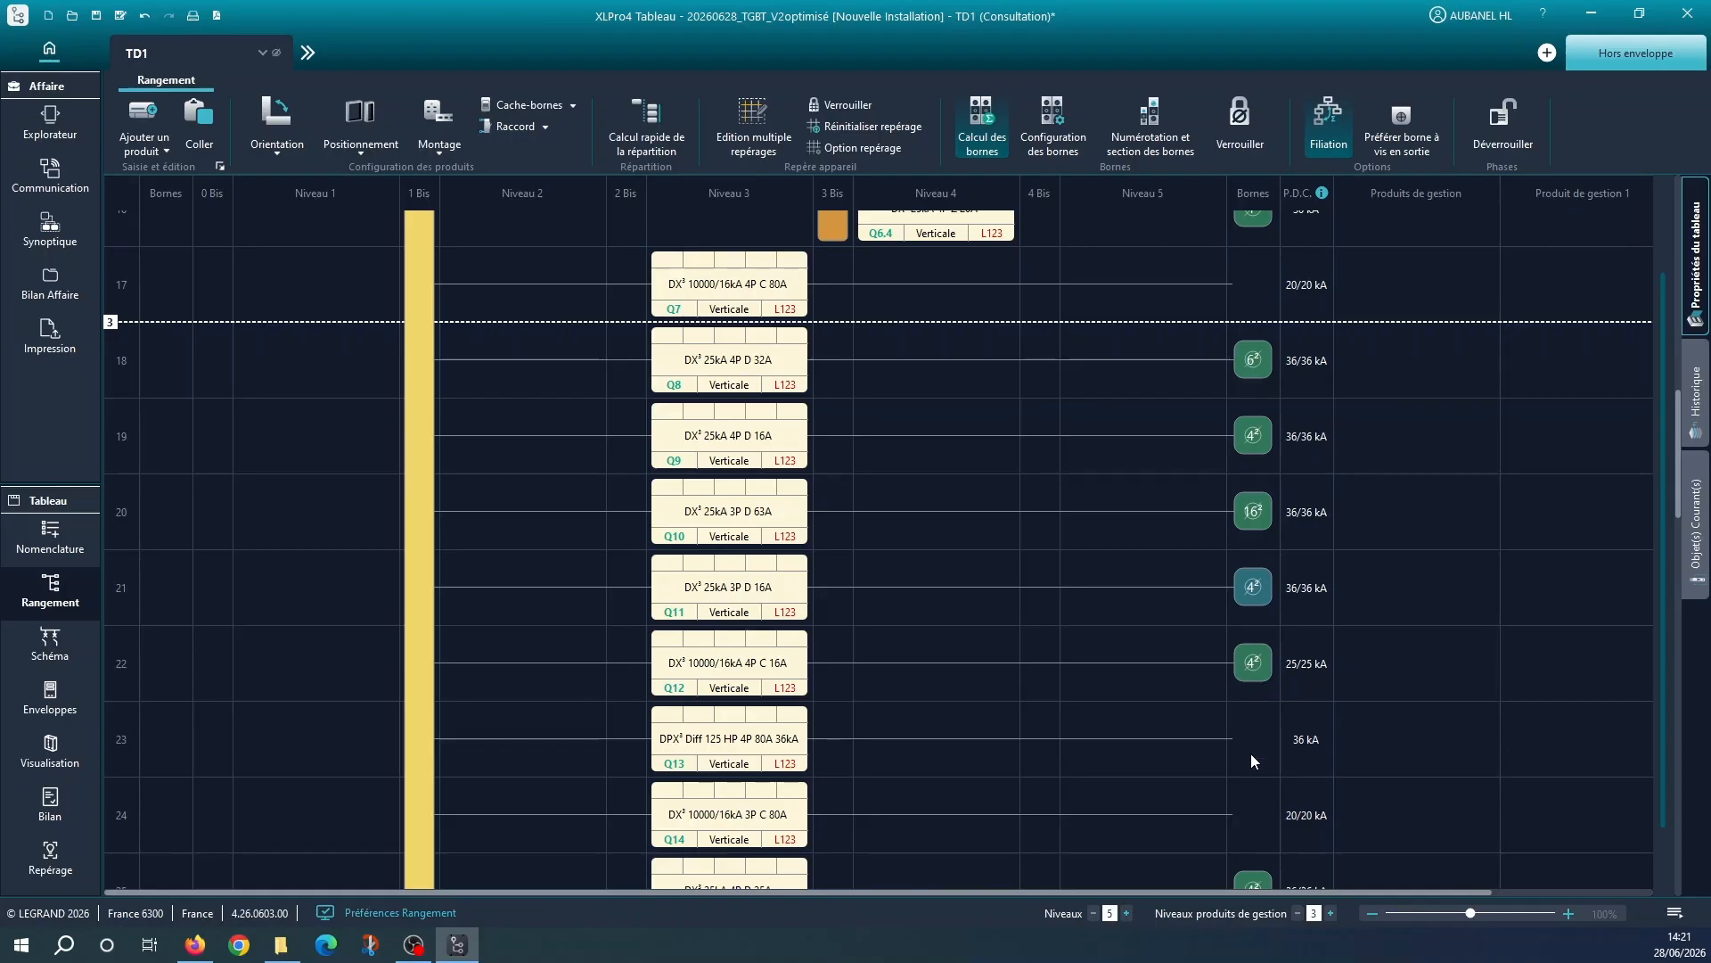
scroll(1252, 760, "down", 2)
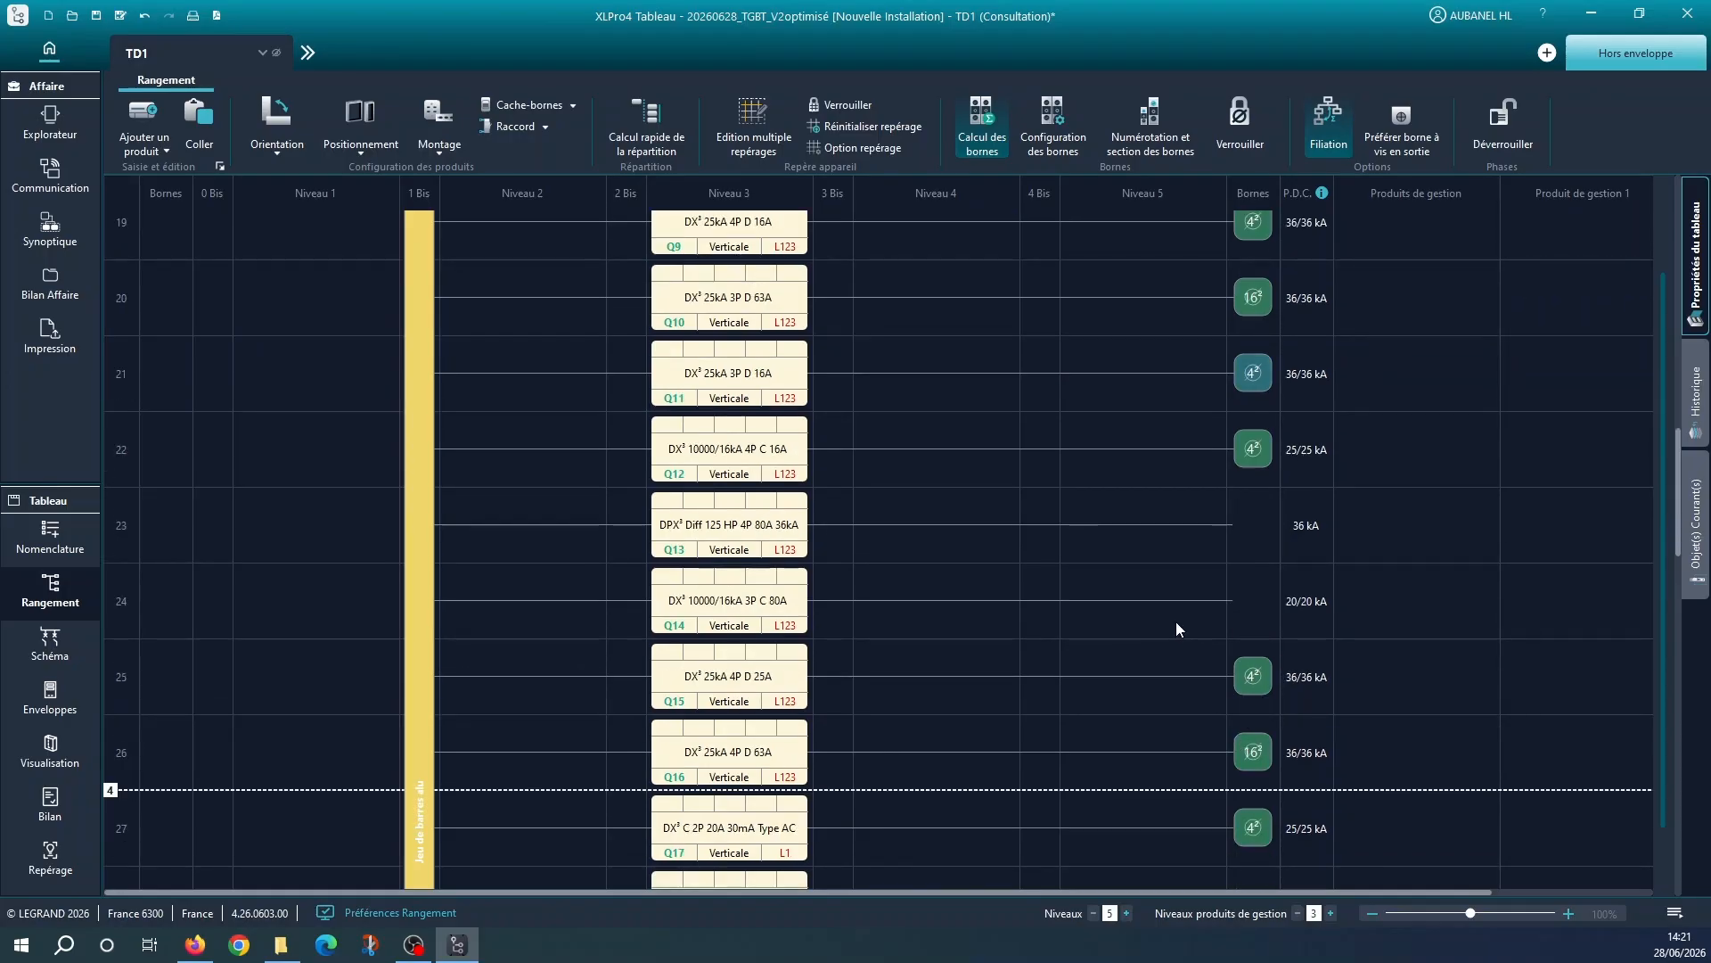
Place further copies of the 3P 4mm² grey terminal on circuits Q20, Q24 and Q25
scroll(1175, 629, "down", 3)
scroll(1200, 627, "down", 1)
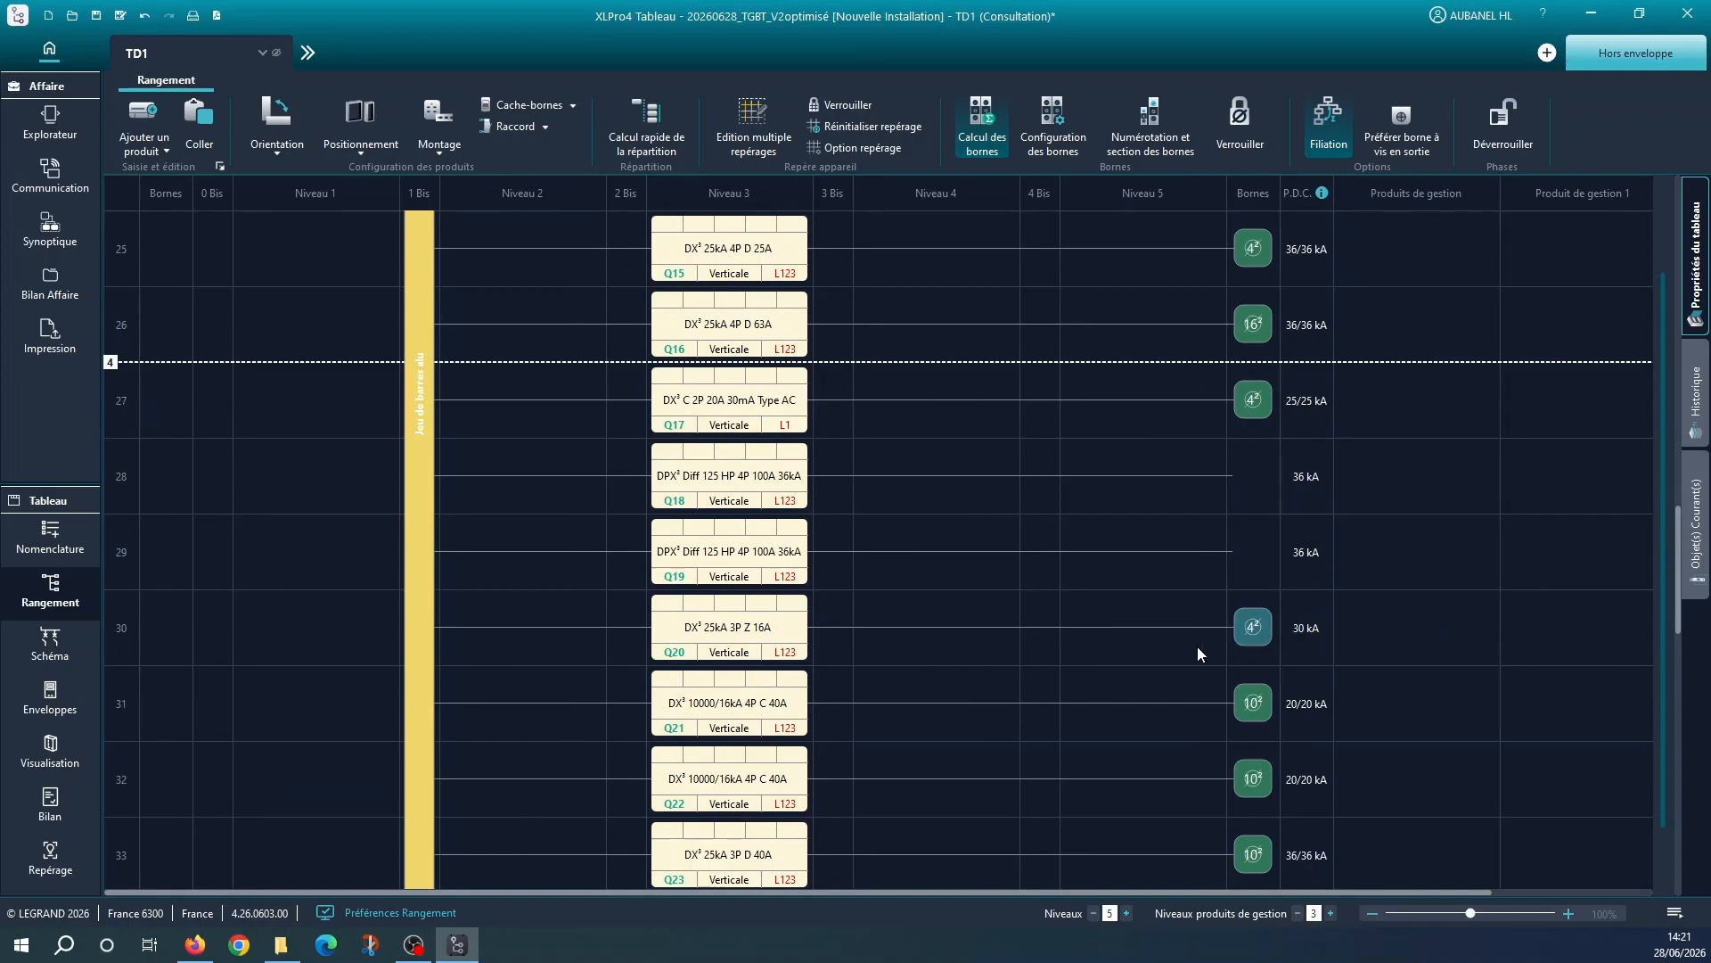
scroll(1199, 651, "down", 3)
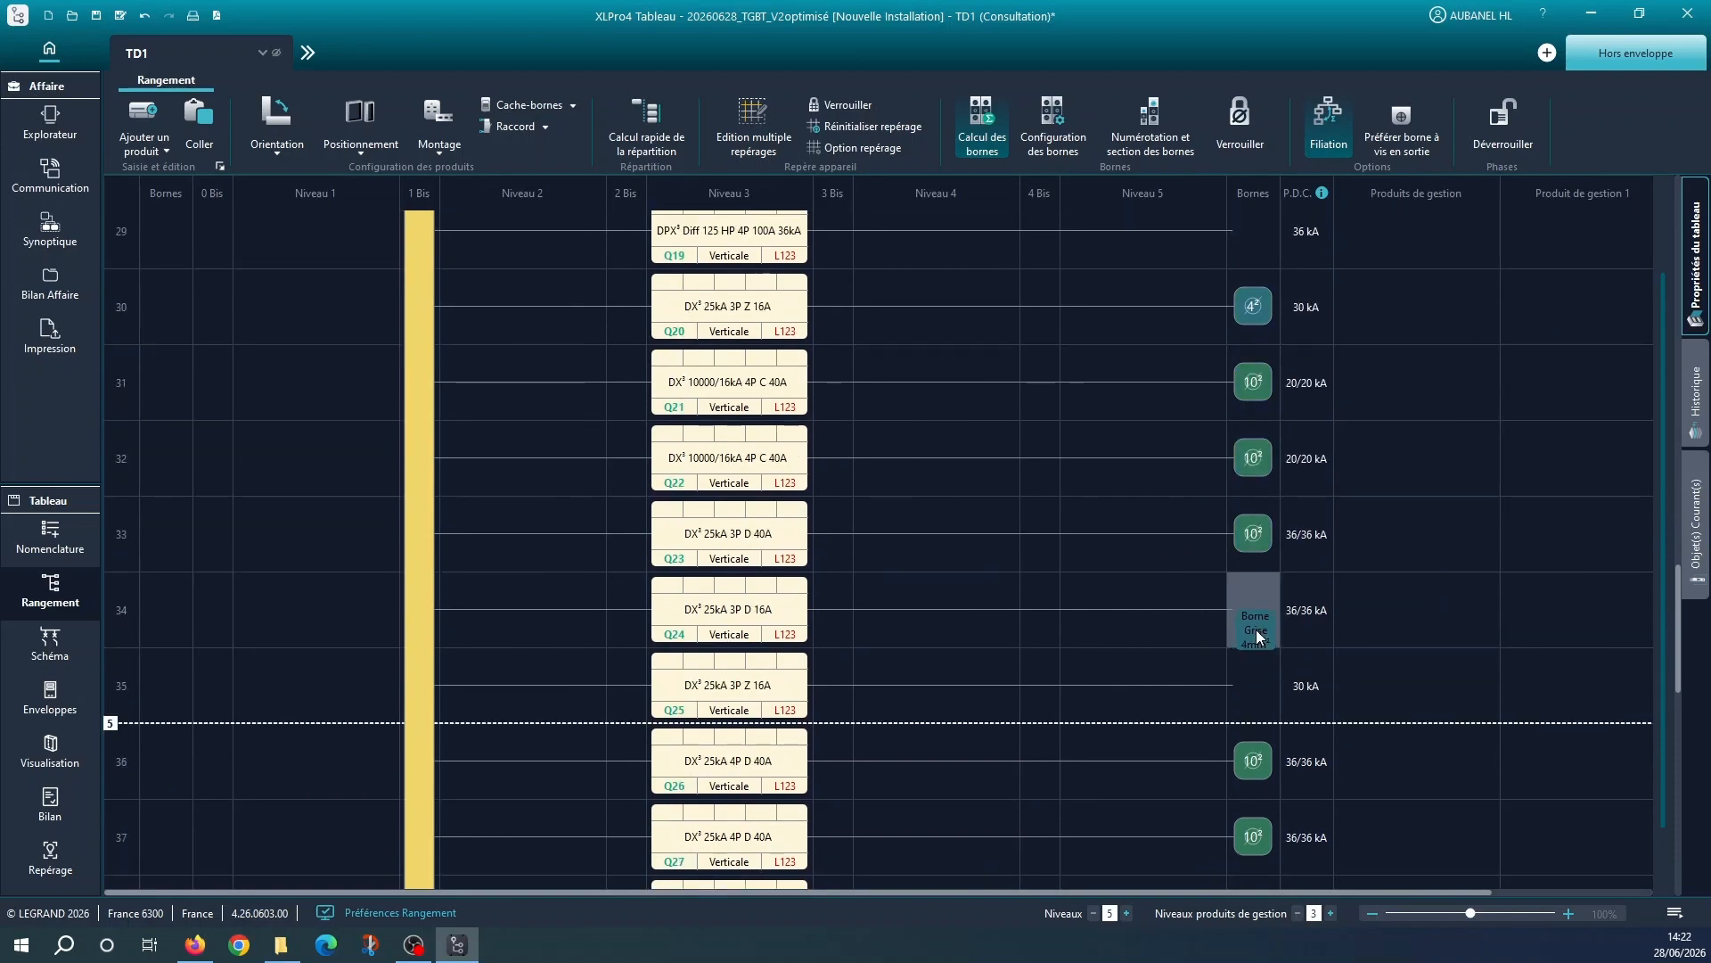
left_click(1255, 629)
left_click(1253, 683)
scroll(1163, 682, "down", 3)
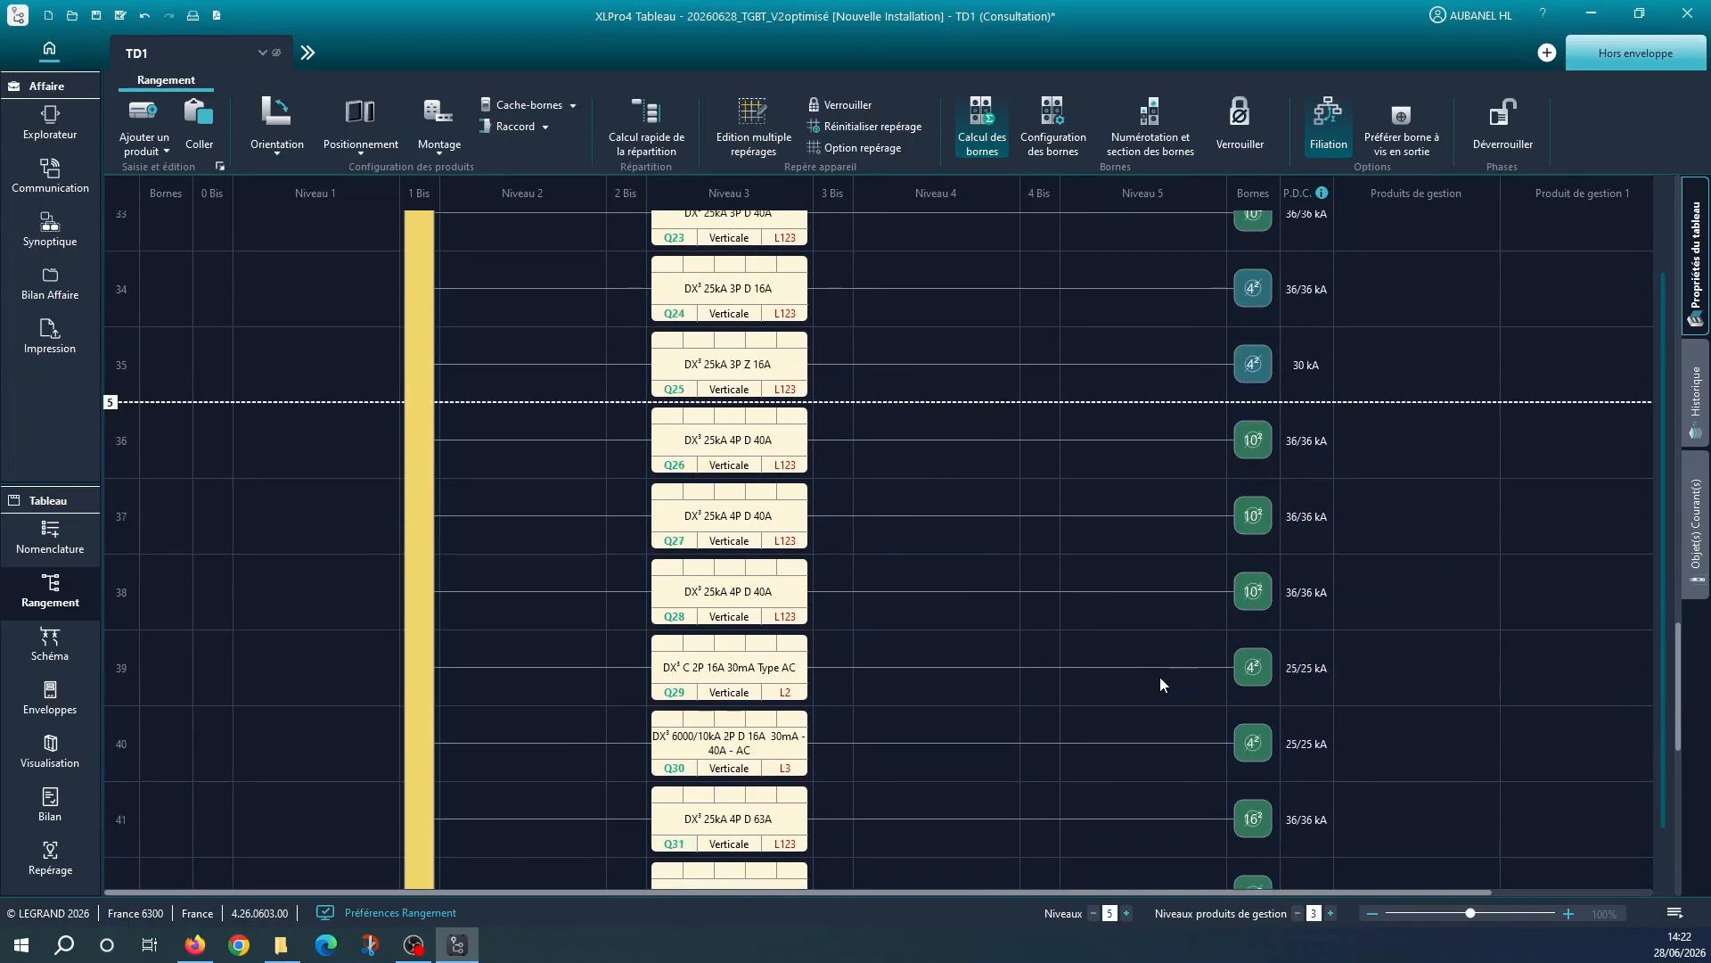
Collapse the traditional distribution block groups downstream of Q4, Q5 and Q6
scroll(1159, 677, "down", 5)
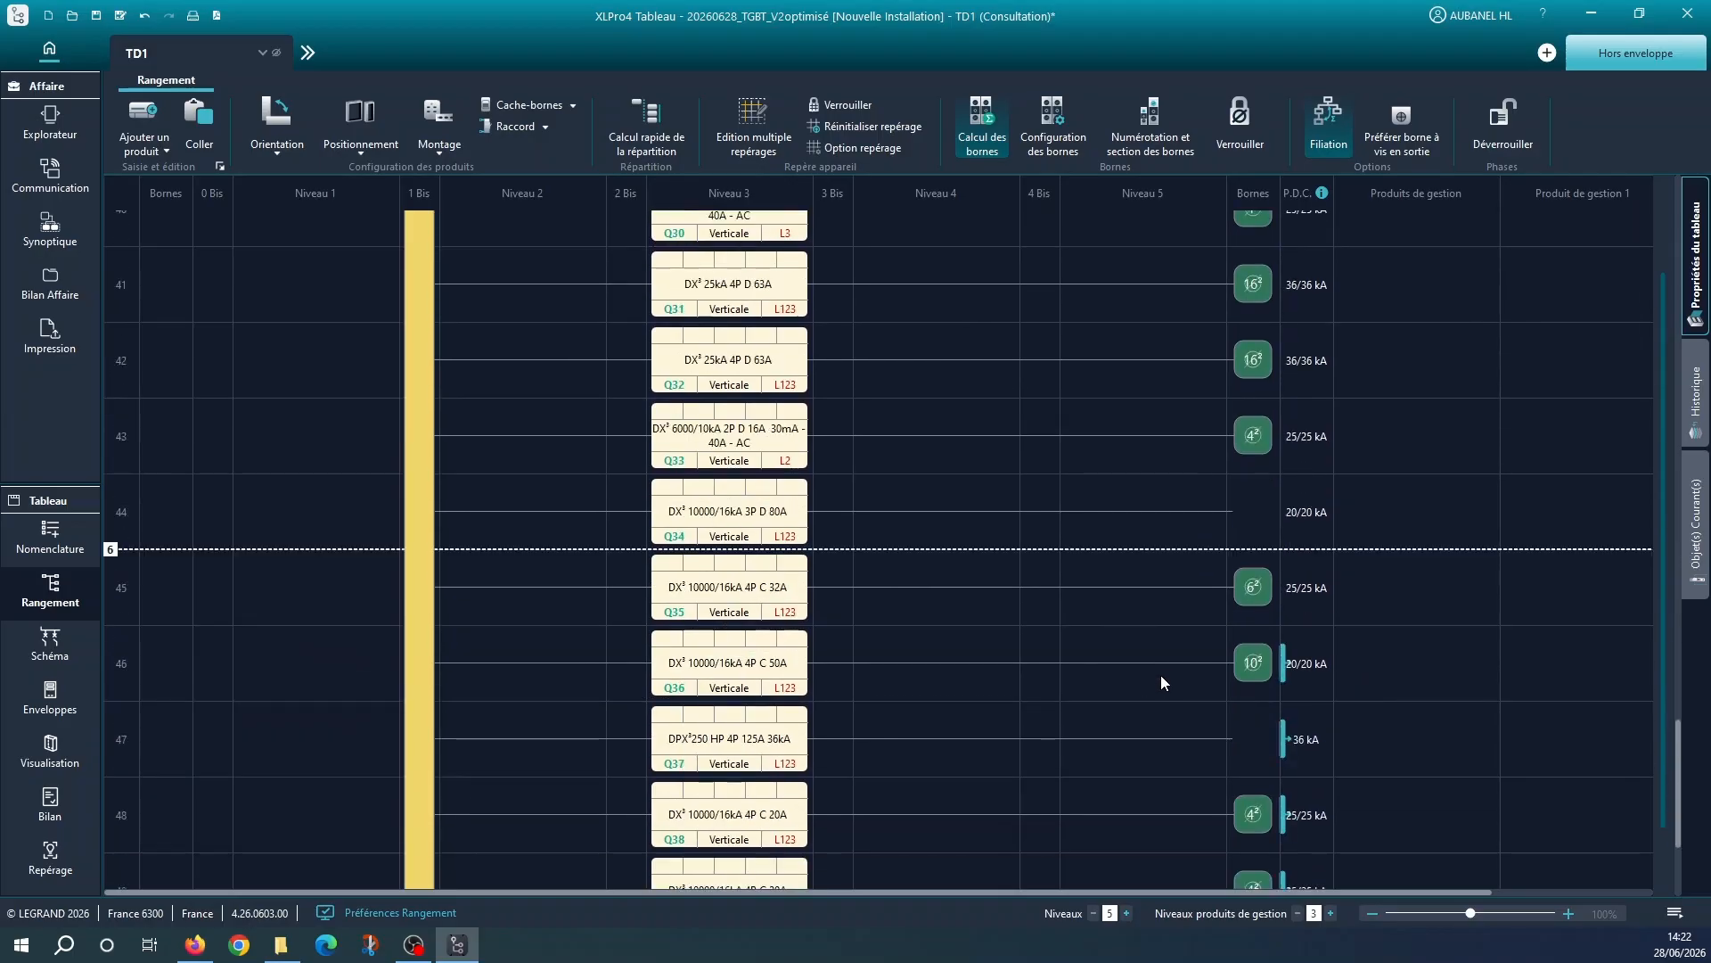
scroll(1185, 638, "down", 1)
scroll(1184, 644, "down", 2)
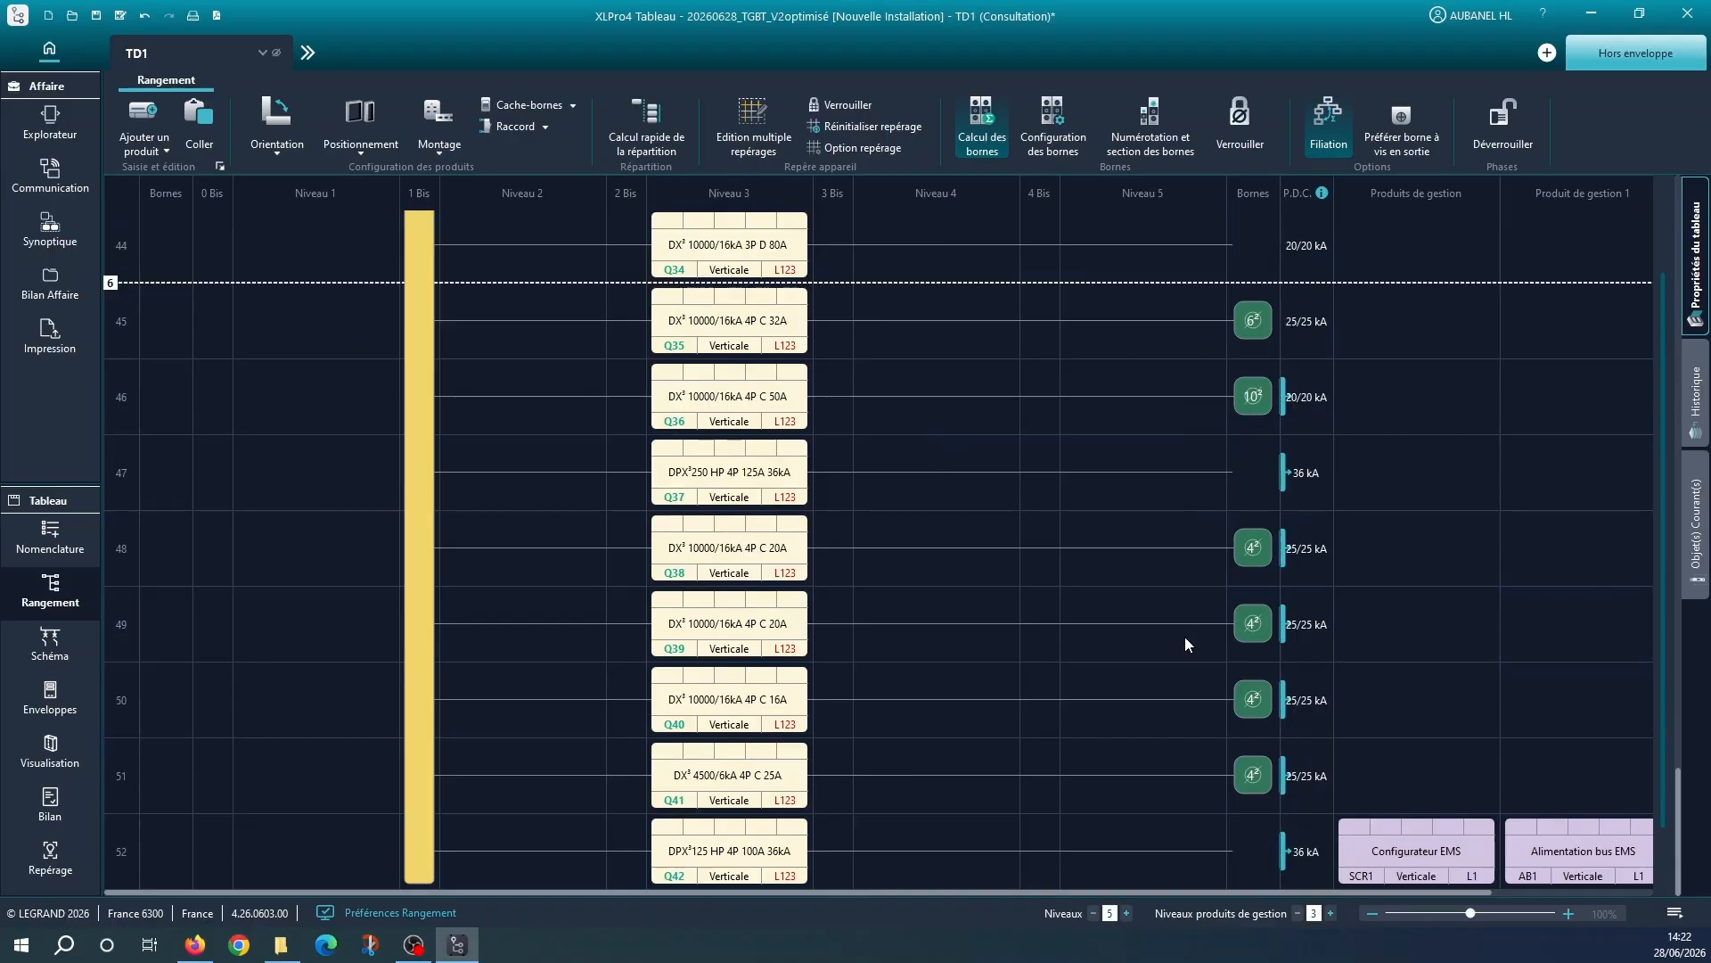
scroll(1185, 640, "up", 13)
scroll(1185, 636, "up", 16)
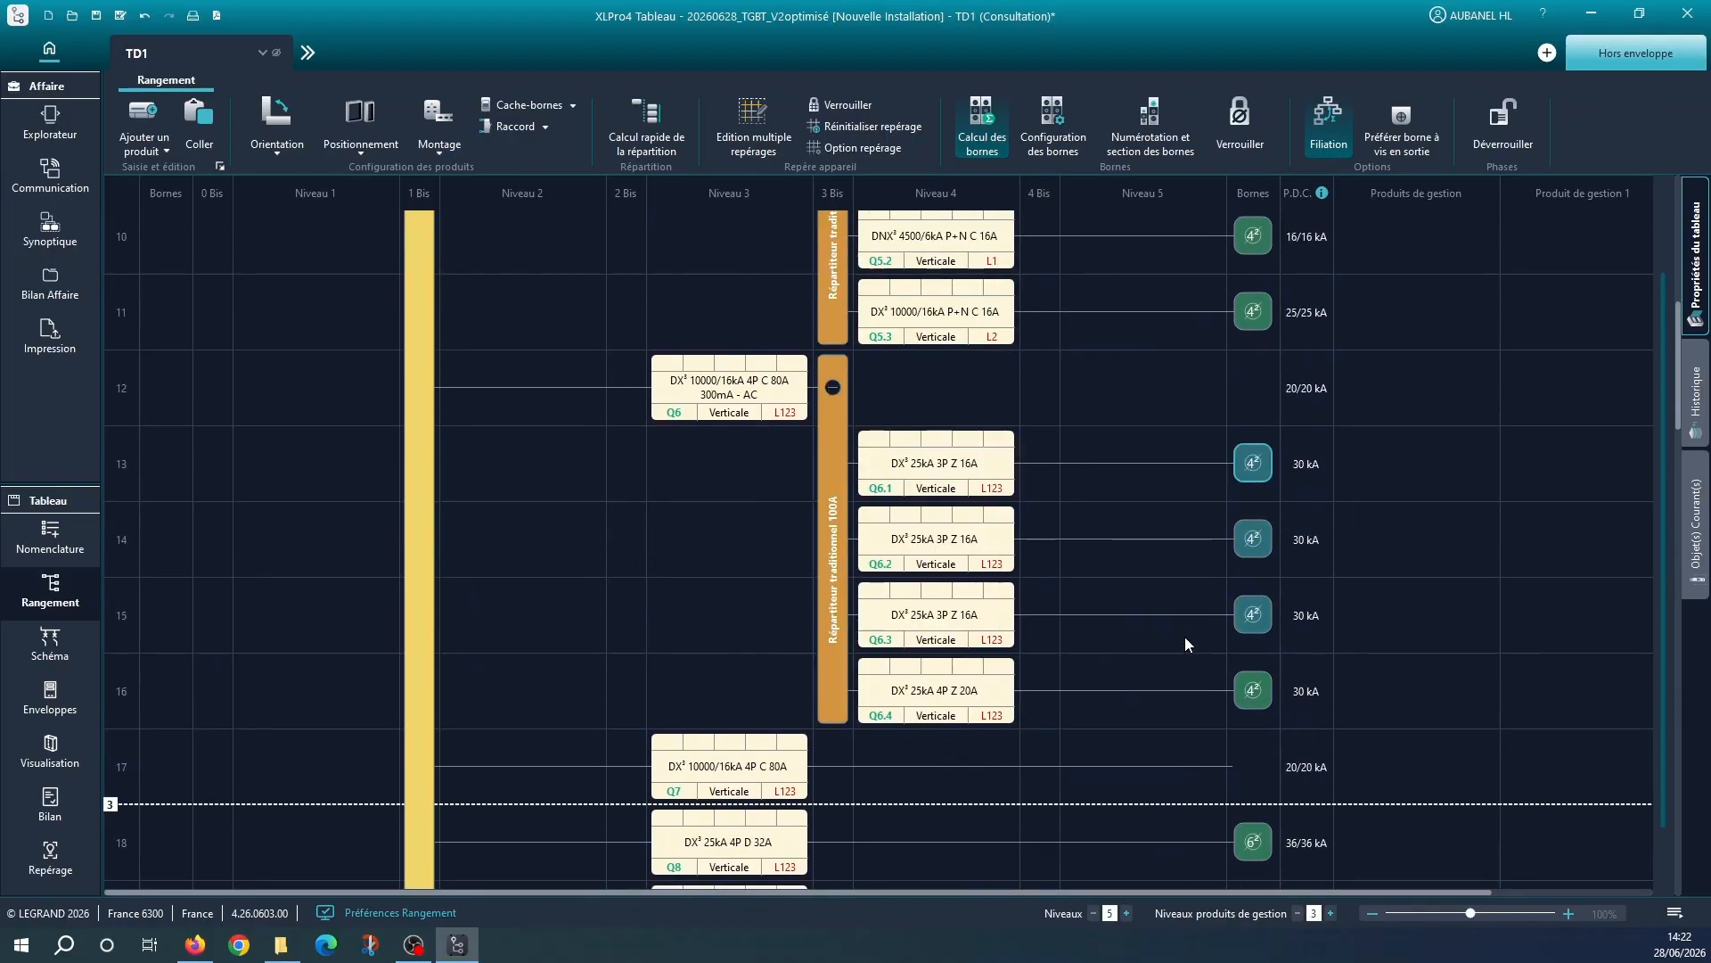
scroll(1184, 637, "up", 3)
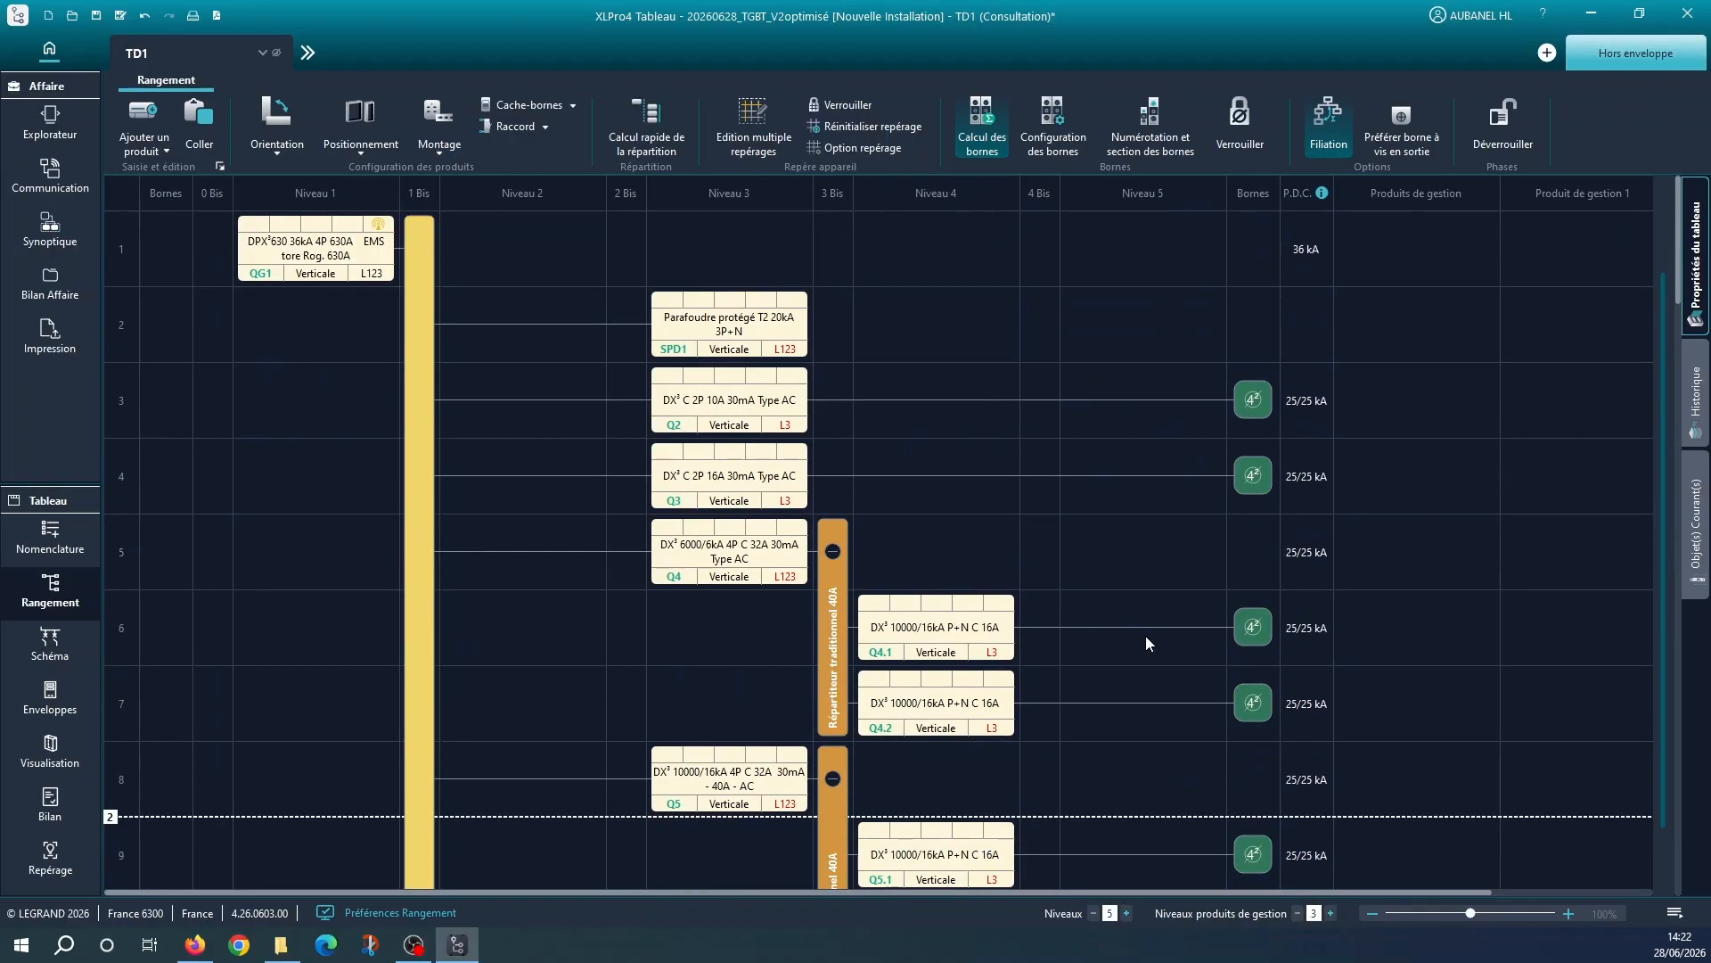
left_click(834, 554)
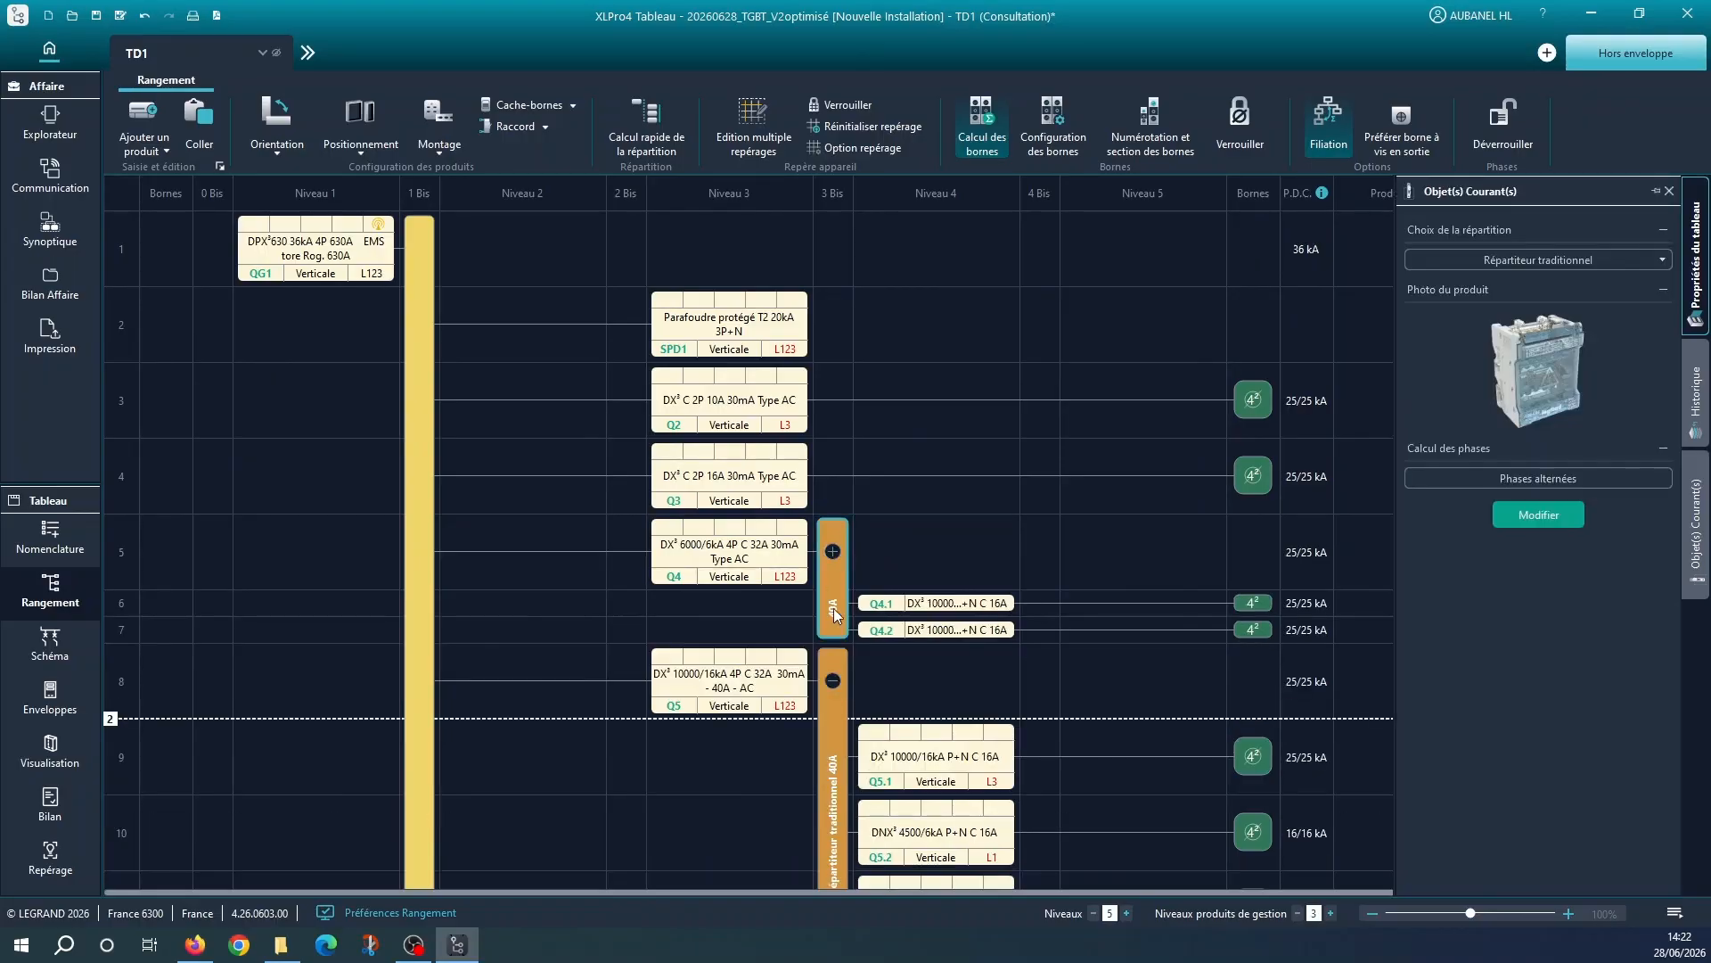
left_click(833, 681)
scroll(830, 659, "down", 3)
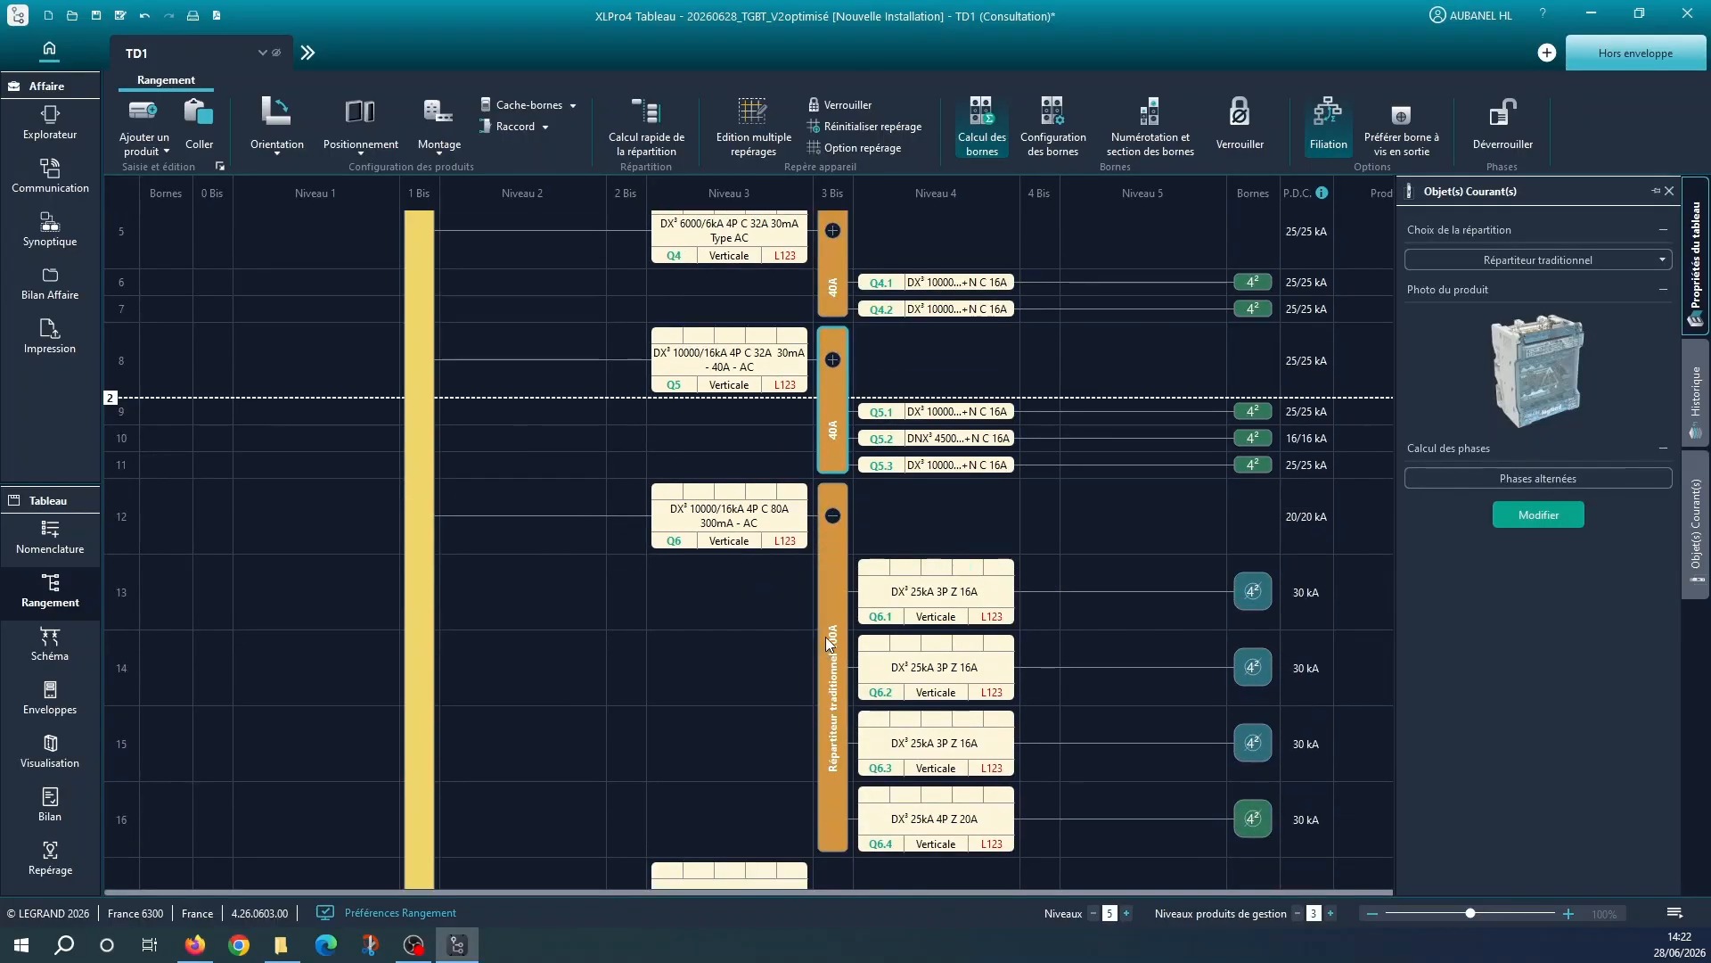
left_click(832, 516)
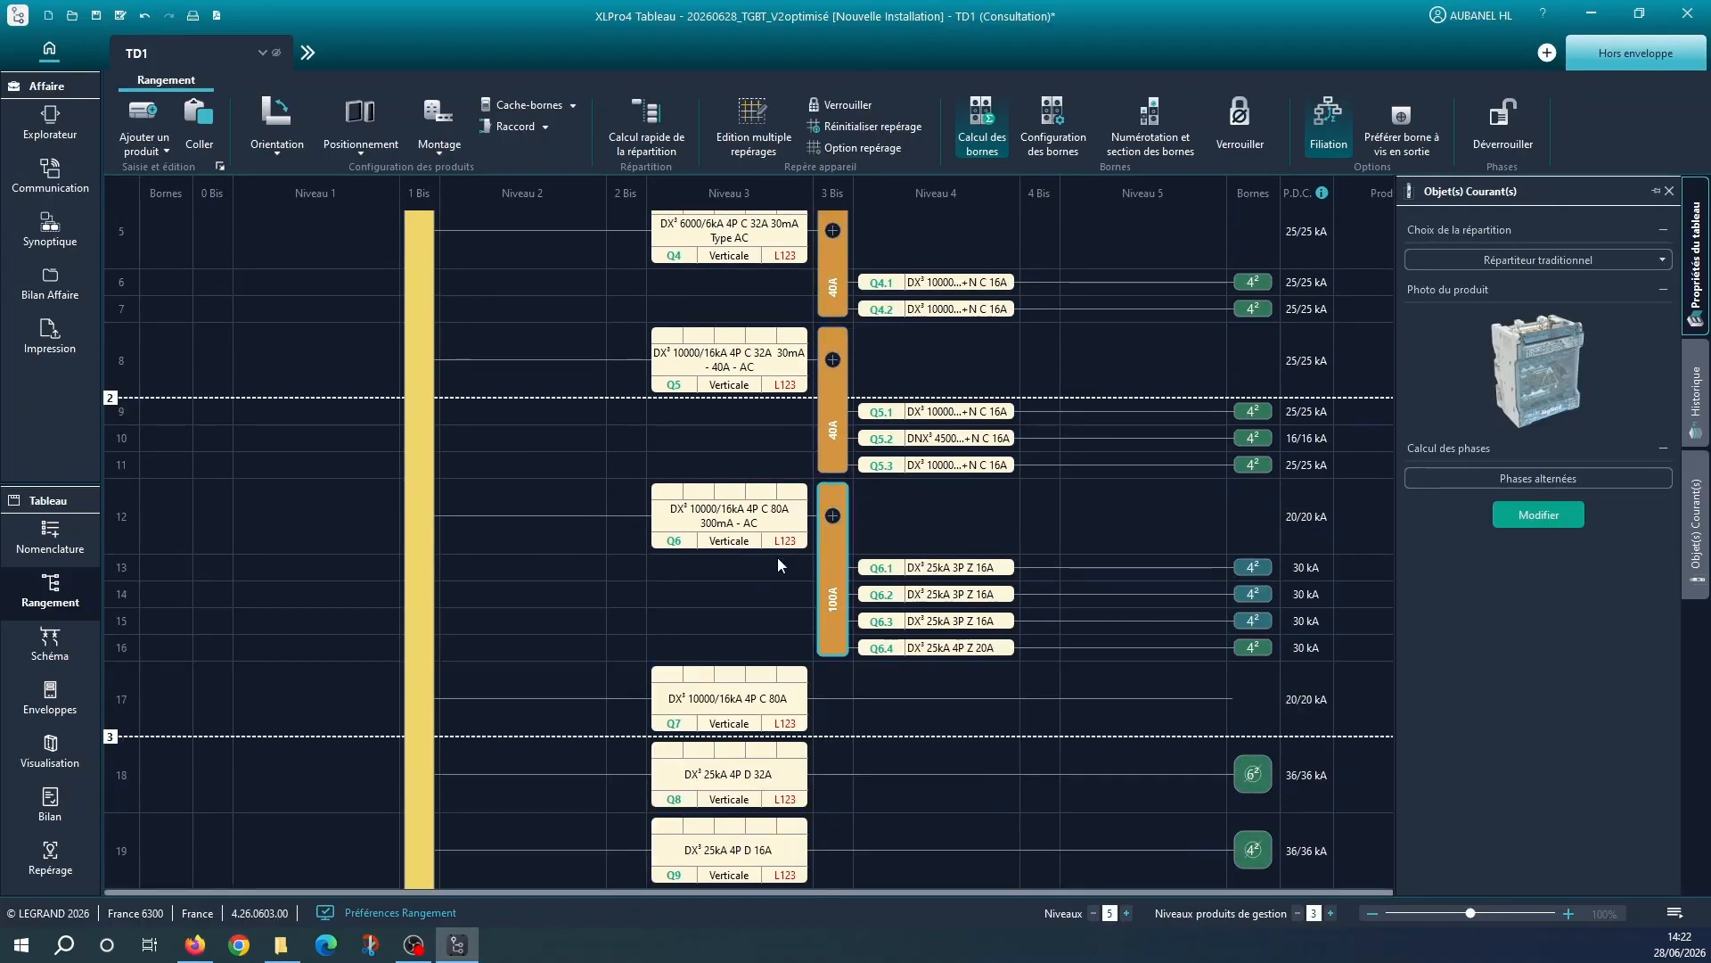
Place a copy of the additional 3P terminal on Q7 and change it to a 35mm² screw-type (A vis) terminal
scroll(867, 559, "down", 3)
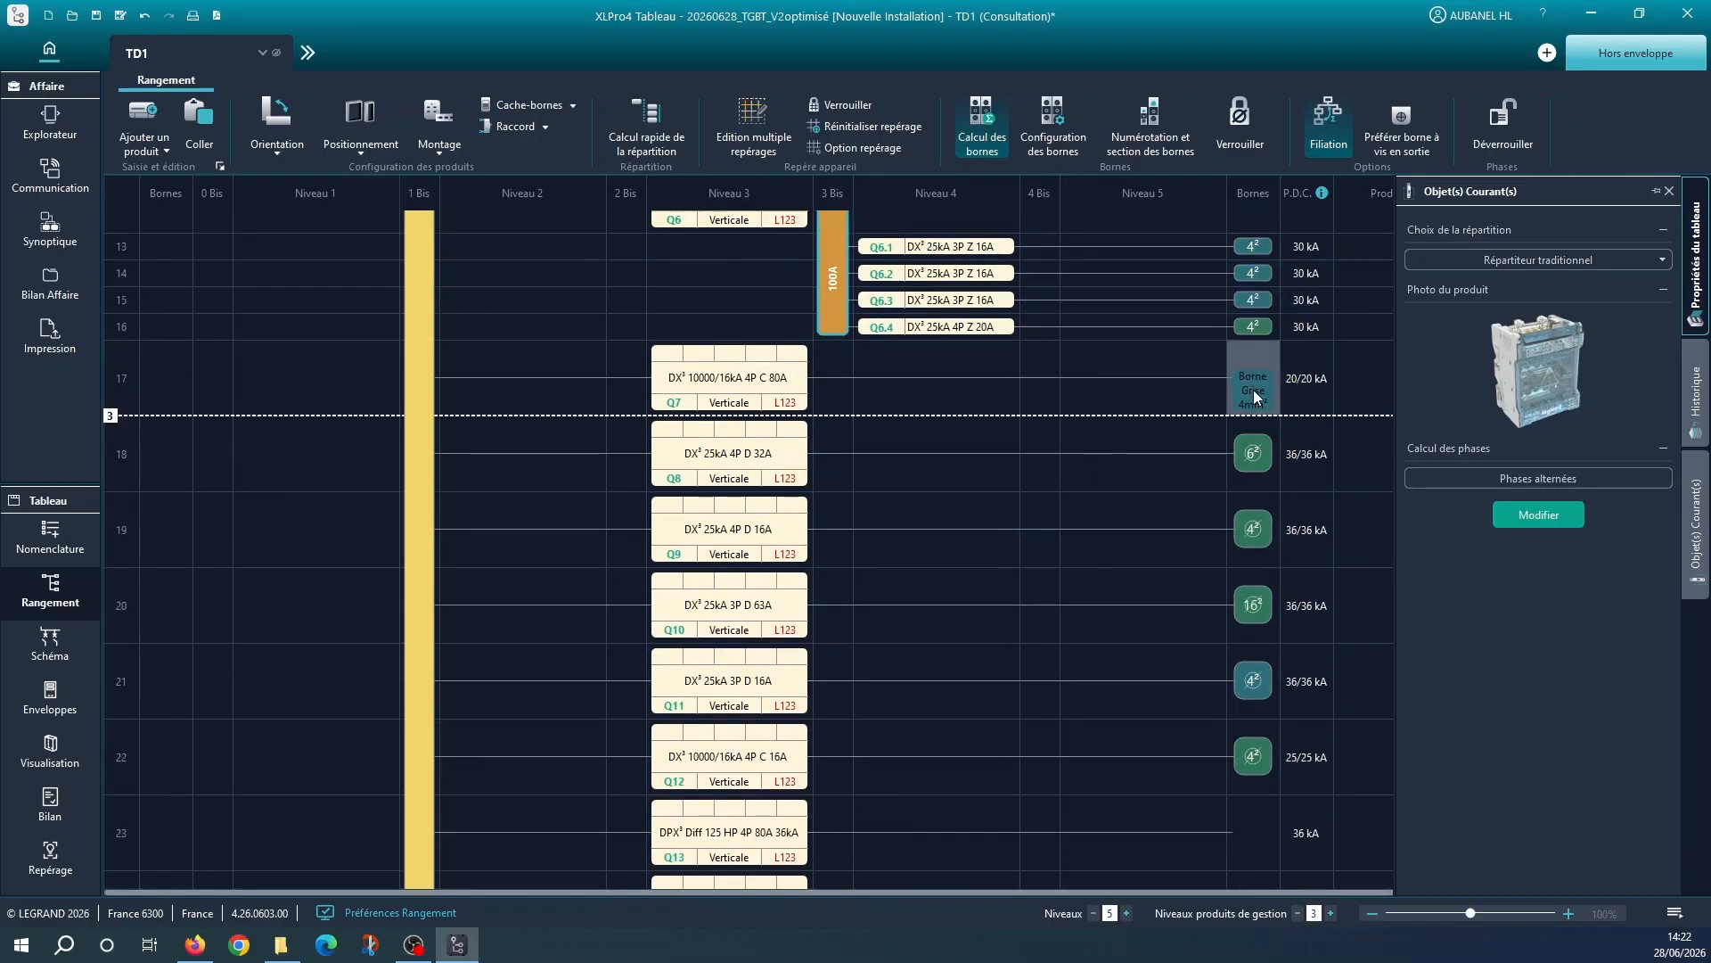
left_click(1252, 381)
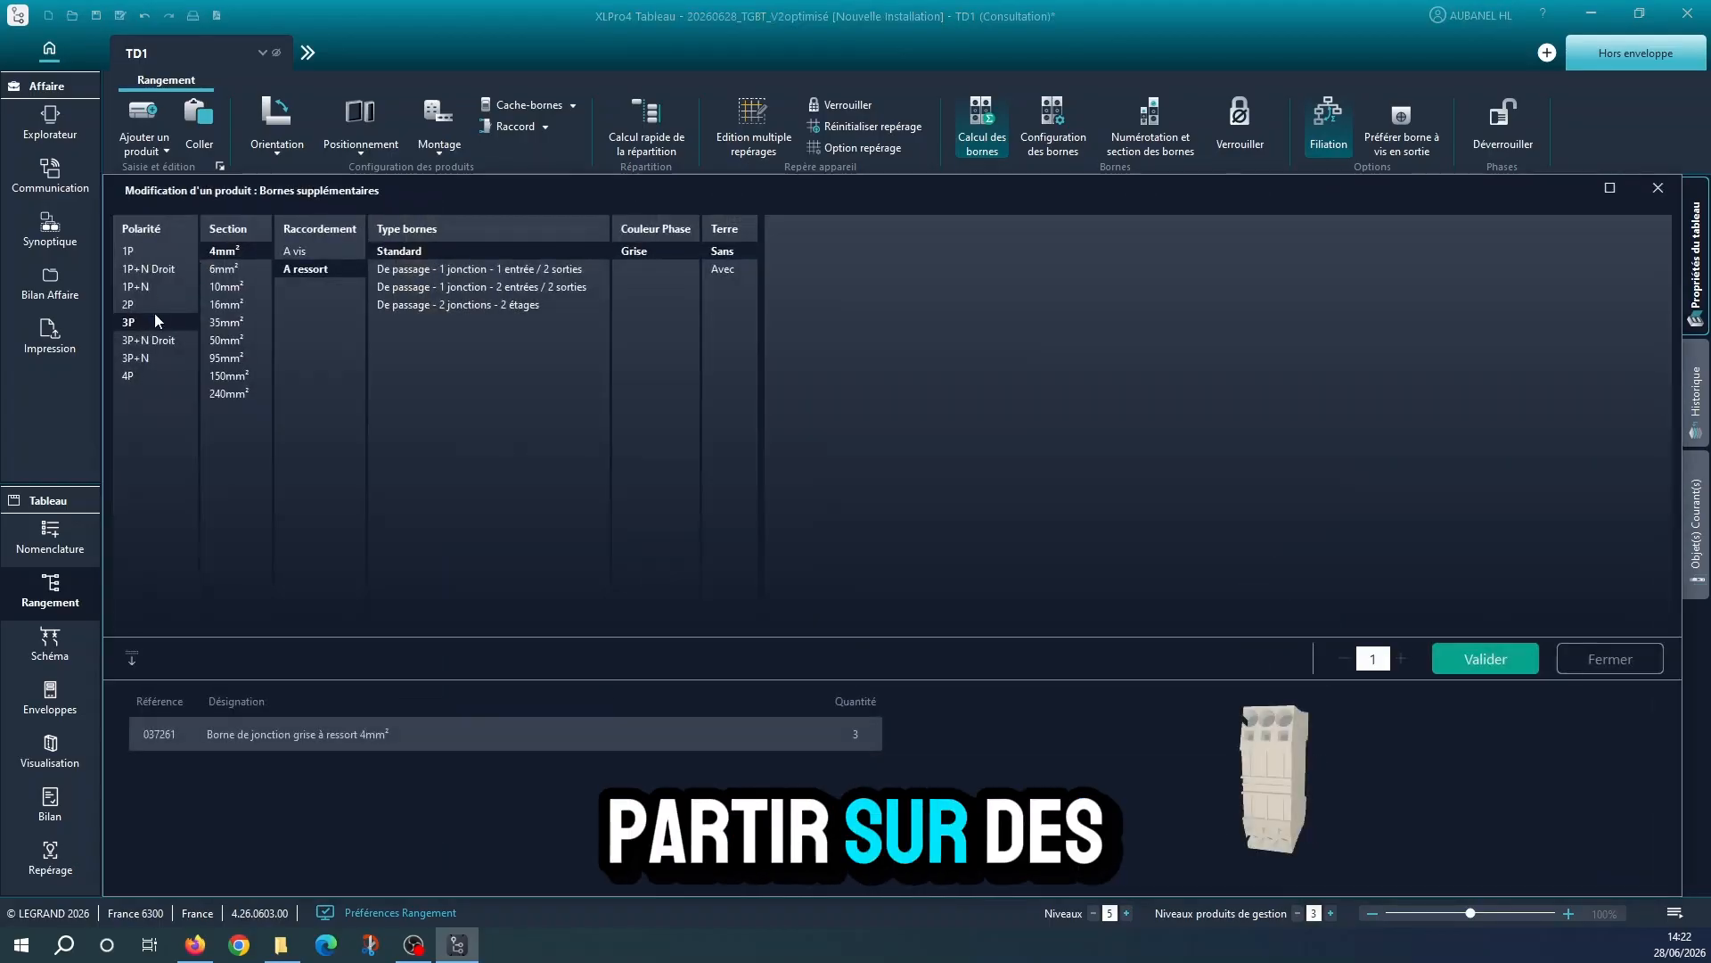
left_click(225, 322)
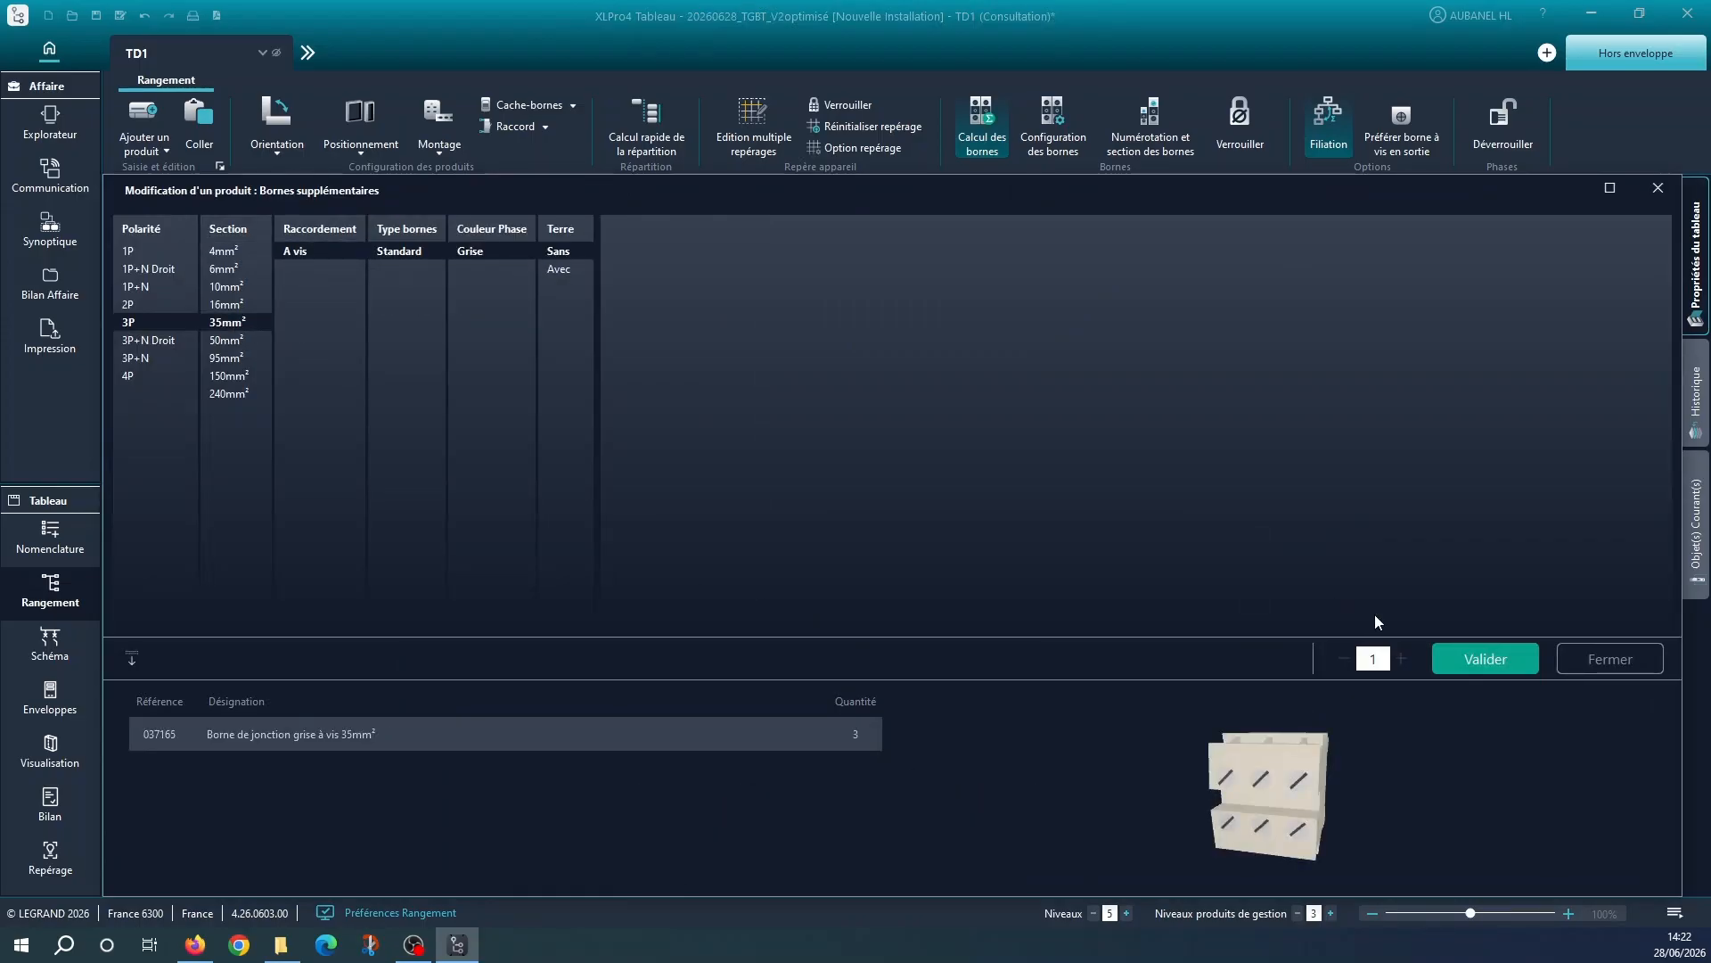
left_click(1472, 658)
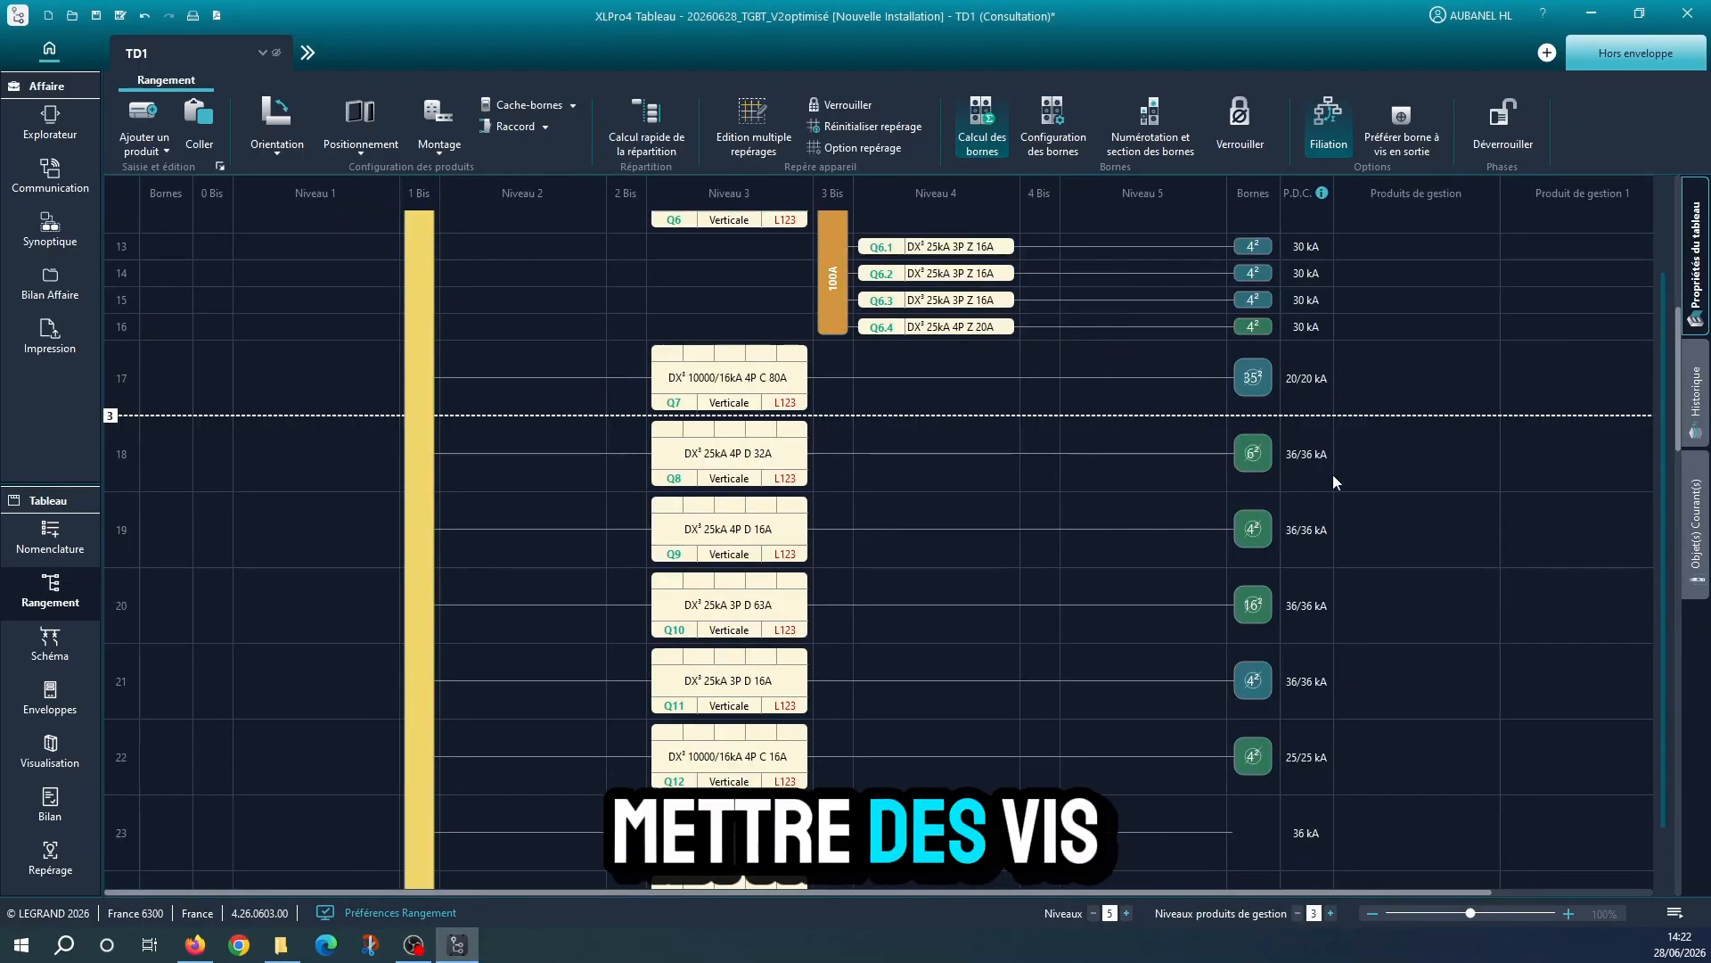
Copy Q7's 35mm² grey terminal onto circuits Q13, Q14, Q18 and Q19
left_click_drag(1266, 391, 1254, 823)
scroll(1151, 765, "down", 4)
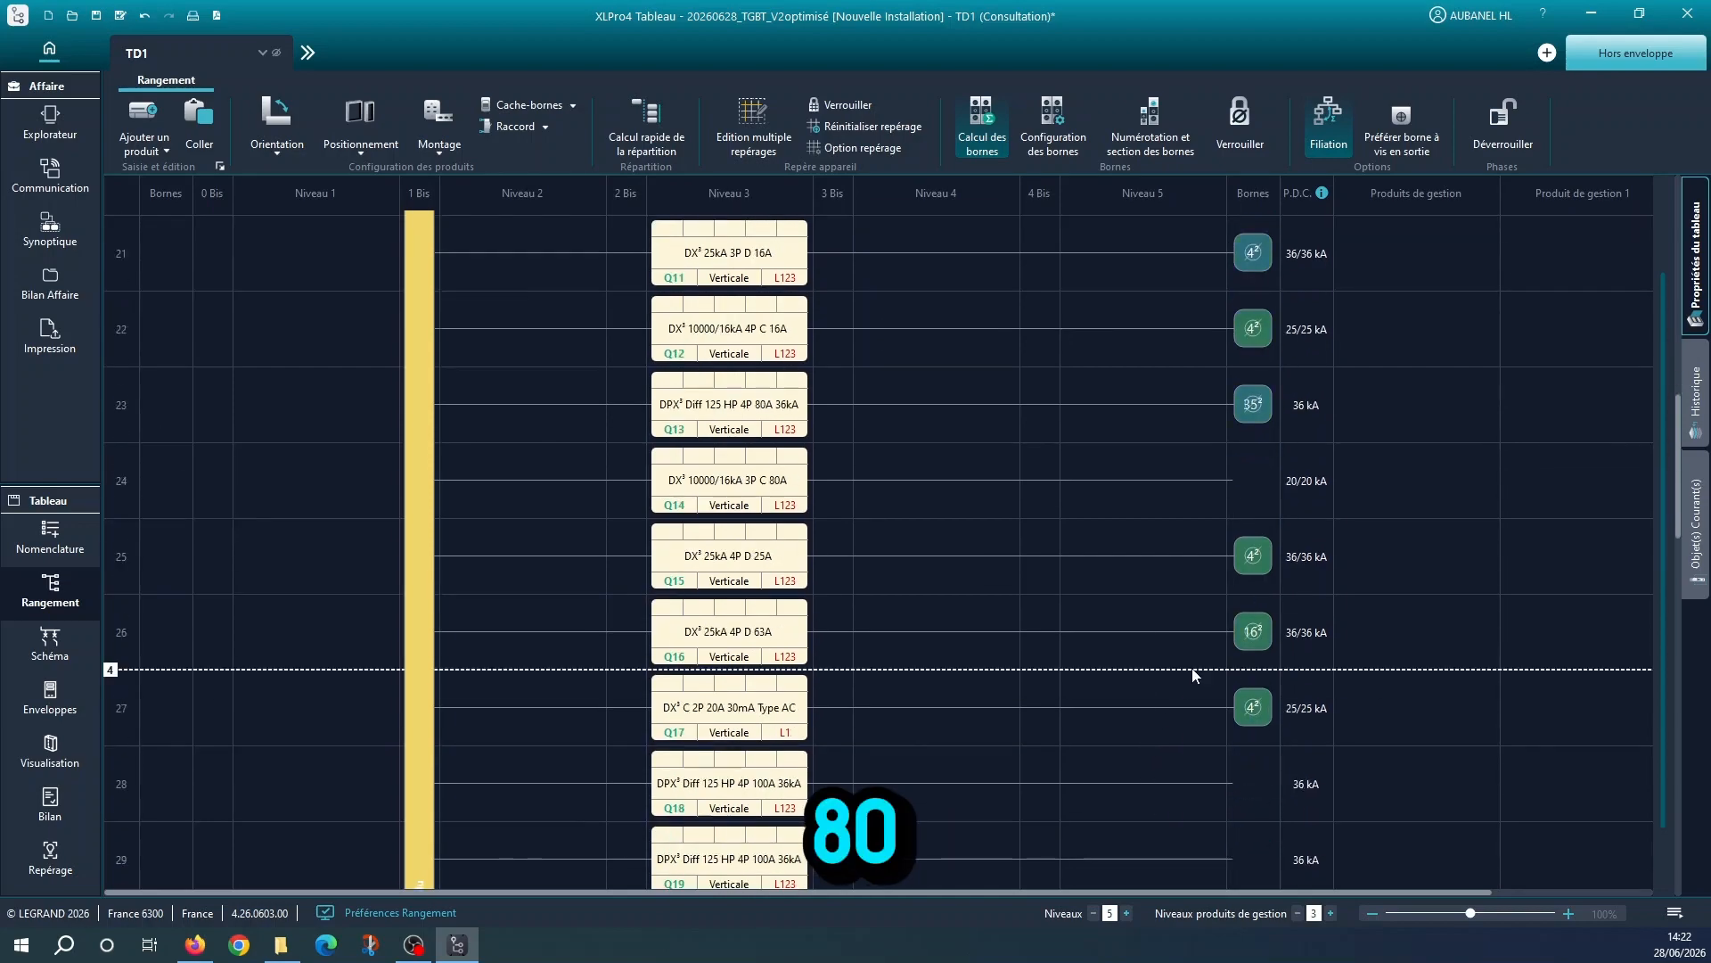
left_click_drag(1254, 406, 1249, 488)
left_click_drag(1264, 790, 1237, 541)
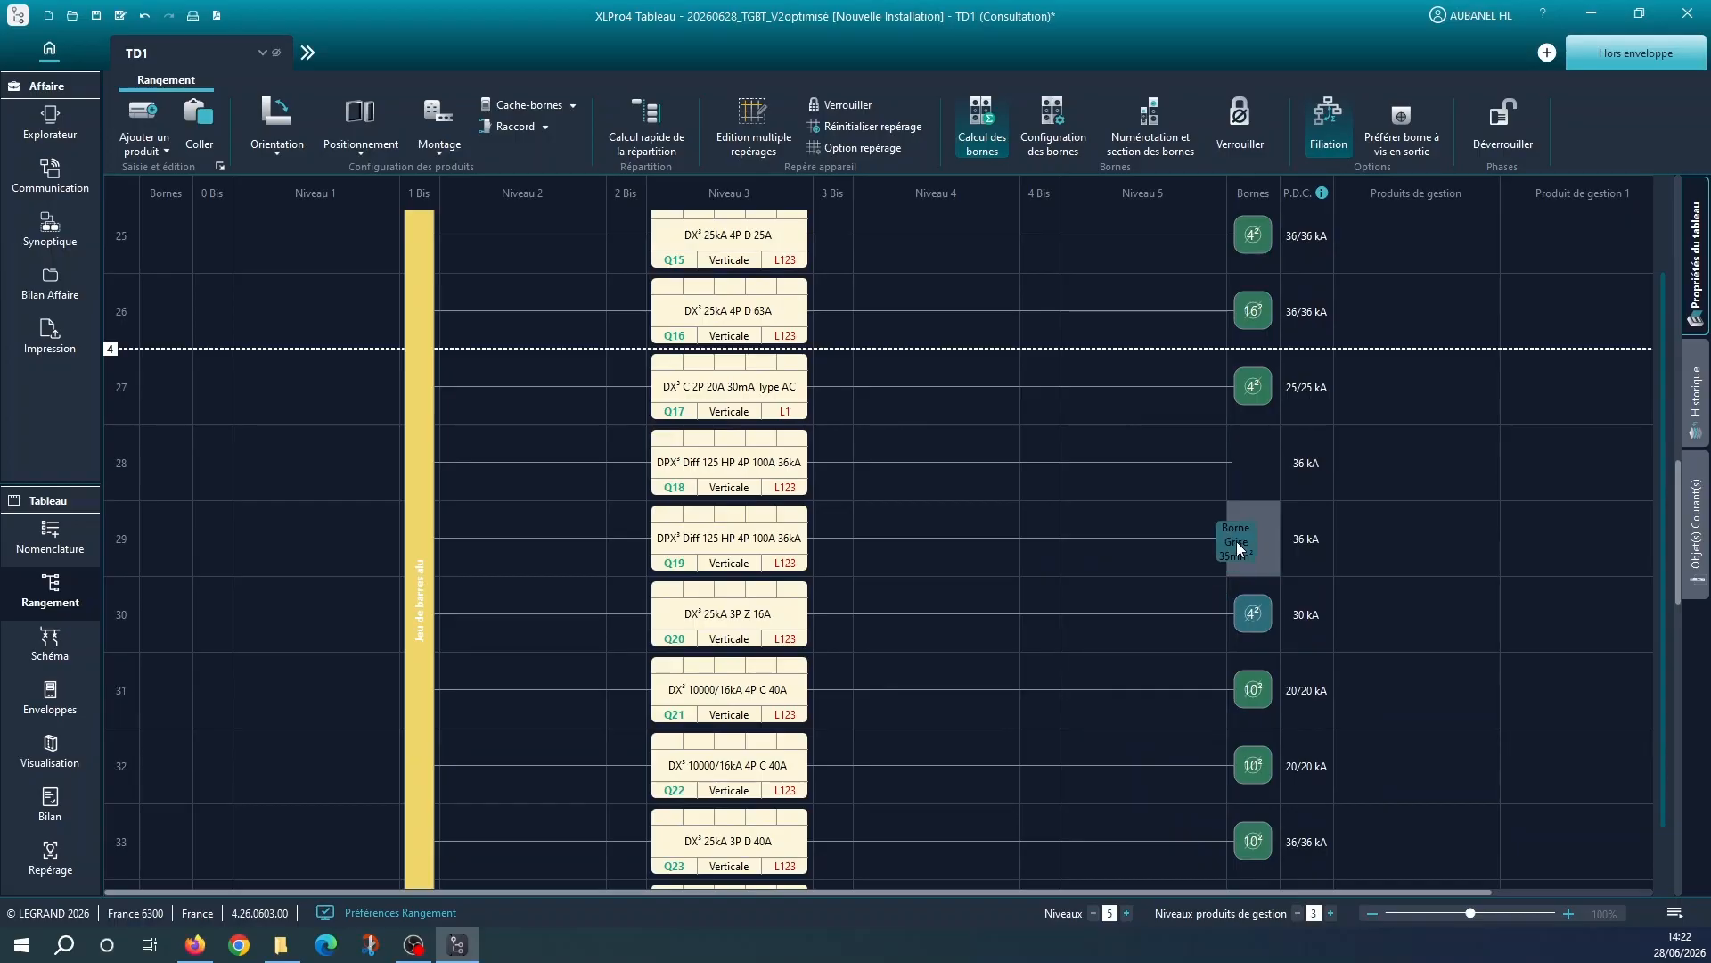
left_click_drag(1280, 464, 1269, 456)
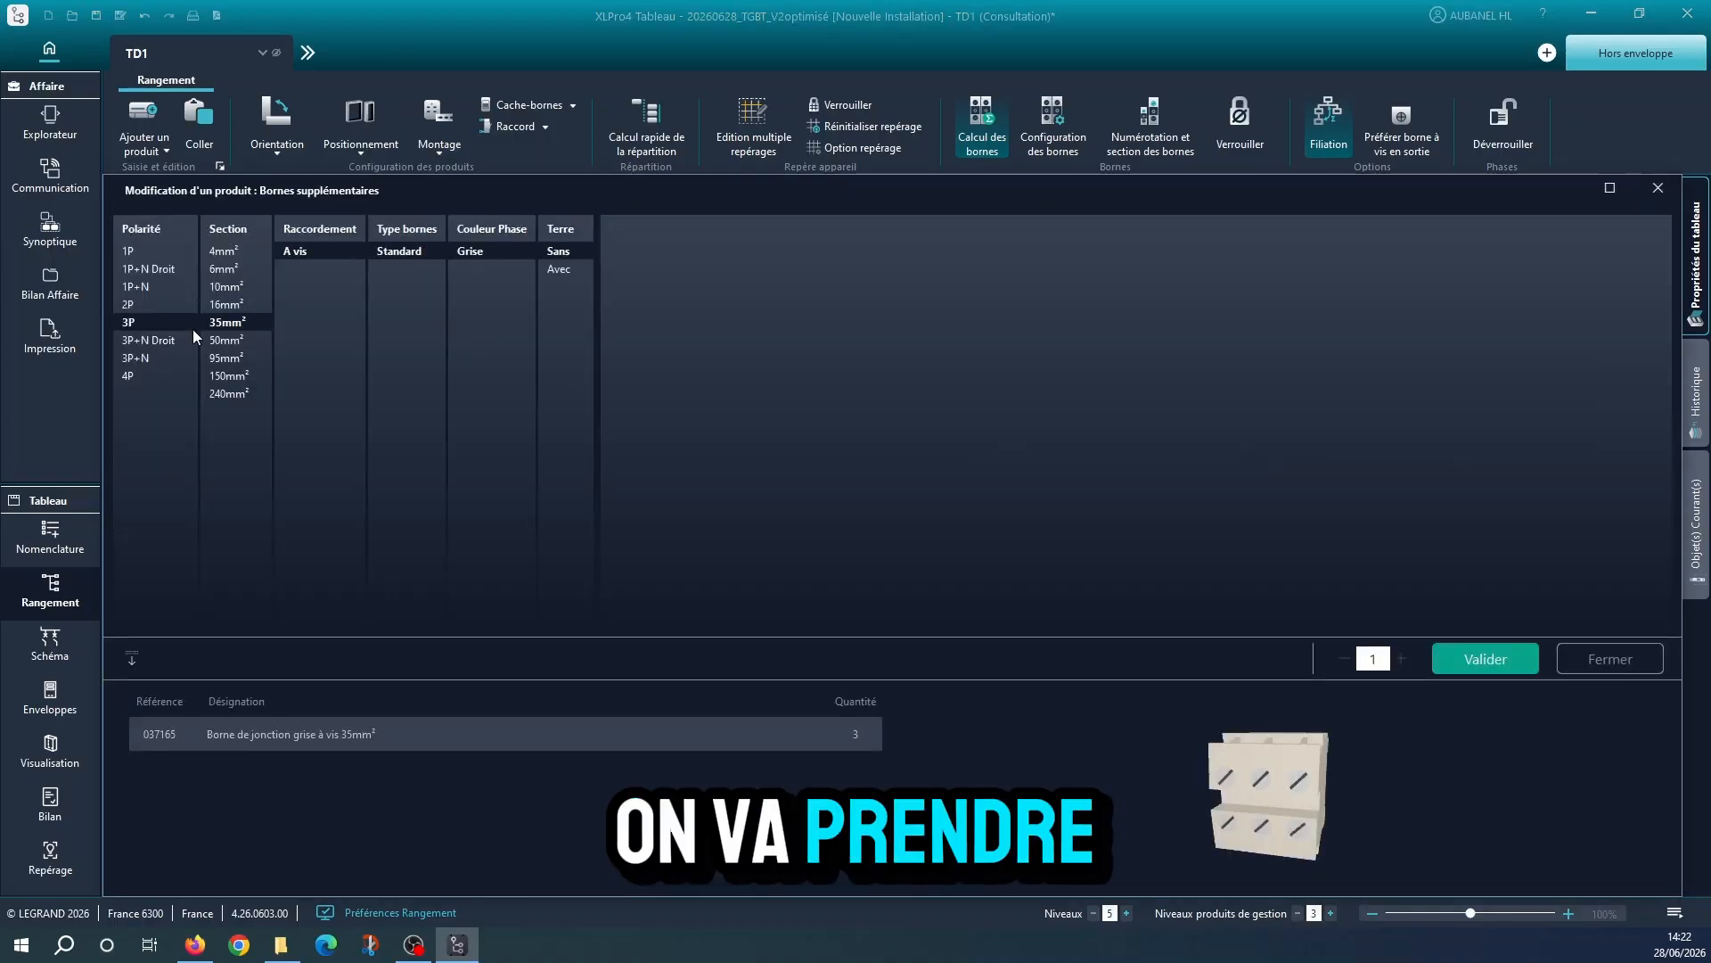
Set the section of the additional terminals on Q18 and Q19 to 50mm²
left_click(219, 340)
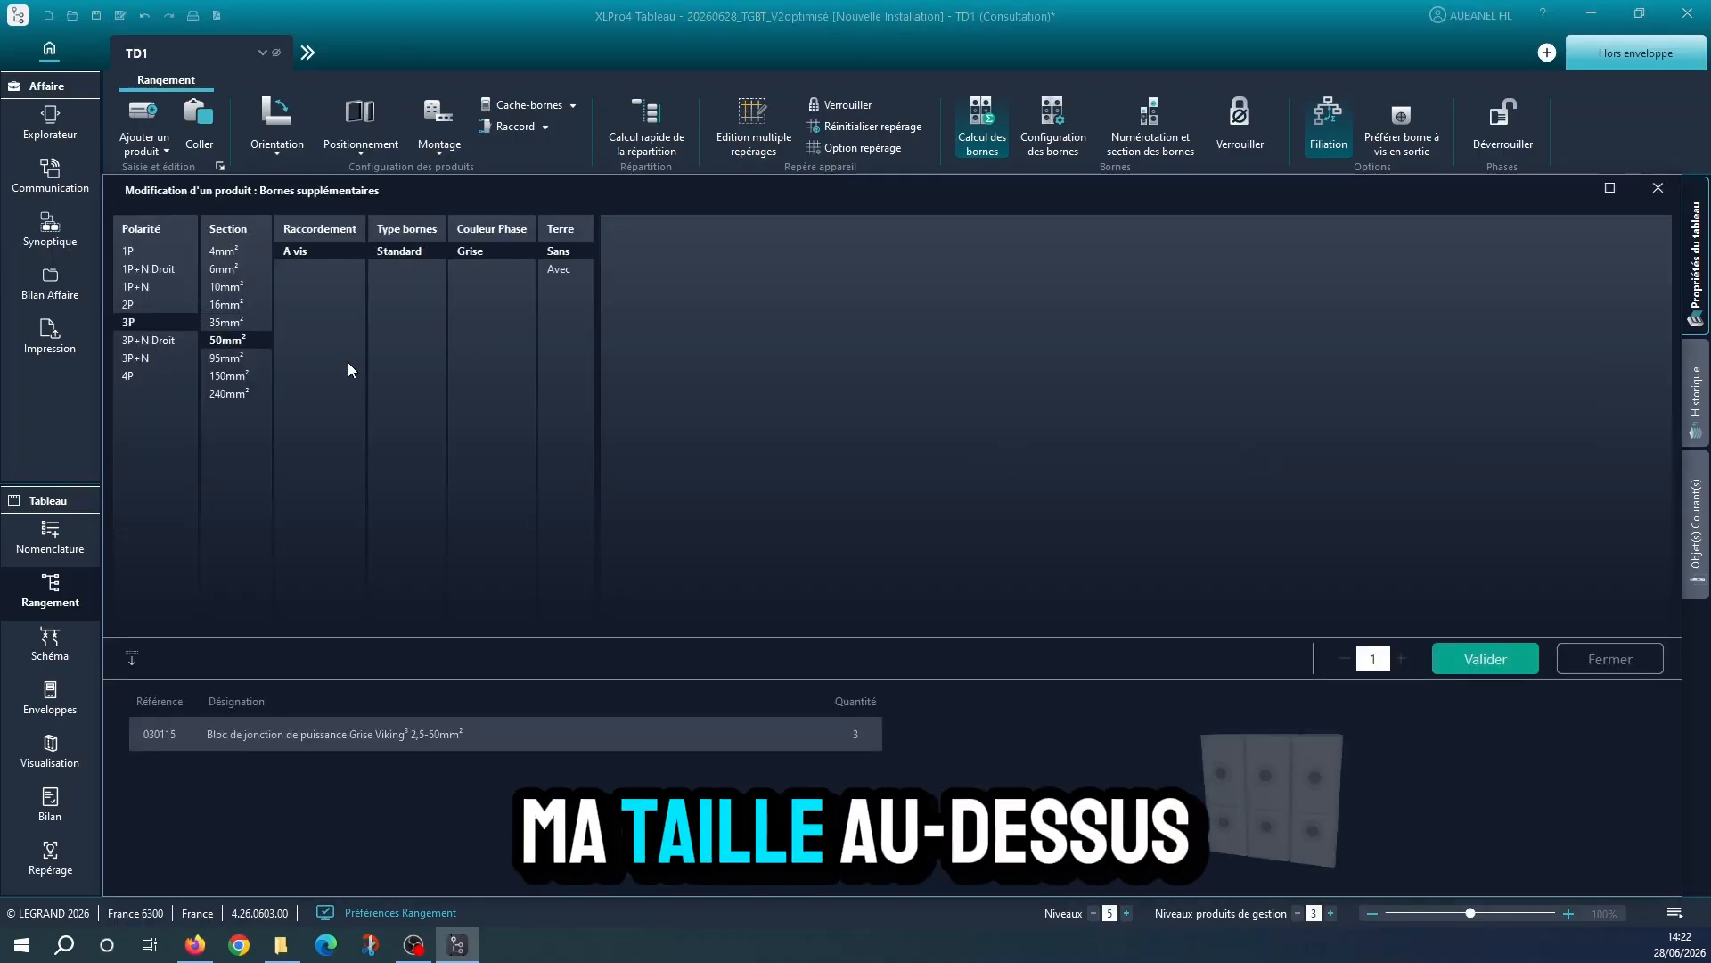
left_click(1453, 660)
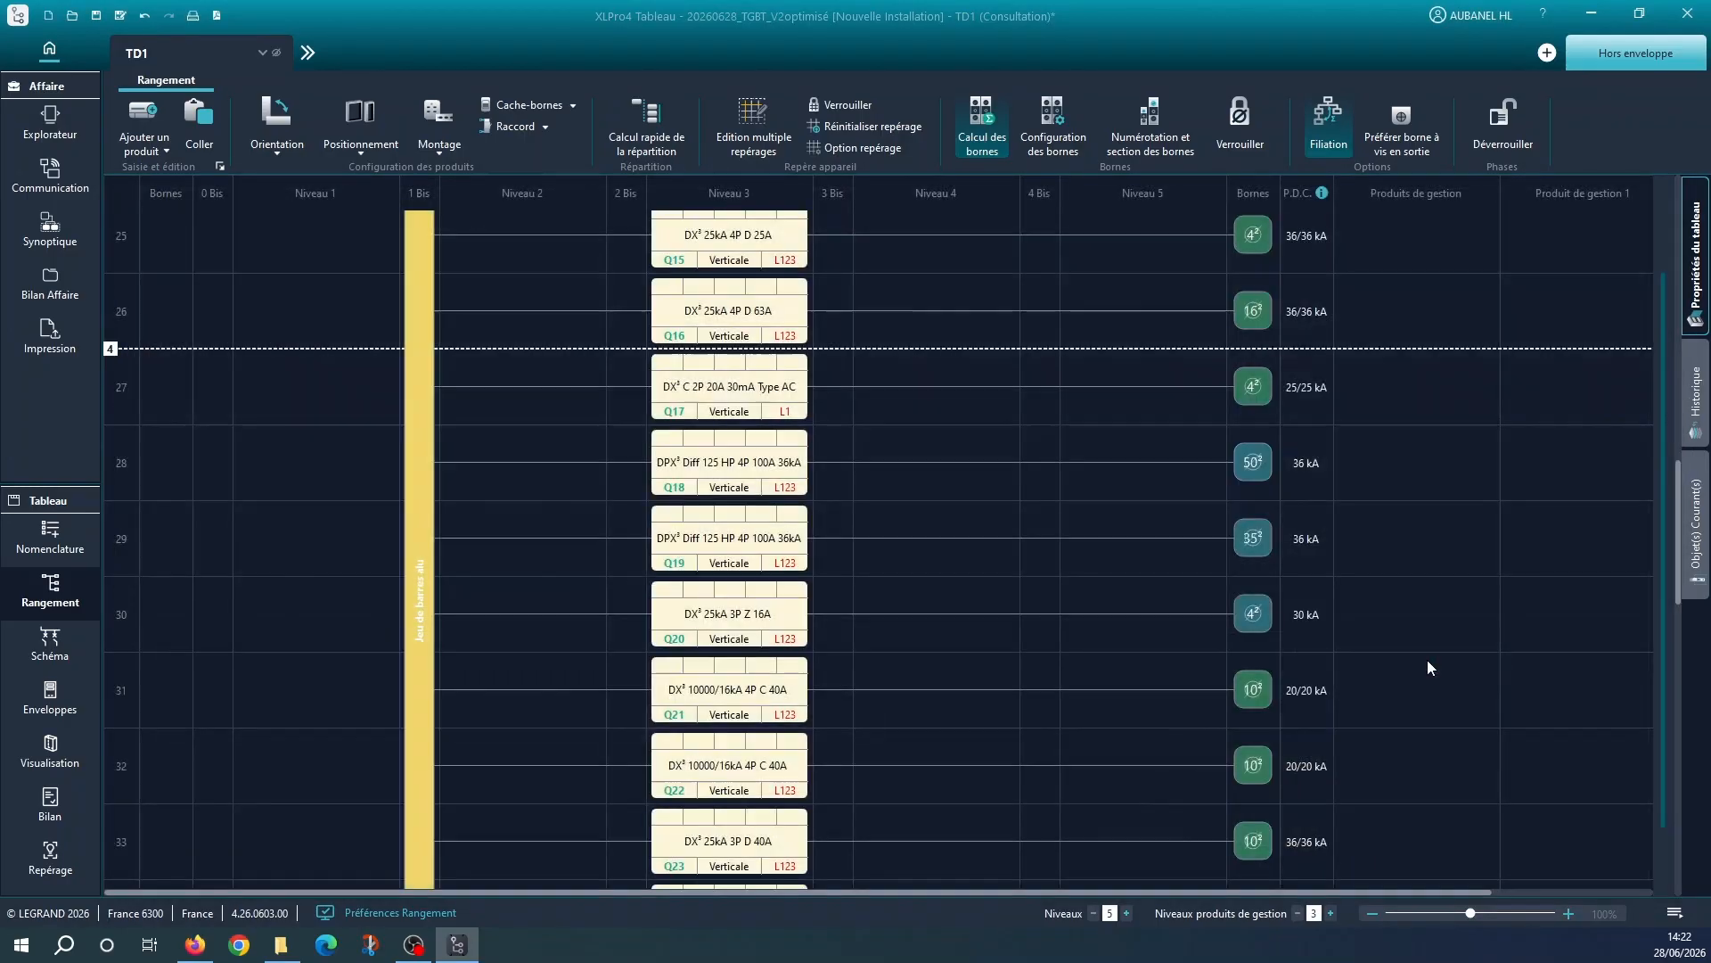
left_click(1260, 549)
left_click(227, 340)
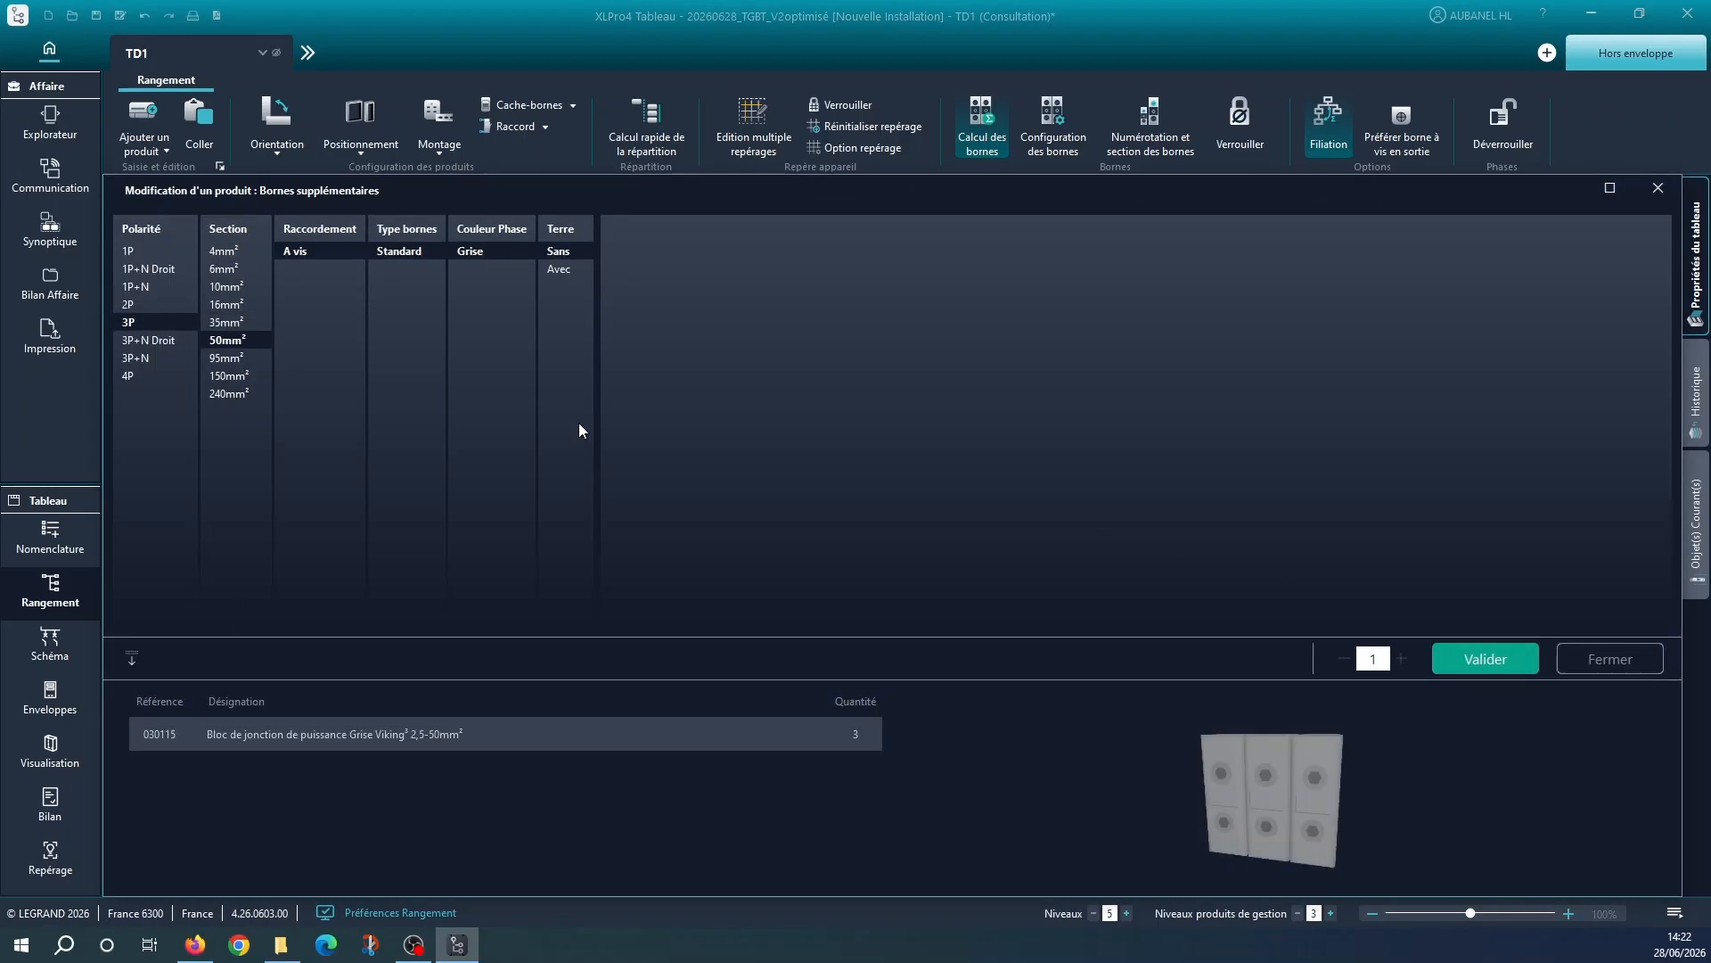
left_click(1485, 659)
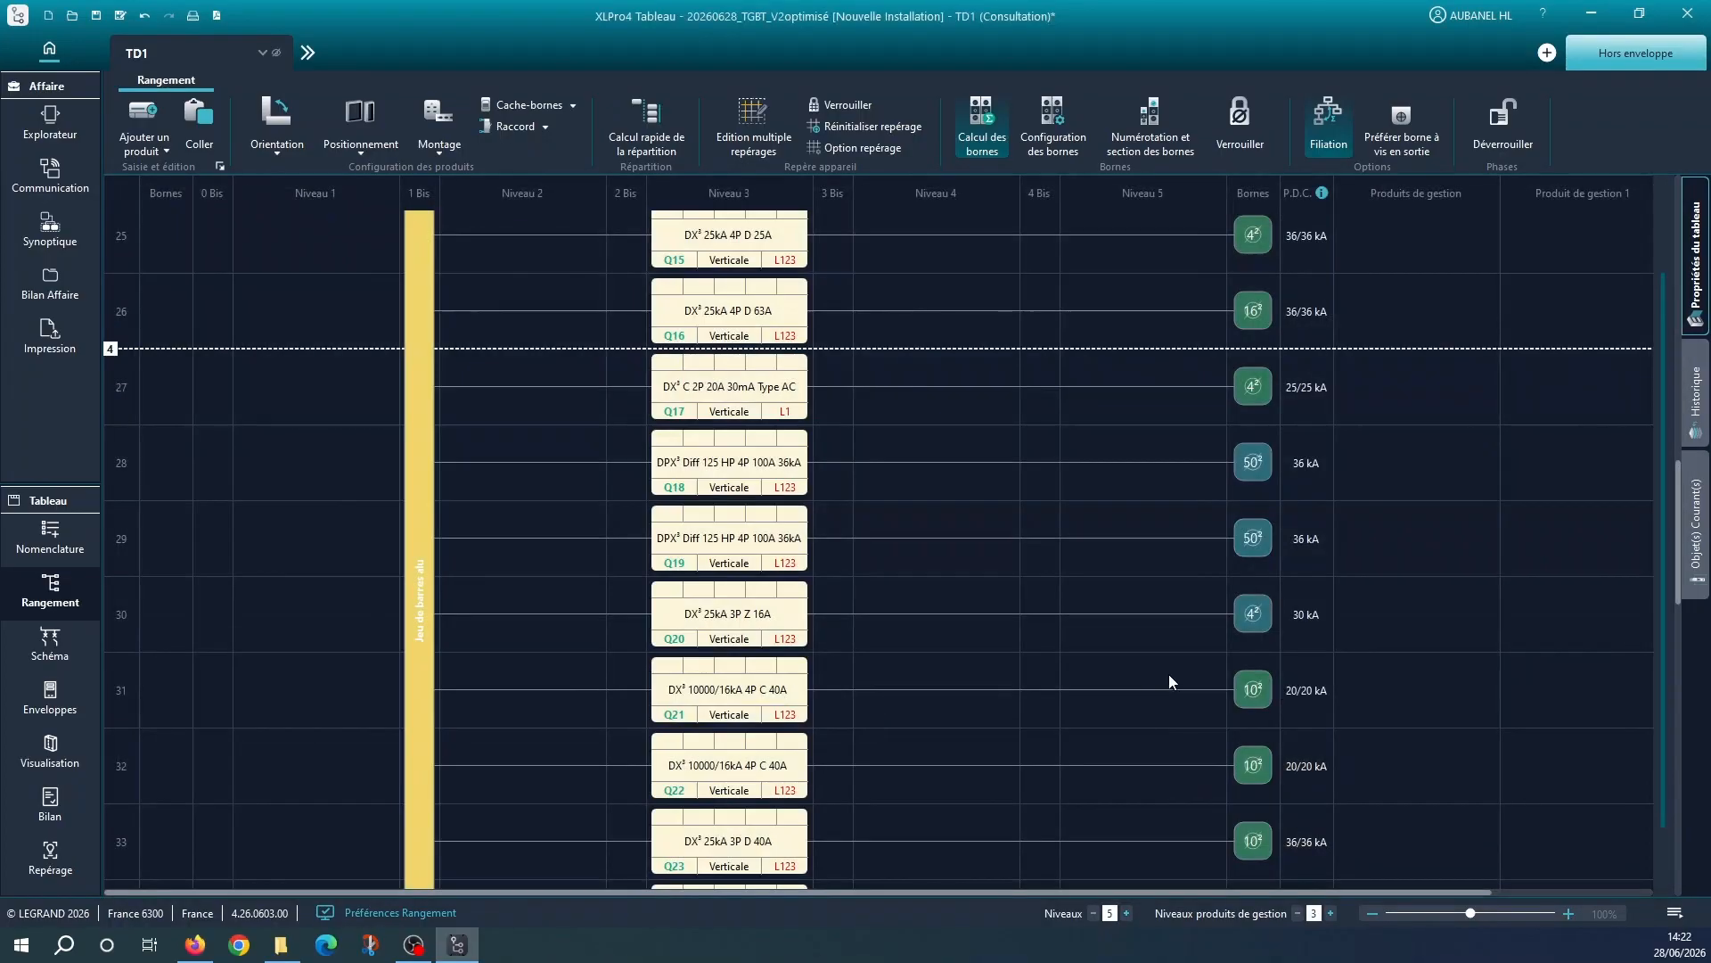
Copy the 35mm² grey terminal onto Q34 and Q37, and set Q37's section to 50mm²
scroll(1186, 678, "down", 5)
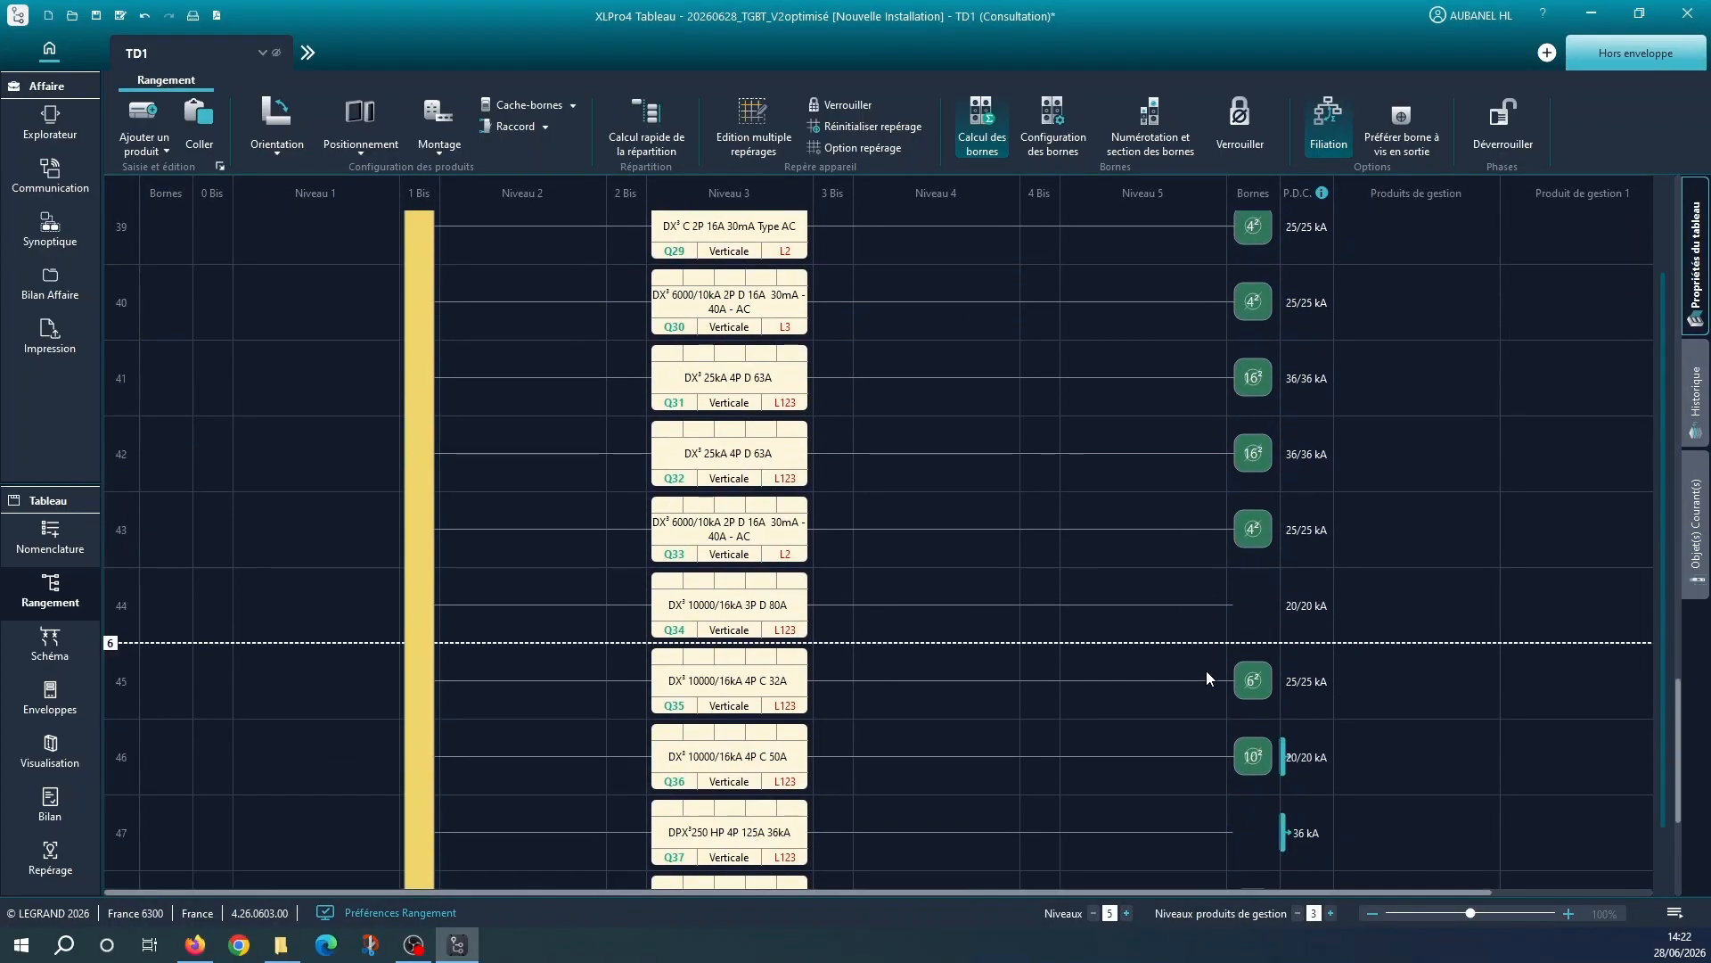
left_click(1241, 613)
double_click(1259, 825)
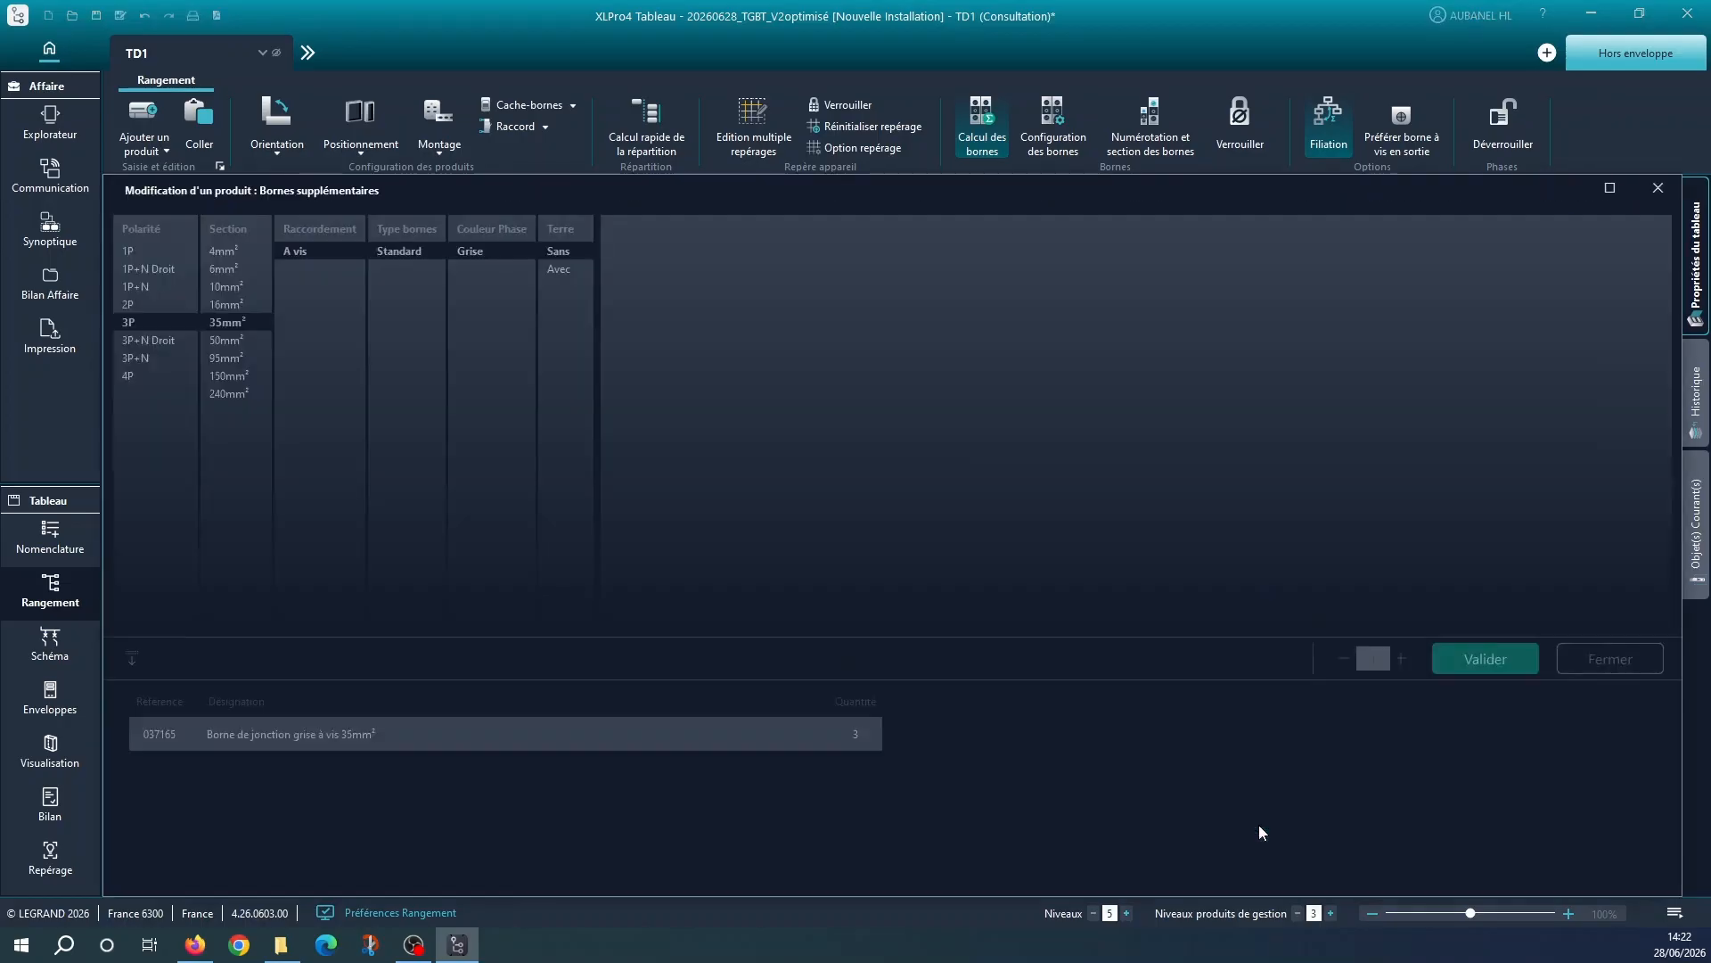
left_click(254, 340)
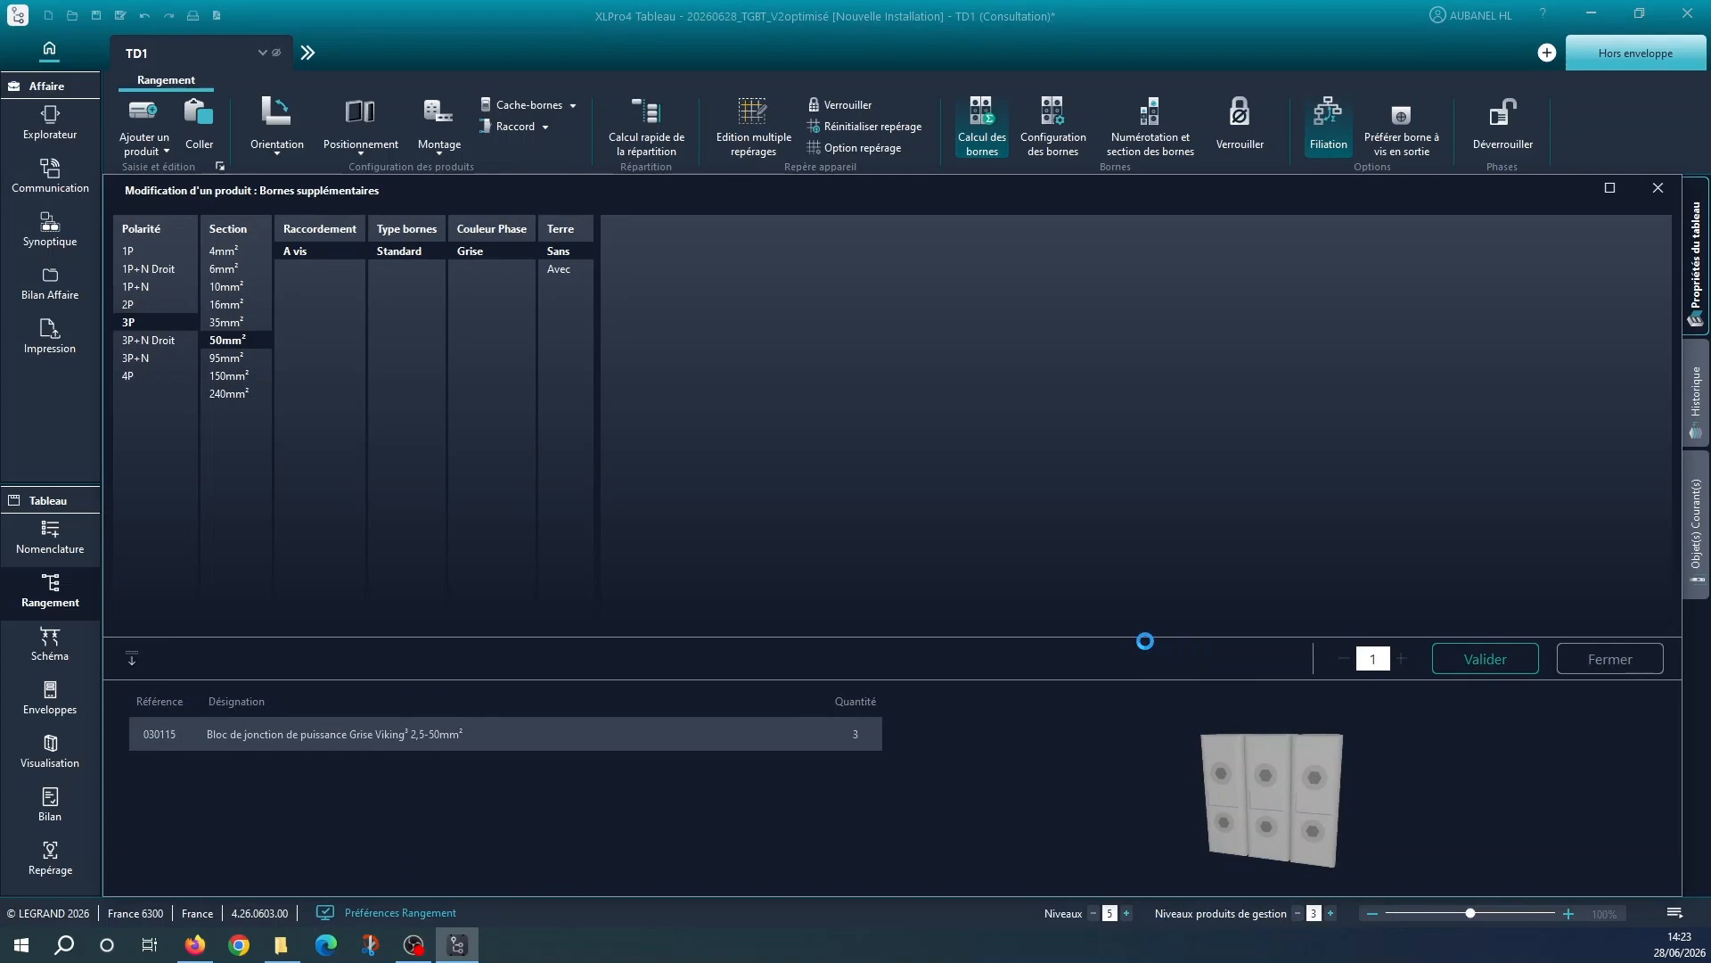
left_click(1501, 666)
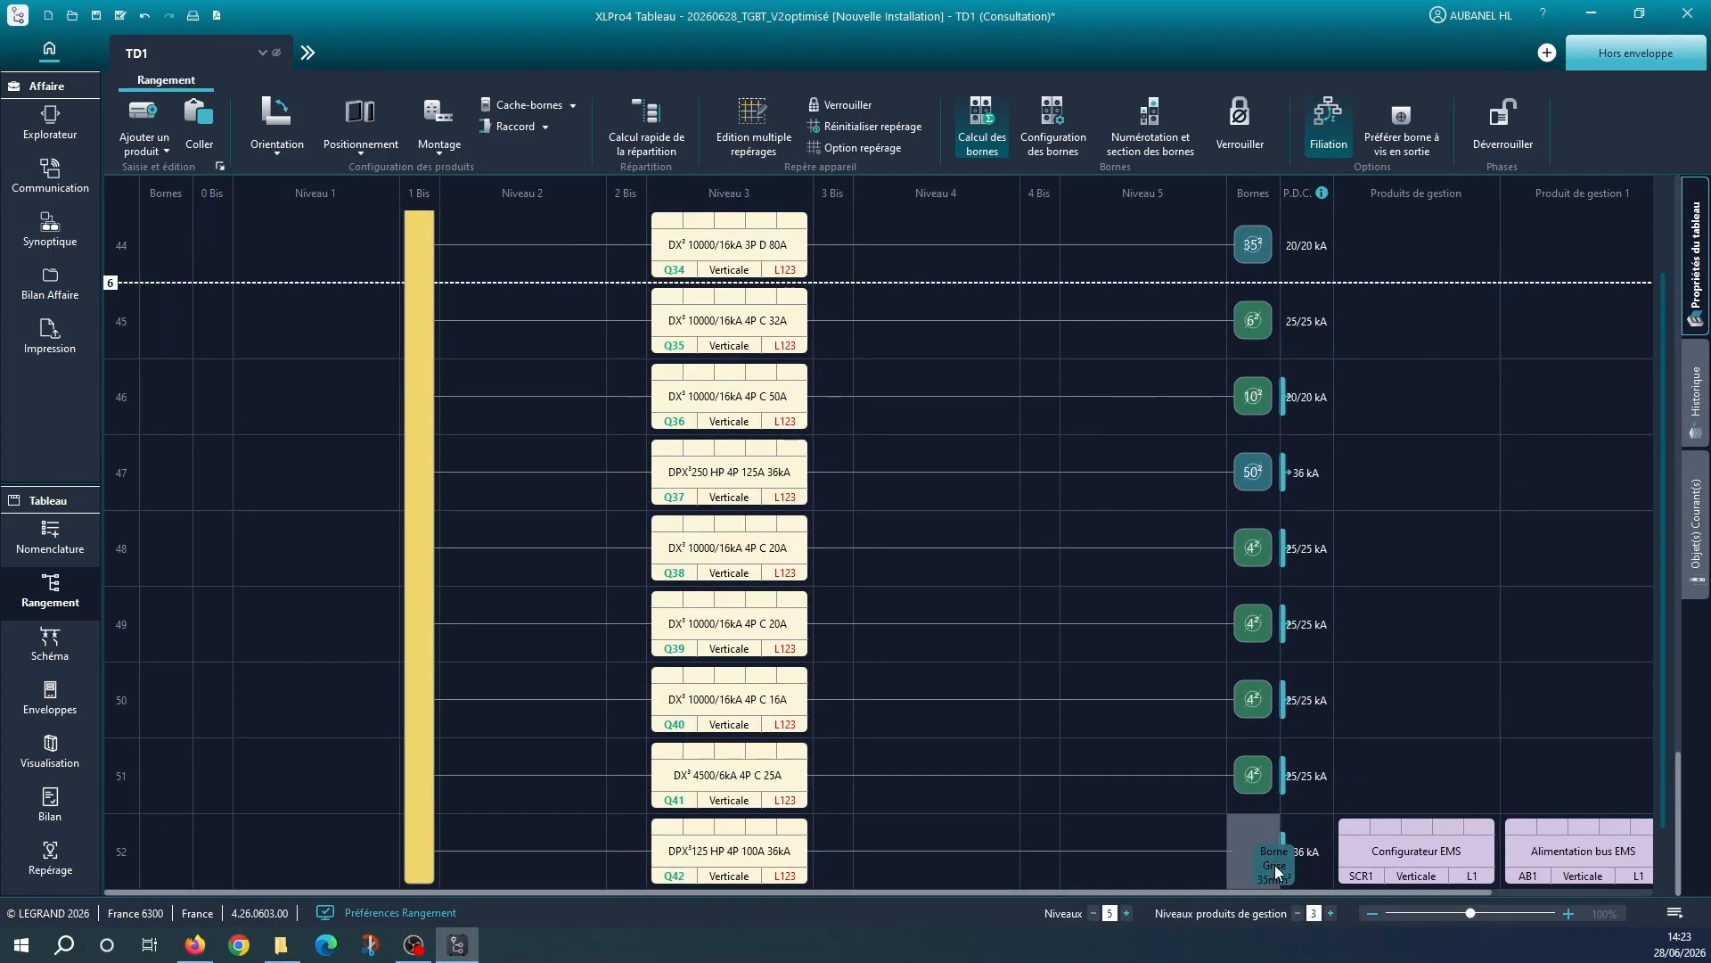
Add a 3P 50mm² grey screw-type terminal to Q42 and save the project
left_click(1256, 858)
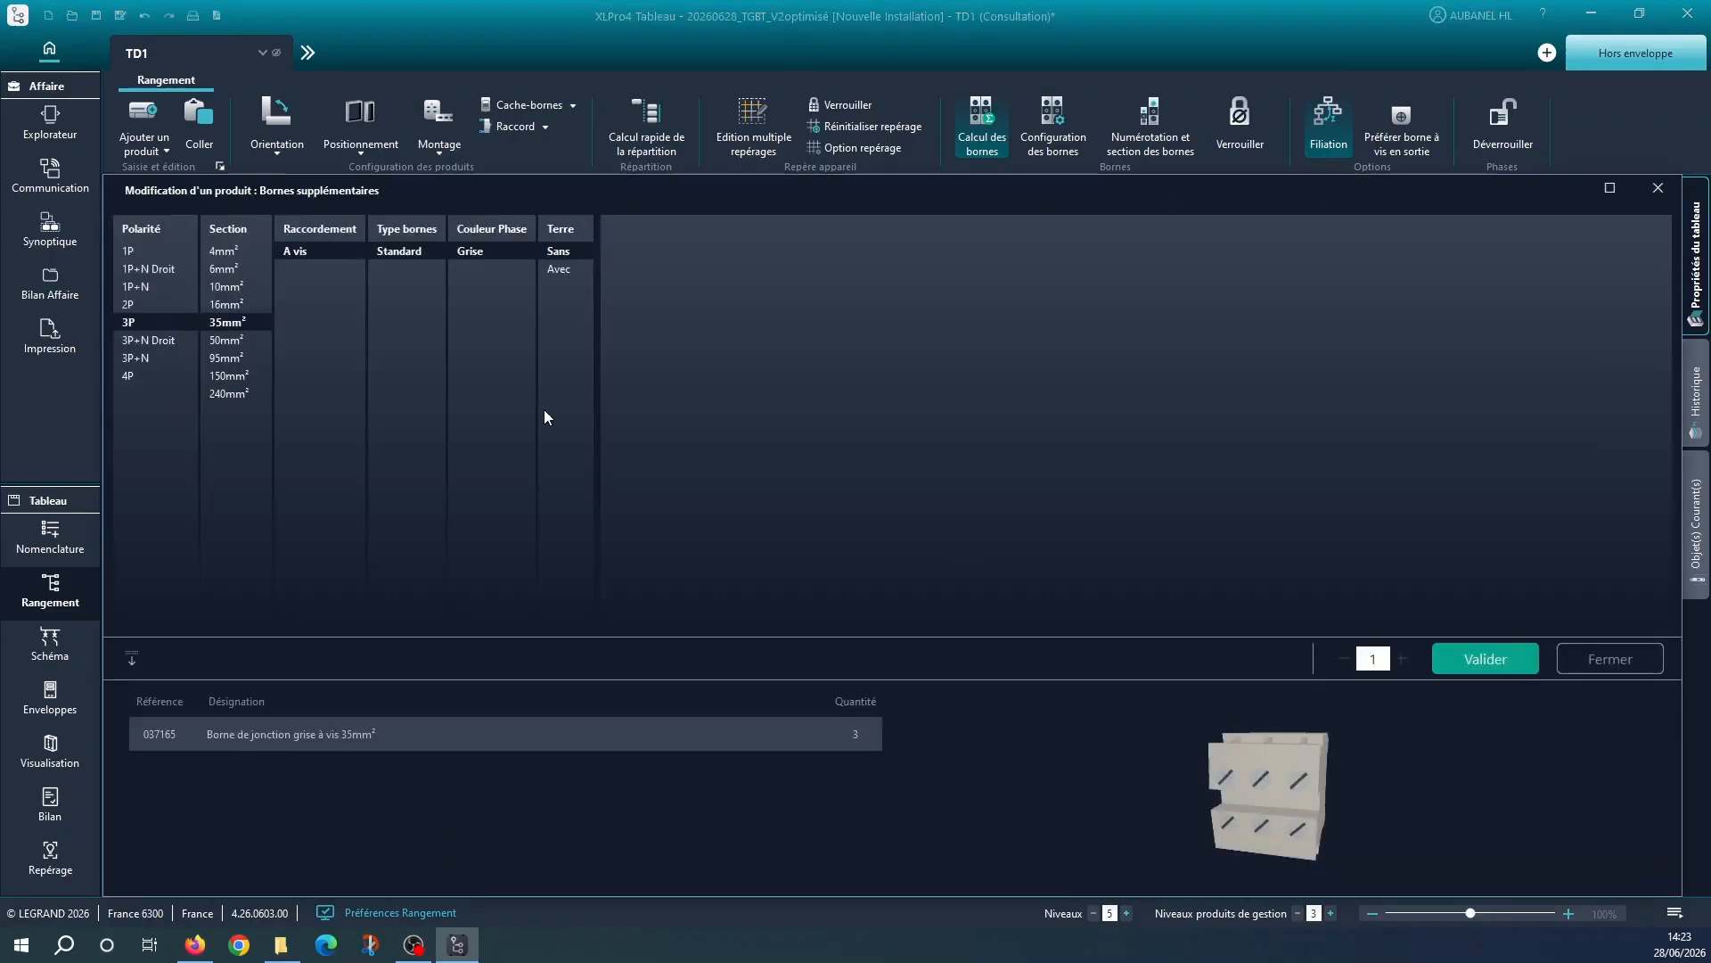
left_click(1486, 661)
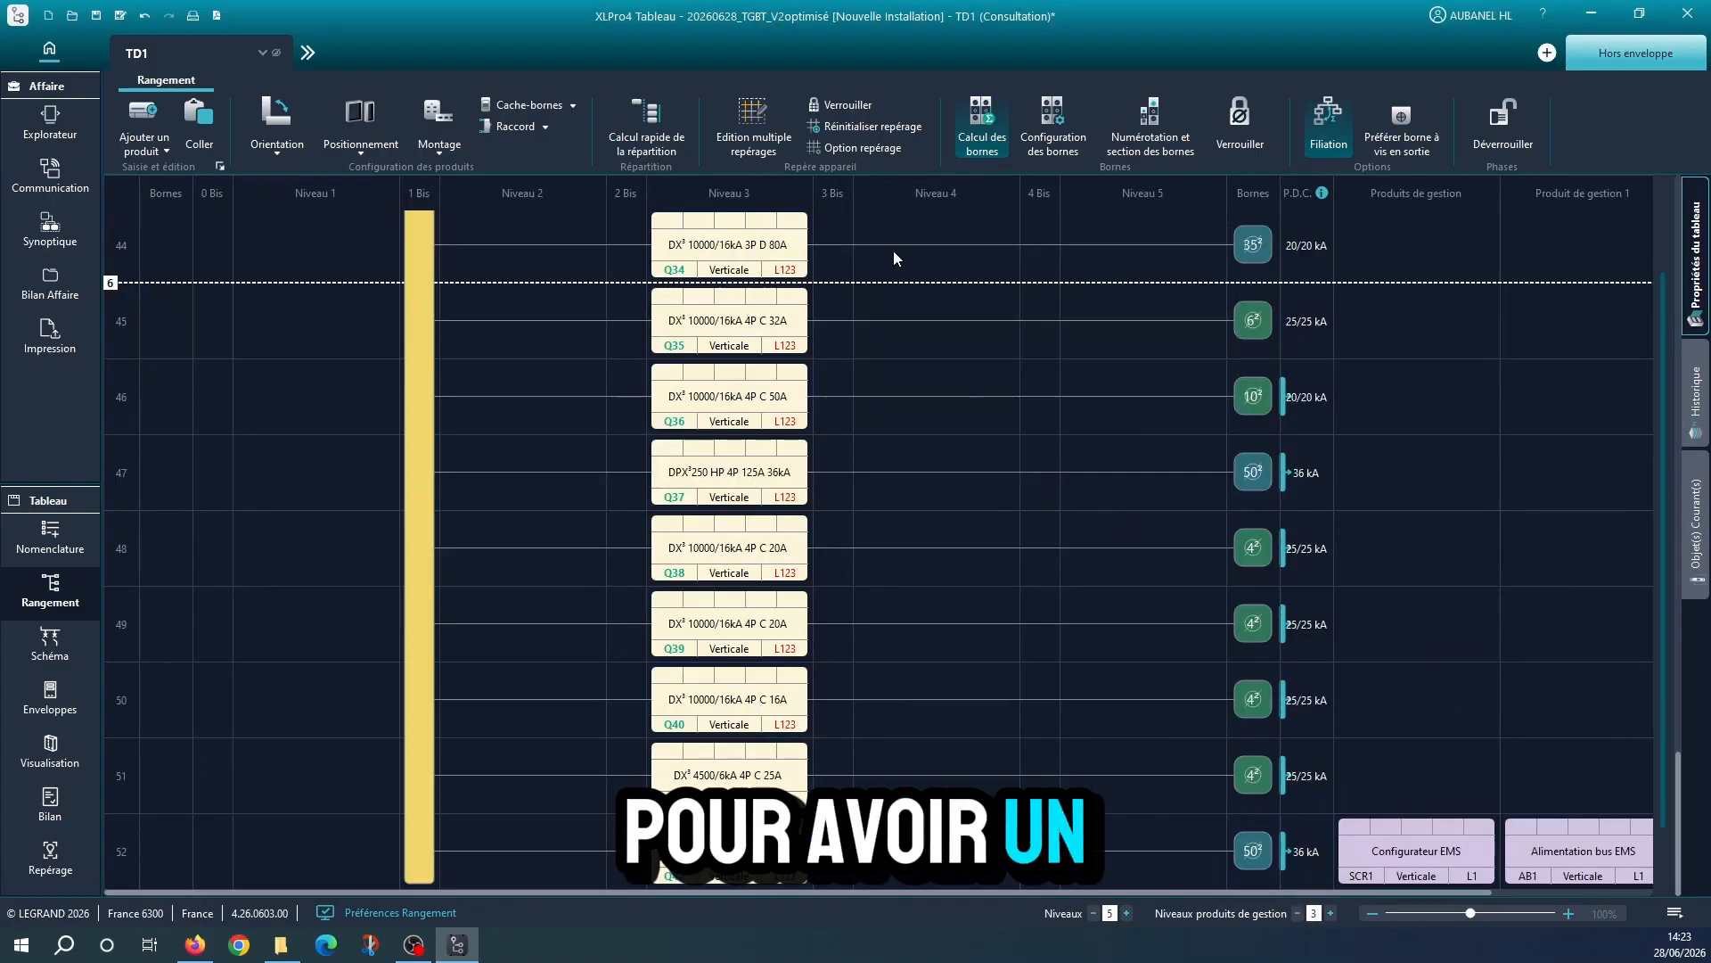
left_click(98, 12)
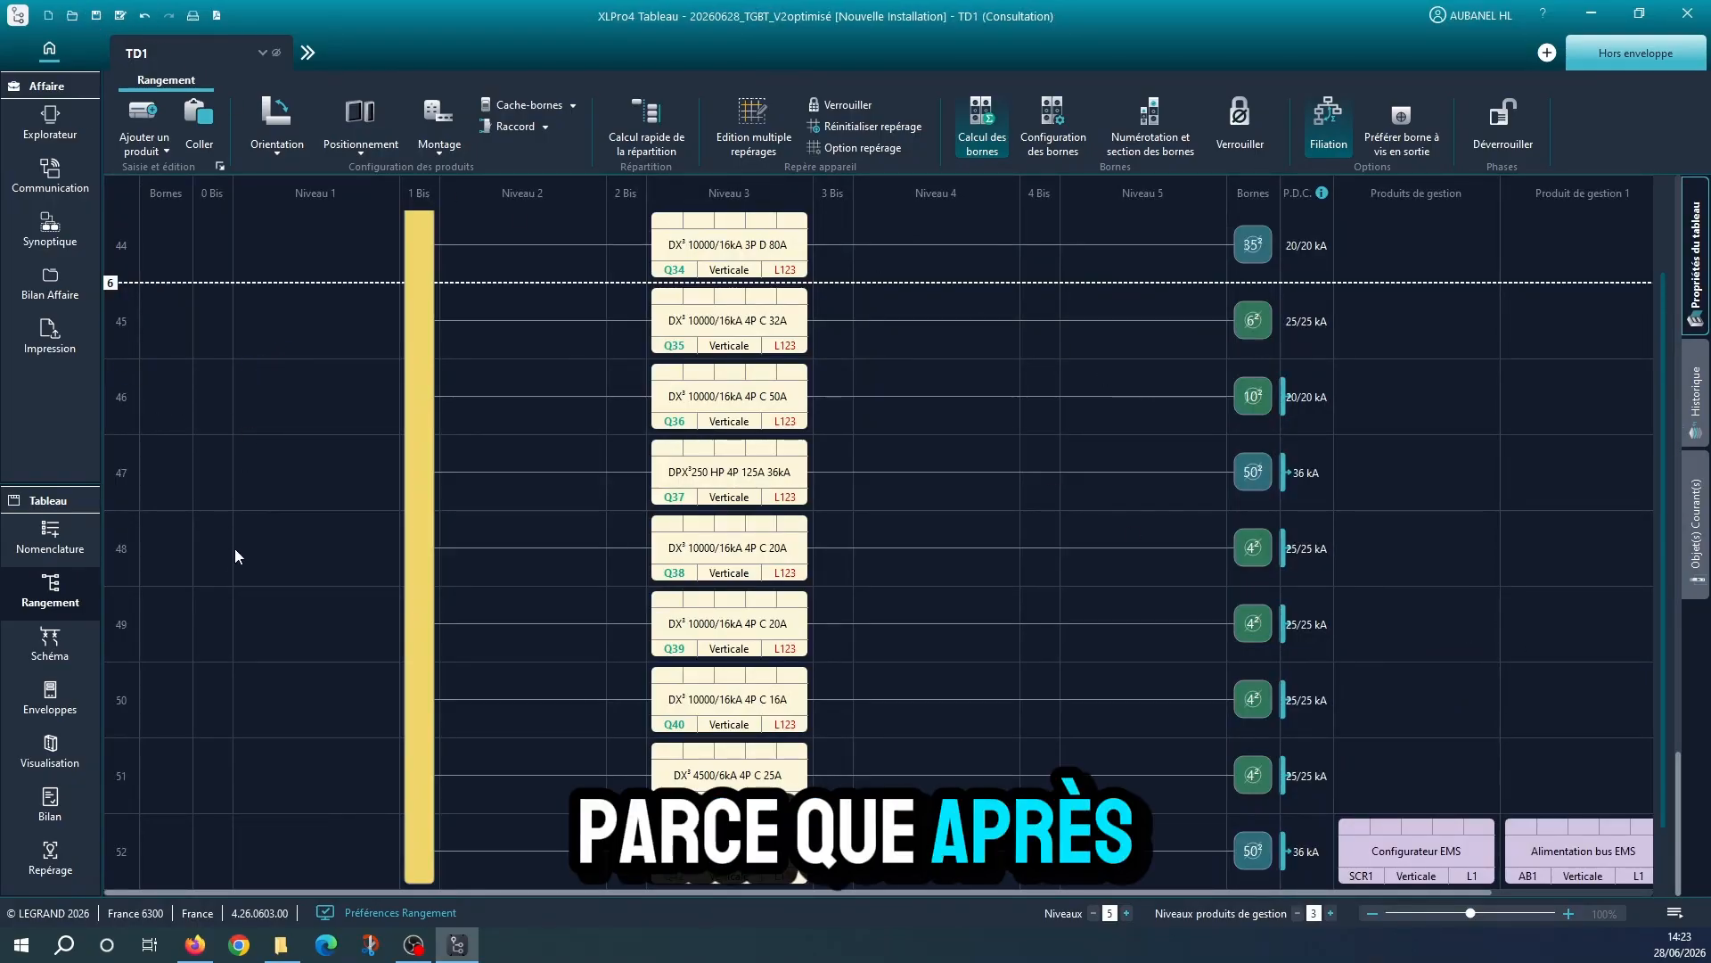
Open TD1's single-line diagram and review its circuits and cable data through folio 4
left_click(61, 659)
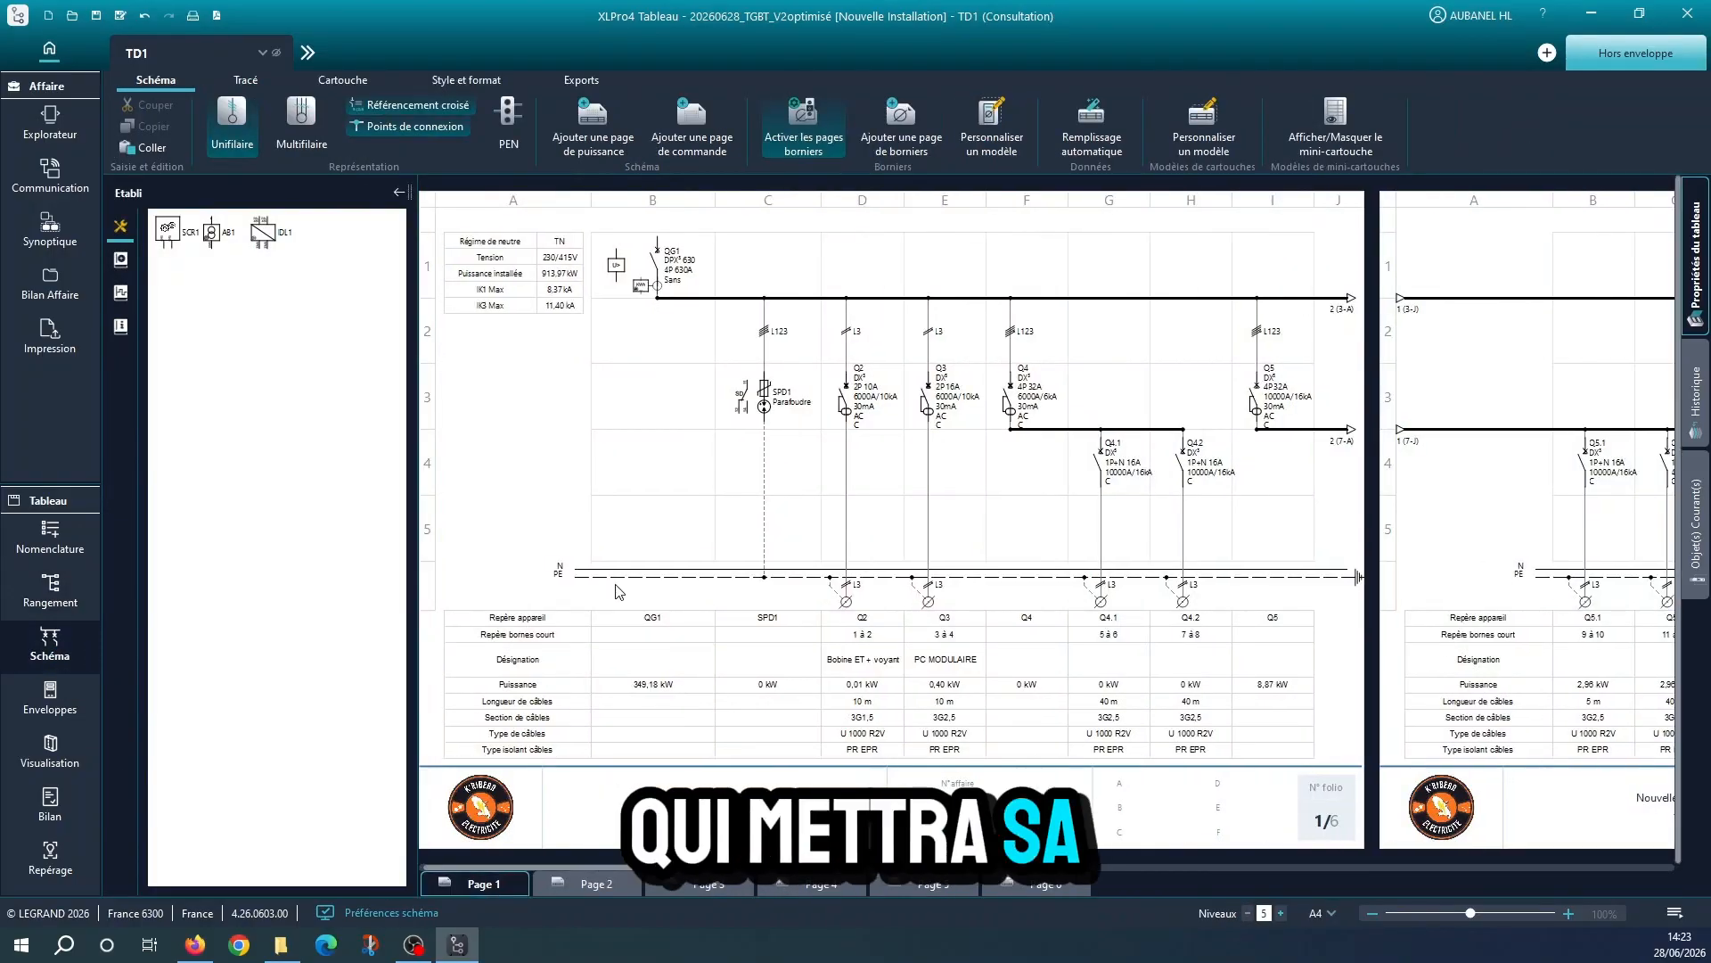
left_click(617, 884)
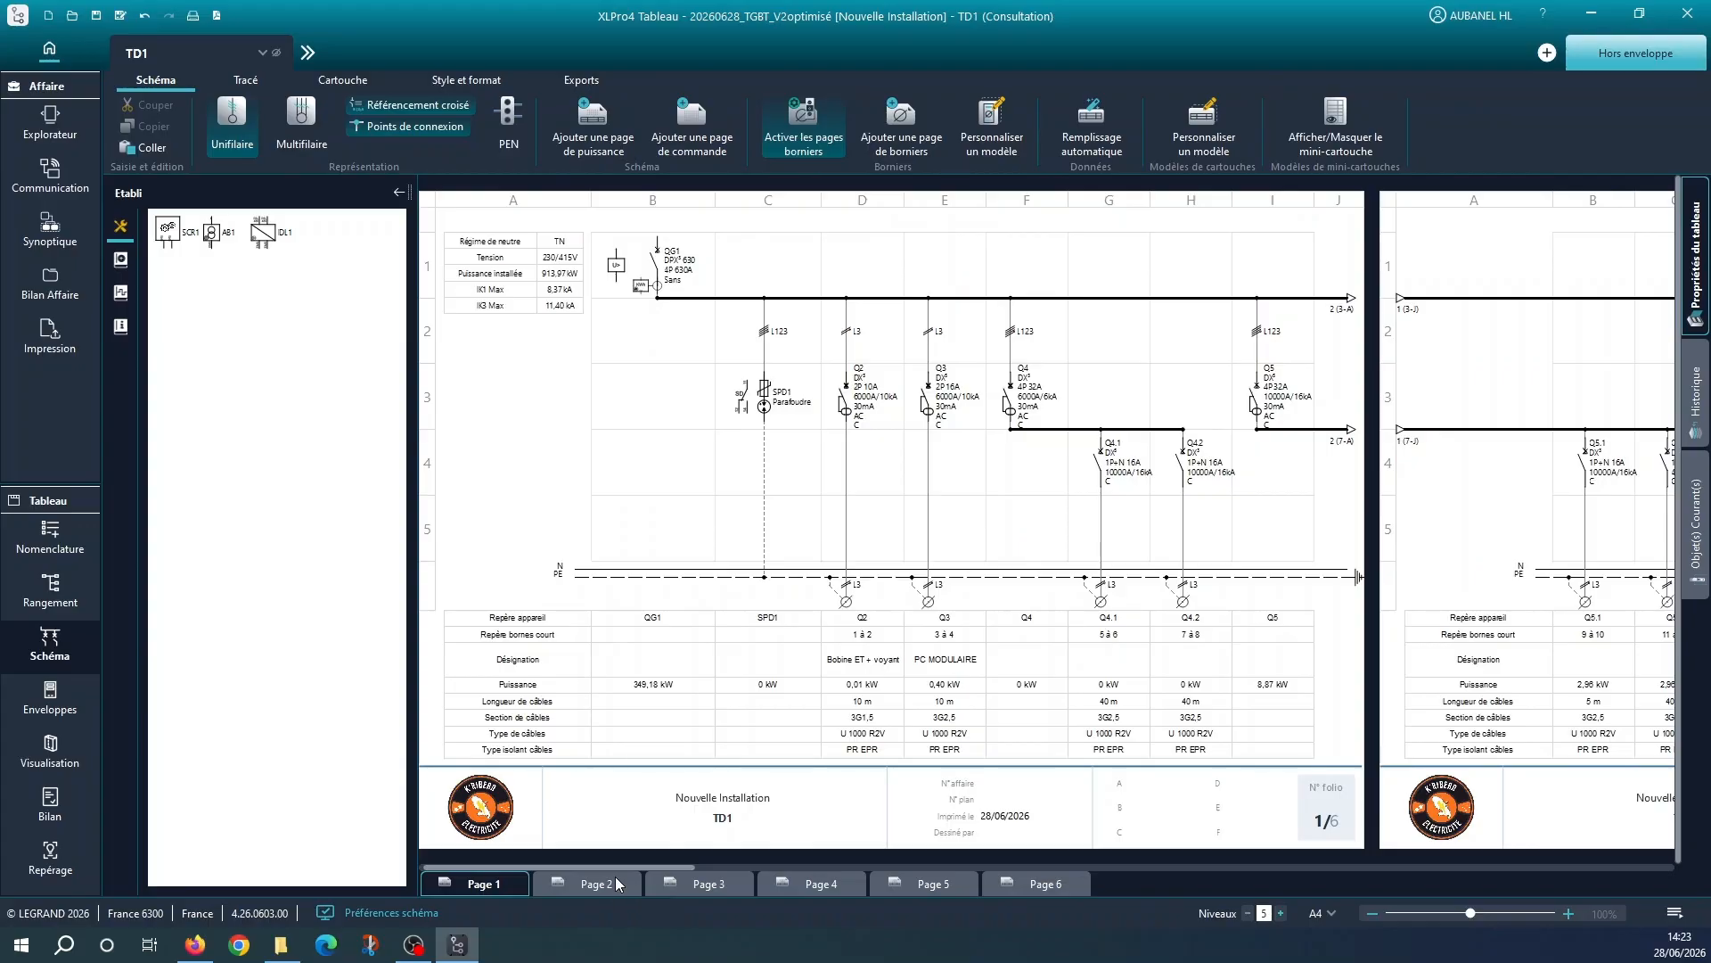
left_click(734, 887)
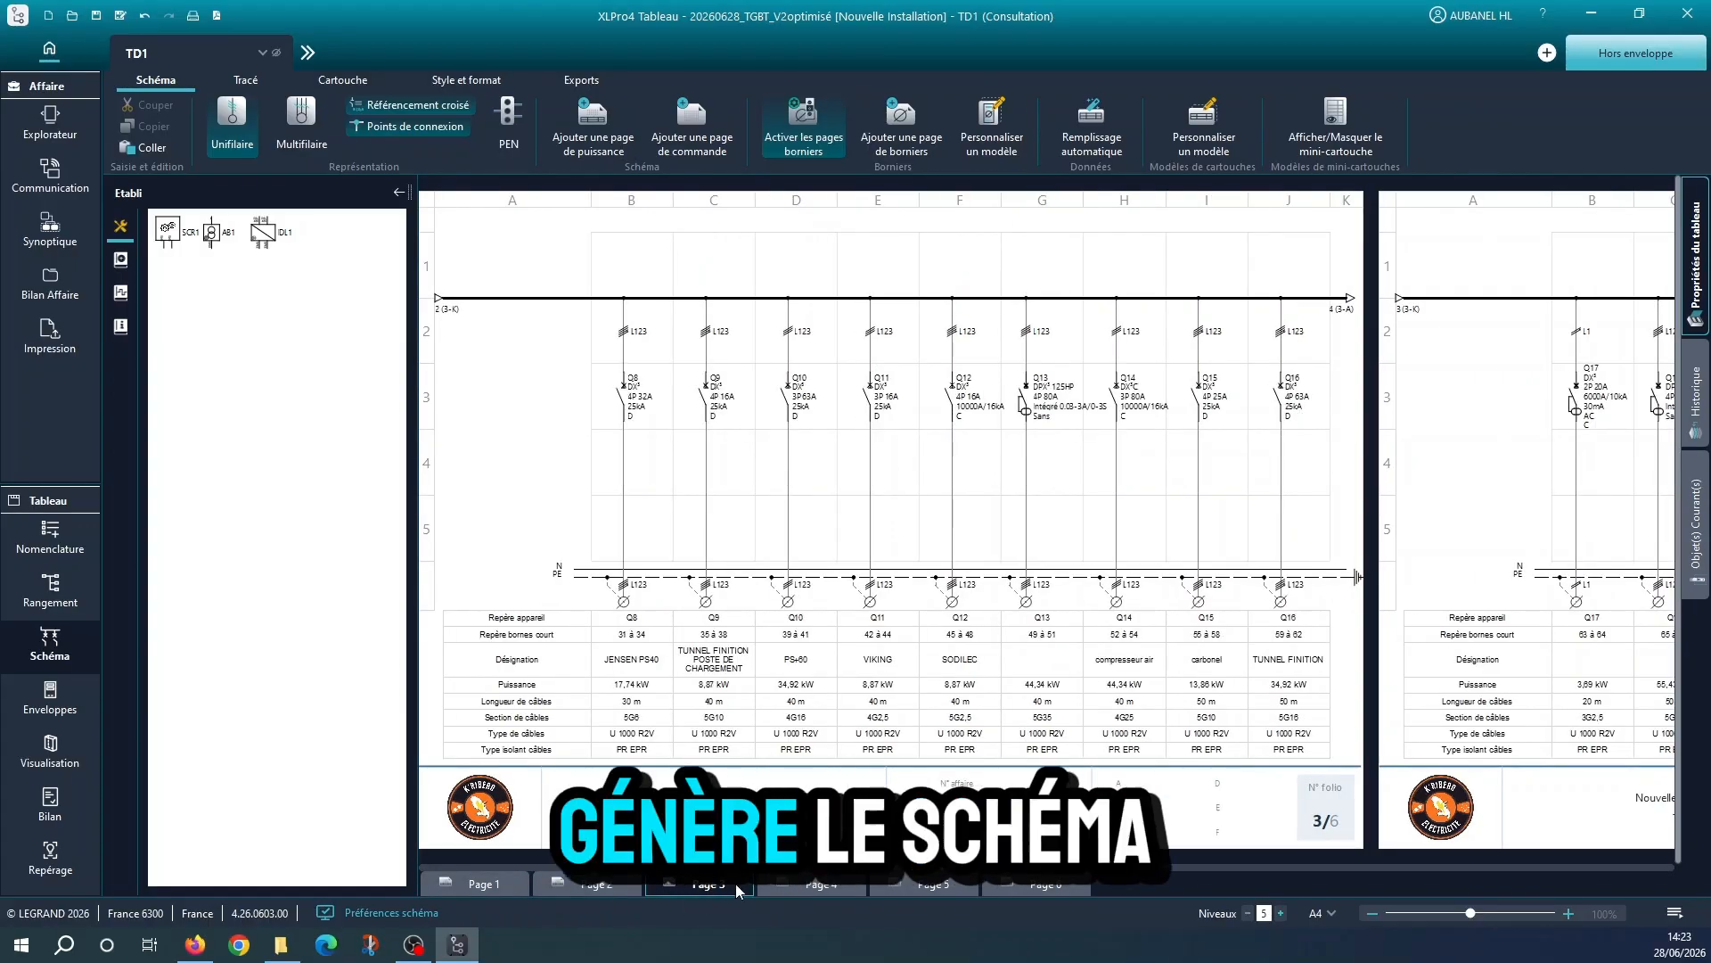
left_click(821, 885)
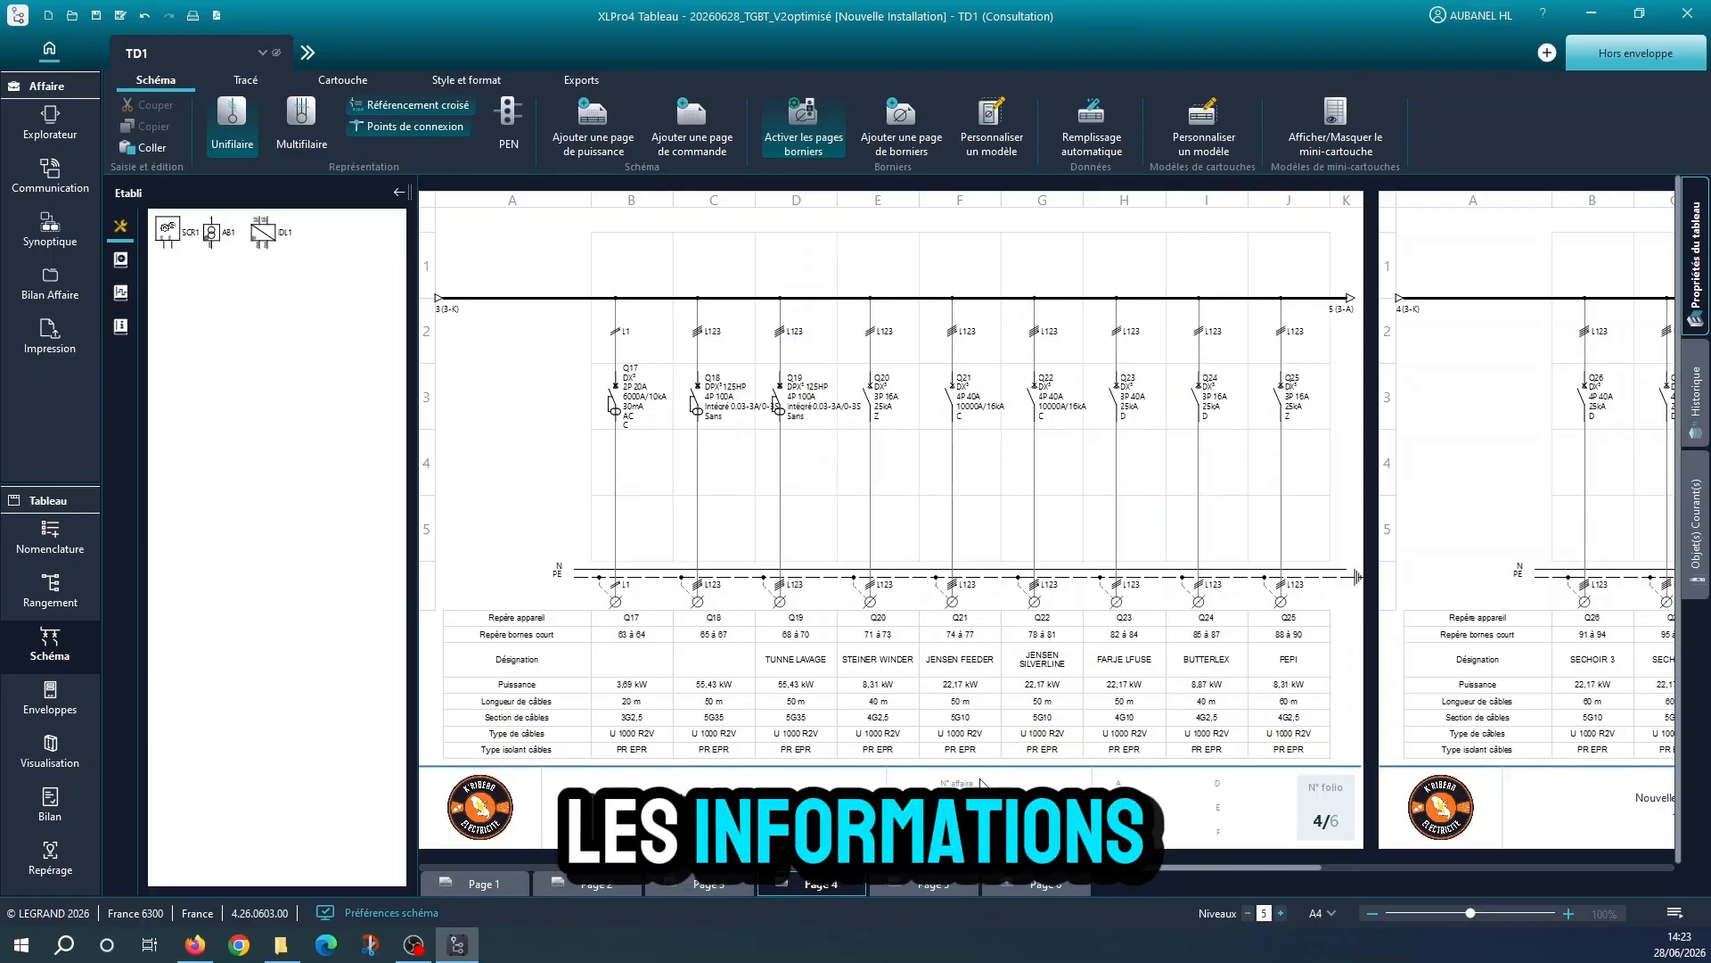
Review the circuits and cable data on folios 5 and 6 of TD1's single-line diagram
left_click(952, 883)
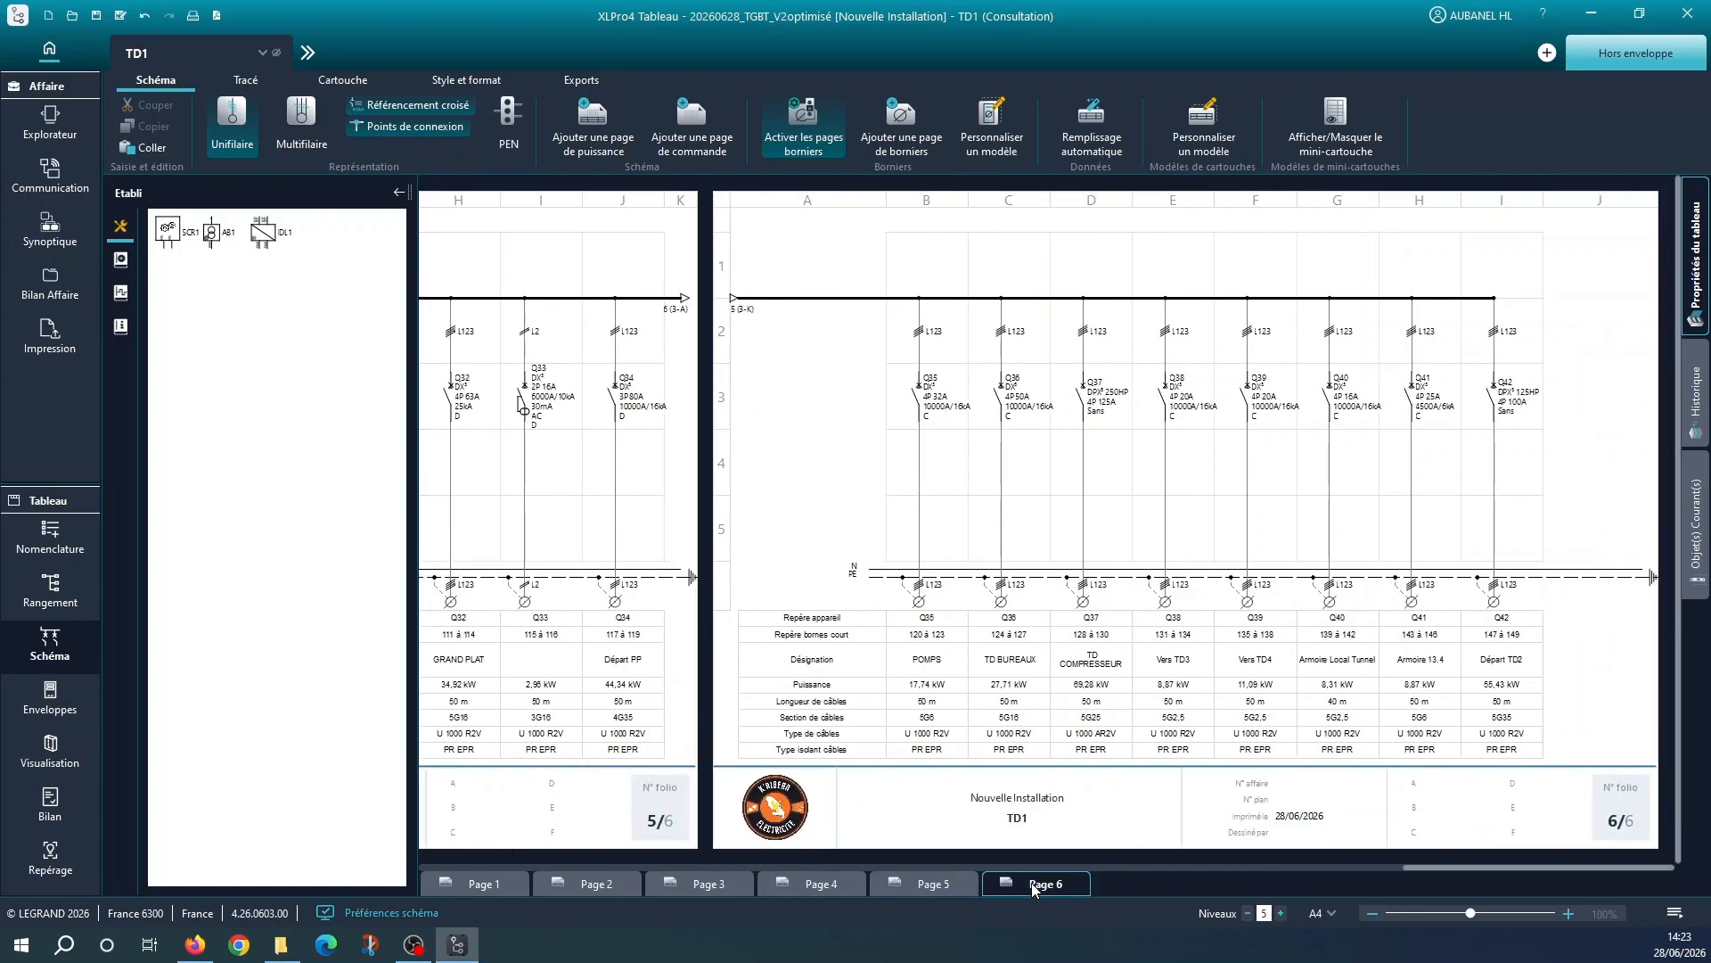
left_click(1031, 885)
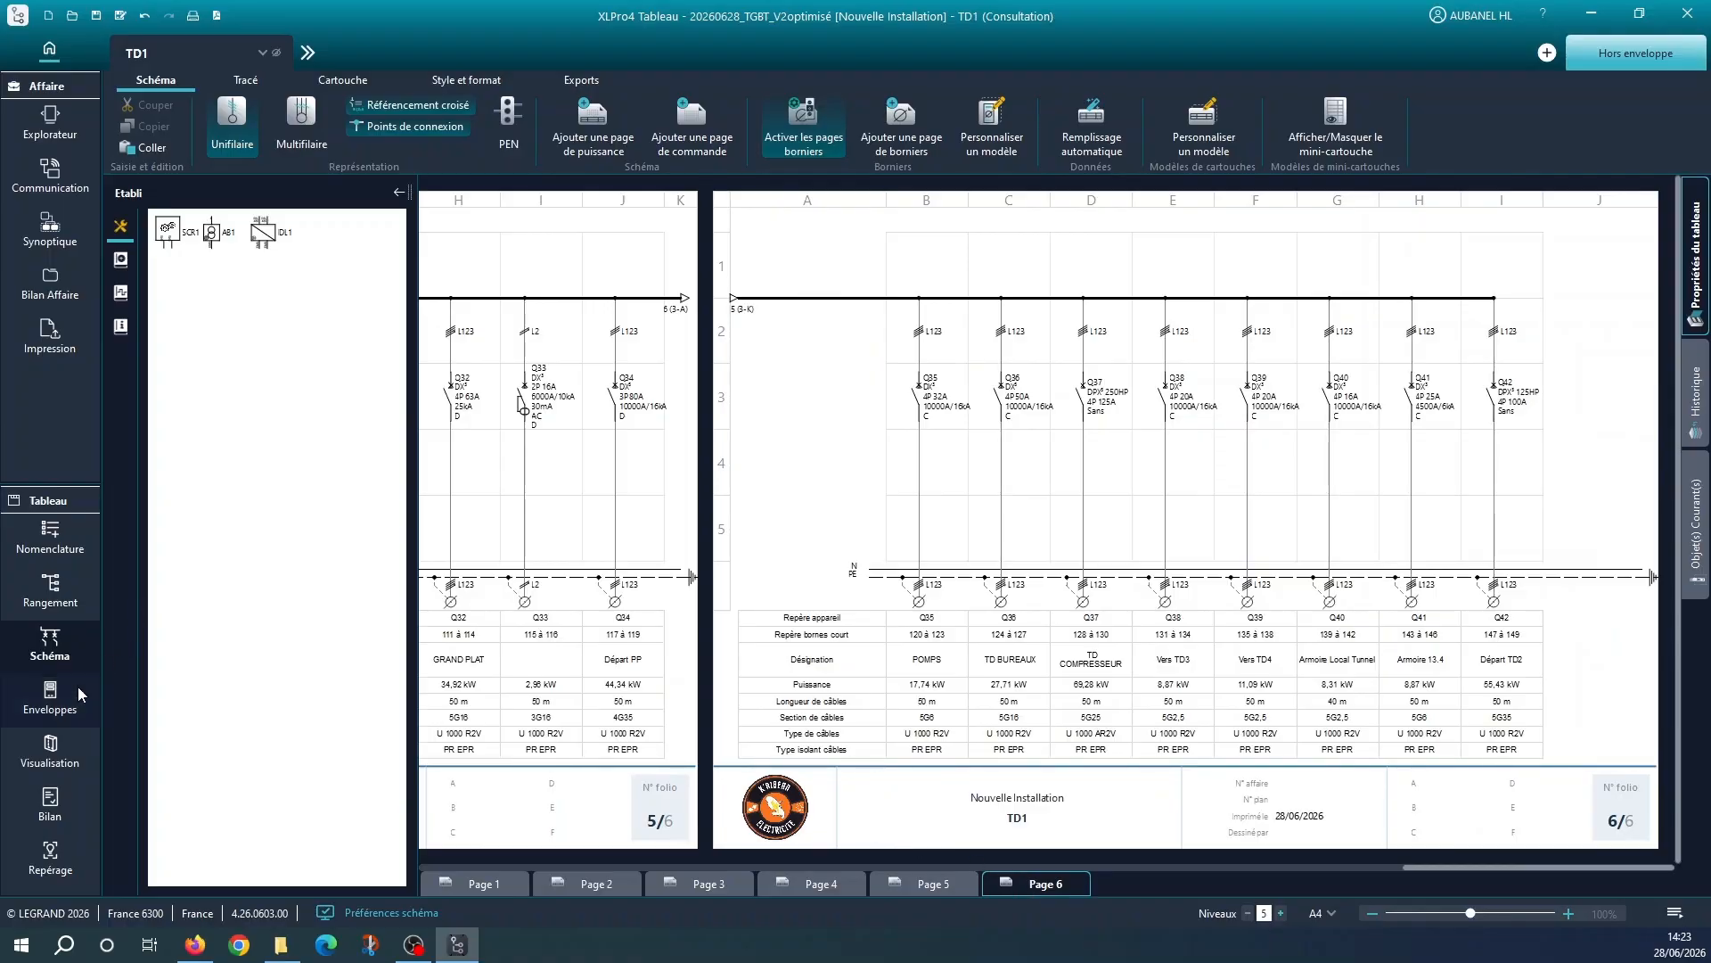
Choose an Armoire XL³ HP-630 IP55 enclosure for TD1, 2046 mm high and 950 mm wide
left_click(51, 700)
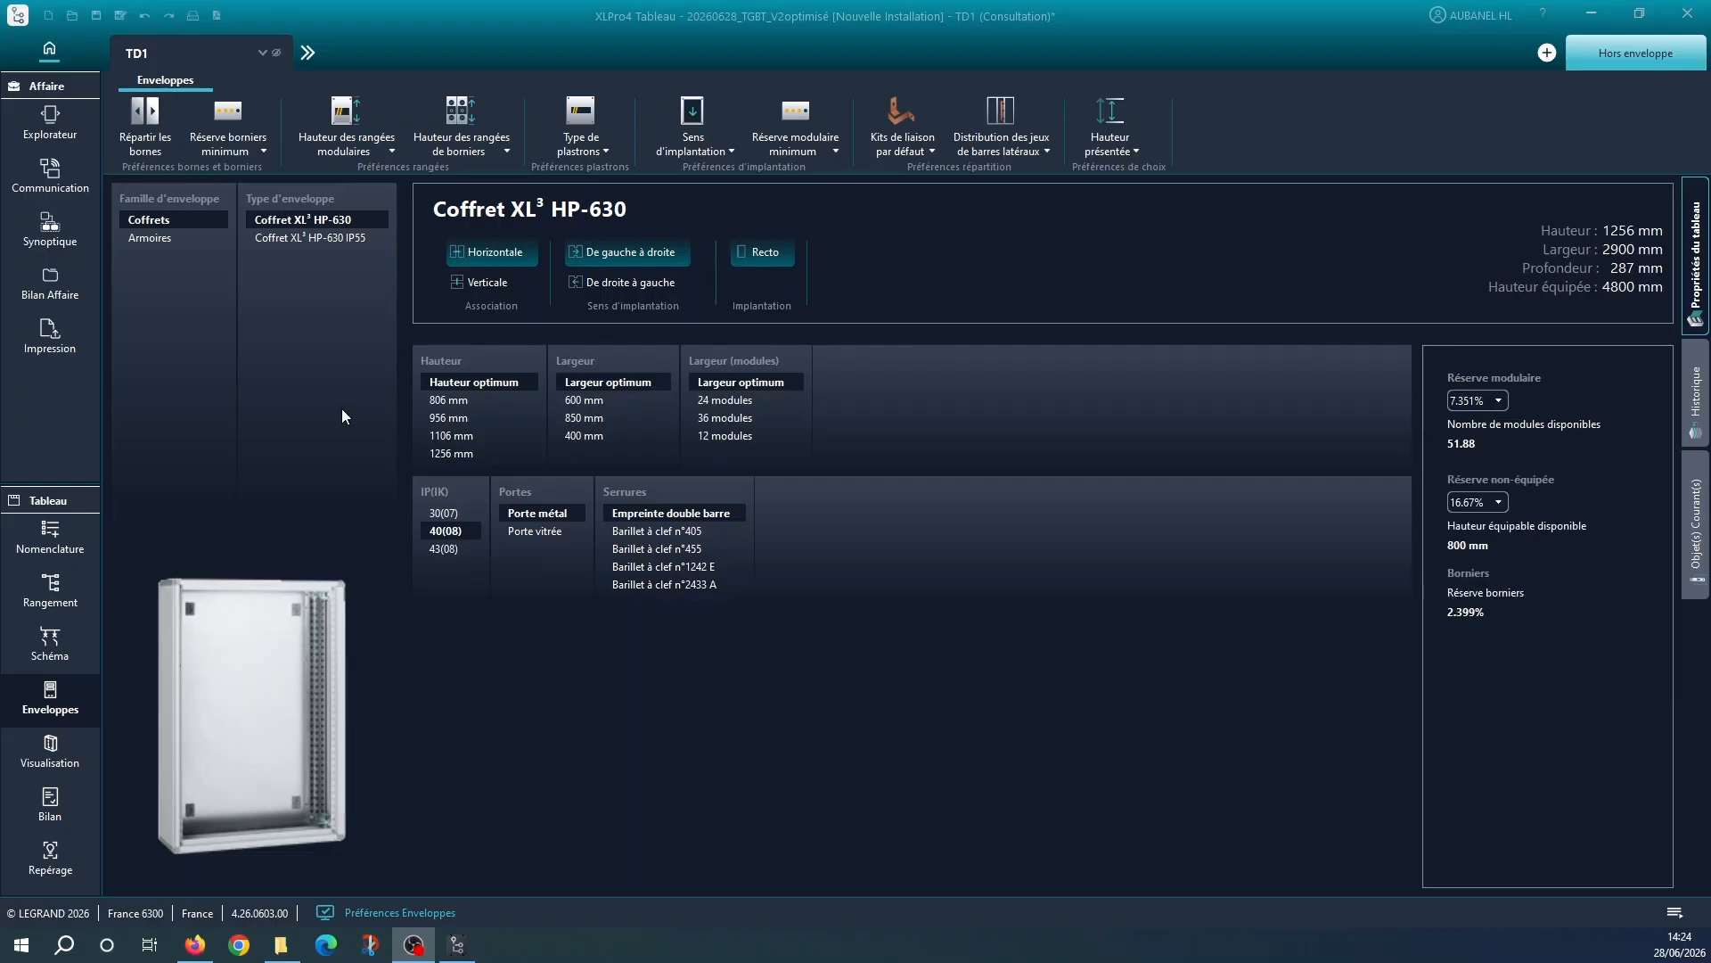
left_click(139, 239)
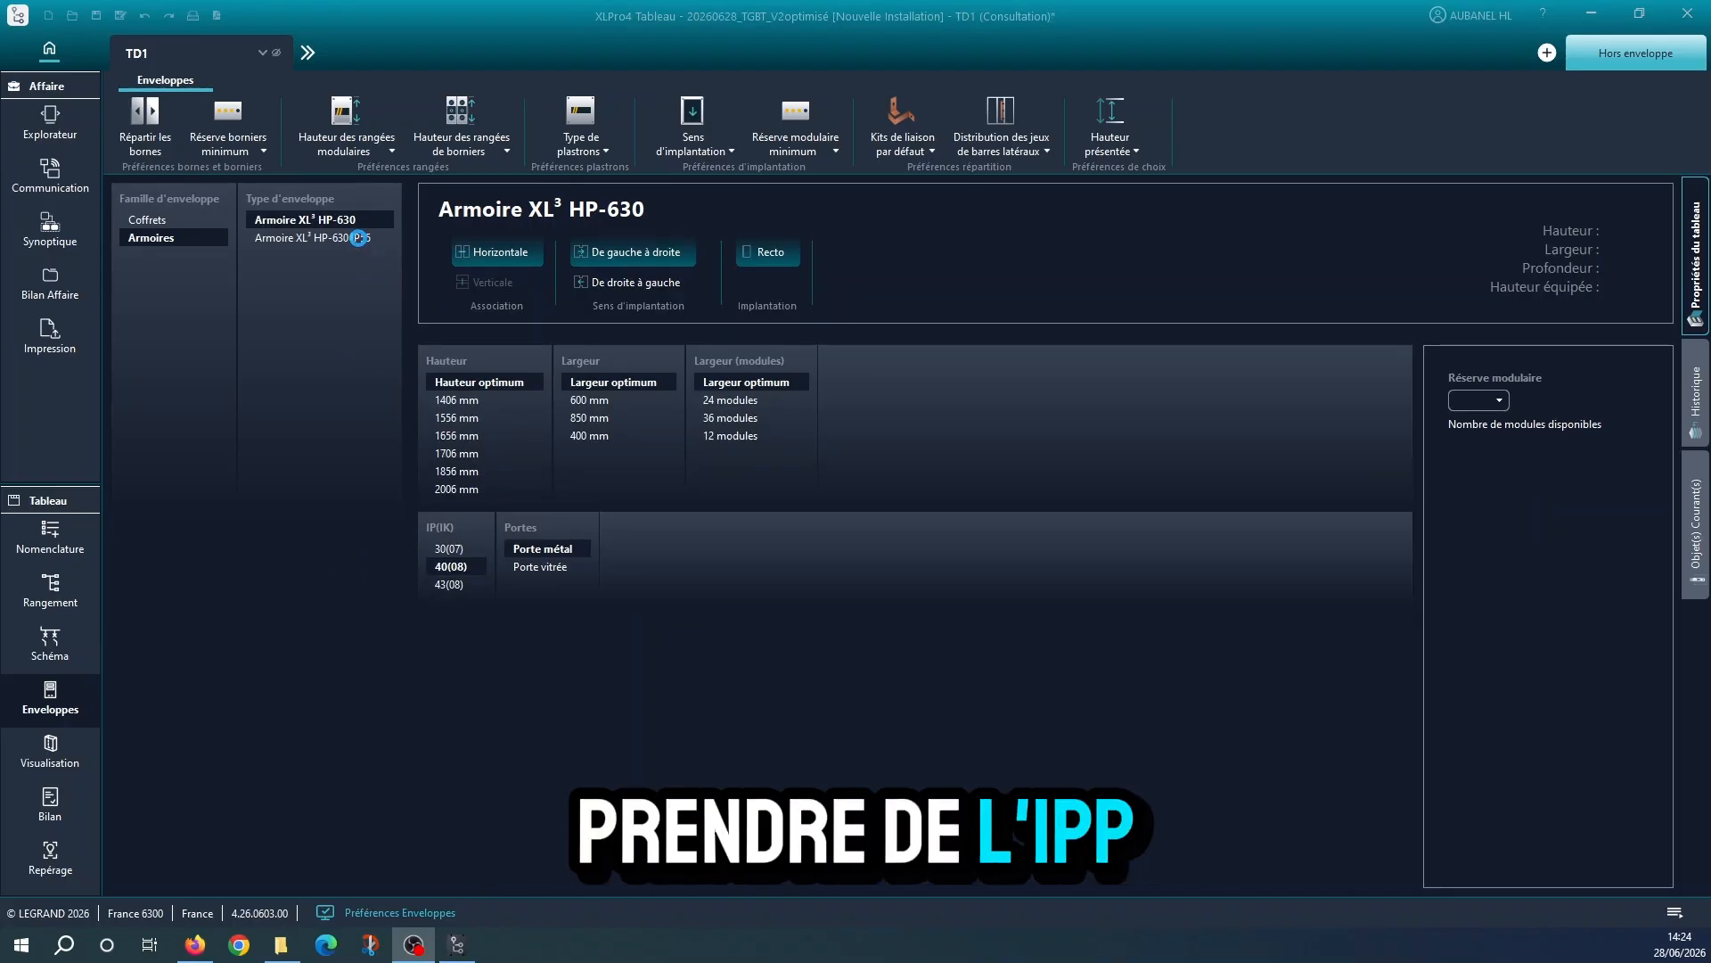
left_click(356, 238)
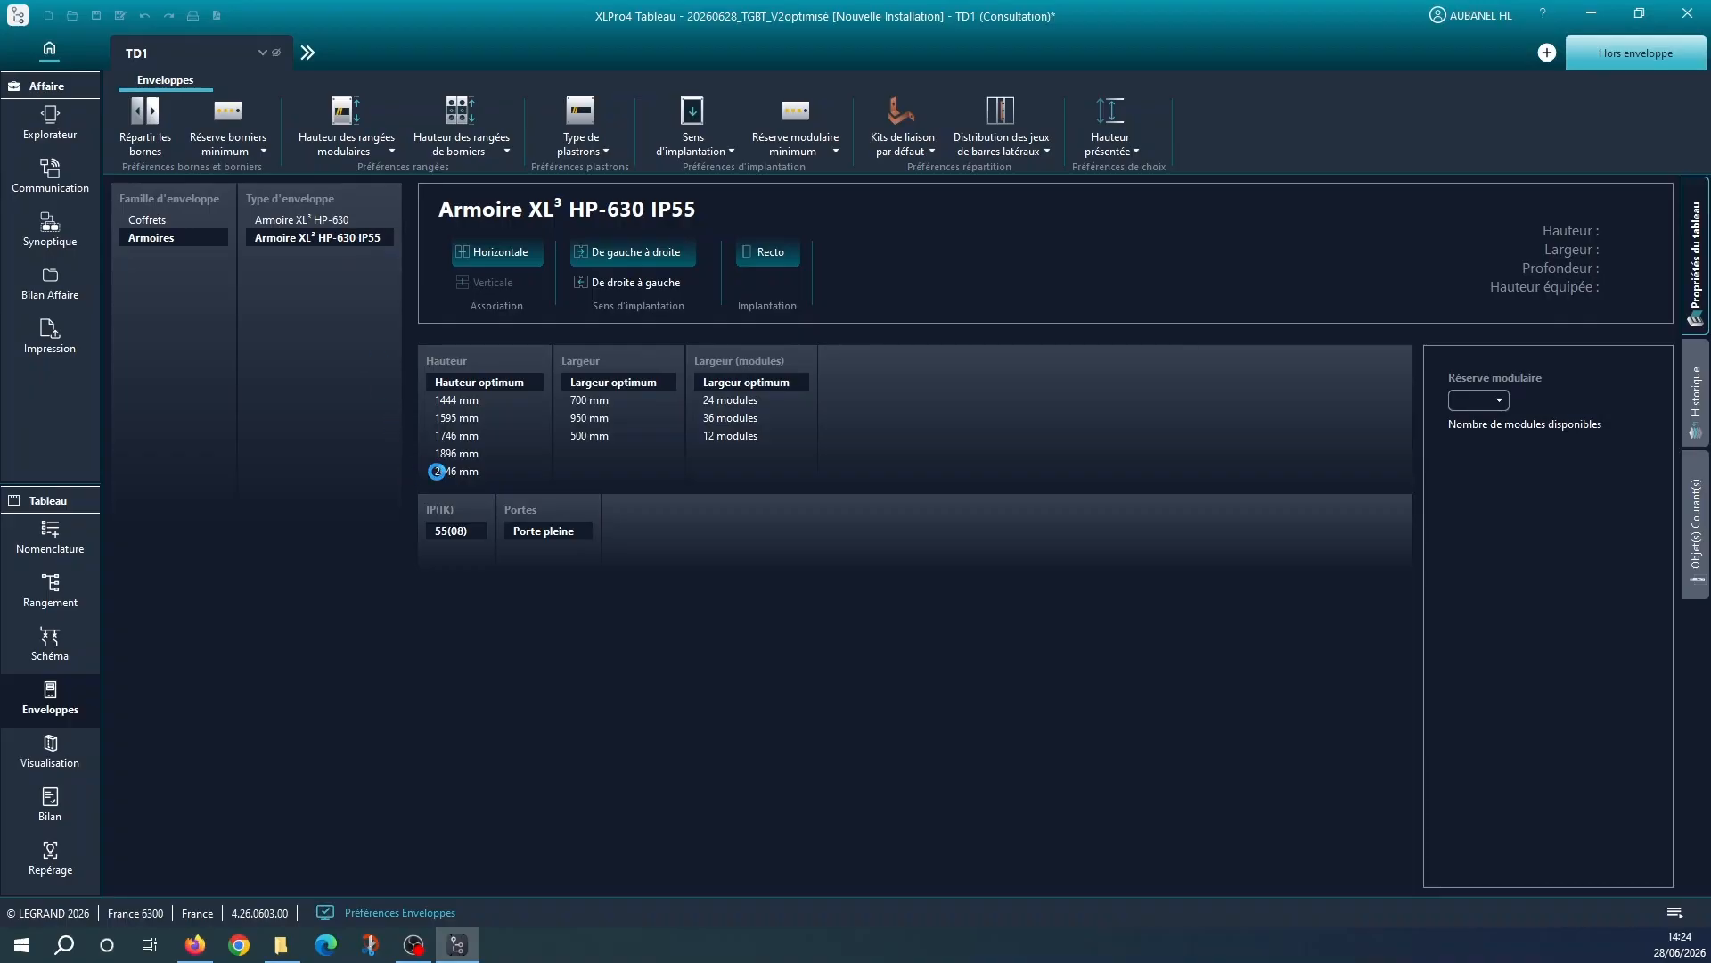
left_click(437, 470)
left_click(436, 471)
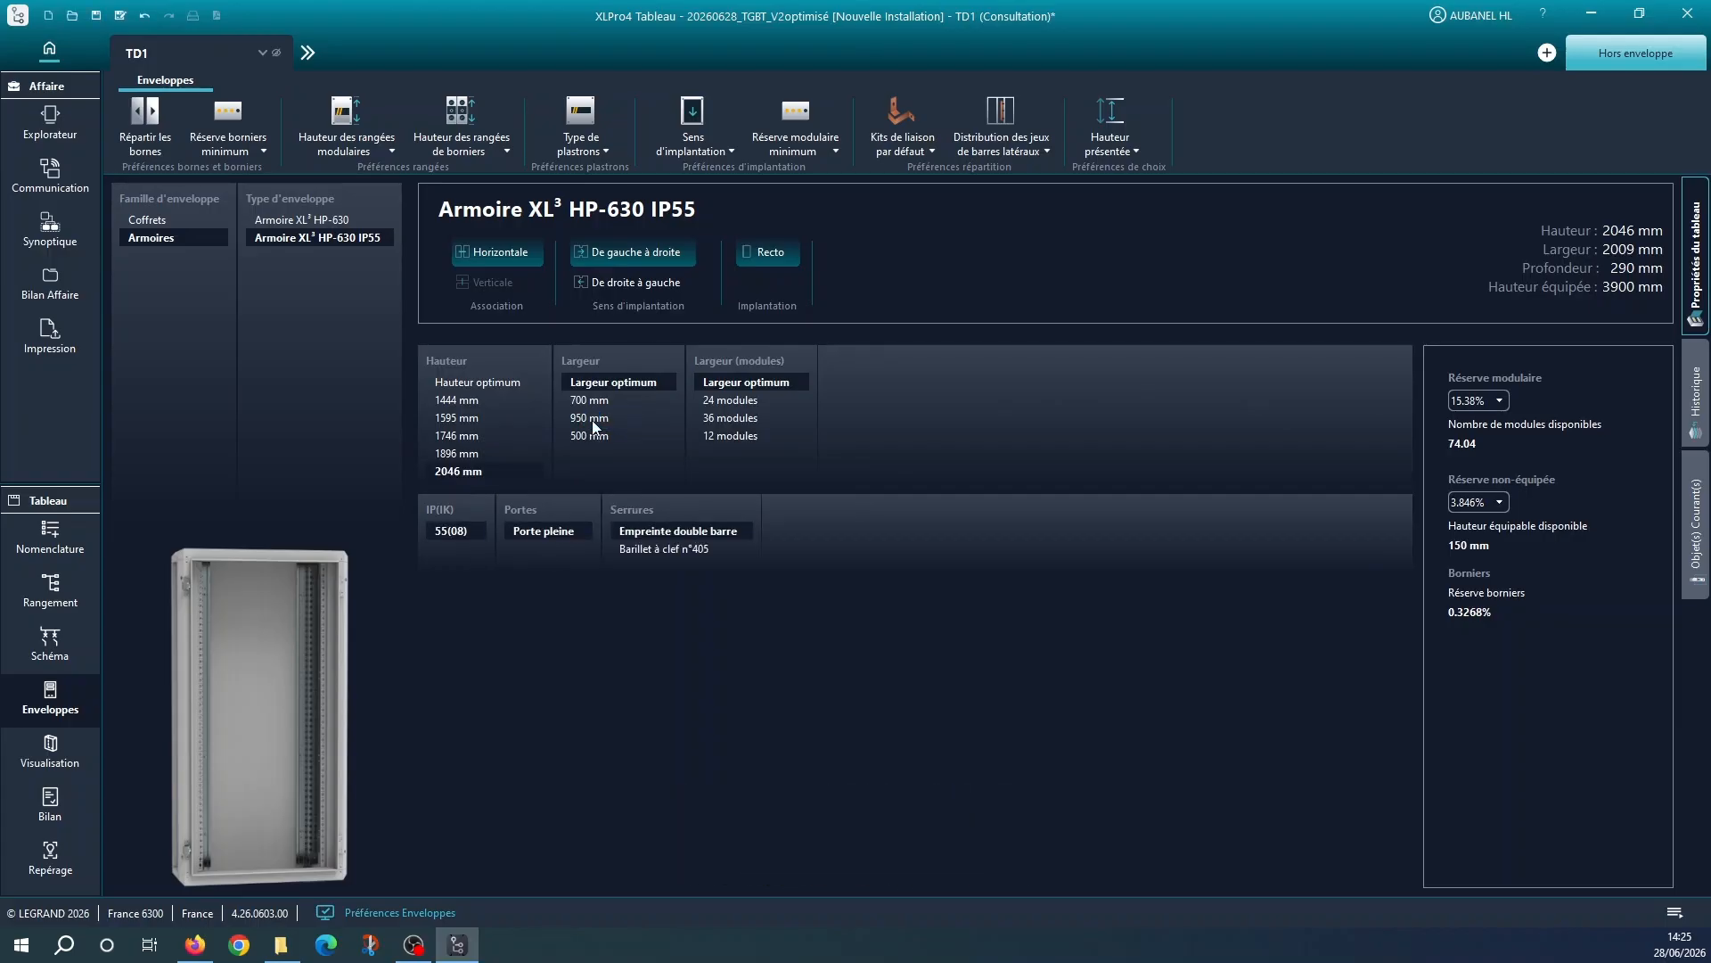
left_click(592, 418)
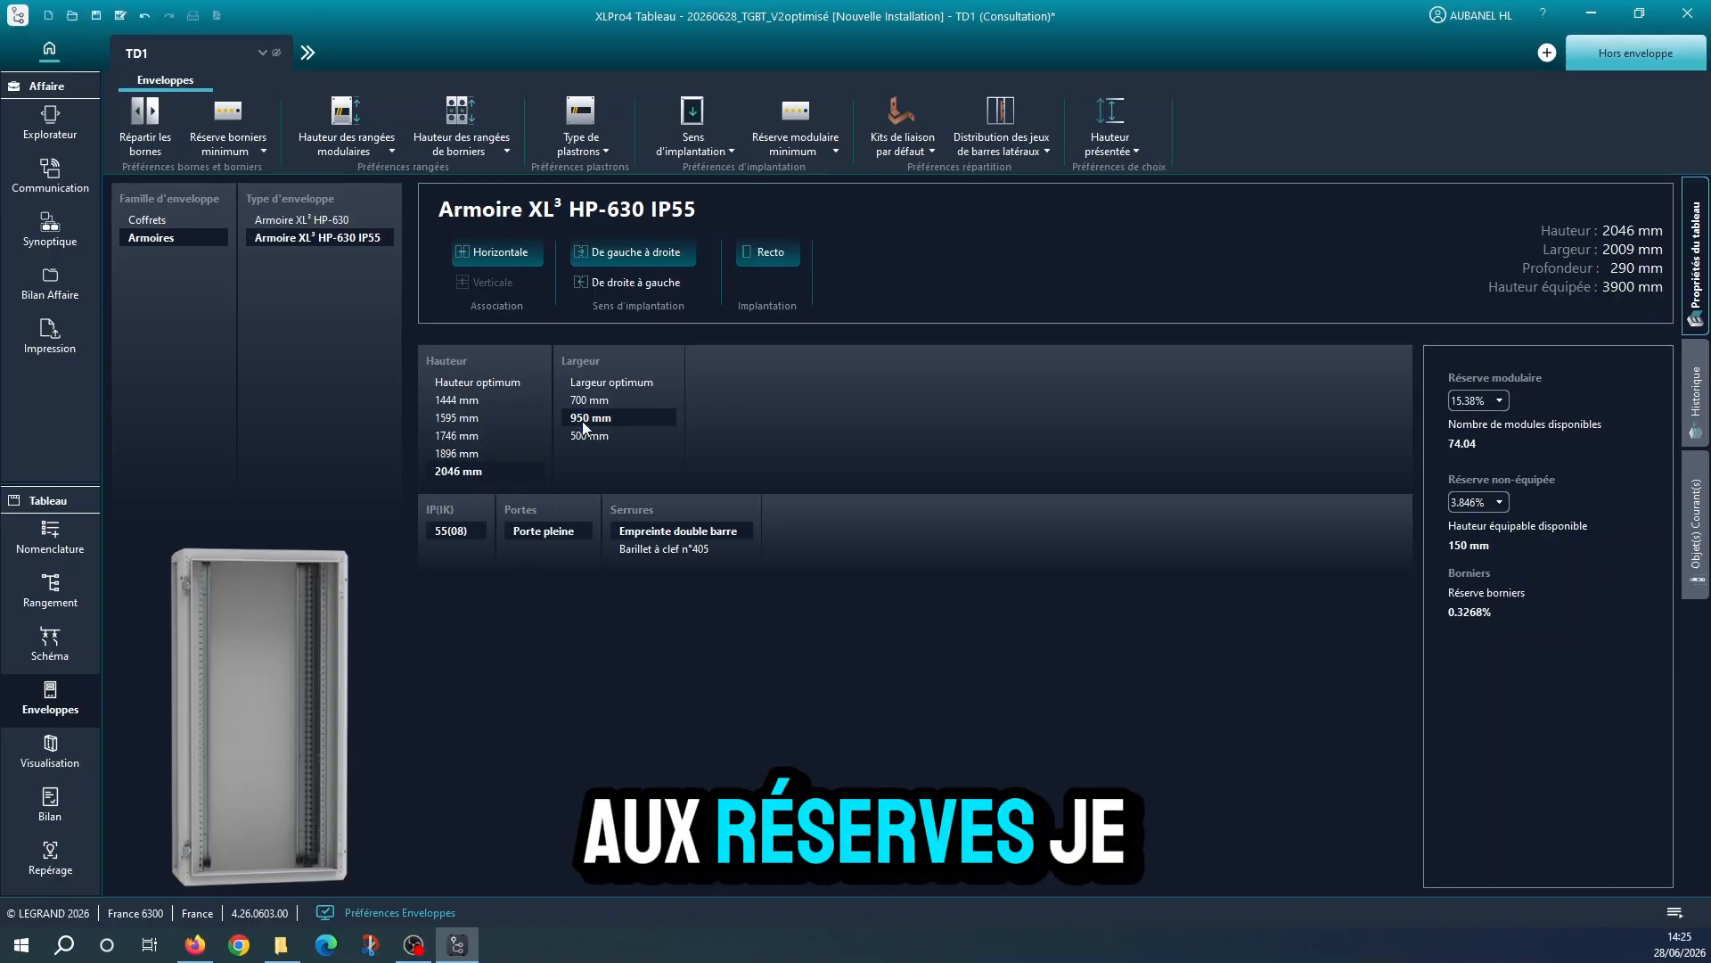
Generate the enclosure visualisation and set the main breaker QG1's orientation to horizontal
left_click(52, 747)
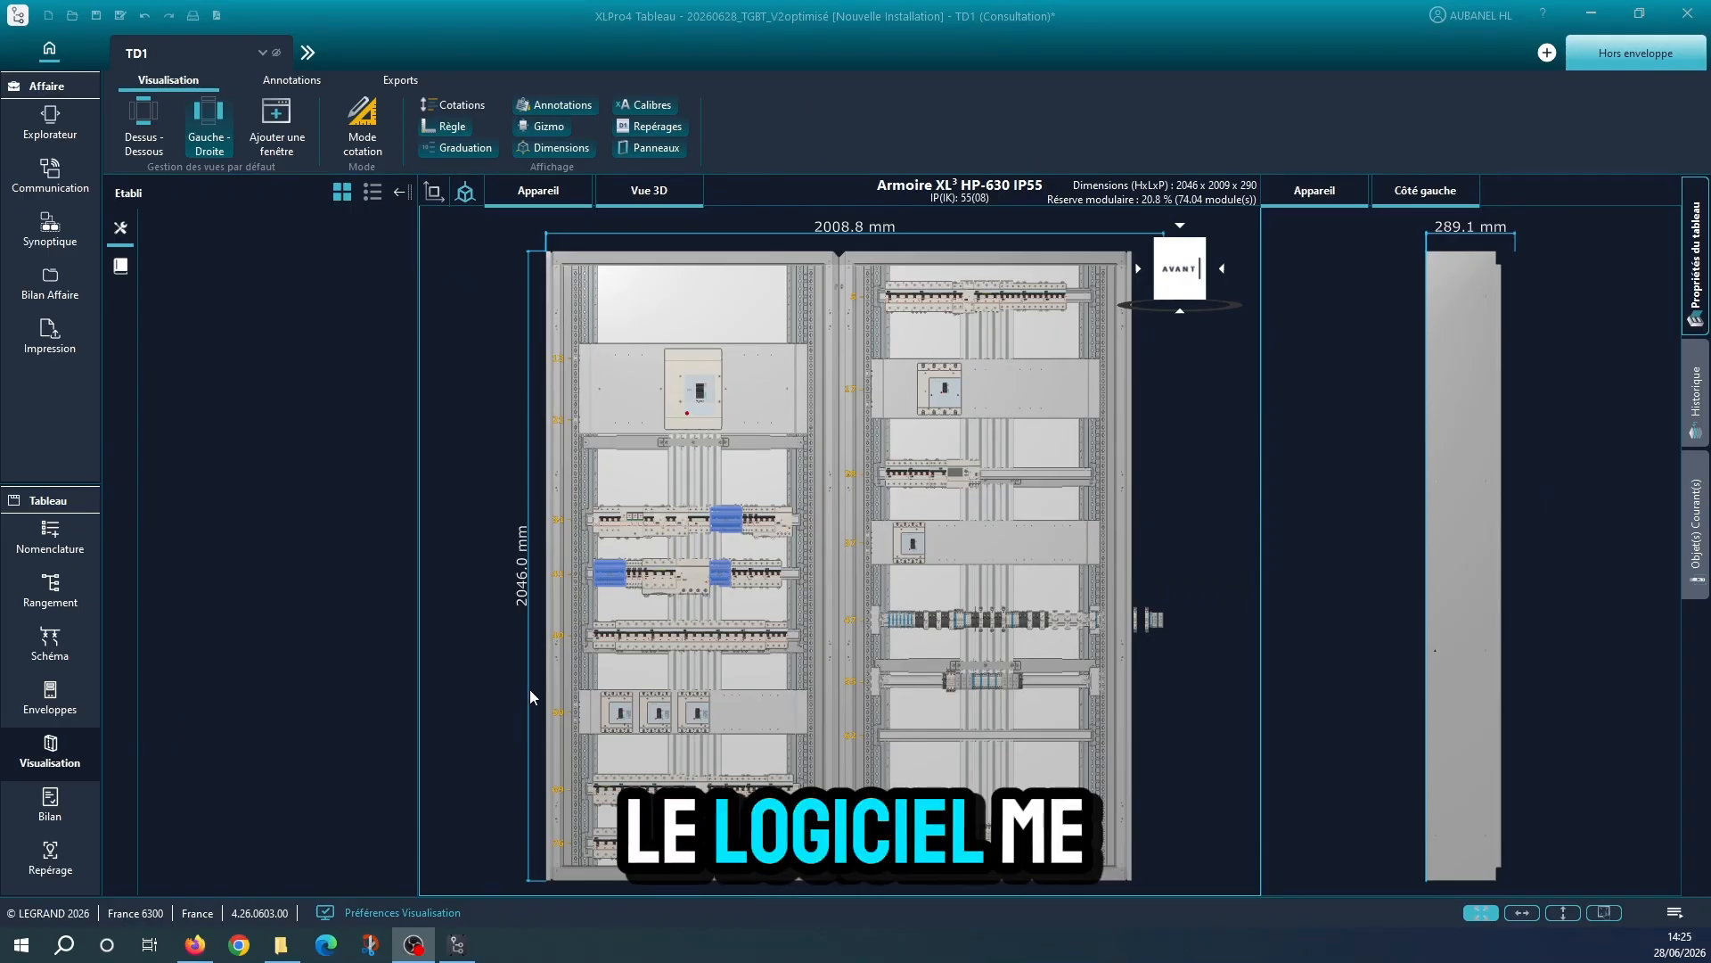
mouse_move(413, 944)
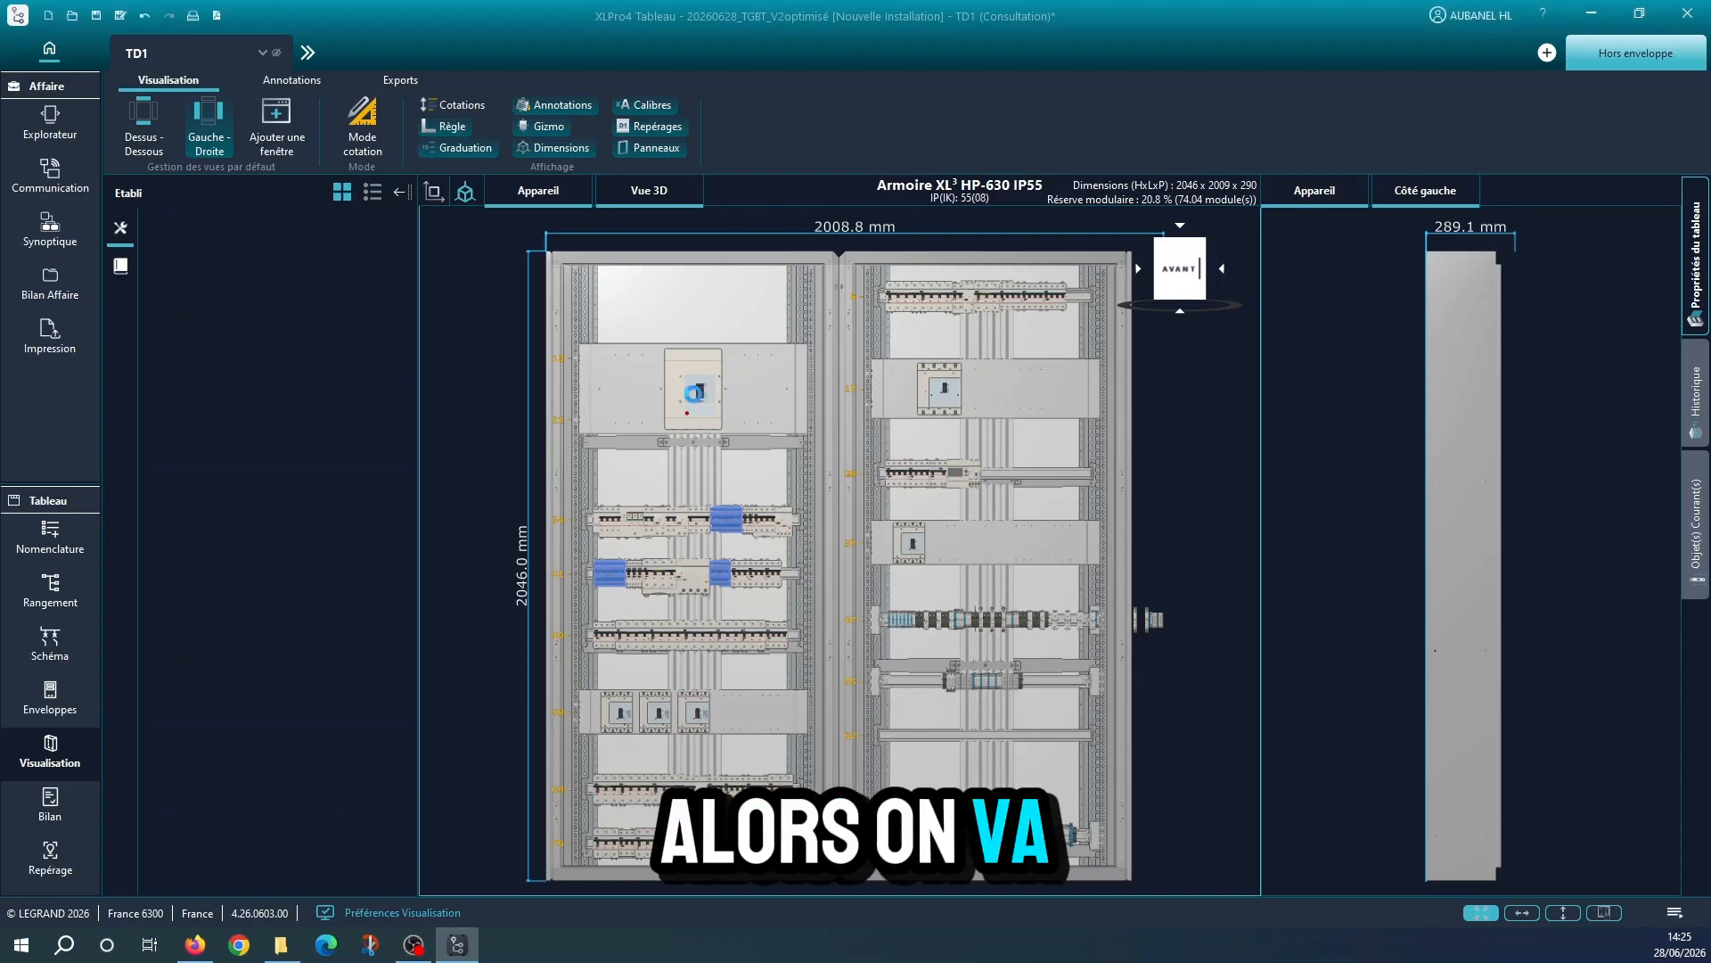
left_click(695, 394)
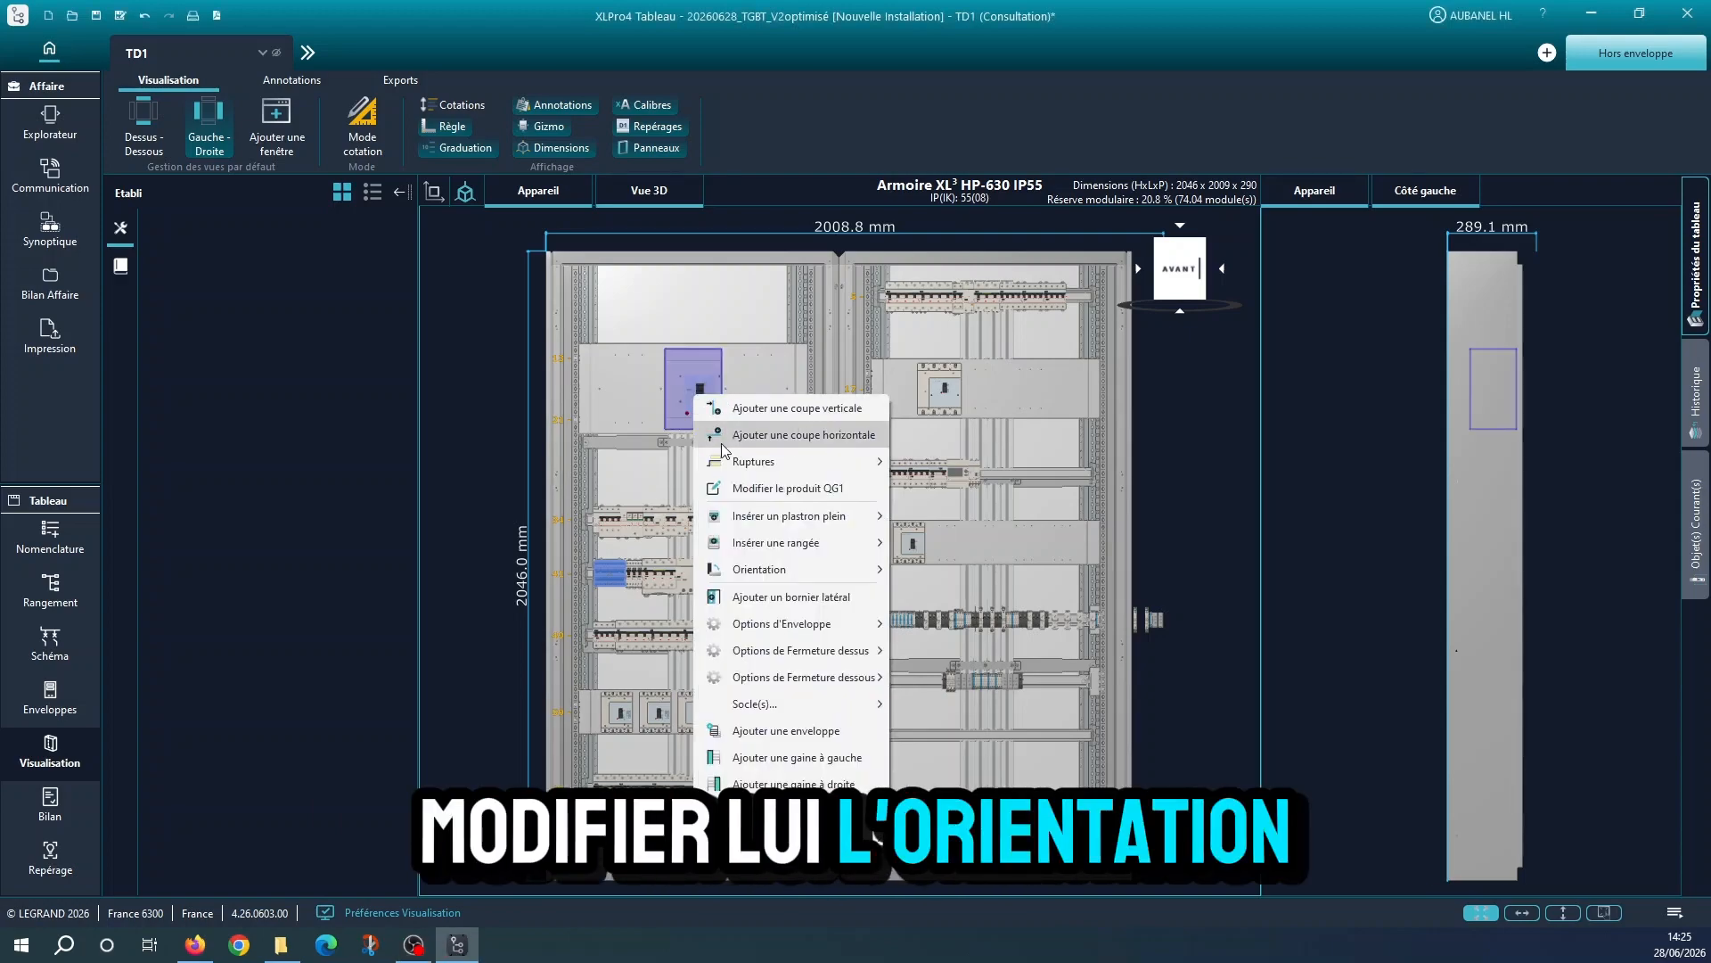
mouse_move(785, 563)
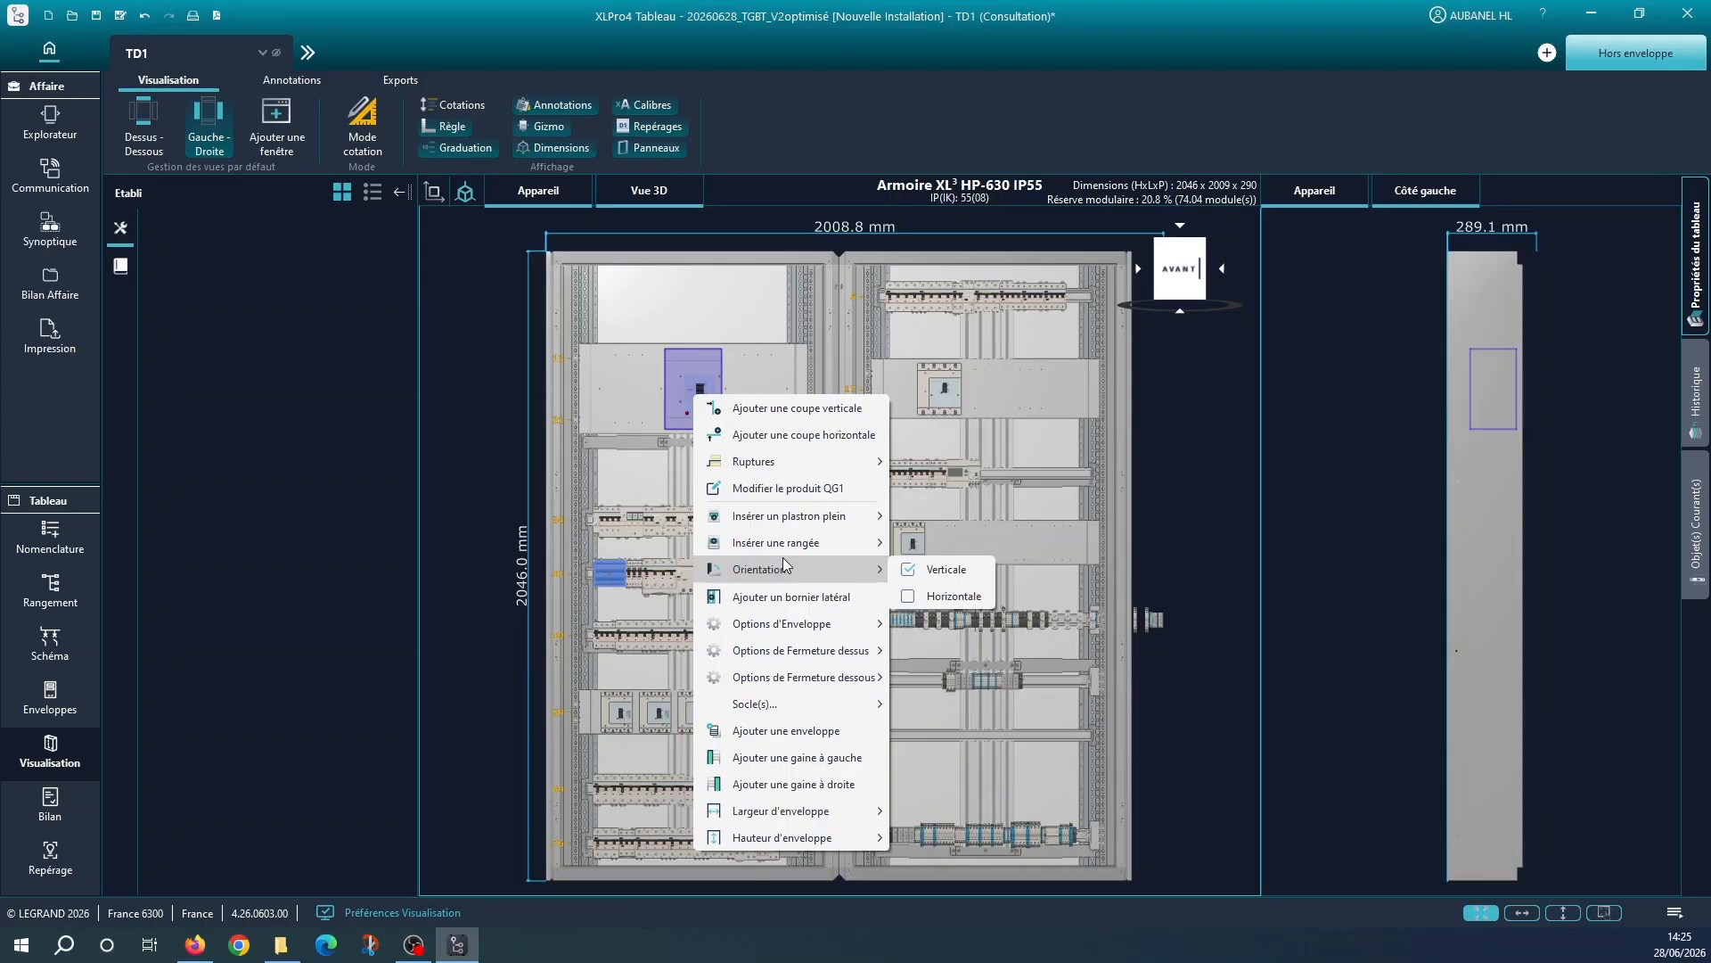
mouse_move(788, 629)
left_click(905, 594)
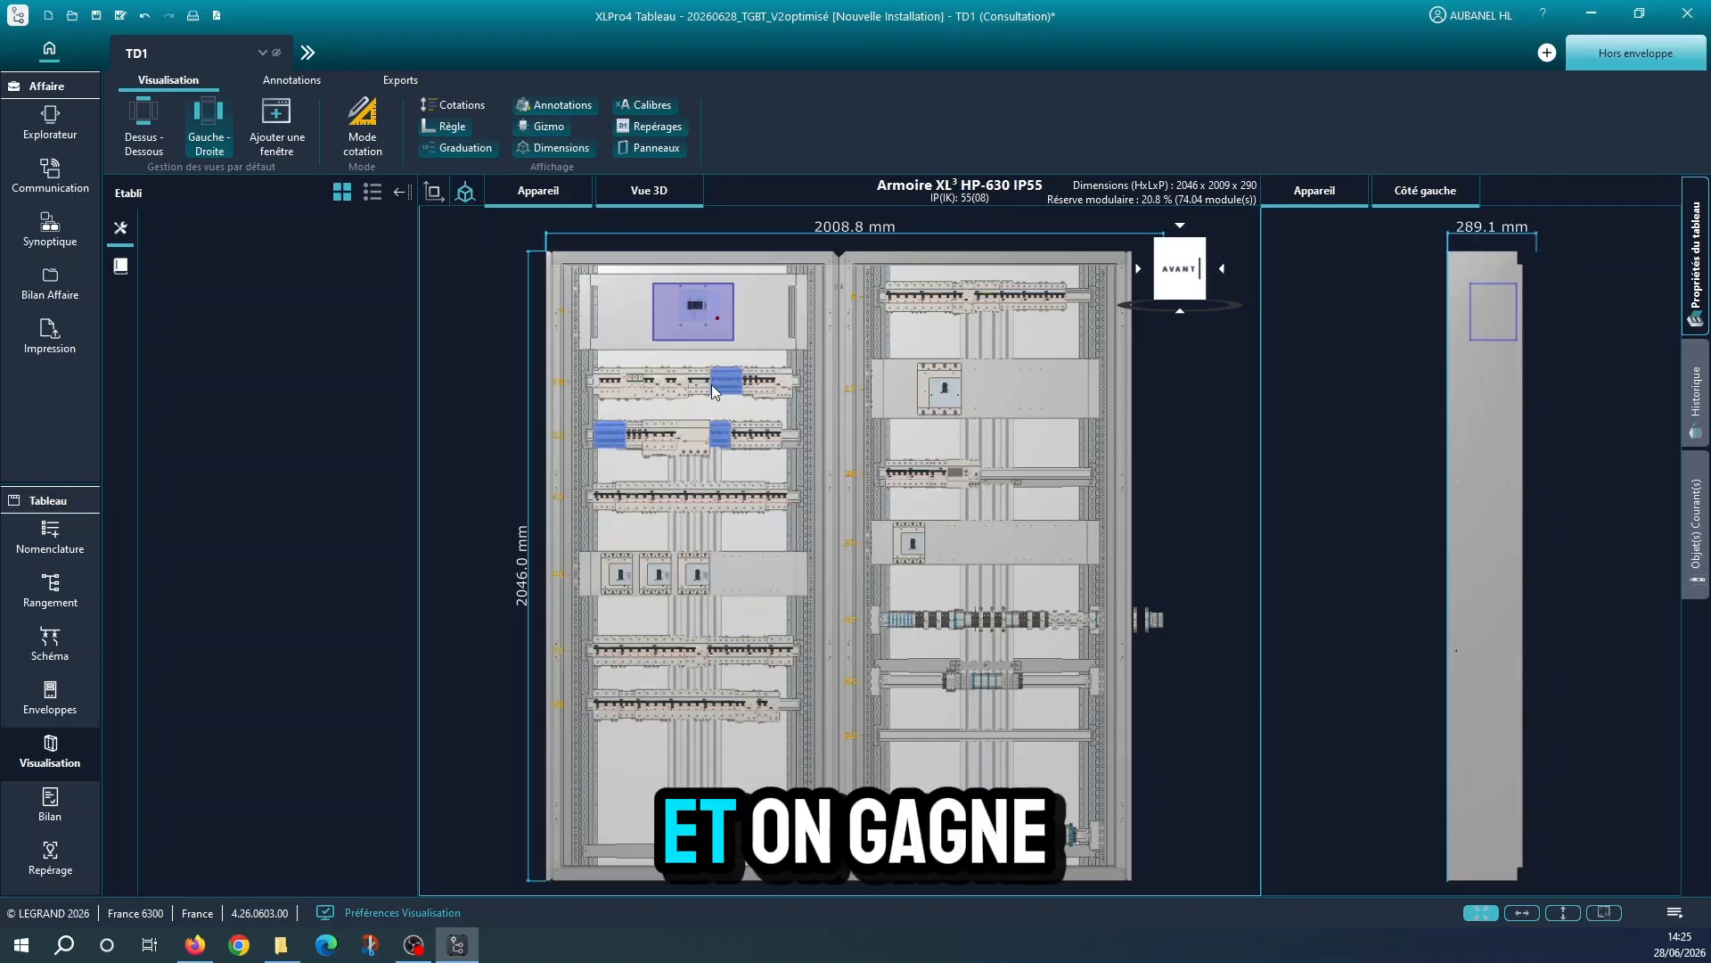
Move the lone lower breaker of the right cabinet beside the three breakers in the left cabinet, and remove its emptied row
left_click(910, 554)
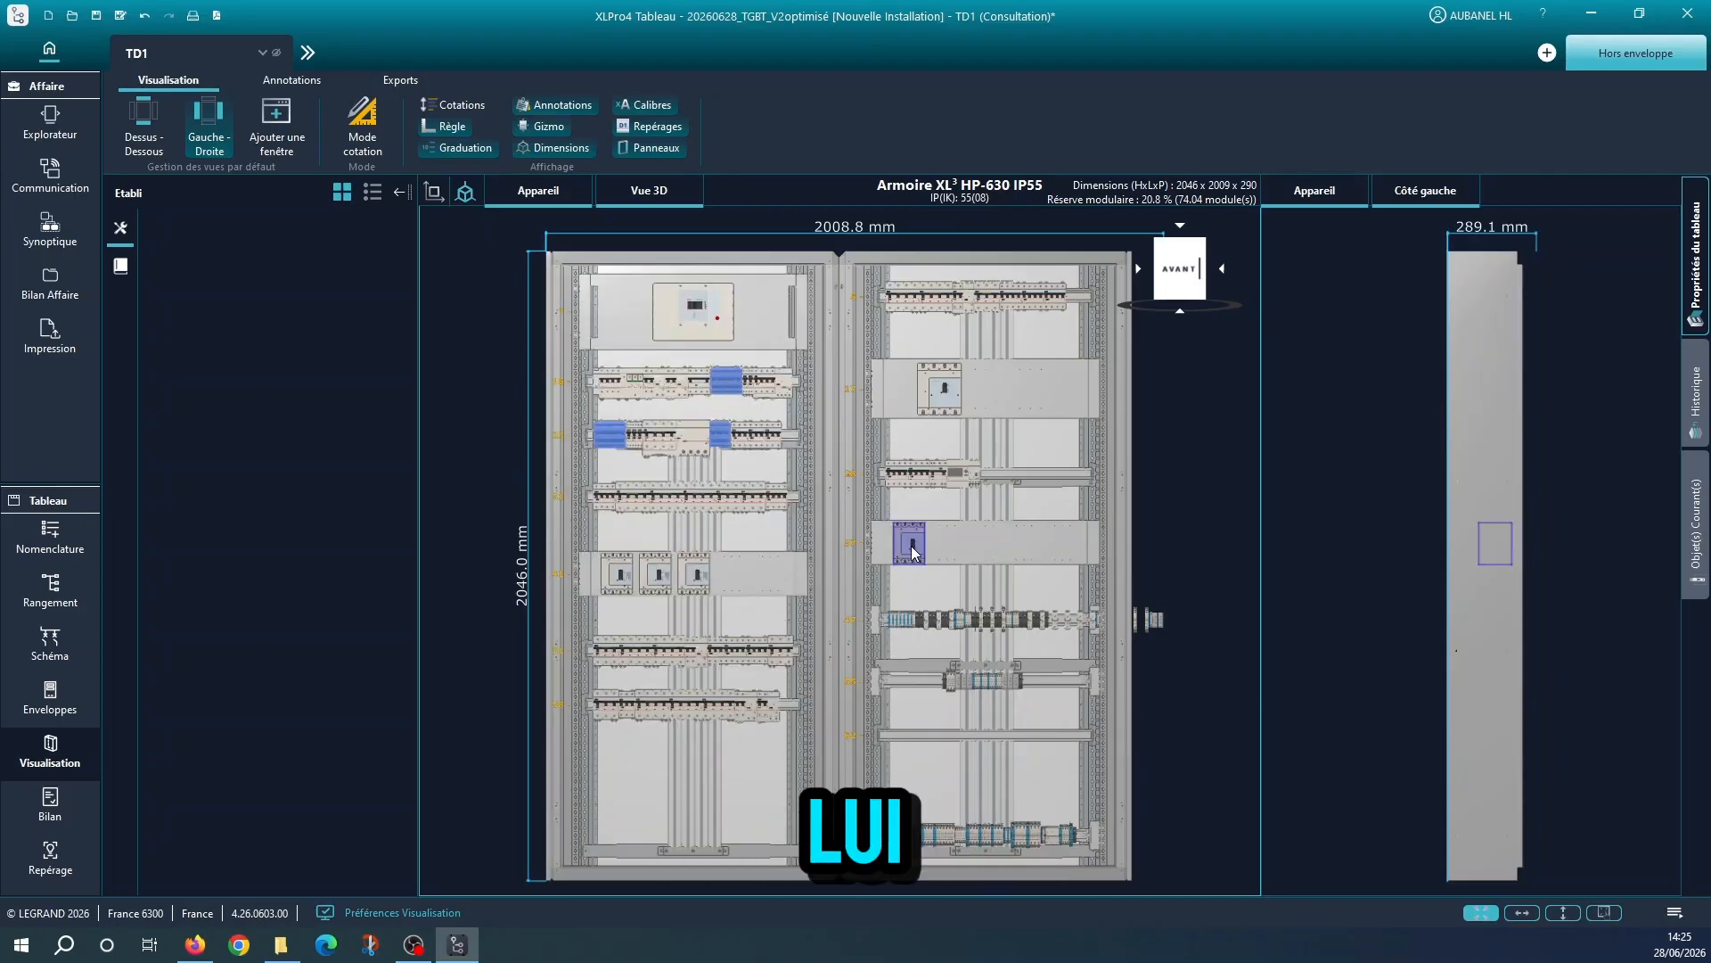
left_click_drag(912, 553, 736, 586)
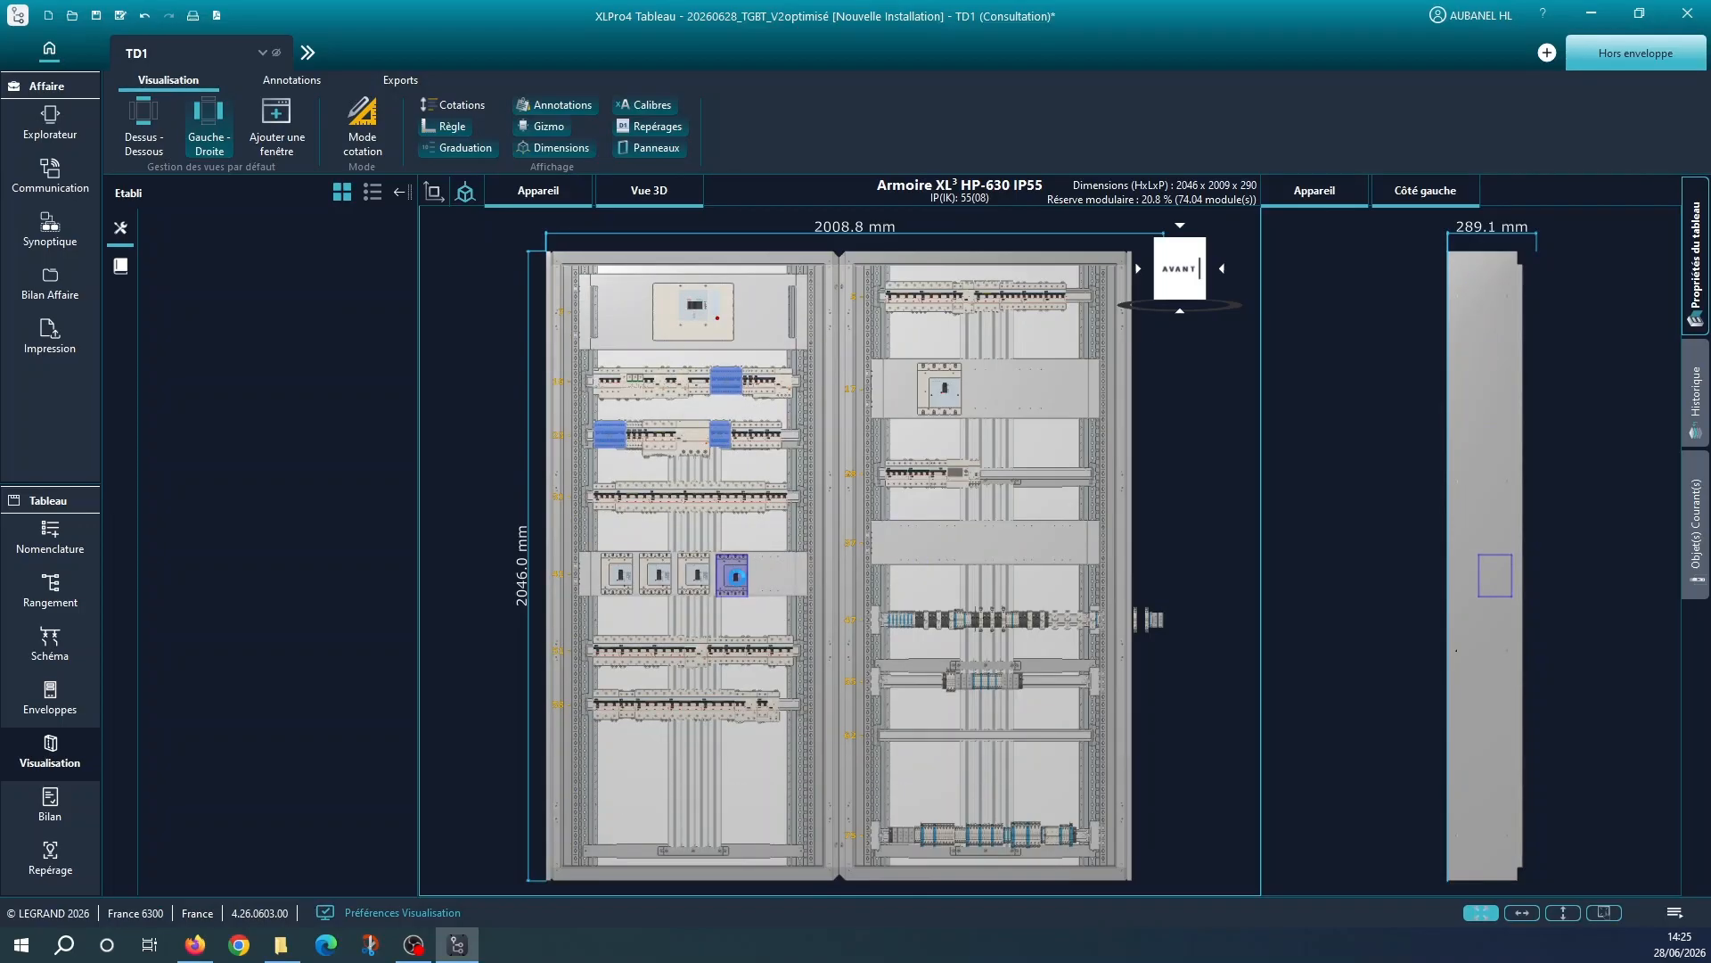
left_click(959, 544)
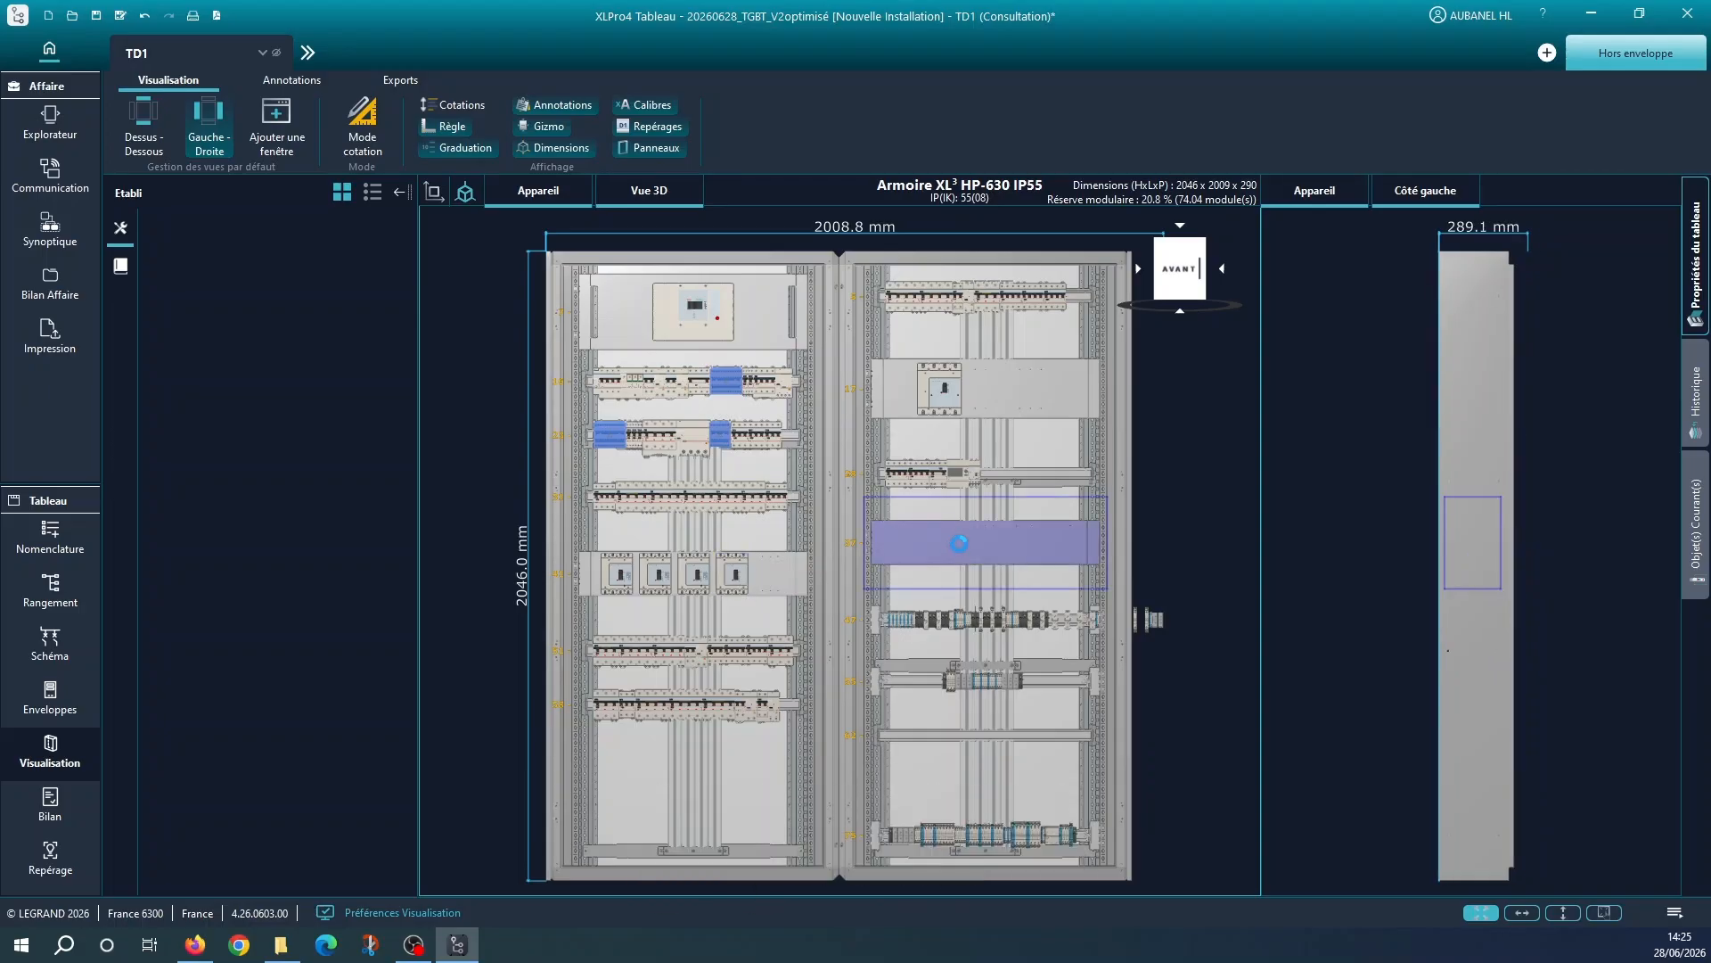
key("Delete")
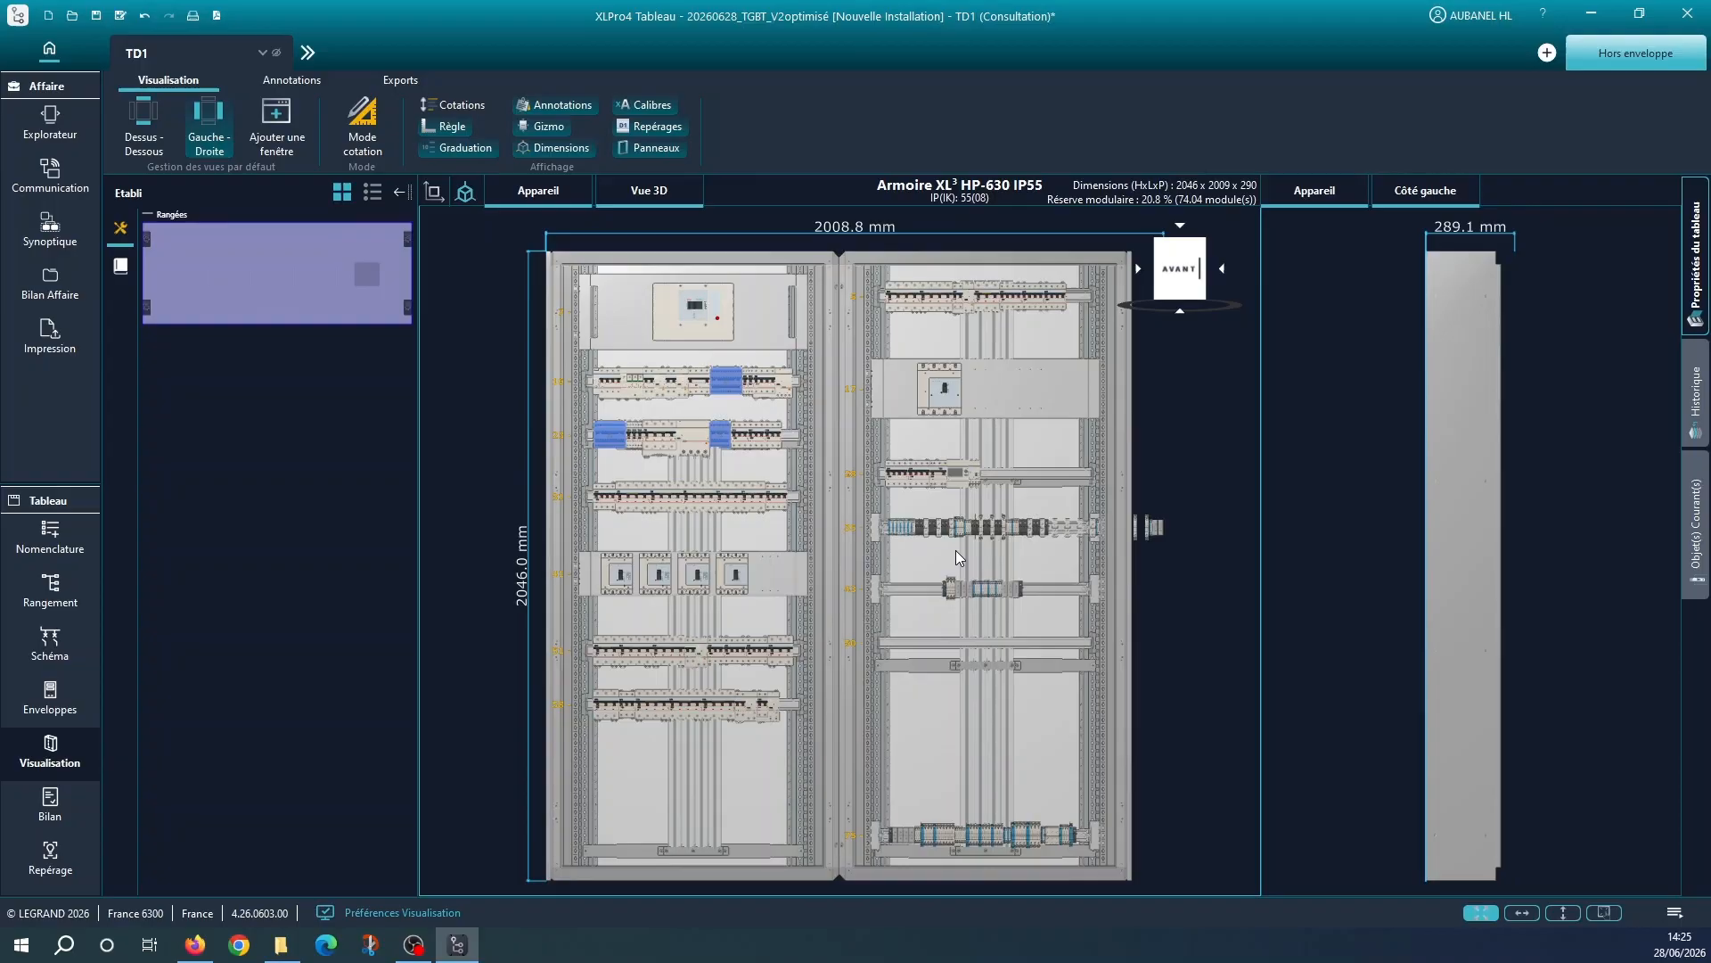
Try to move the right cabinet's upper two terminal rows and the empty rail below them to the bottom of the left cabinet
left_click(880, 533)
left_click_drag(880, 533, 624, 812)
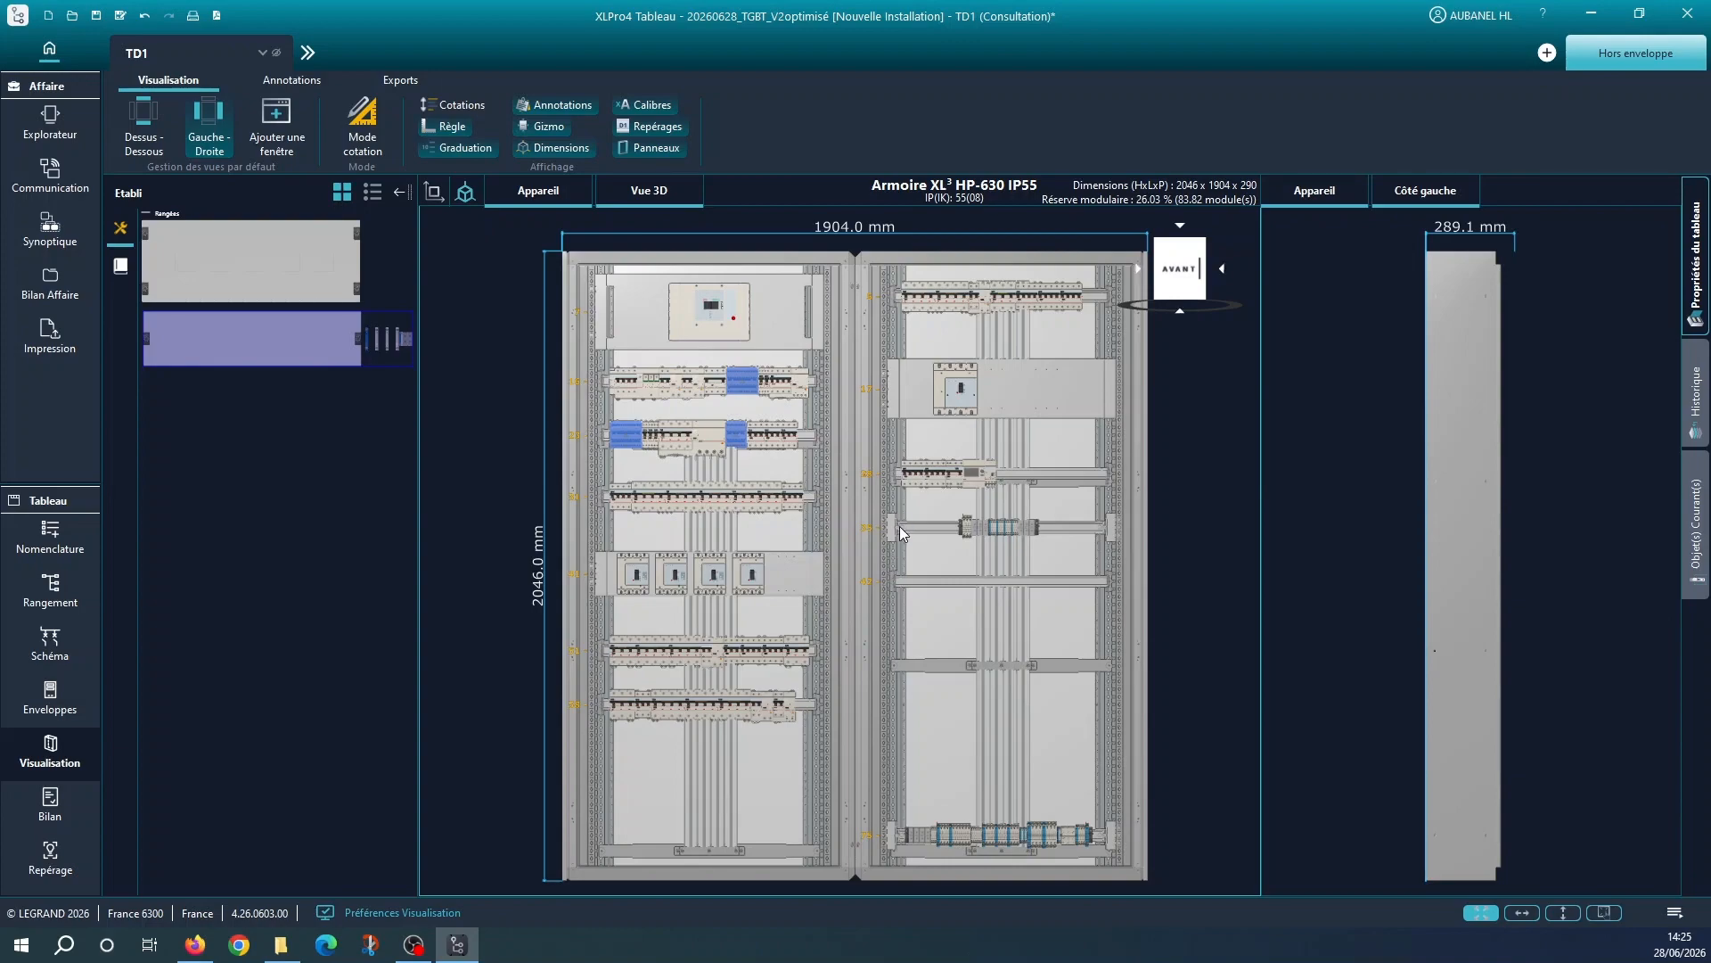
left_click(900, 526)
left_click_drag(901, 529, 643, 827)
left_click(917, 522)
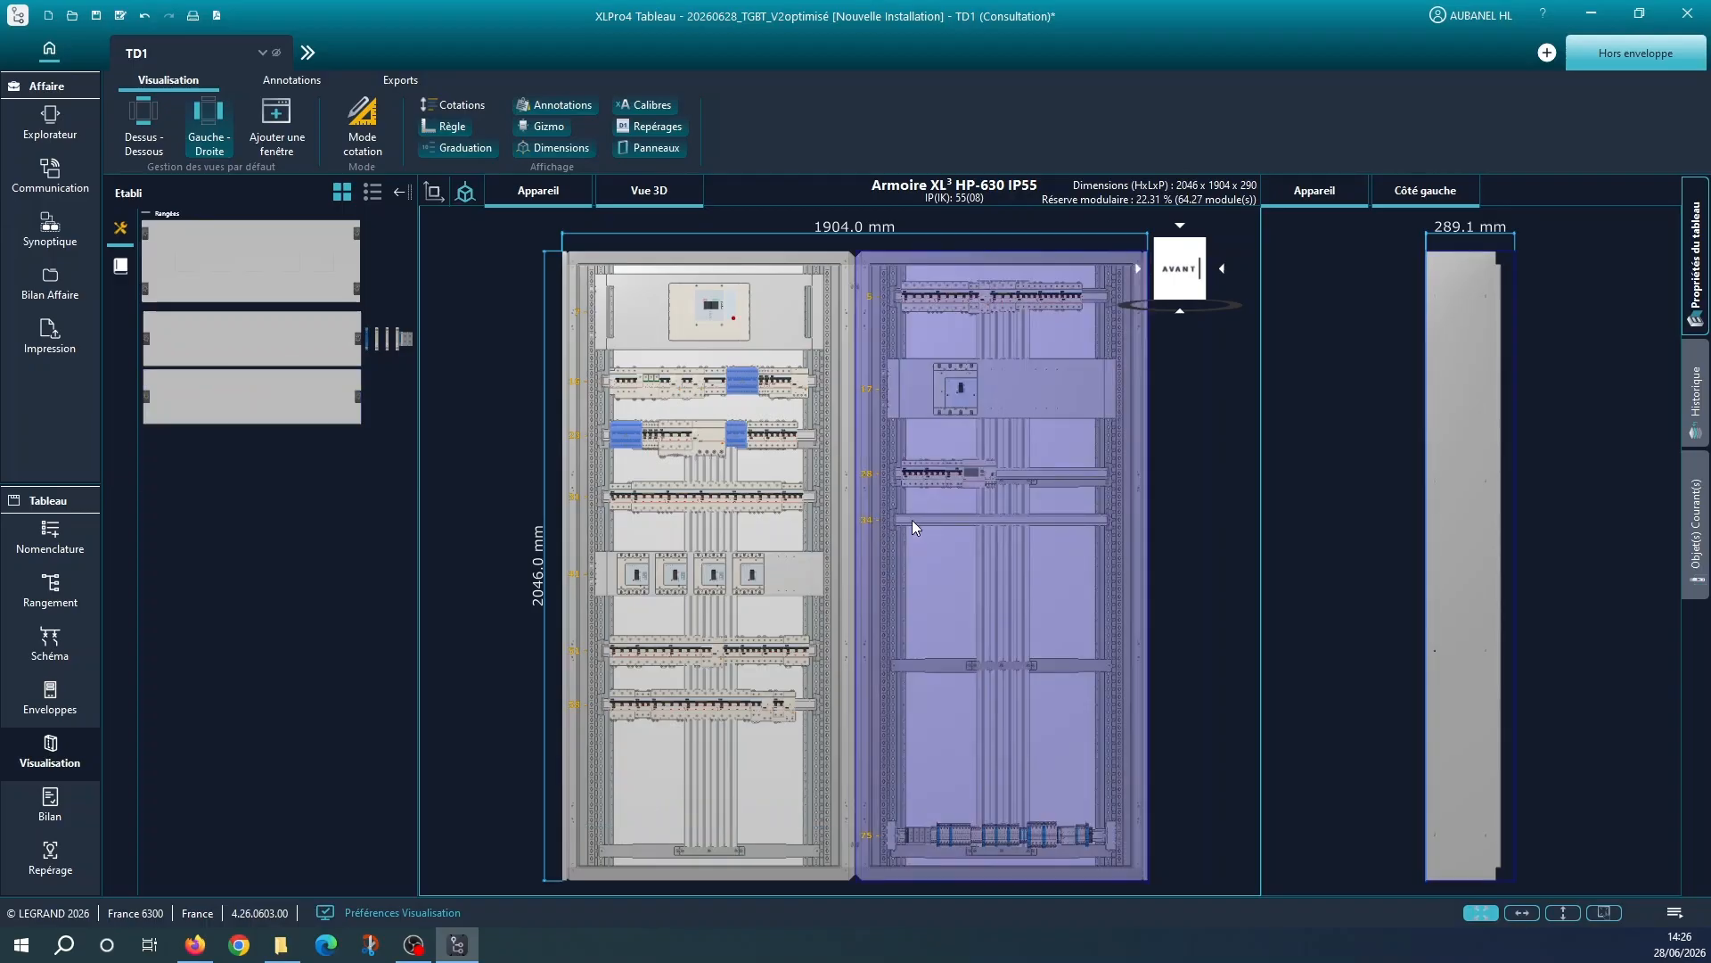
left_click(913, 520)
left_click_drag(908, 520, 661, 752)
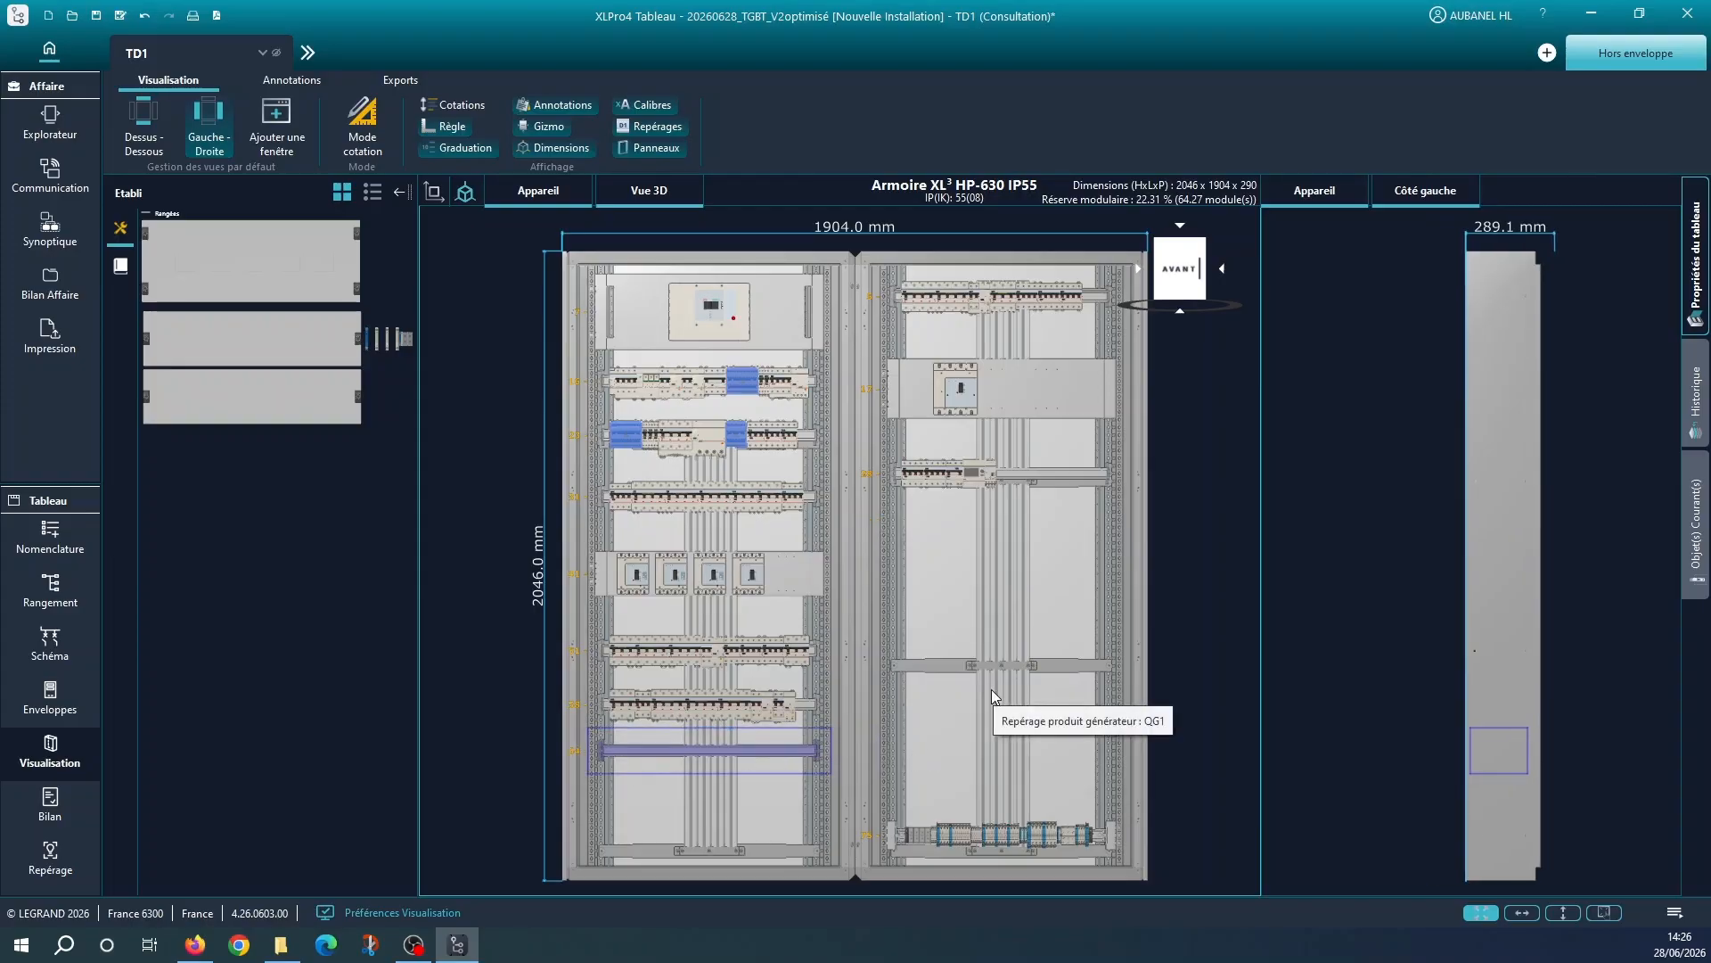
Place the workbench terminal row with the overhanging terminals at the bottom of the left cabinet
left_click(380, 338)
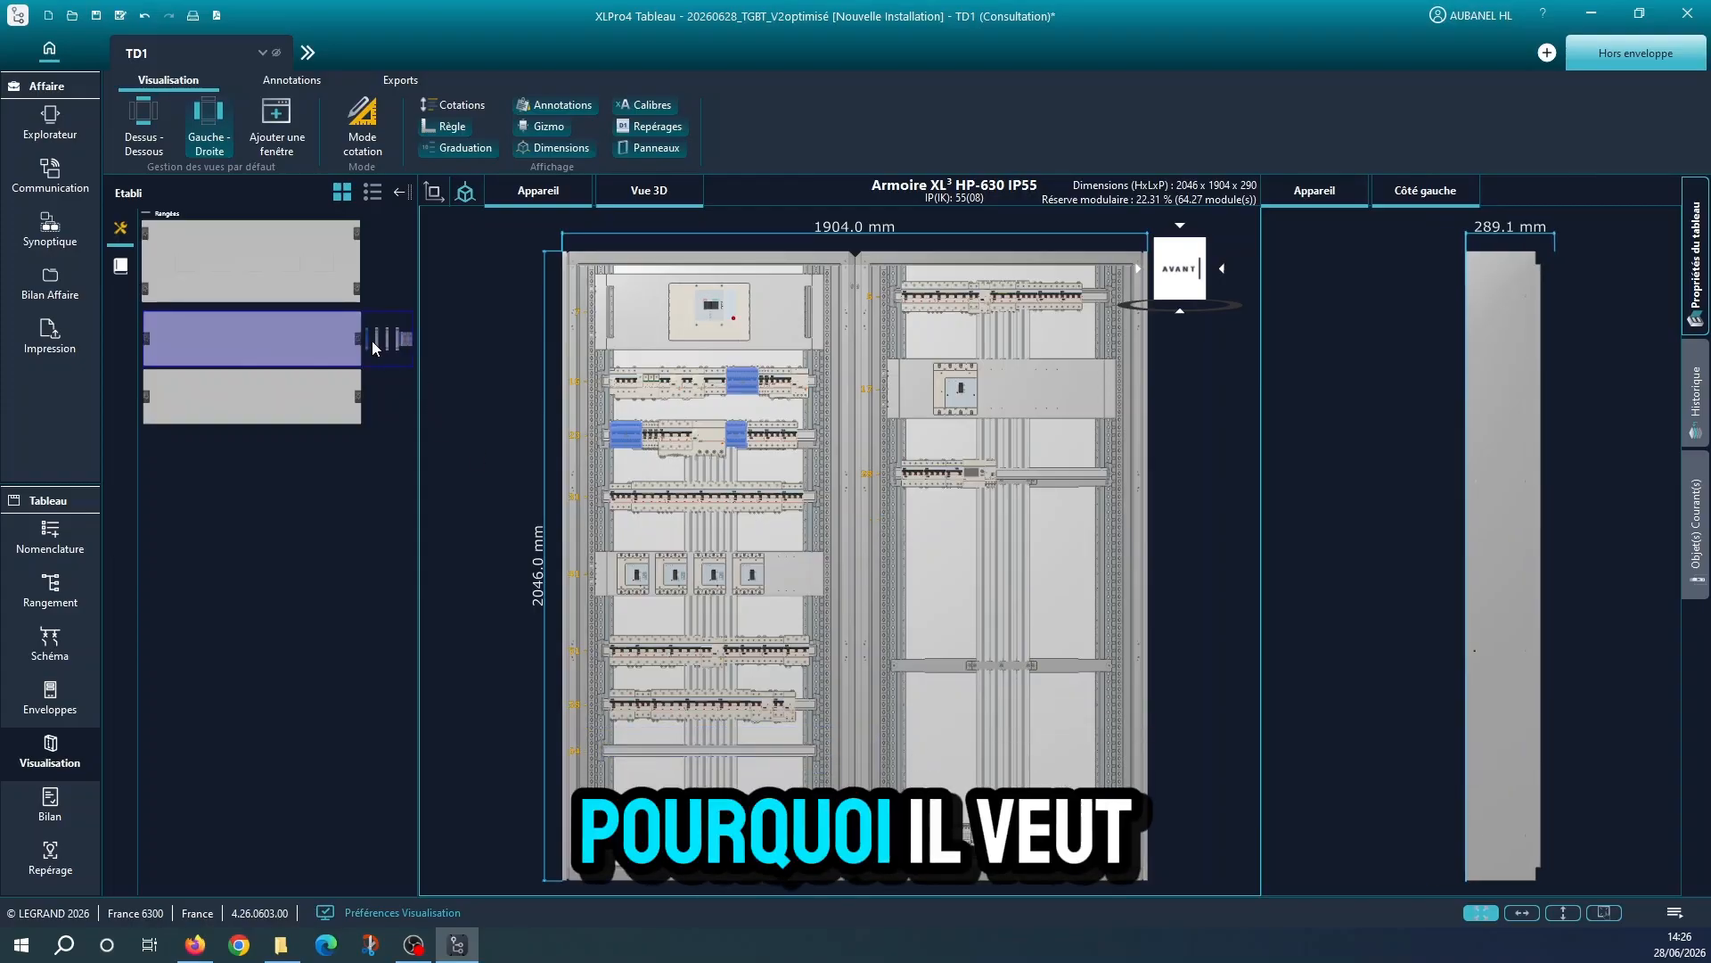
left_click_drag(372, 340, 647, 725)
left_click(250, 344)
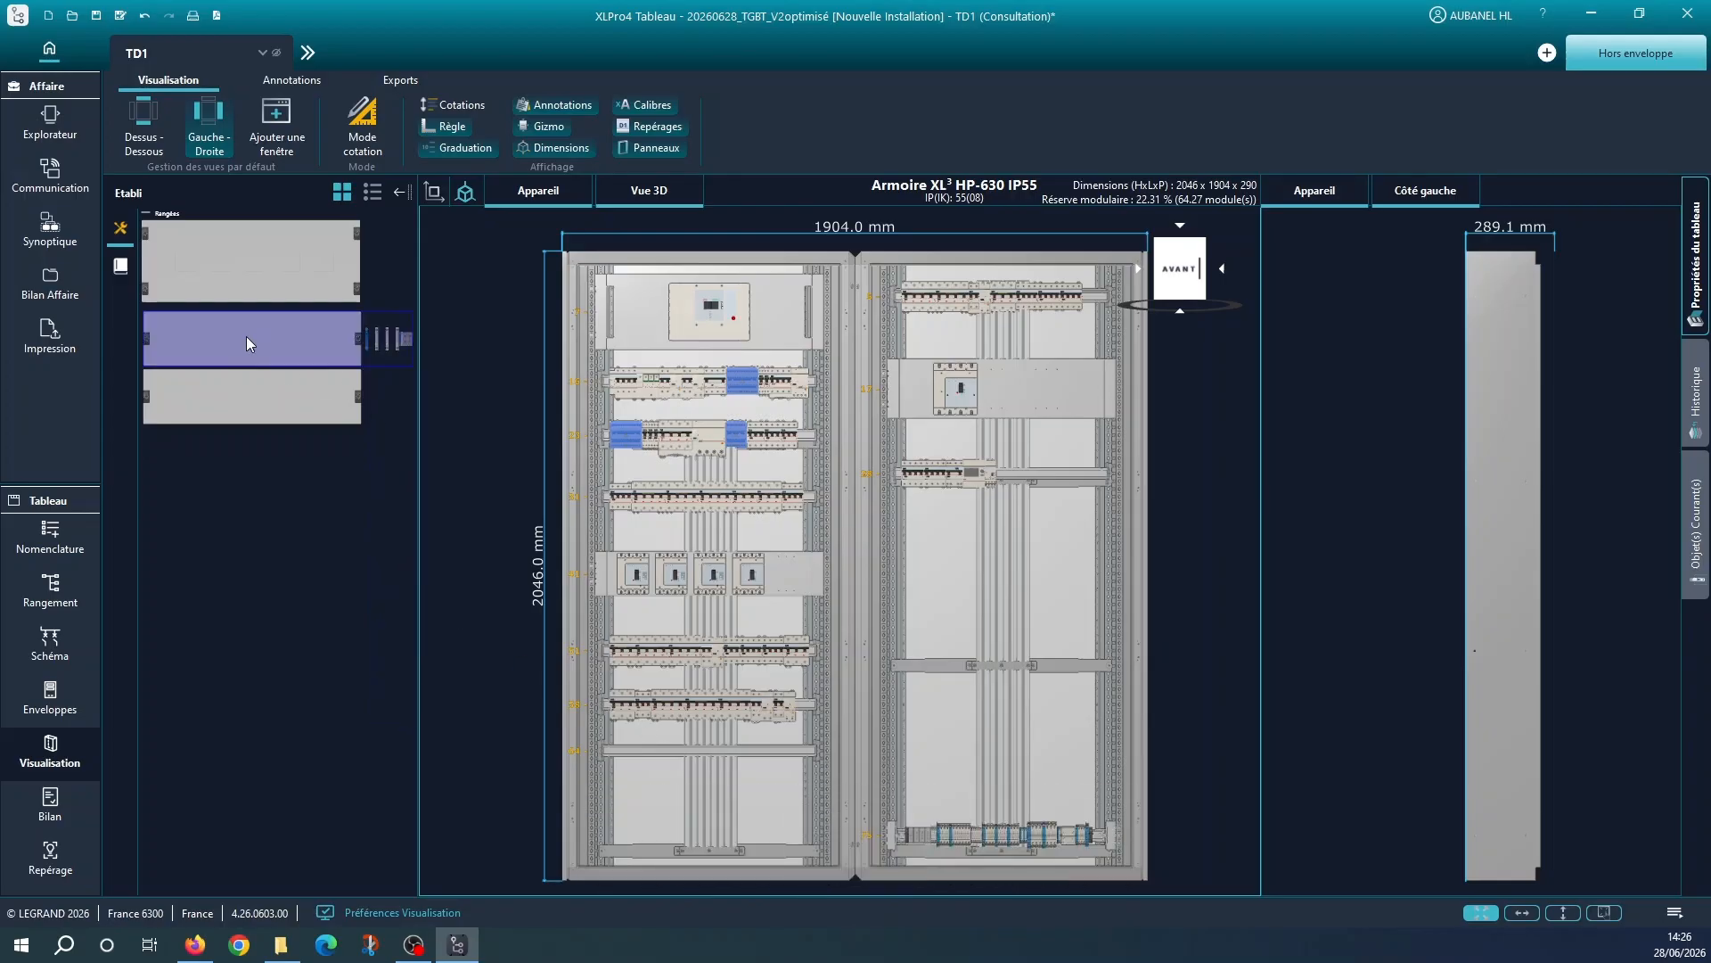
left_click_drag(229, 341, 682, 811)
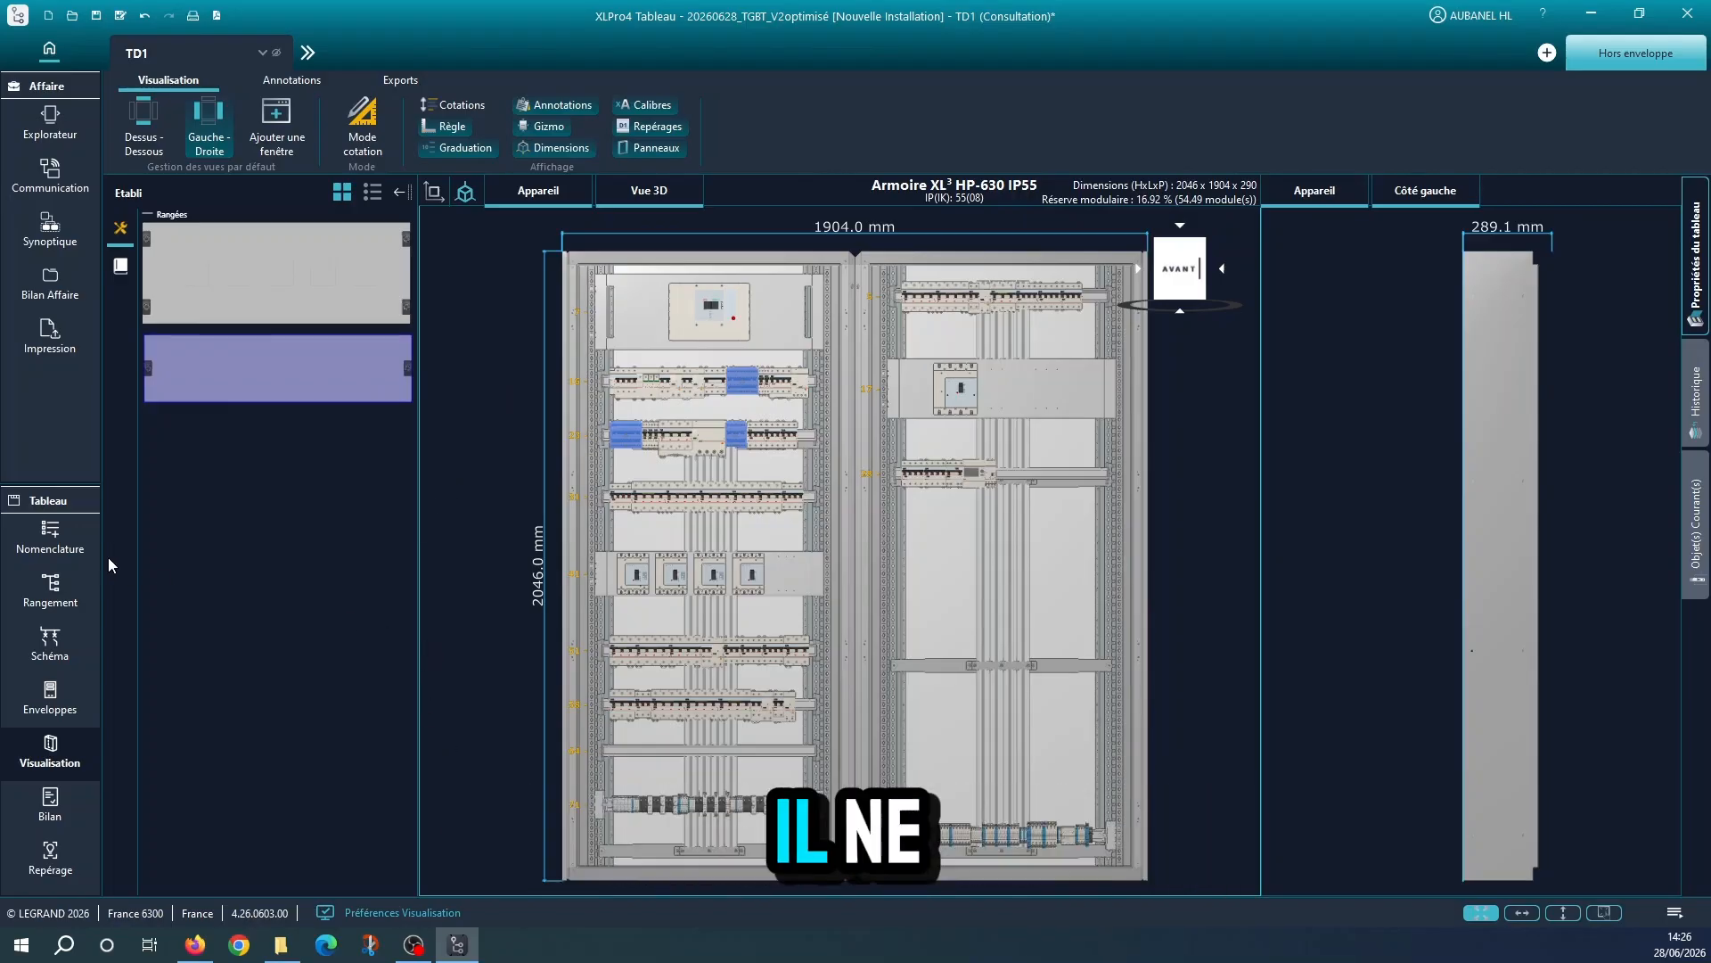
Restart the enclosure calculation, discarding the layout edits, with a 20 % minimum terminal reserve and alternating 150/200 mm modular row heights
left_click(75, 703)
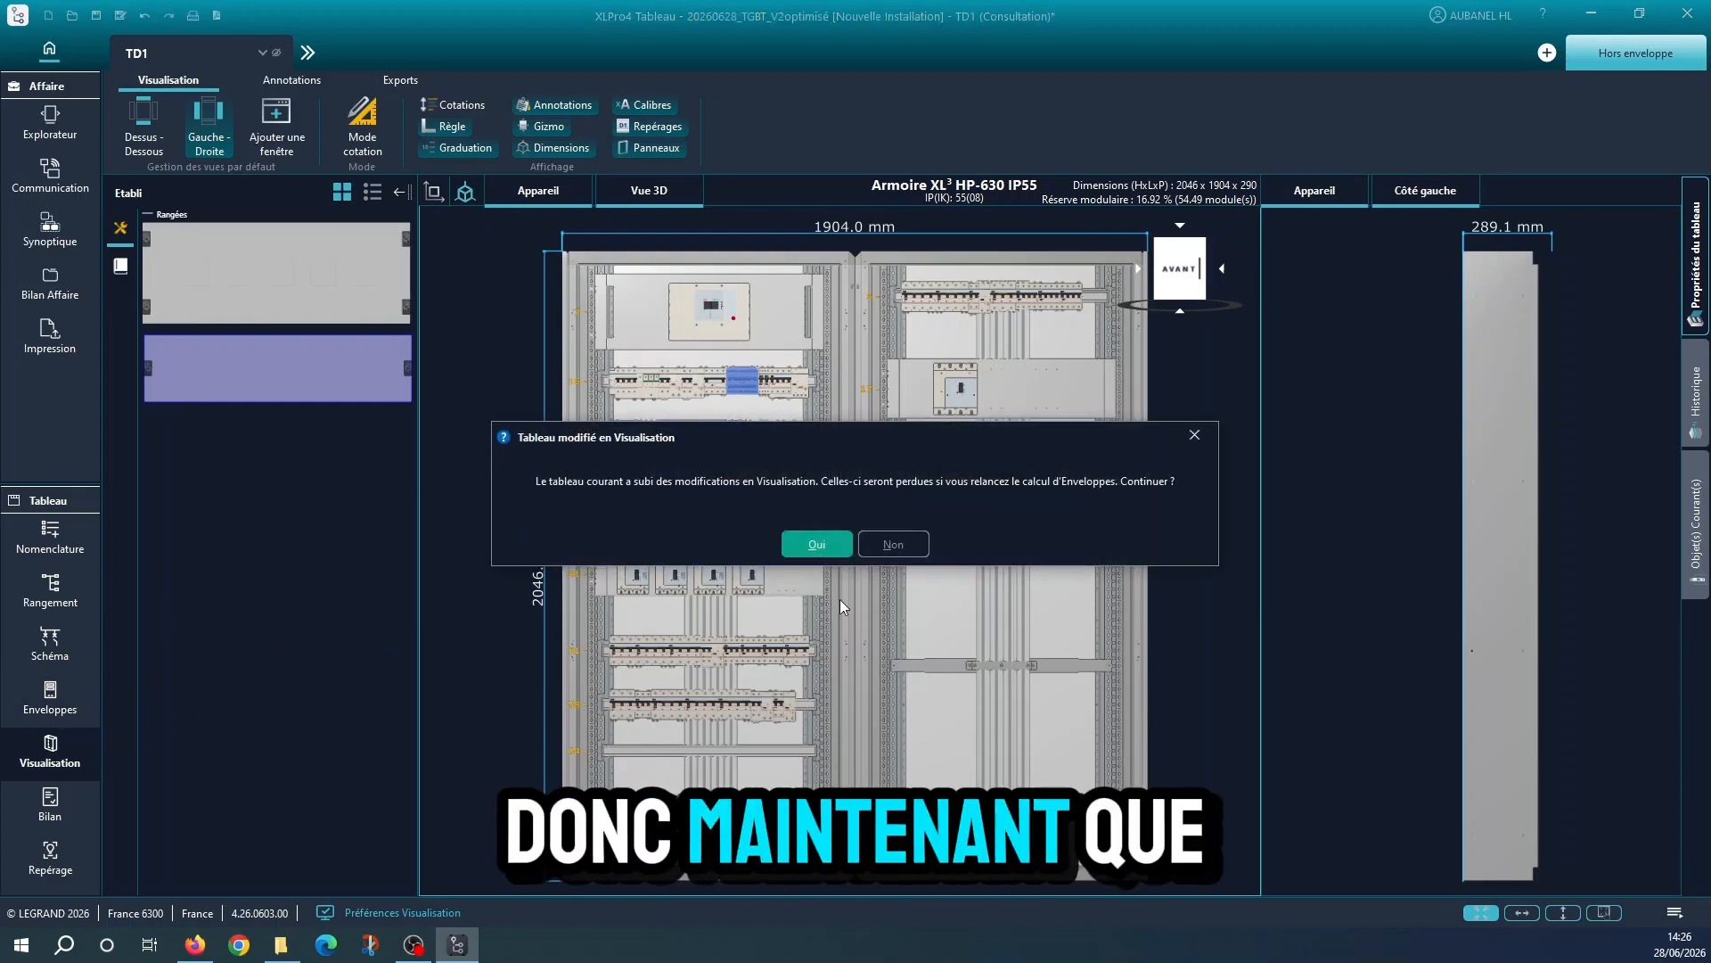
left_click(817, 543)
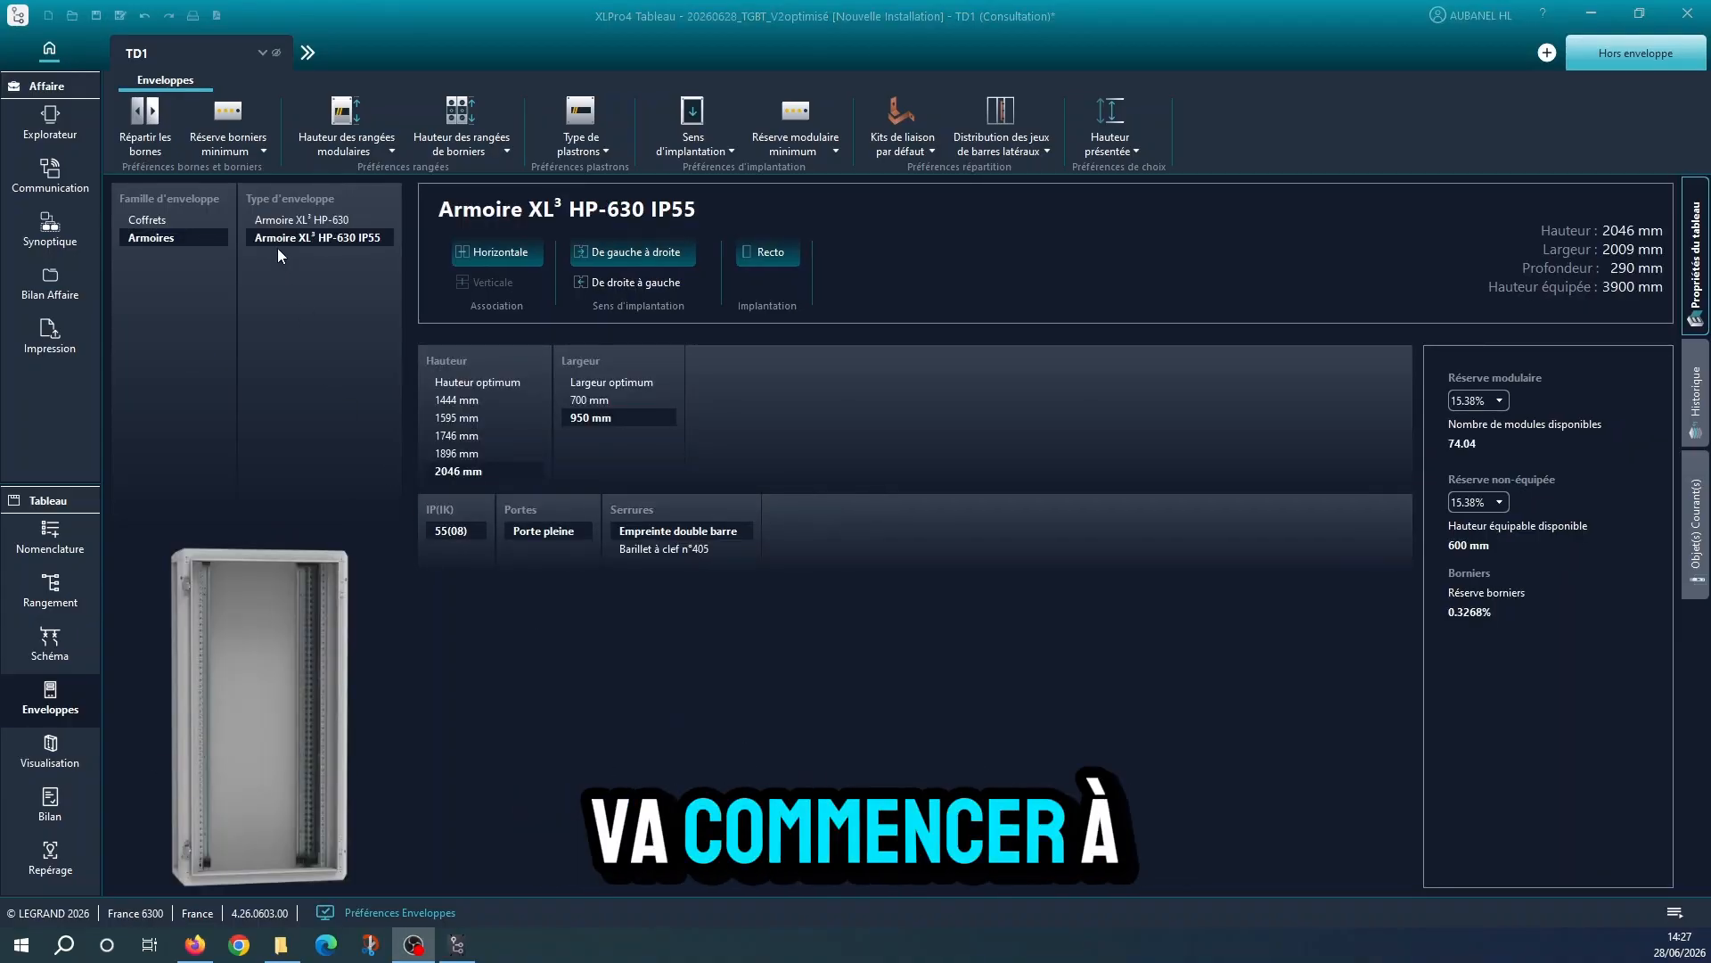
left_click(230, 143)
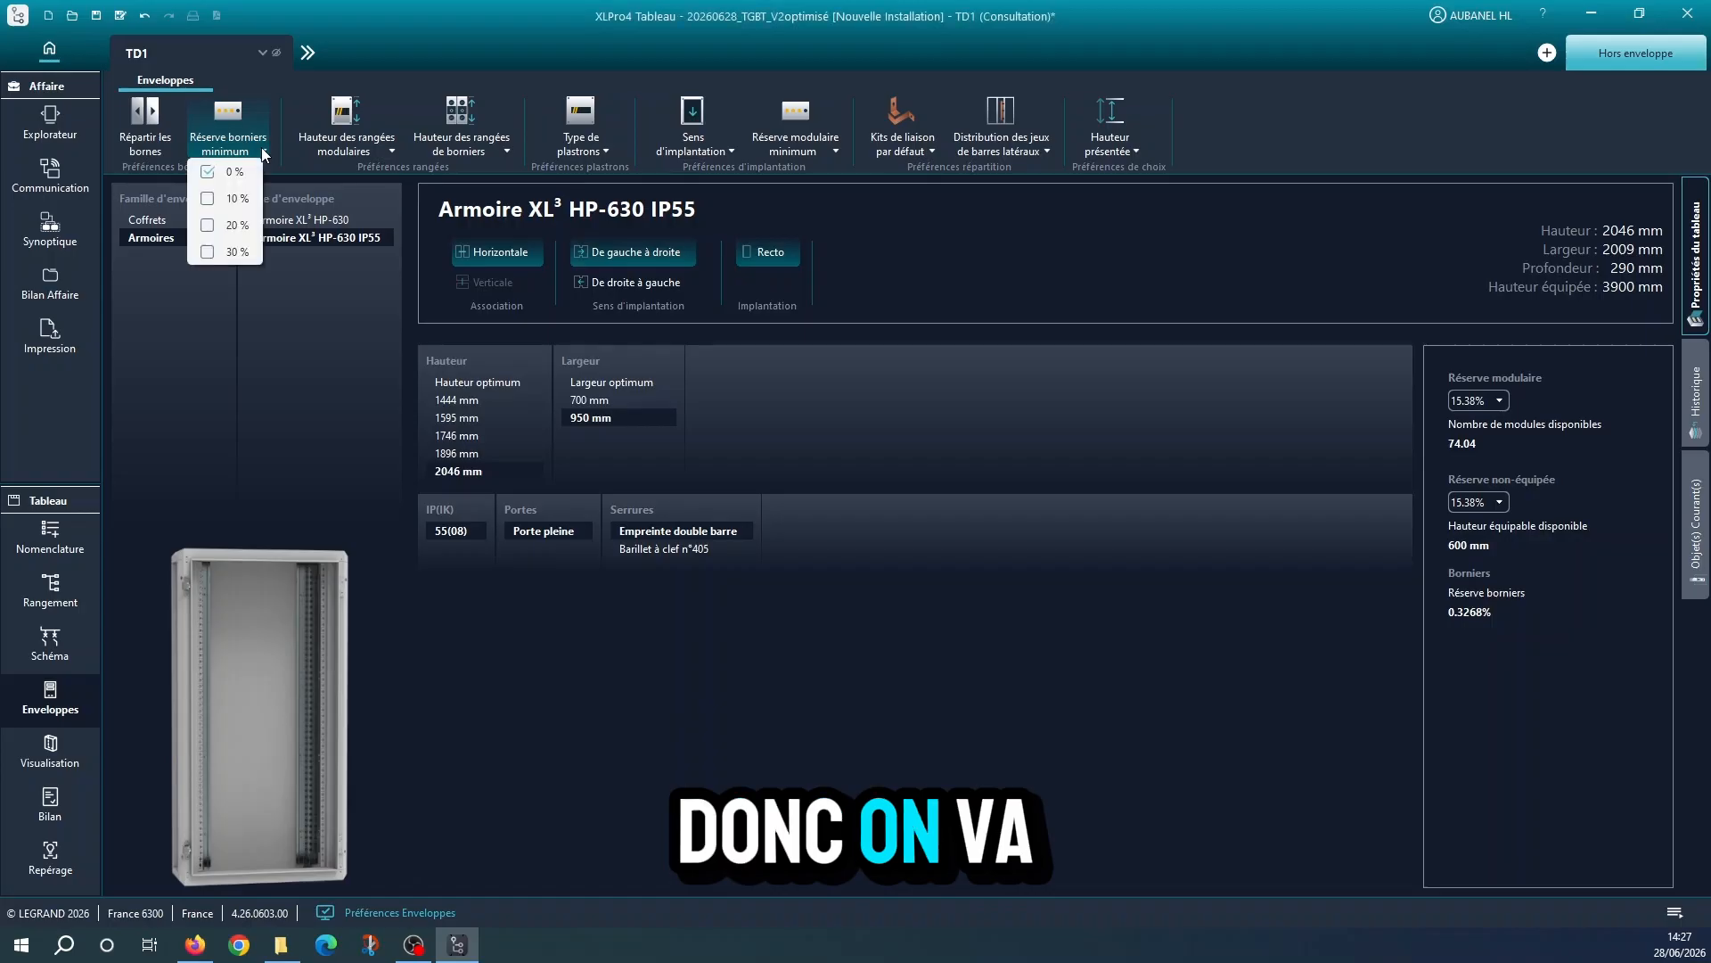
left_click(229, 229)
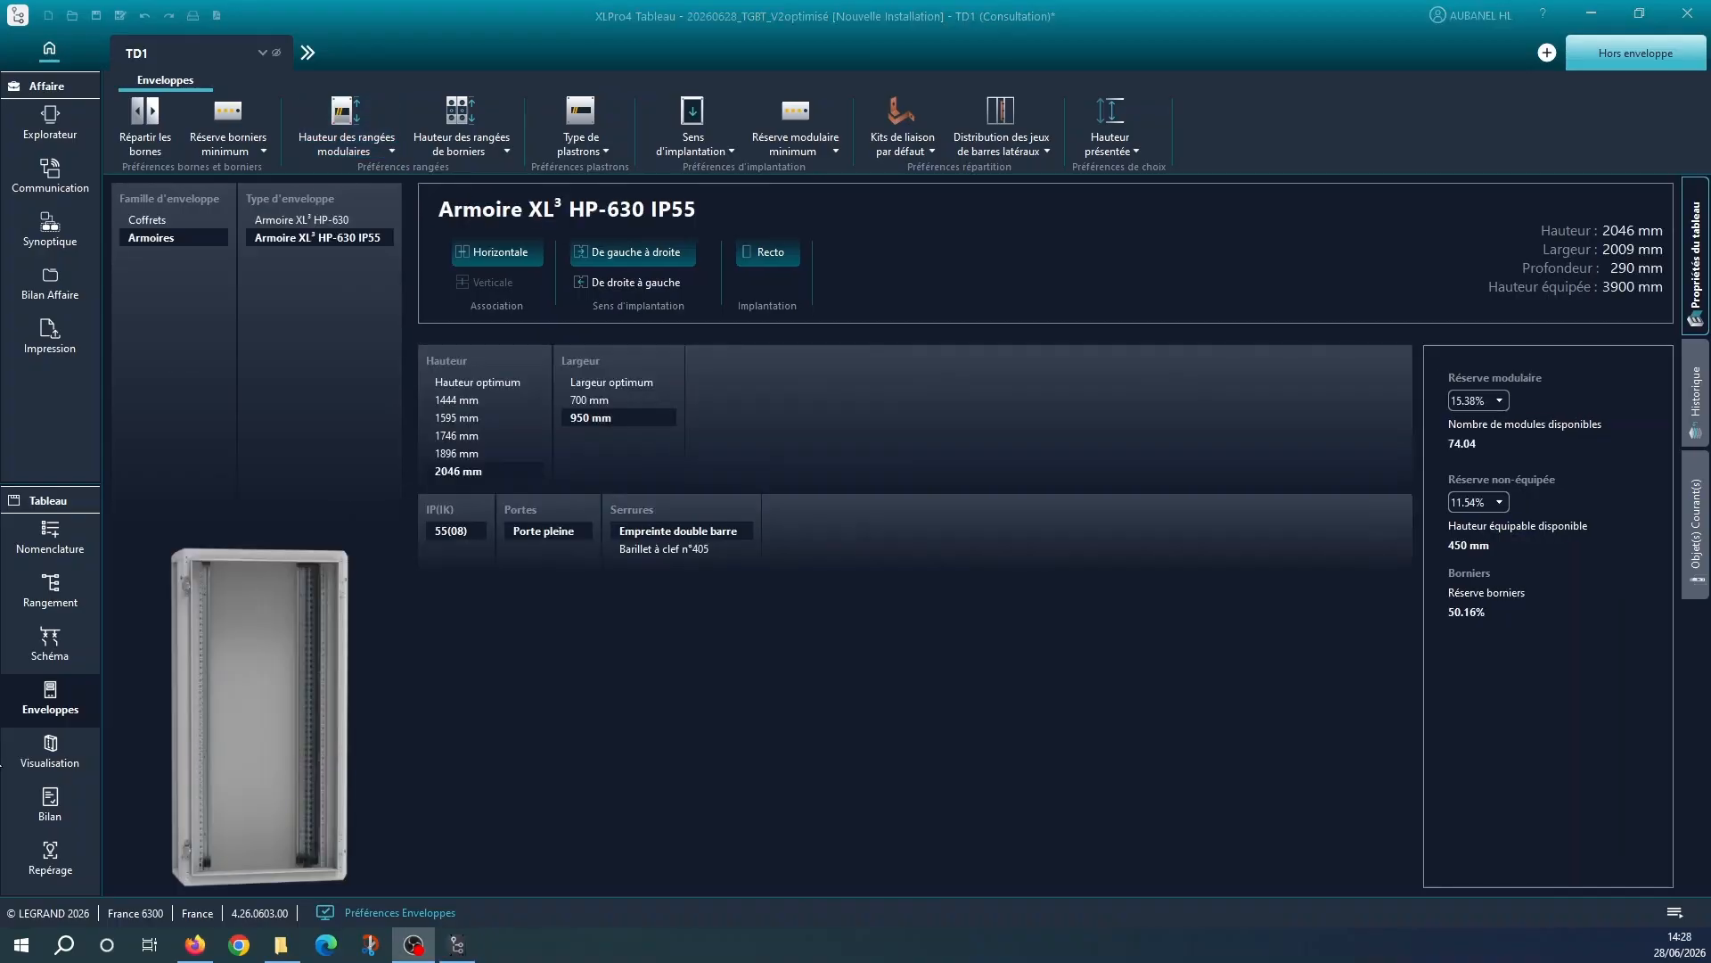
left_click(388, 151)
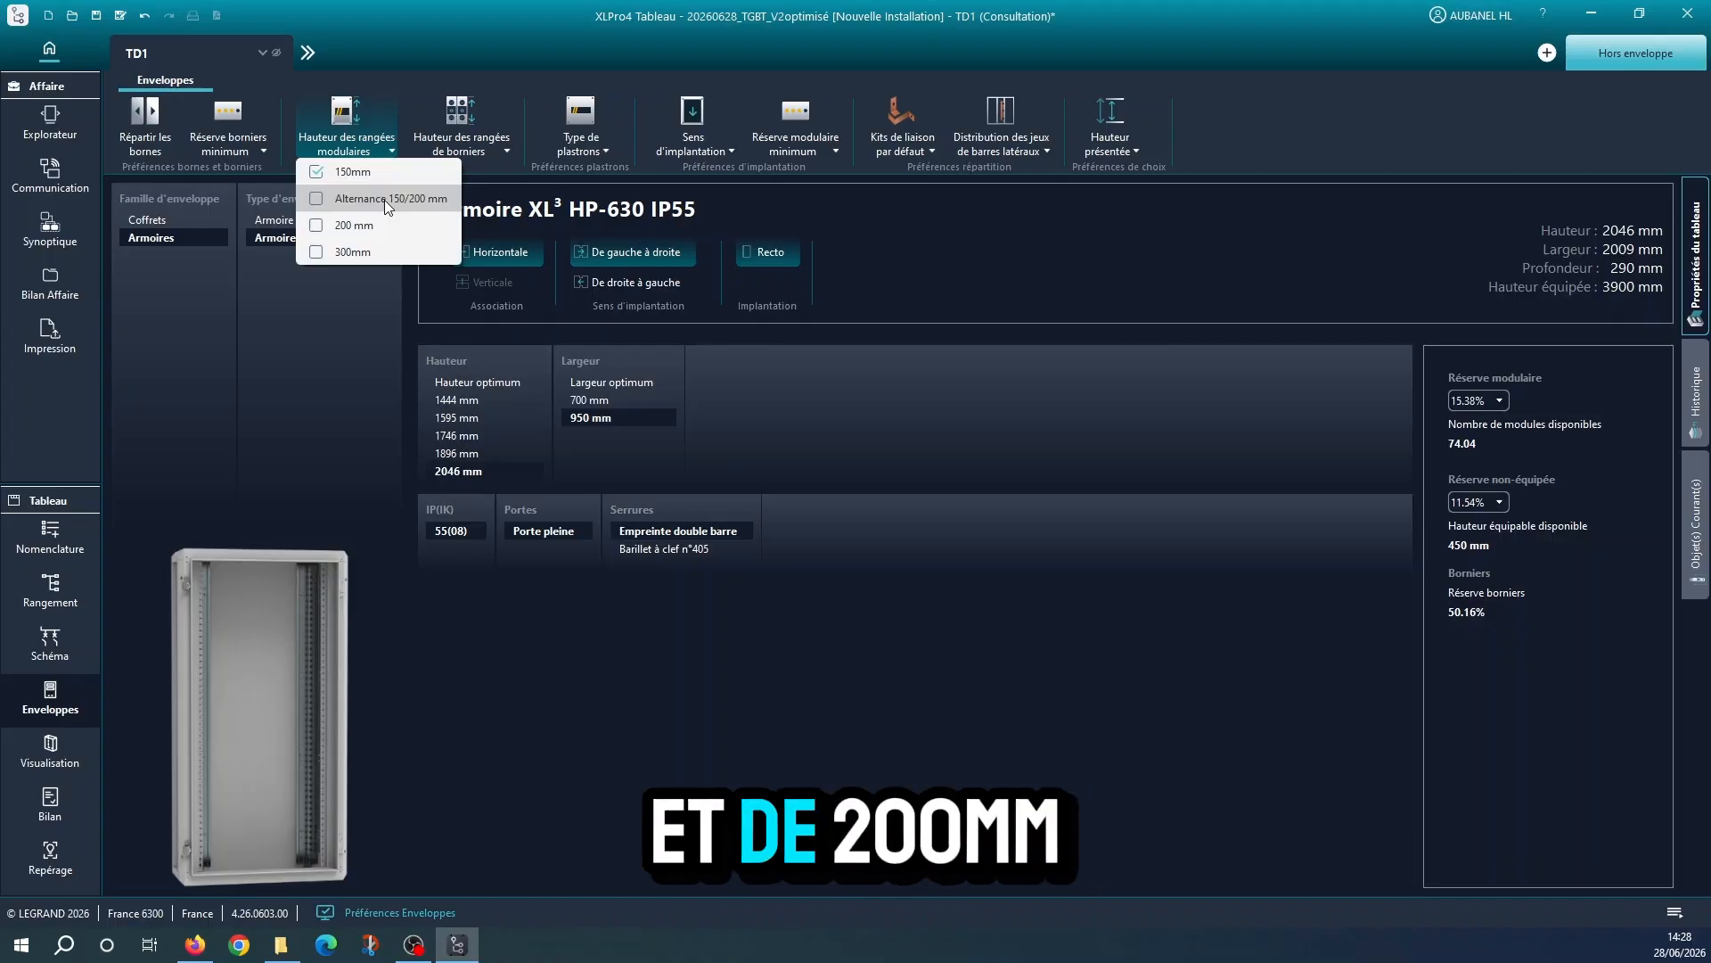
left_click(387, 199)
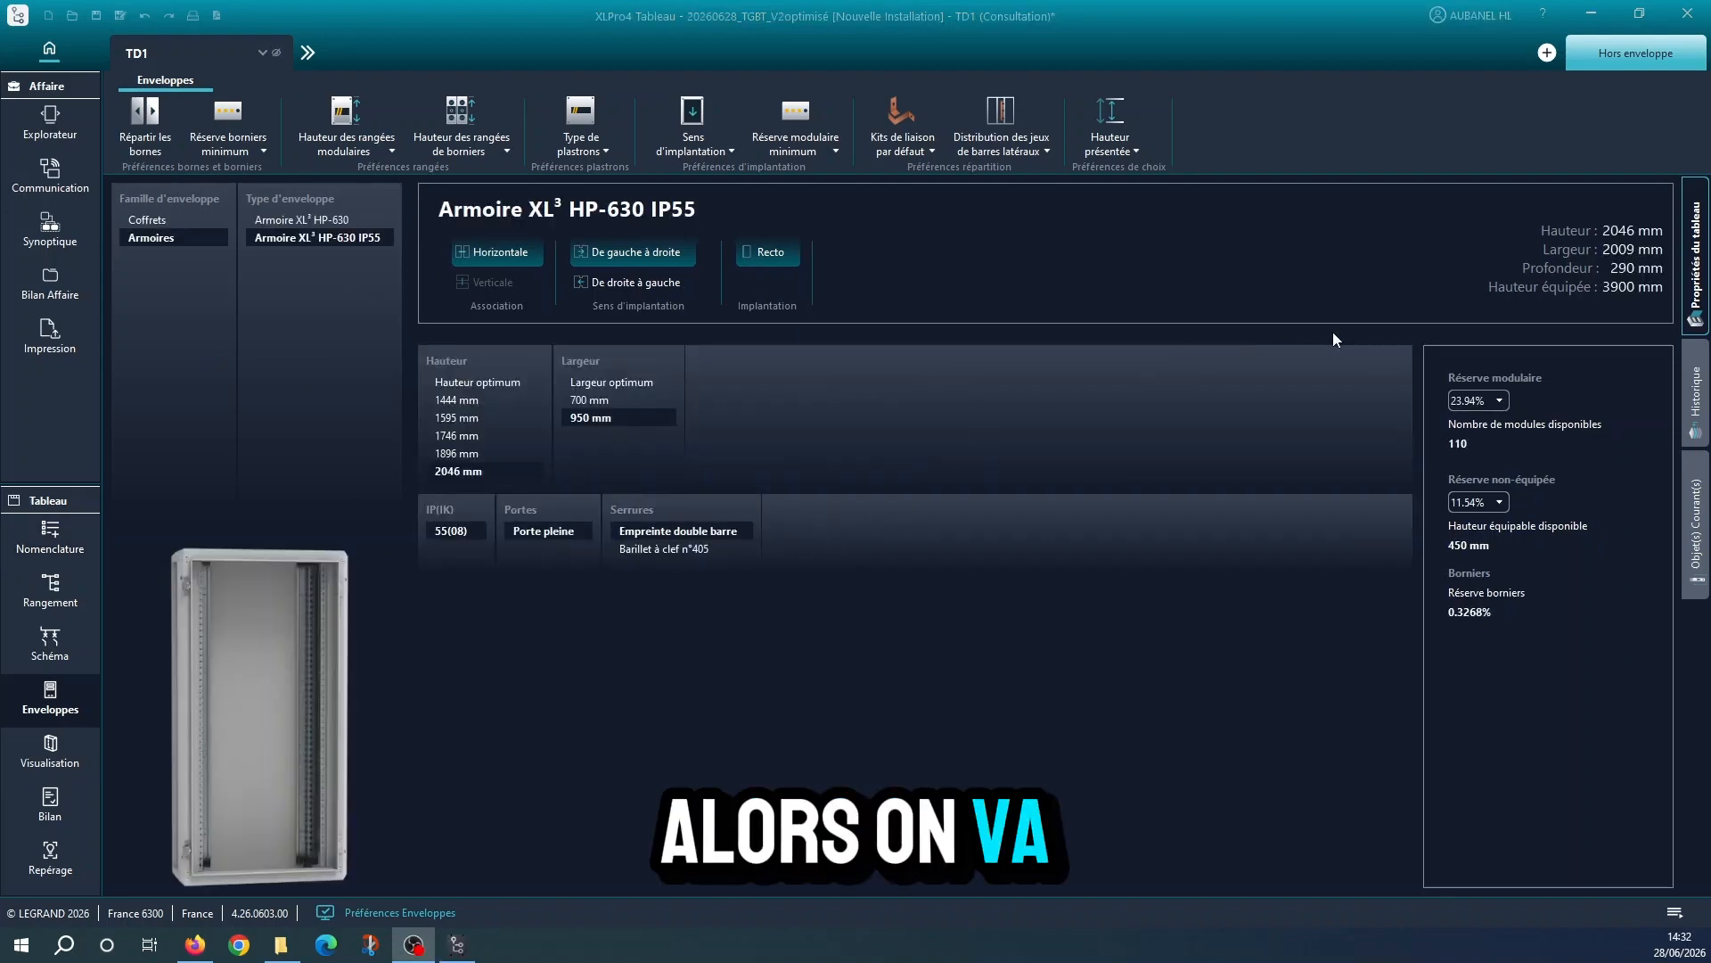
Try to raise the enclosure's modular reserve to 30.92%
left_click(1505, 398)
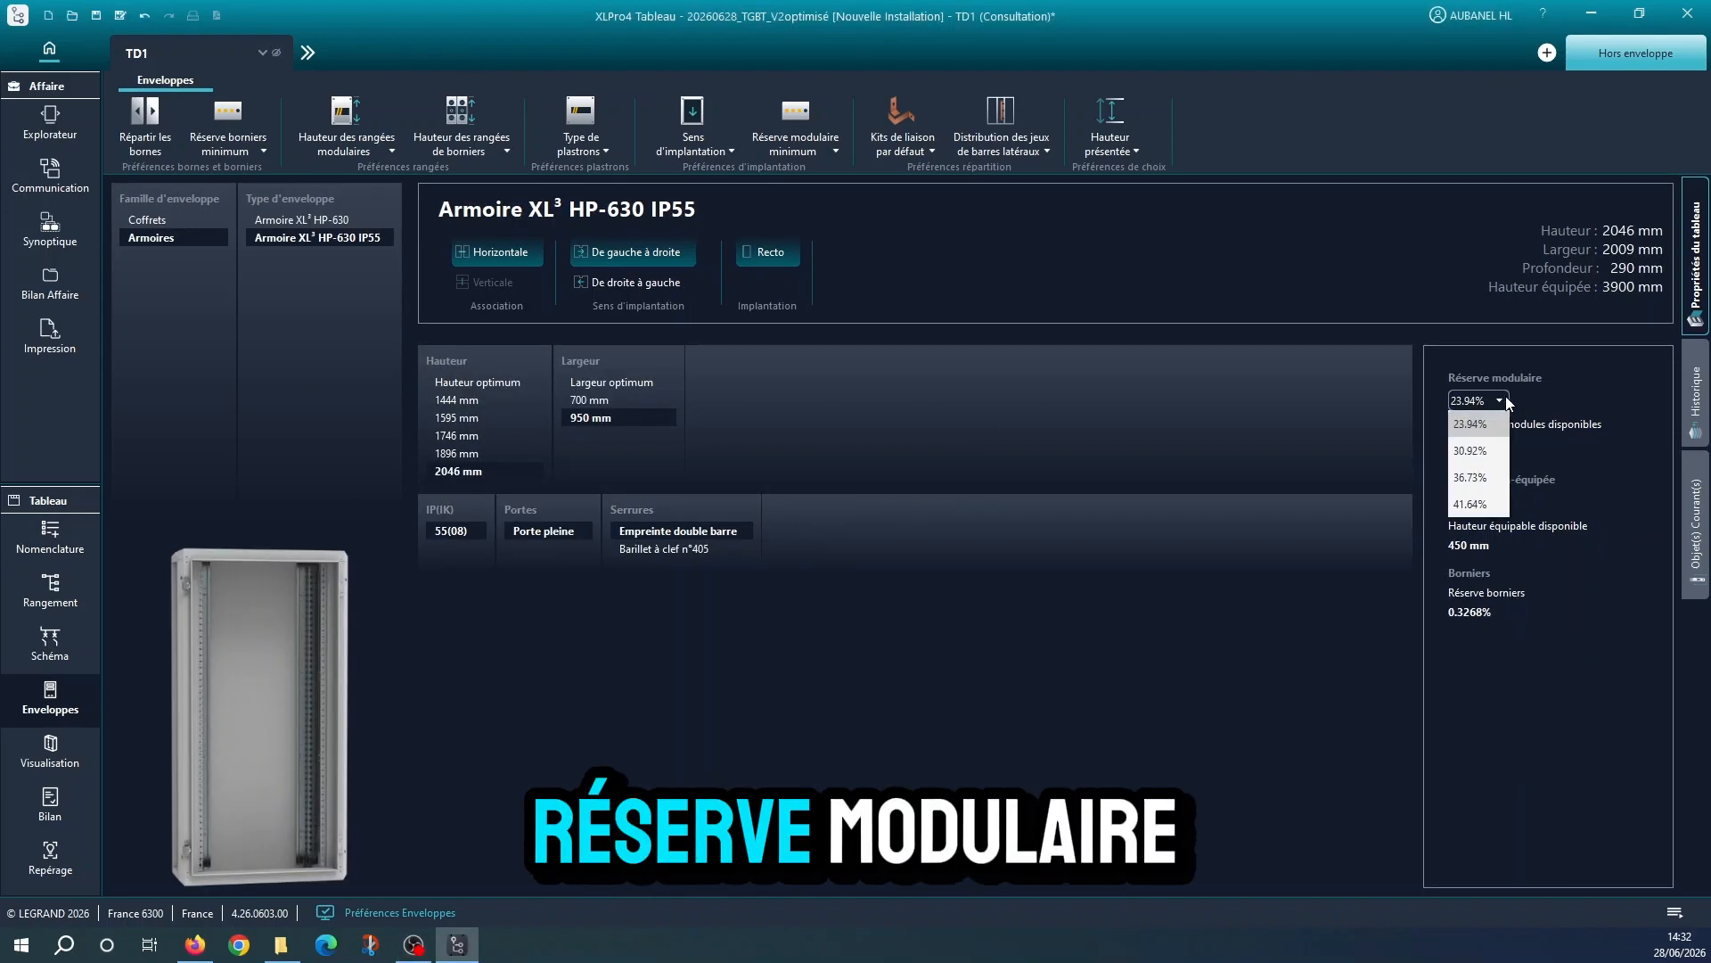
left_click(1494, 452)
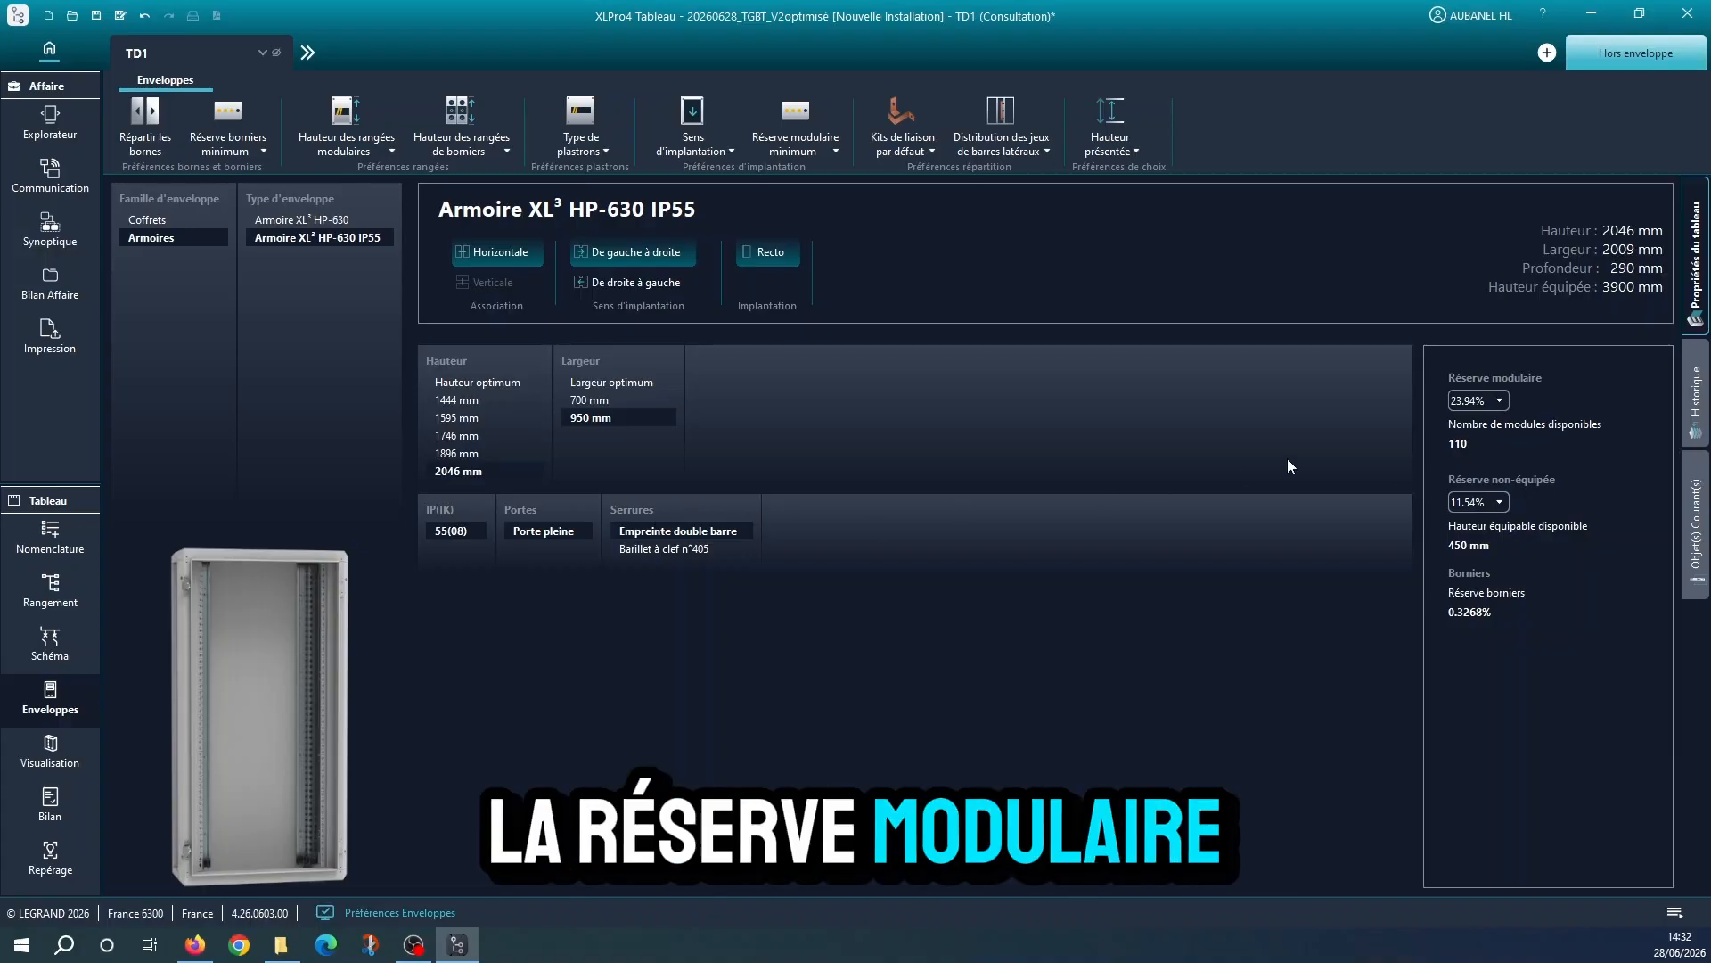
left_click(1480, 401)
left_click(1476, 453)
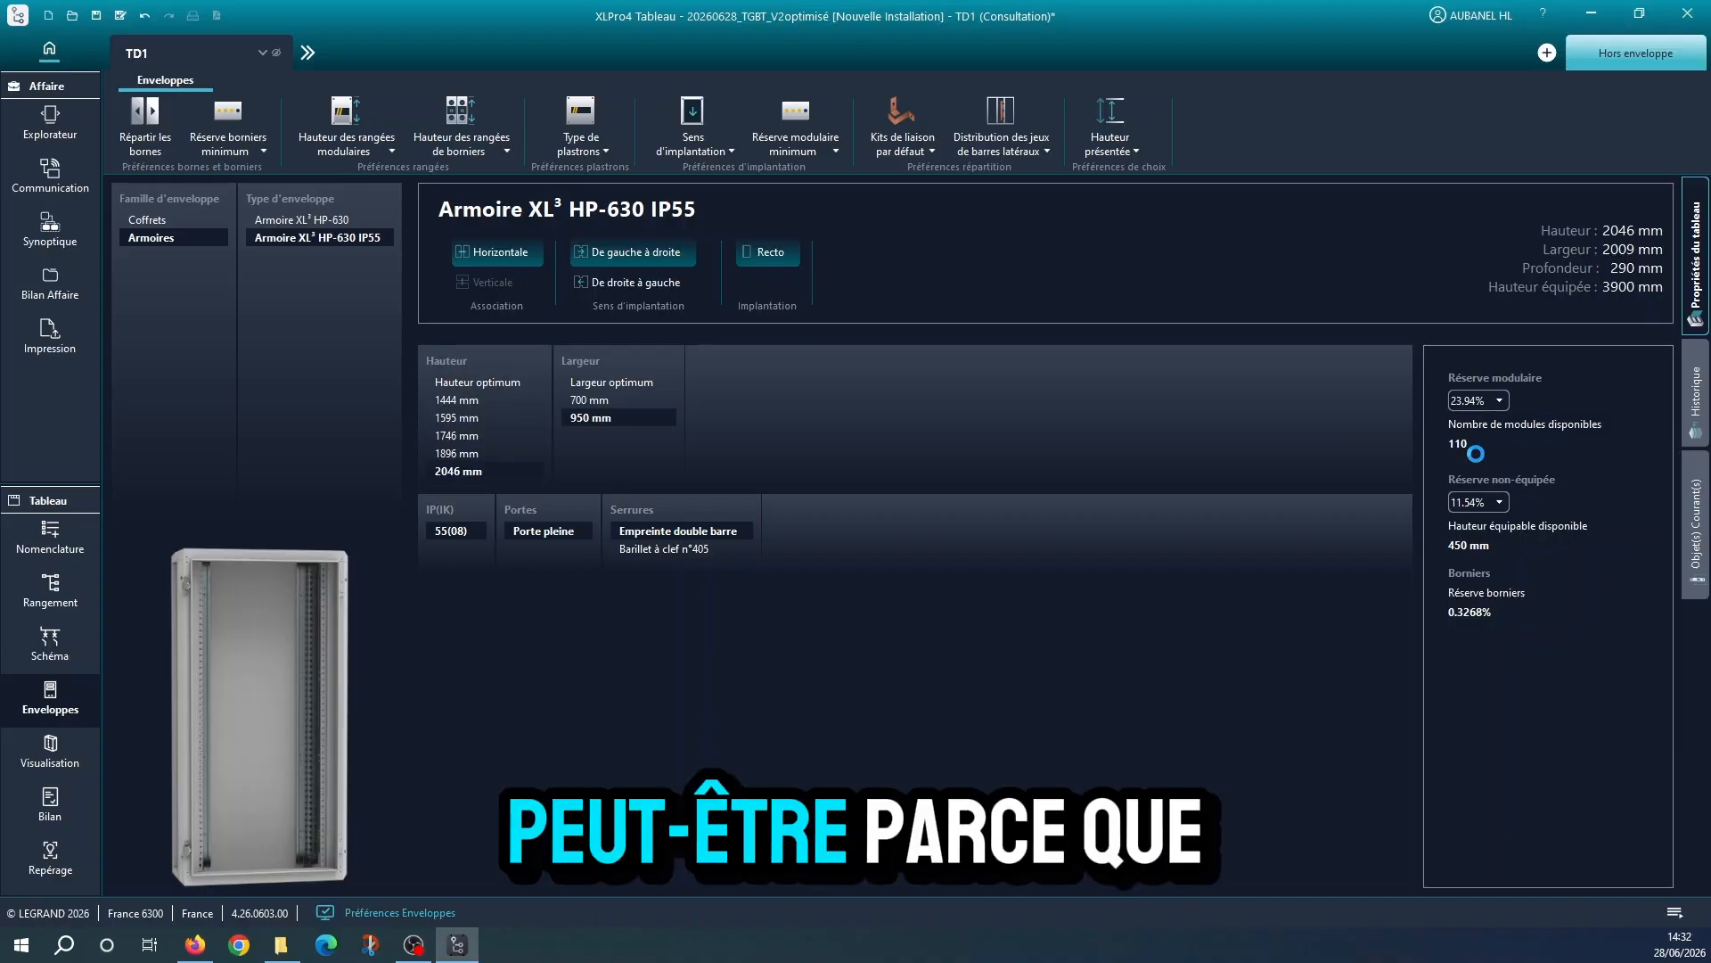
Try to move the right cabinet's sparsely filled second terminal row to the bottom of the left cabinet in the Visualisation
left_click(52, 770)
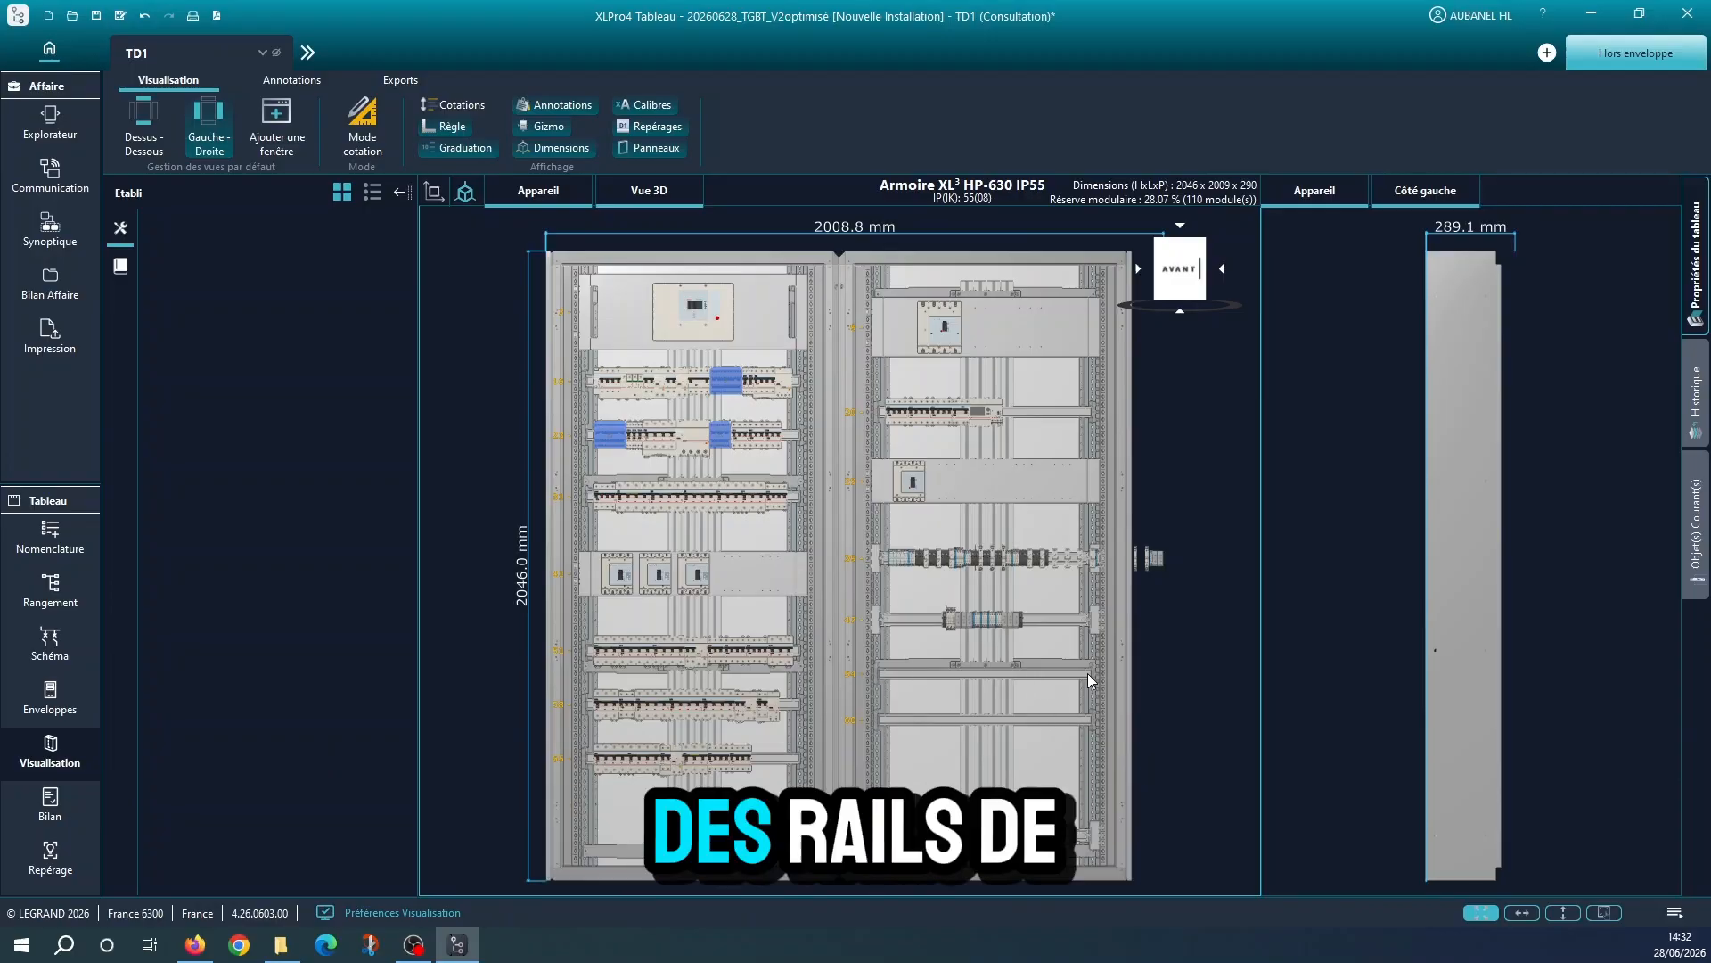
left_click(1066, 617)
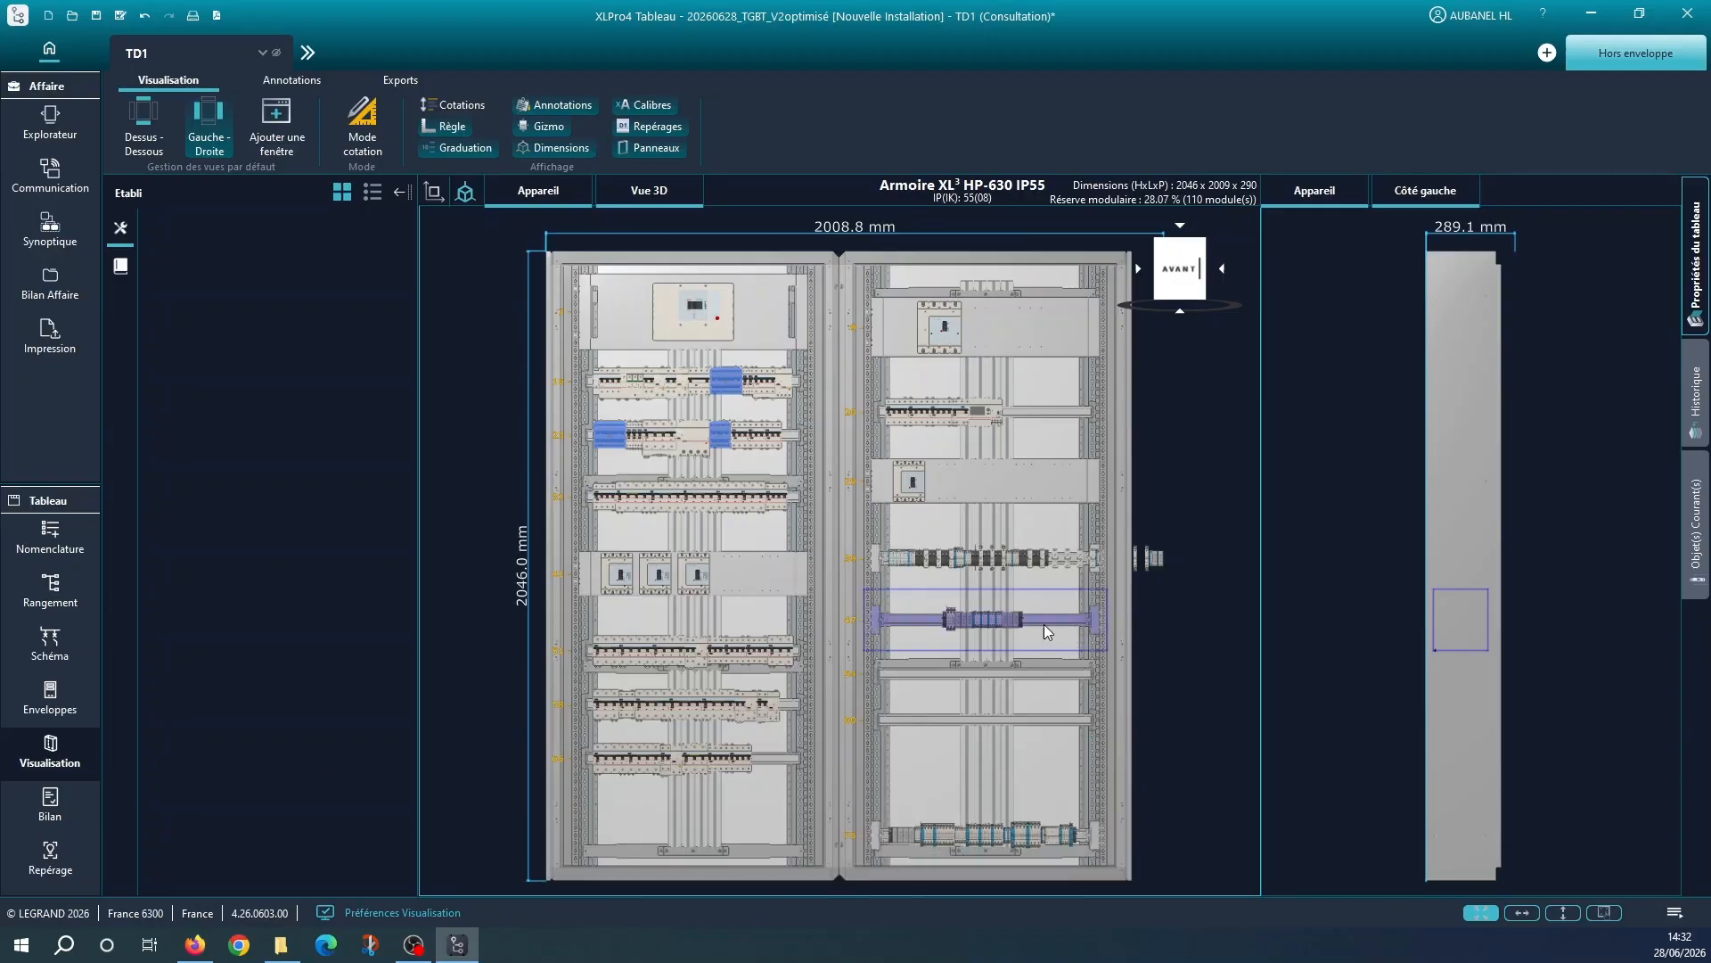
mouse_move(1045, 626)
left_mouse_down()
mouse_move(928, 703)
mouse_move(1014, 611)
mouse_move(1044, 617)
left_mouse_up()
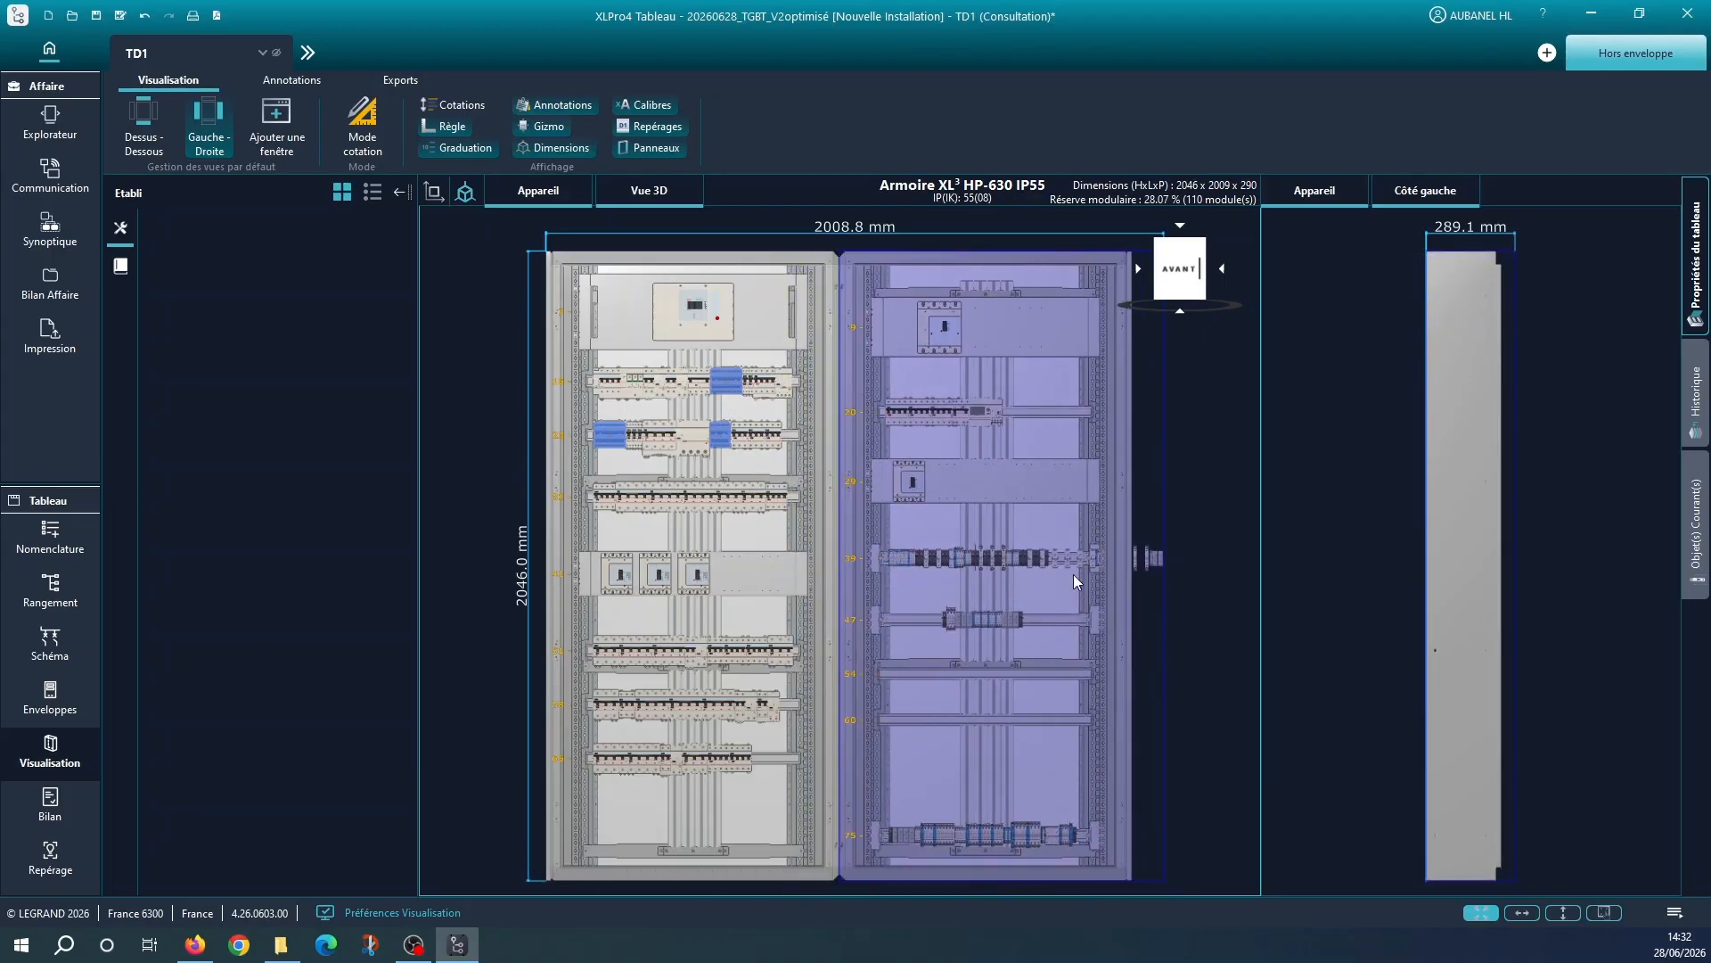
left_click(1072, 617)
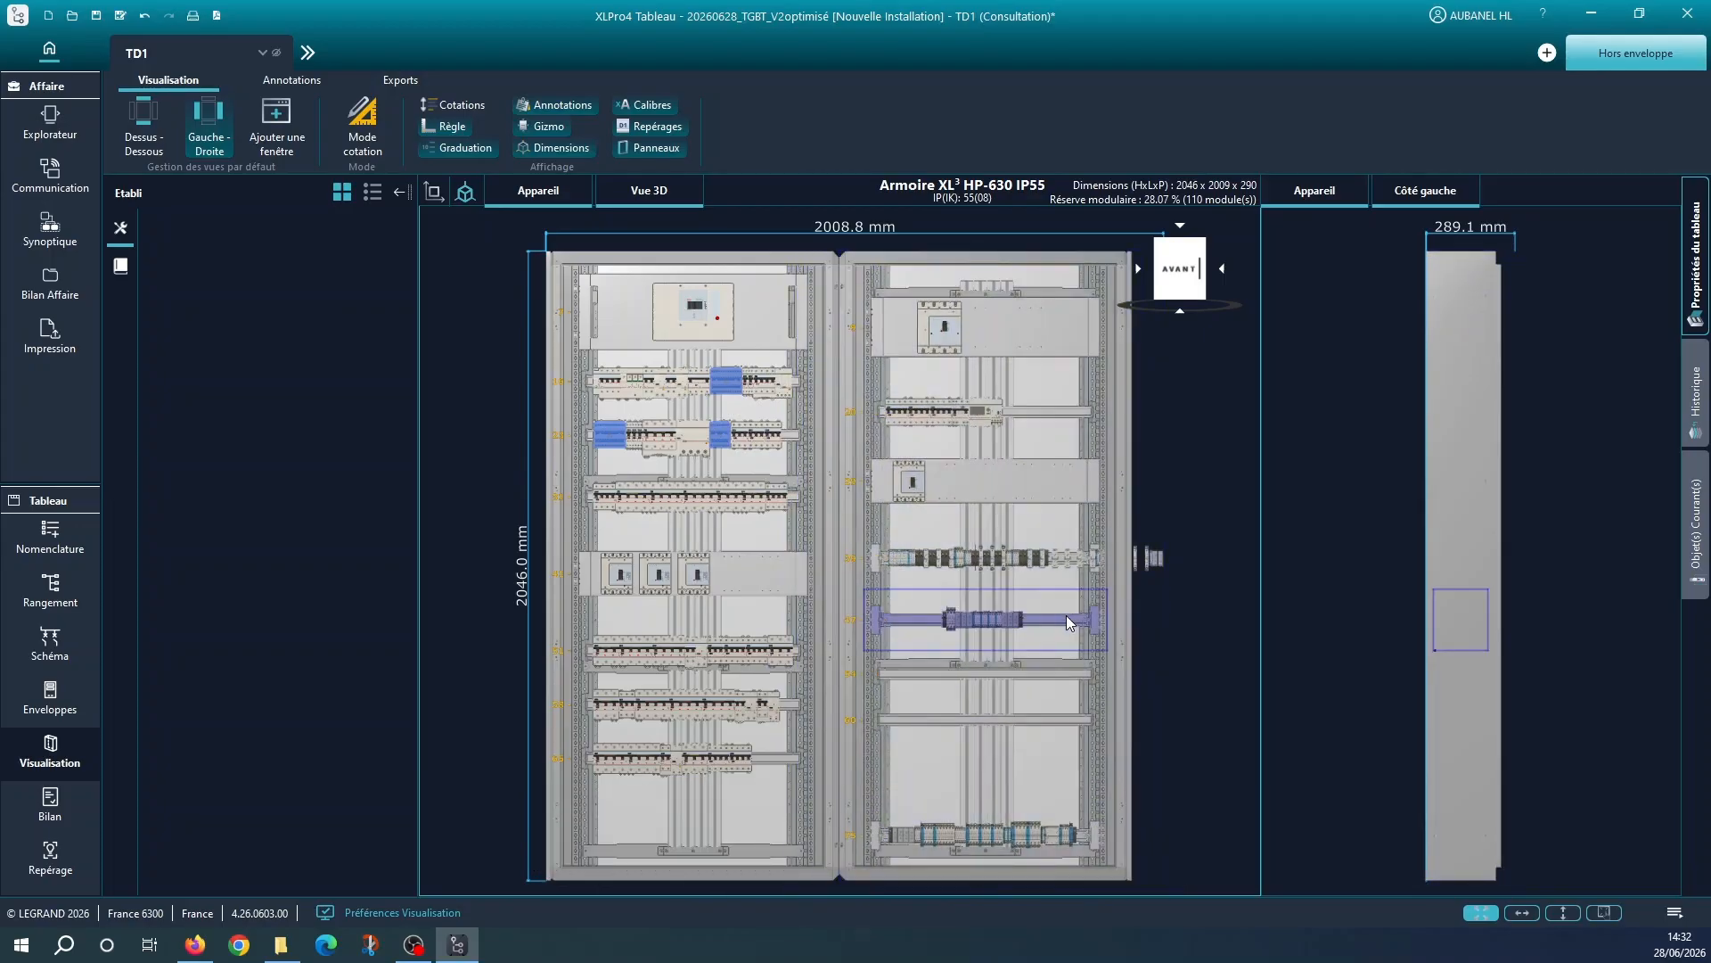
left_click_drag(1066, 616, 798, 811)
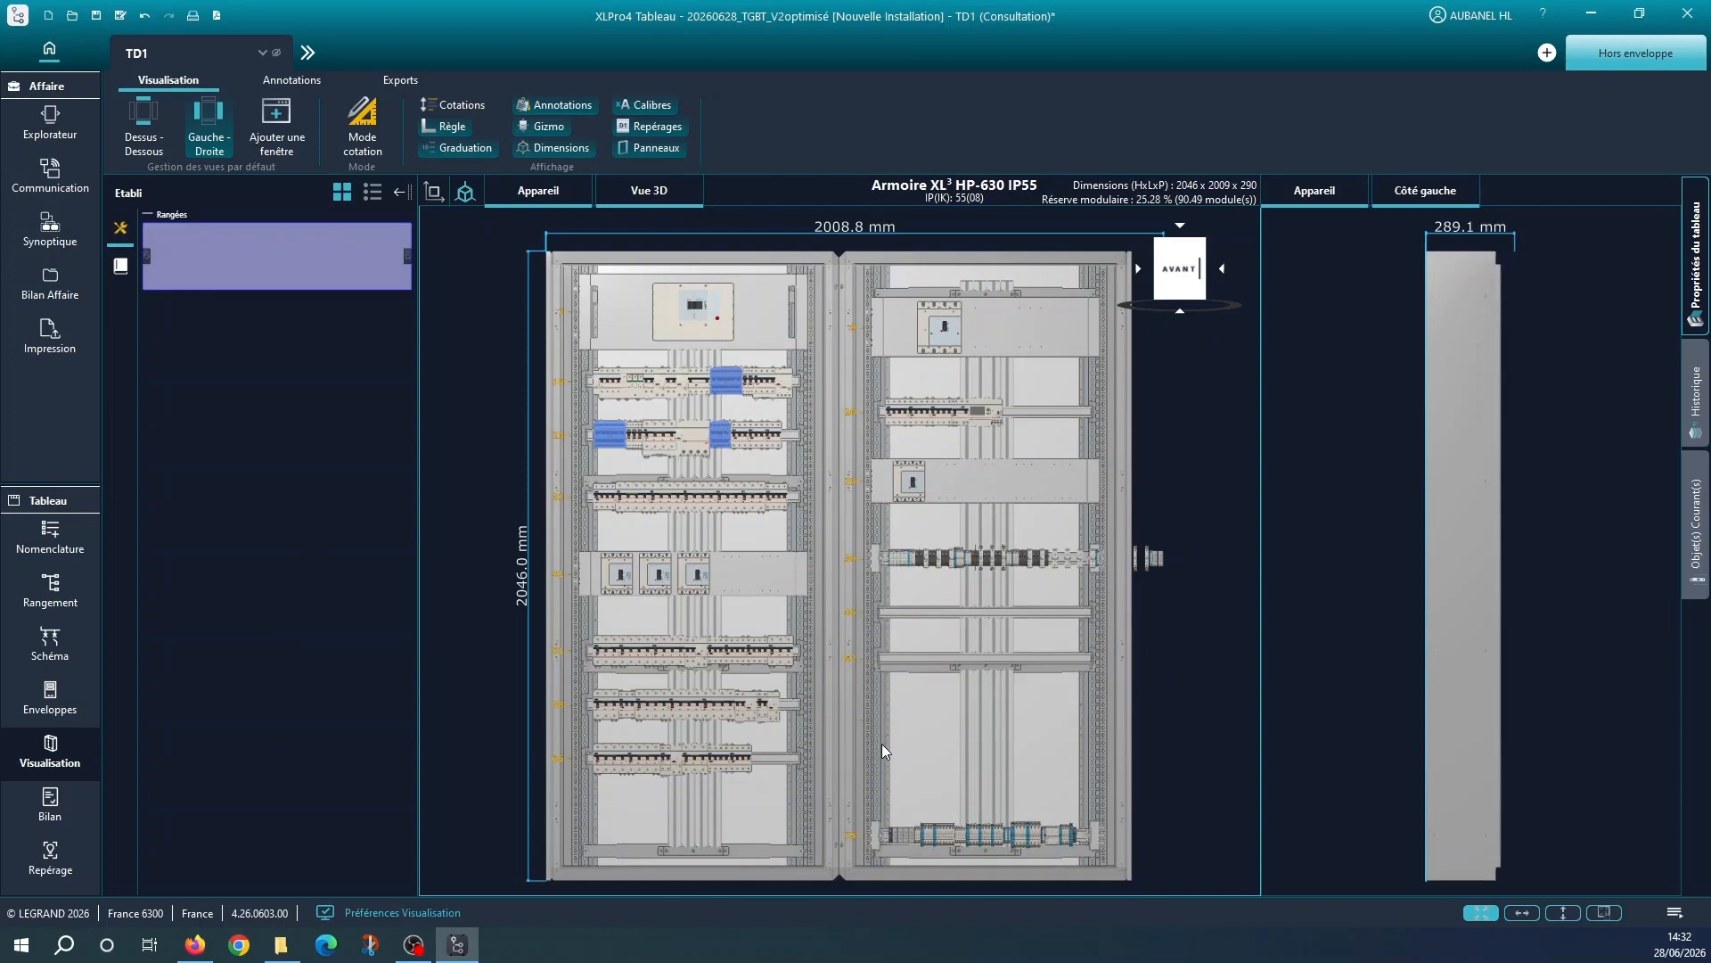
left_click_drag(388, 260, 661, 831)
Pick out a terminal near the end of the right cabinet's overhanging terminal row and save the project
left_click(1103, 560)
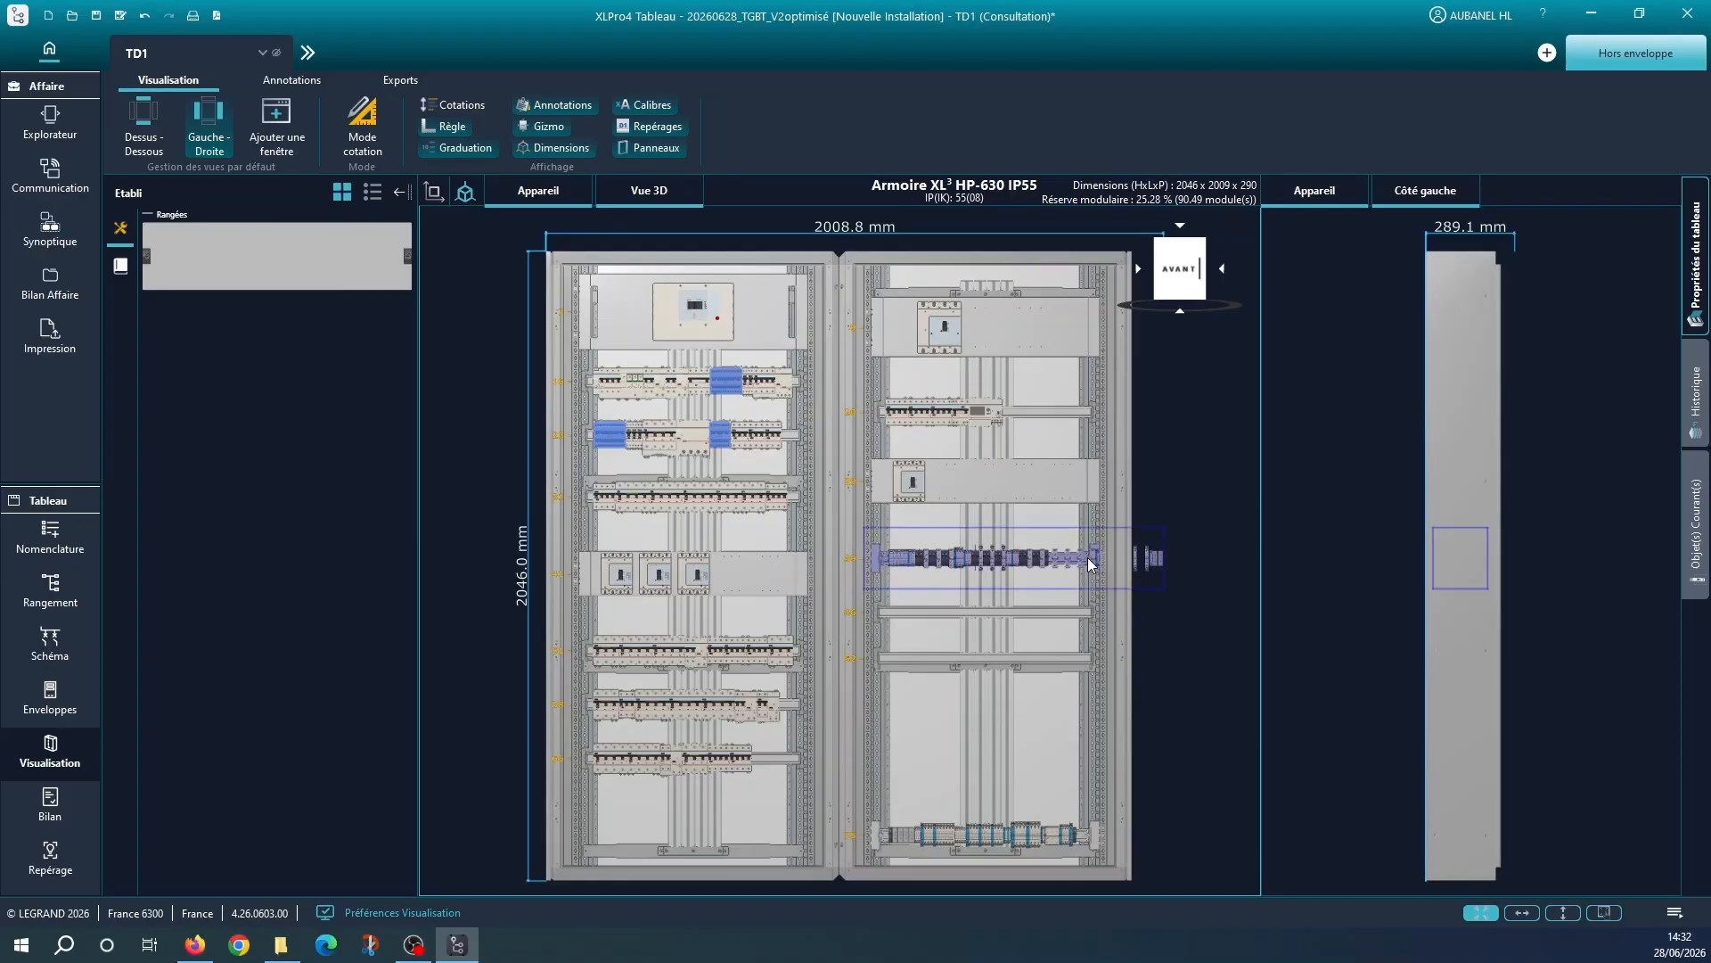
mouse_move(1099, 562)
left_mouse_down()
mouse_move(998, 629)
mouse_move(957, 731)
mouse_move(1078, 560)
left_mouse_up()
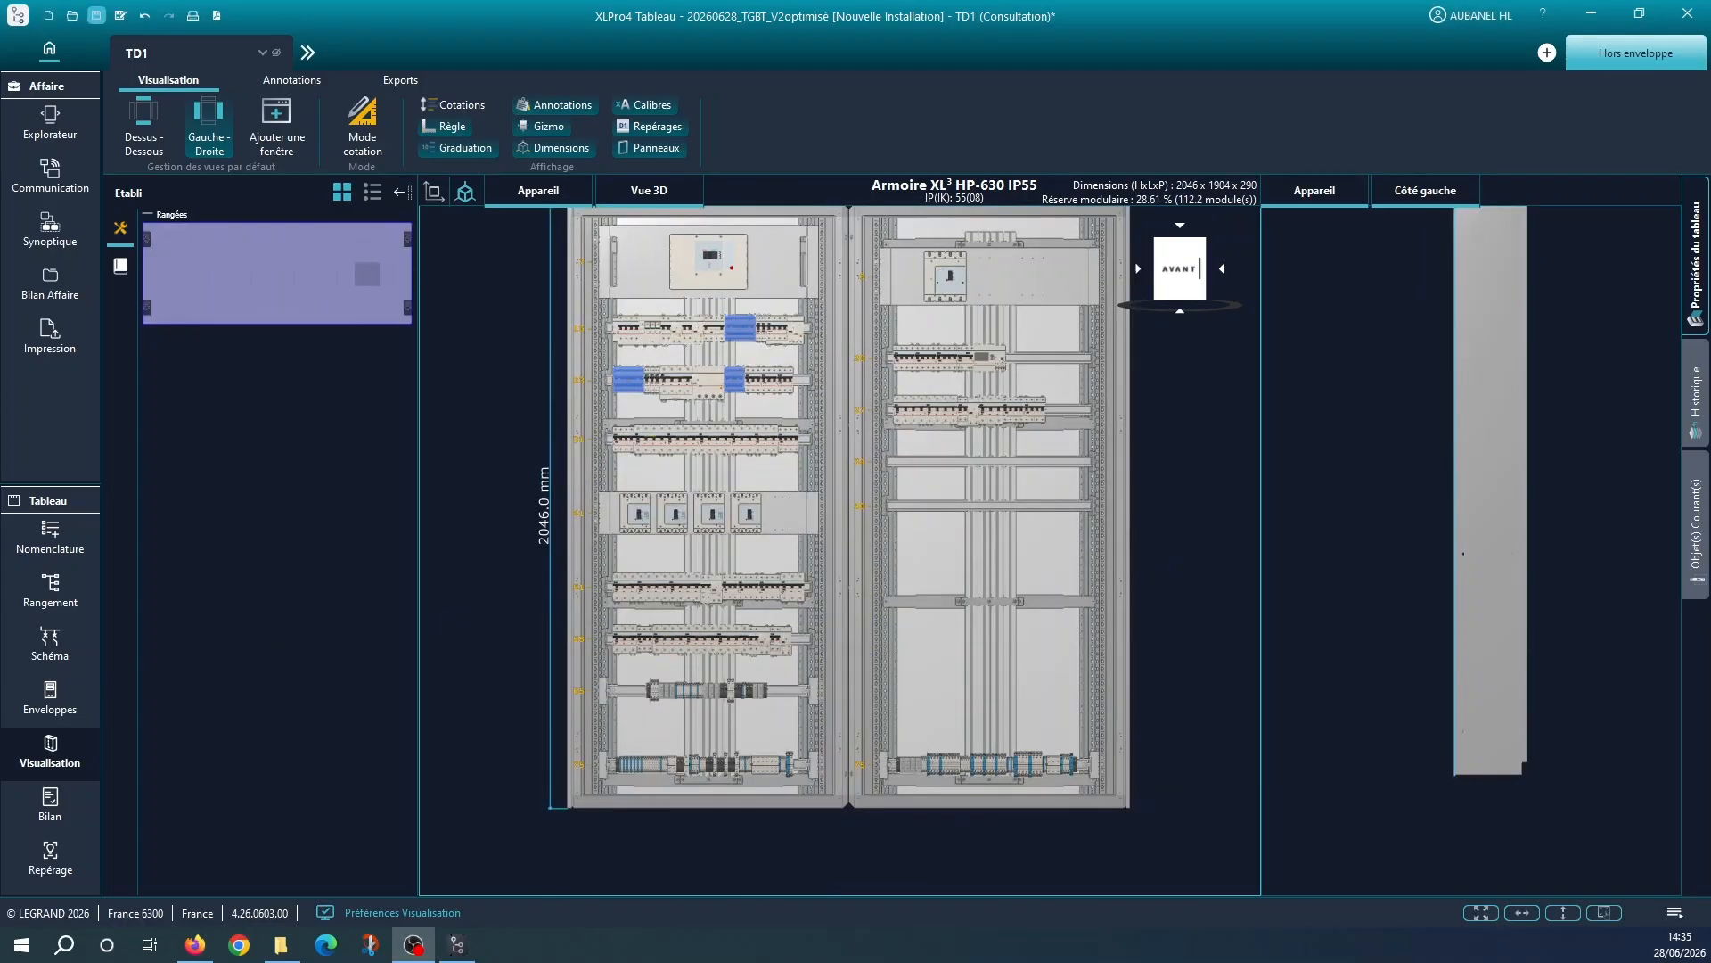
left_click(97, 16)
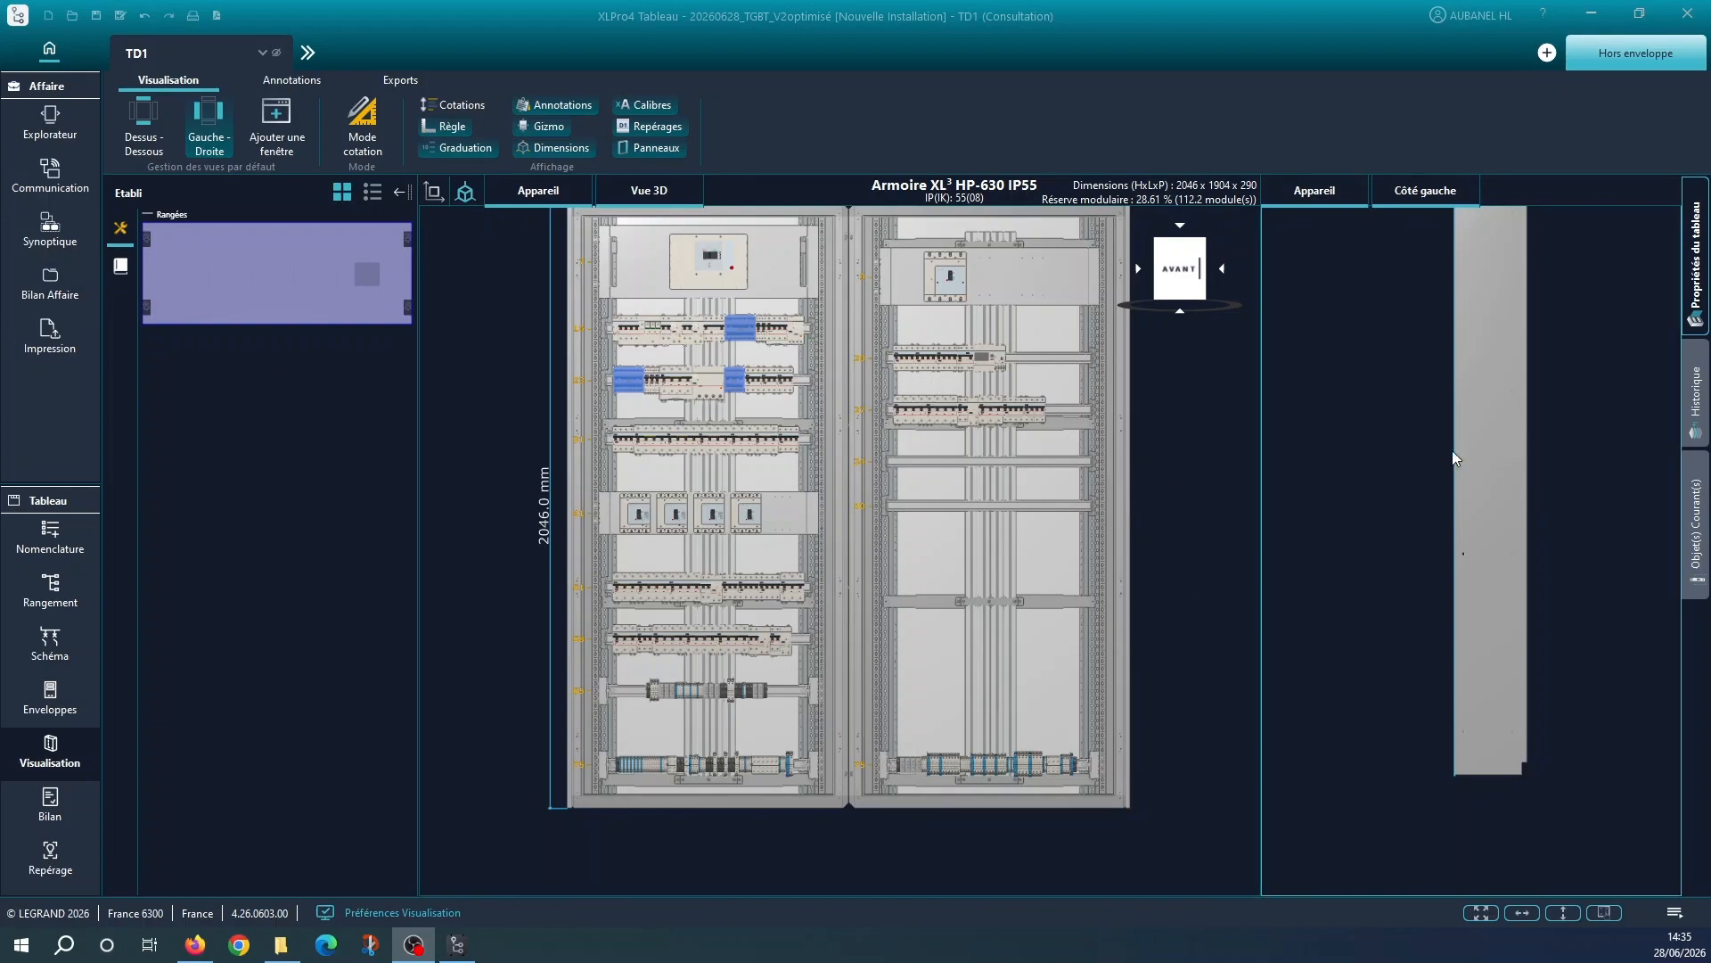
Show the whole enclosure in front view with its faceplates fitted, using the Plastron display level
left_click(1200, 369)
middle_click_drag(1181, 372, 1172, 393)
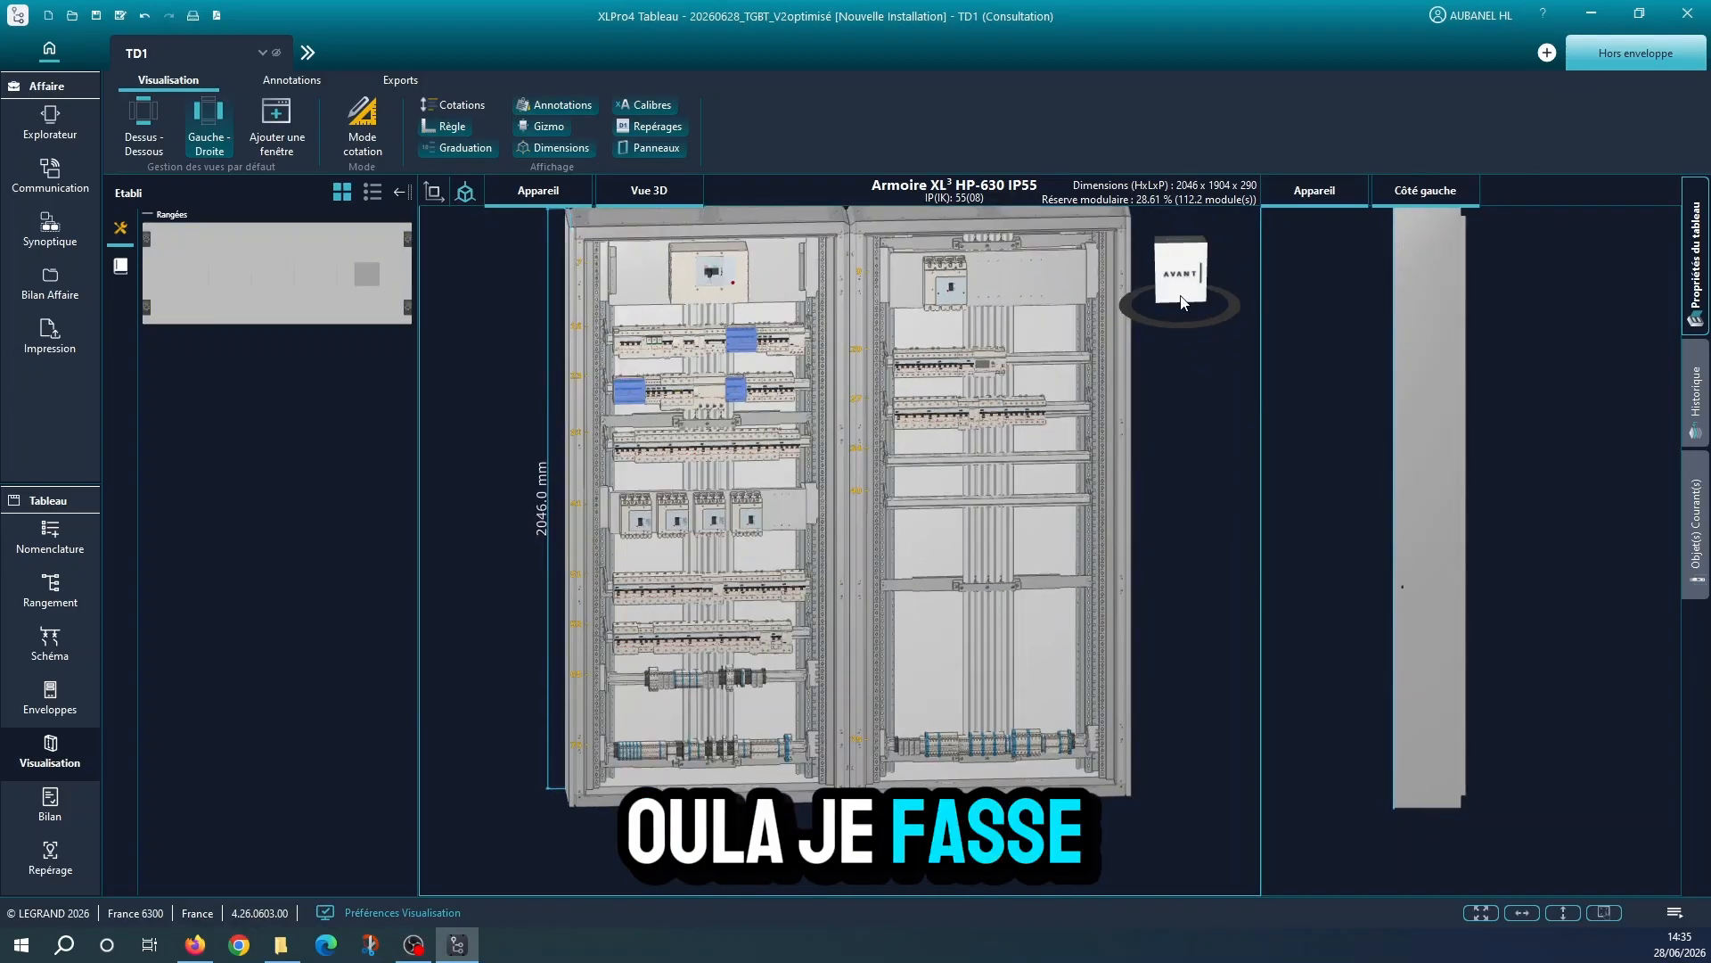
left_click(1178, 292)
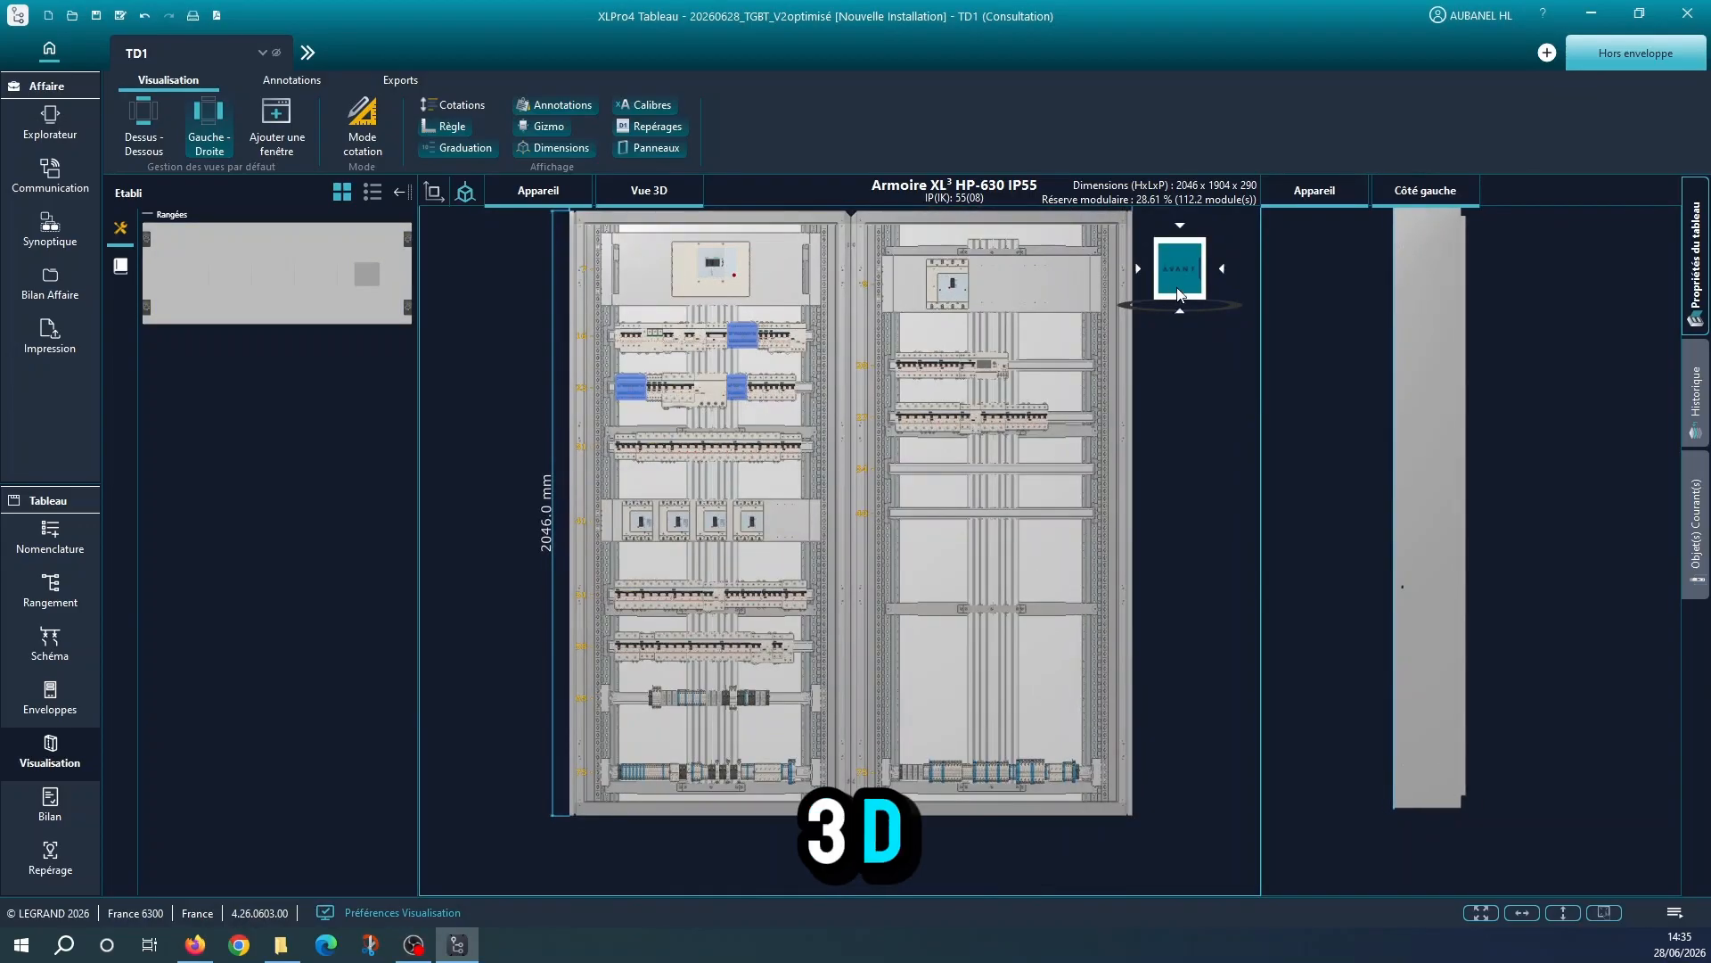
left_click(1480, 913)
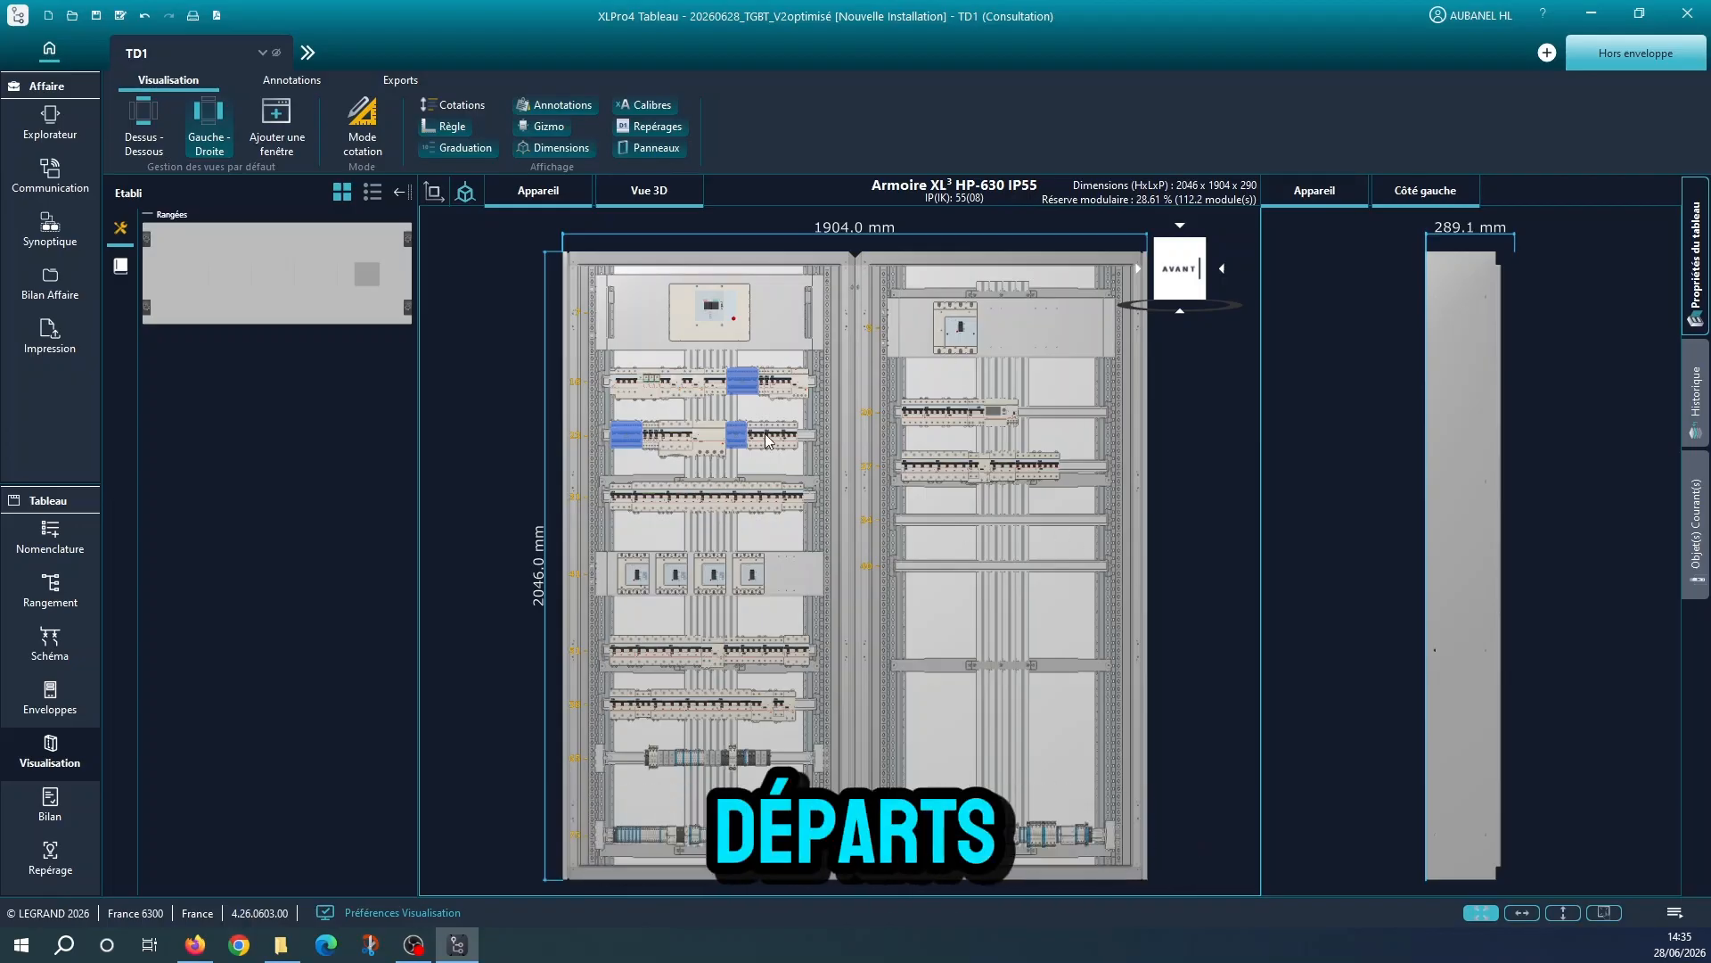
left_click(538, 190)
left_click(538, 194)
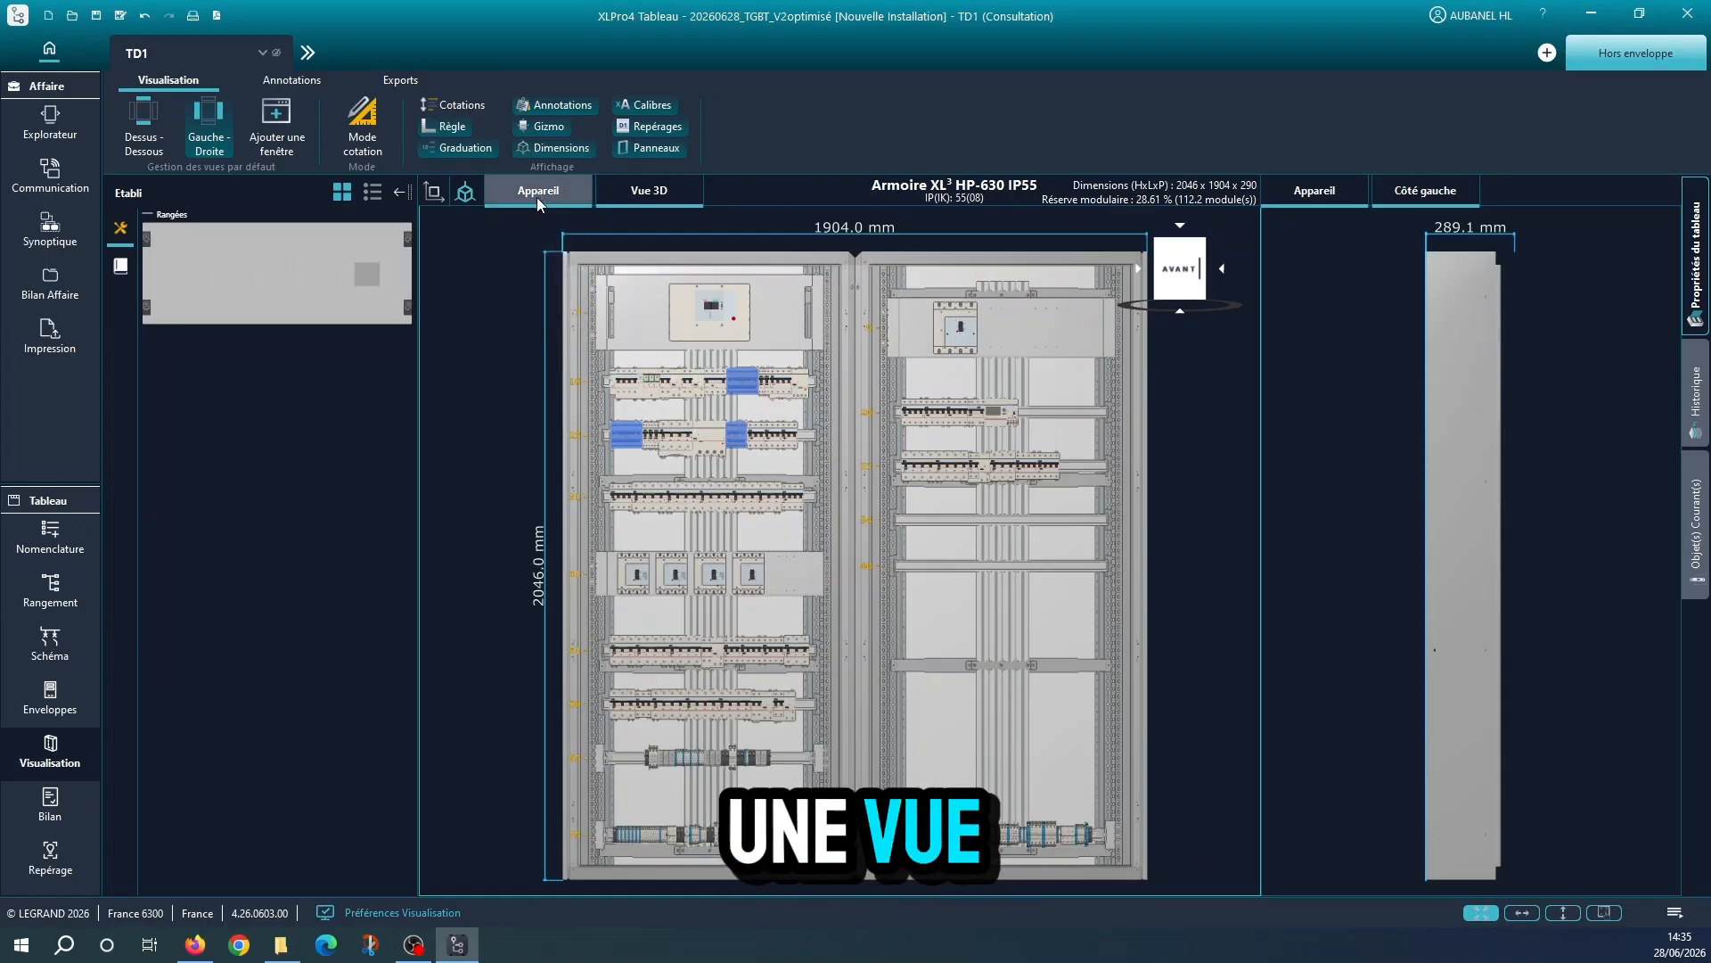
left_click(538, 194)
left_click(547, 312)
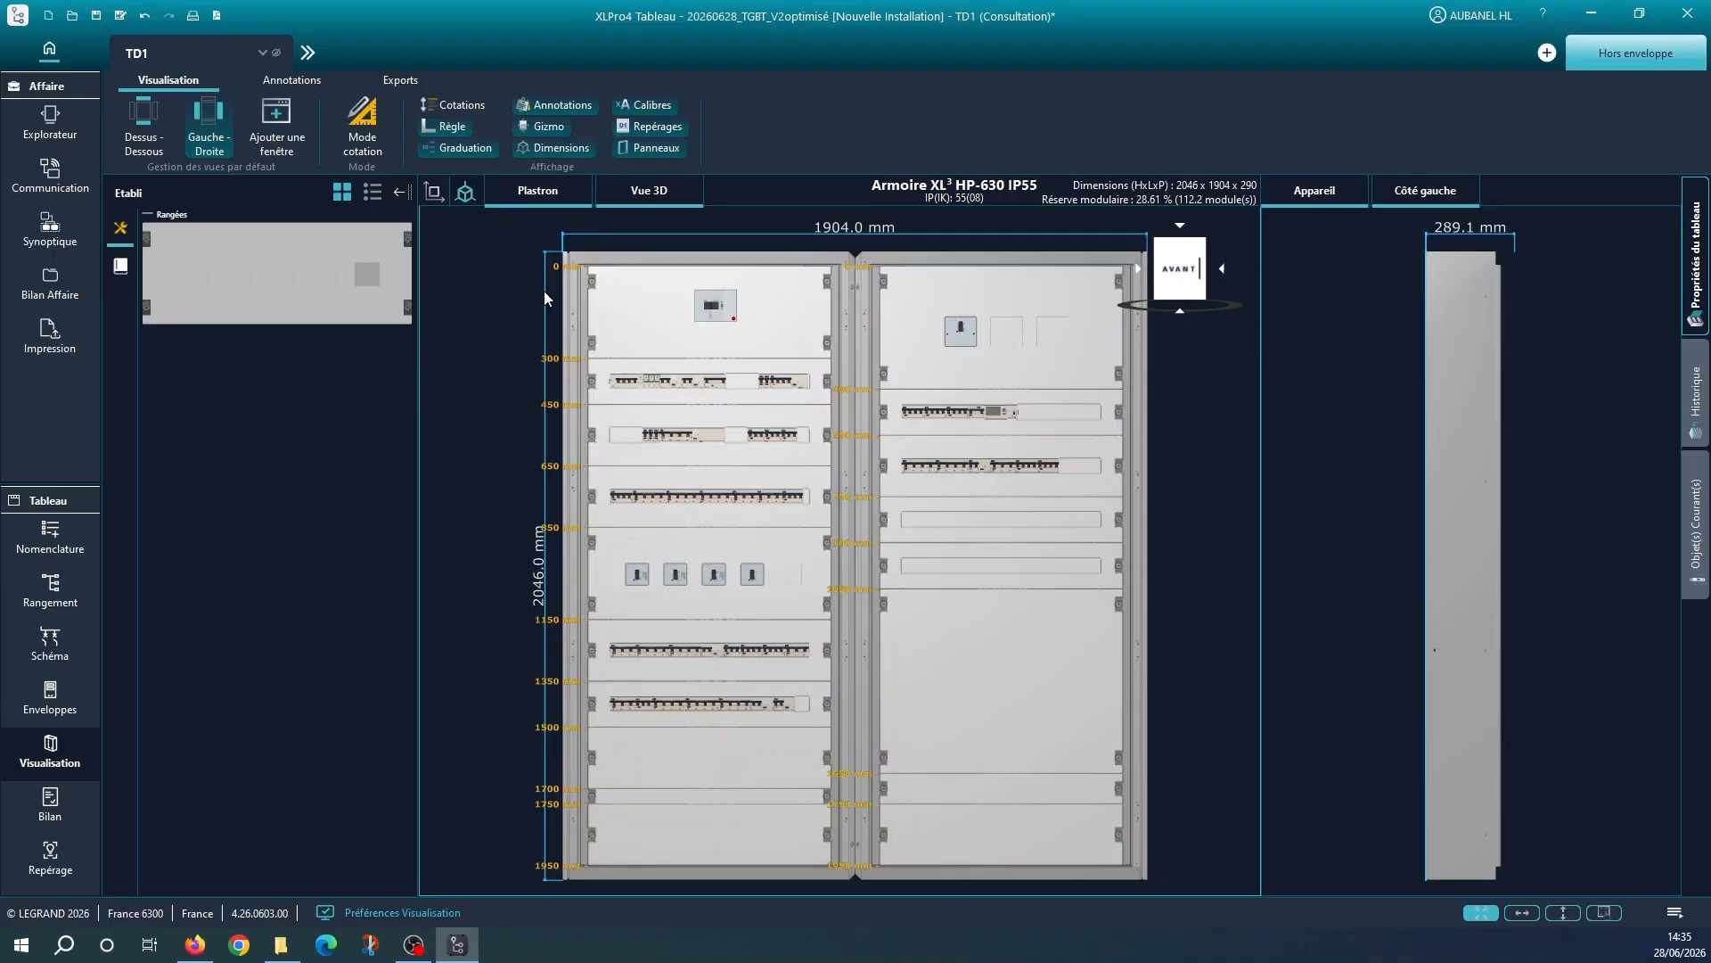
Switch the enclosure's front view back to the Appareil display level to show the devices without faceplates
left_click(558, 193)
left_click(558, 192)
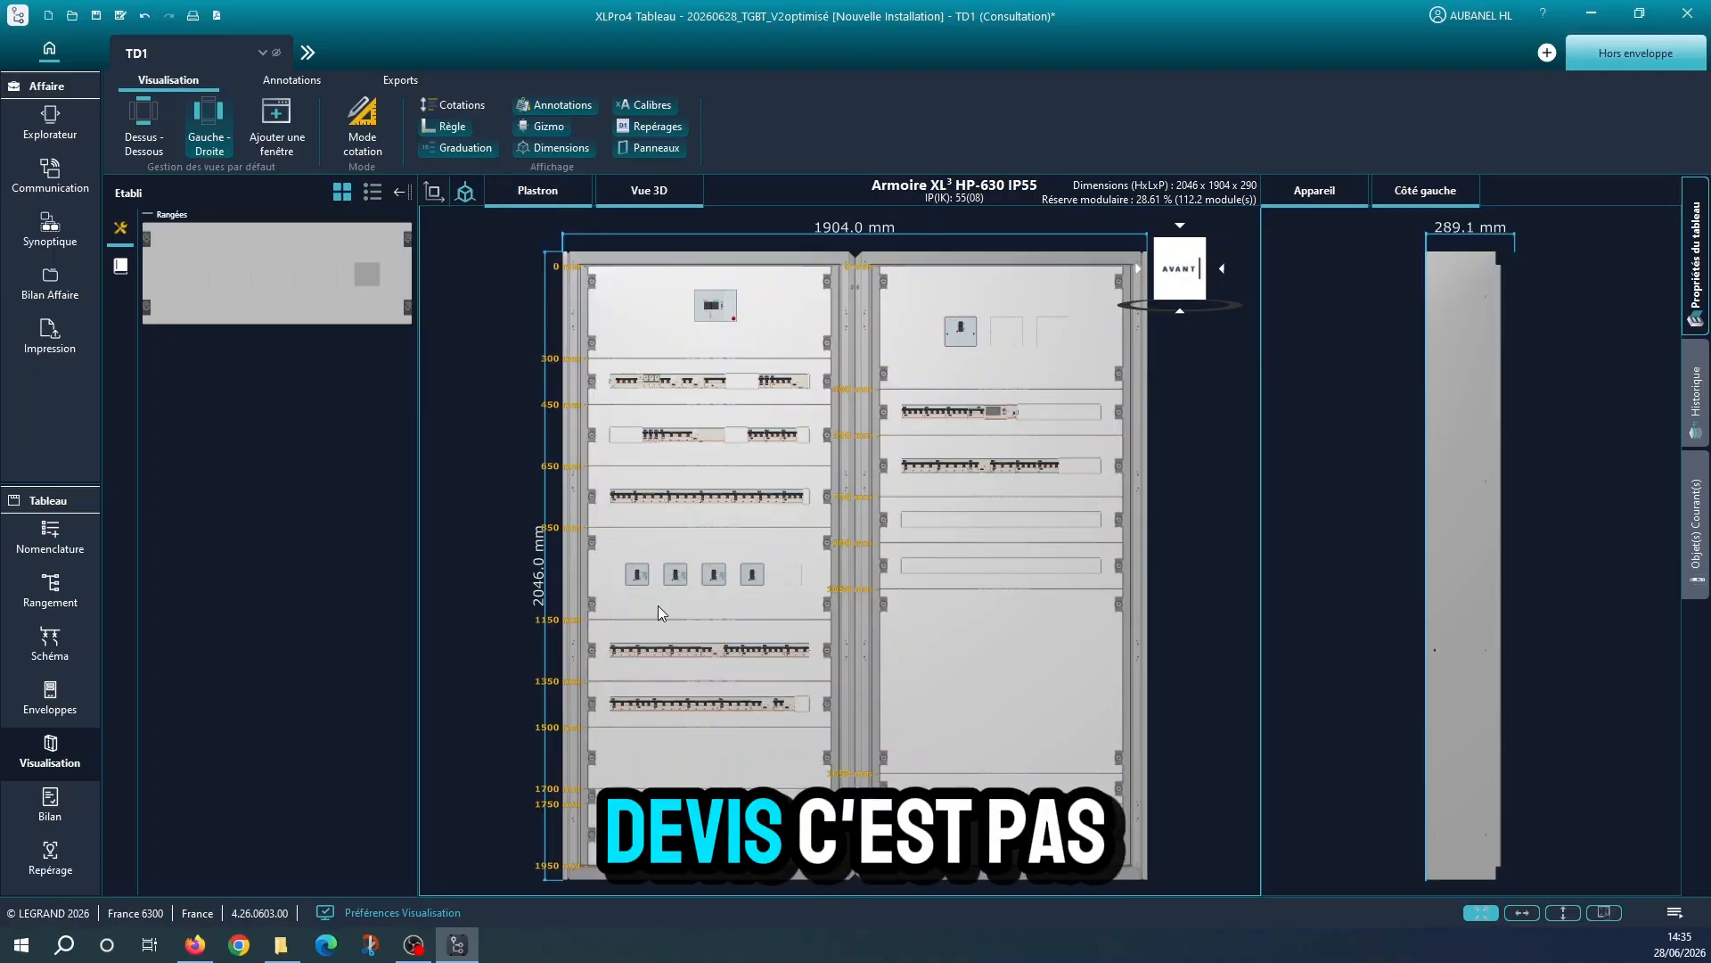
left_click(528, 200)
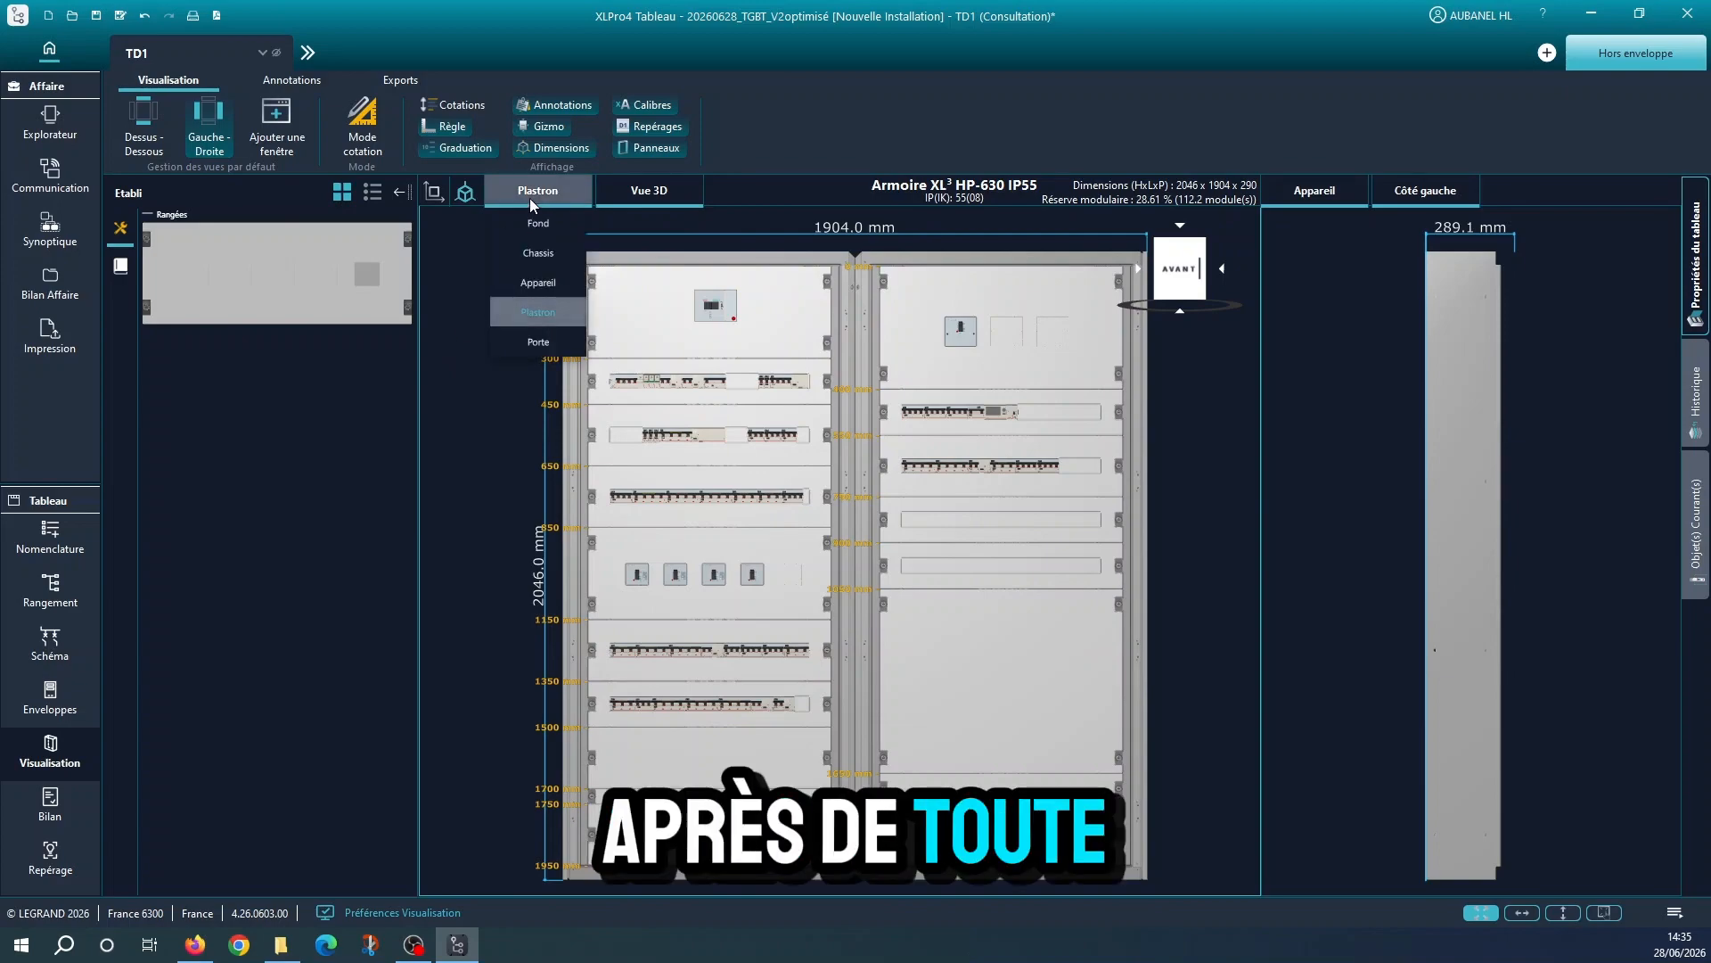
left_click(520, 284)
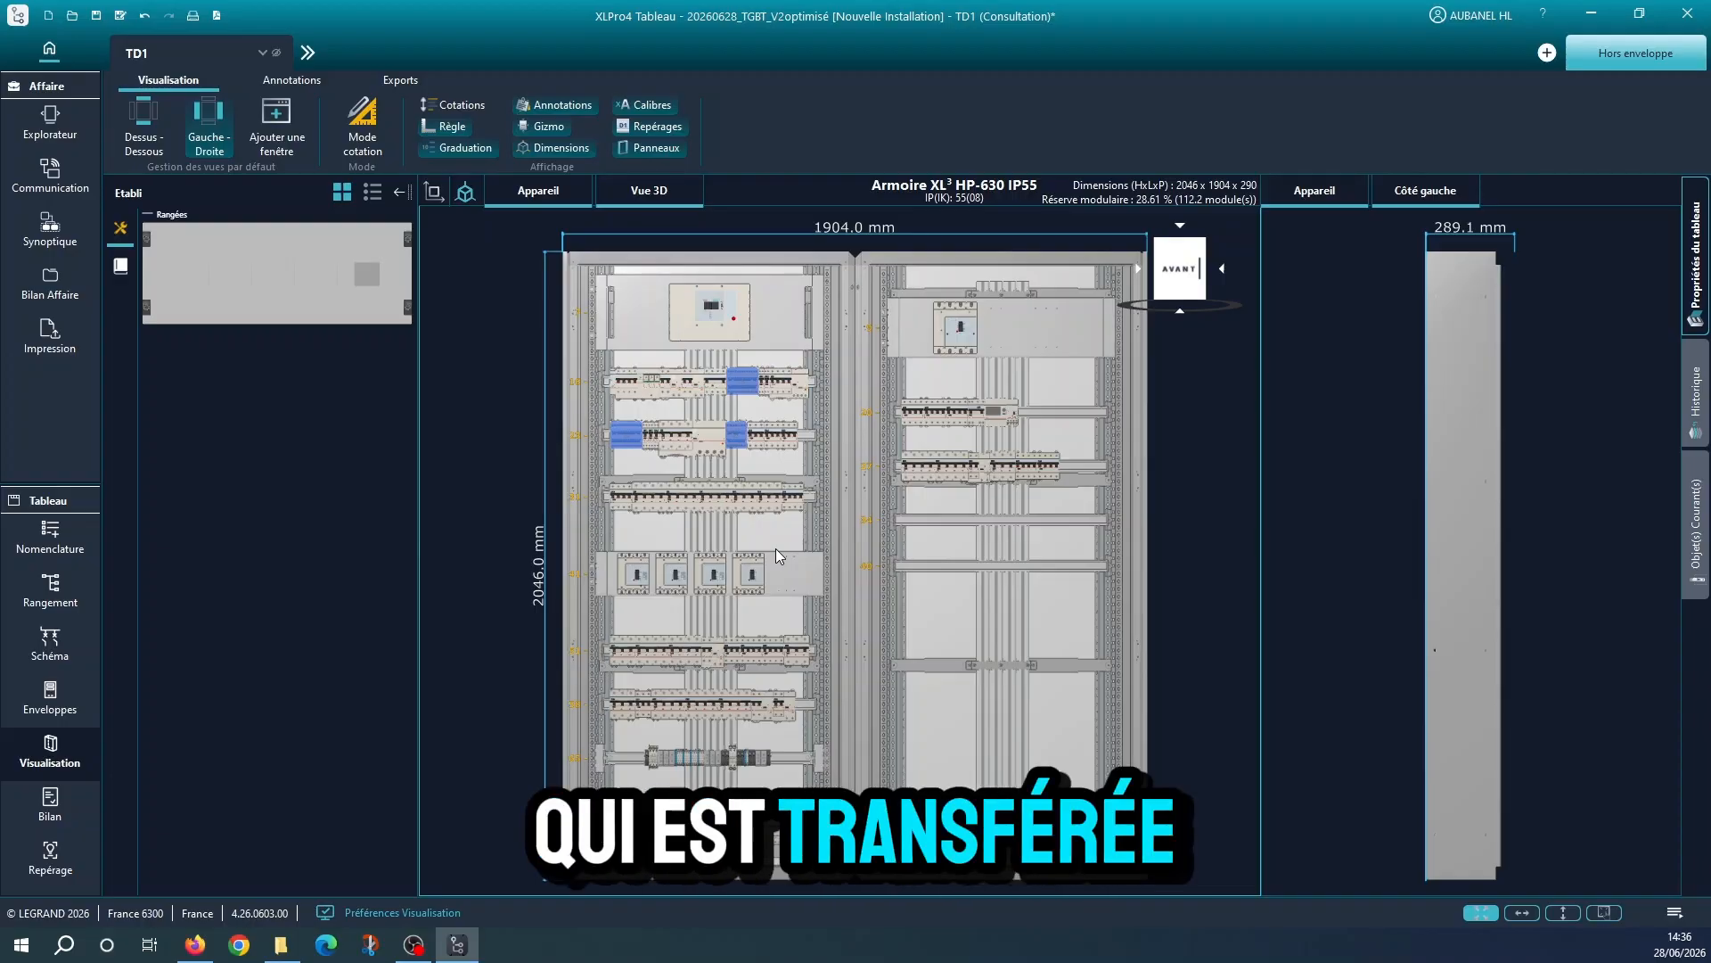
Open the Bilan of TD1 and examine the references, quantities and designations in the material list
left_click(68, 809)
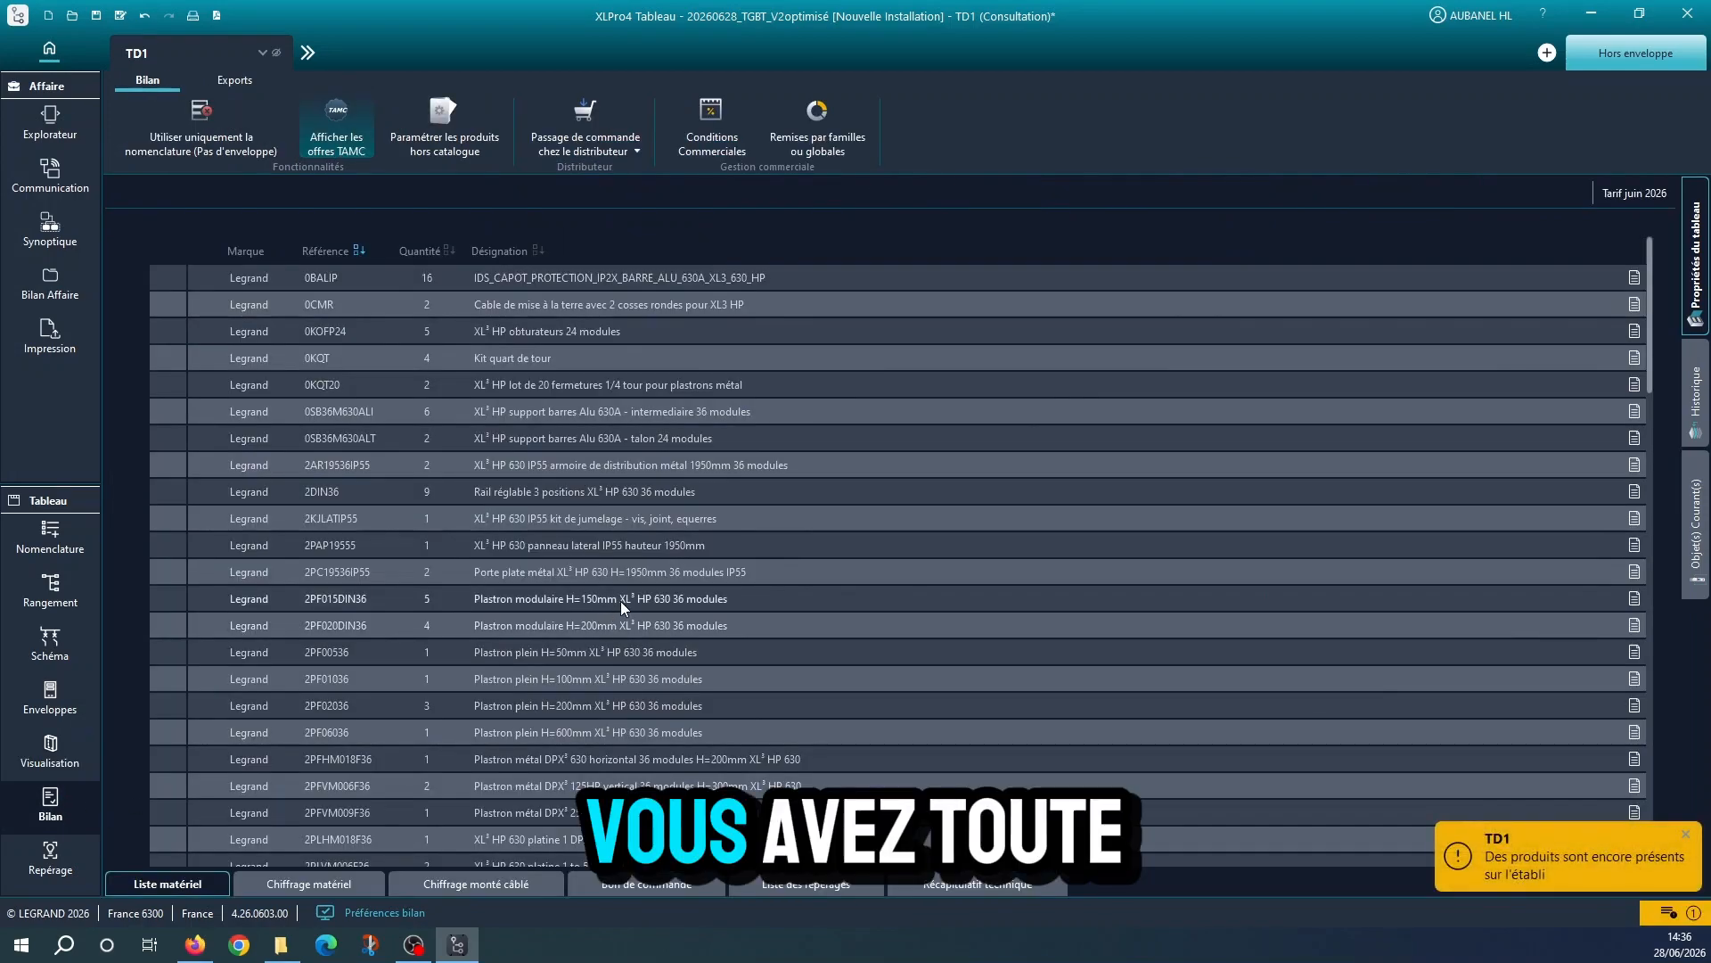
scroll(620, 600, "down", 7)
scroll(619, 599, "down", 15)
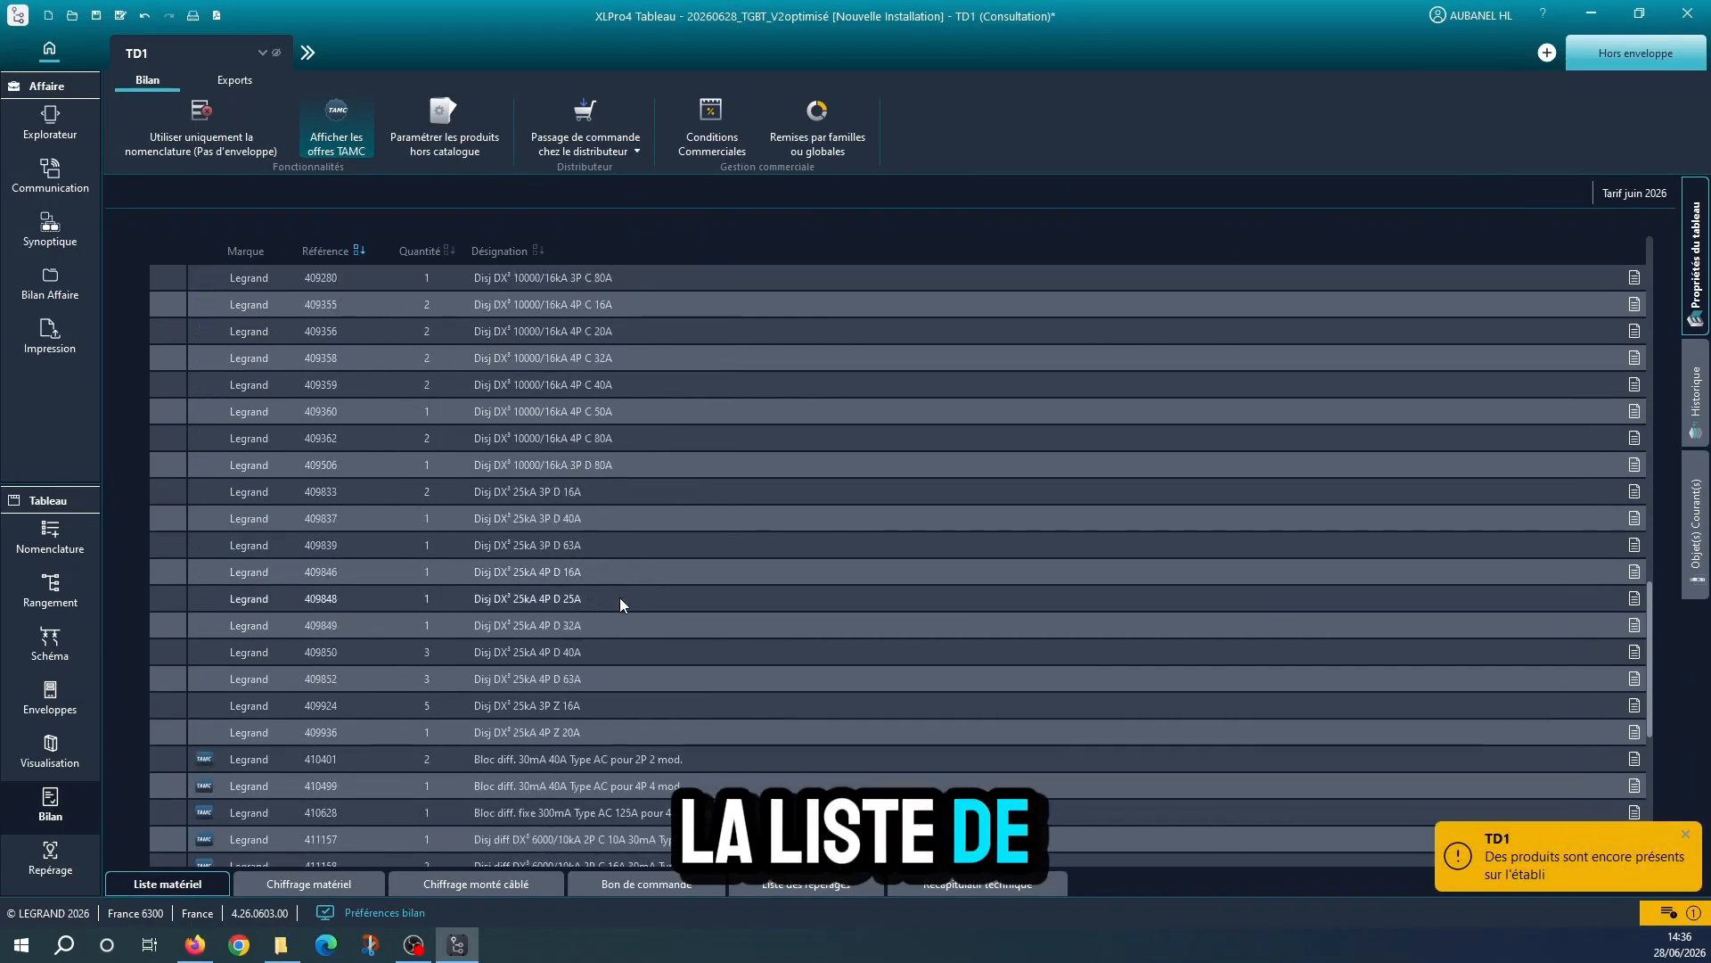
Review the material pricing and the assembled-and-wired pricing with its Legrand discount, and return to the start of the material list
left_click(333, 882)
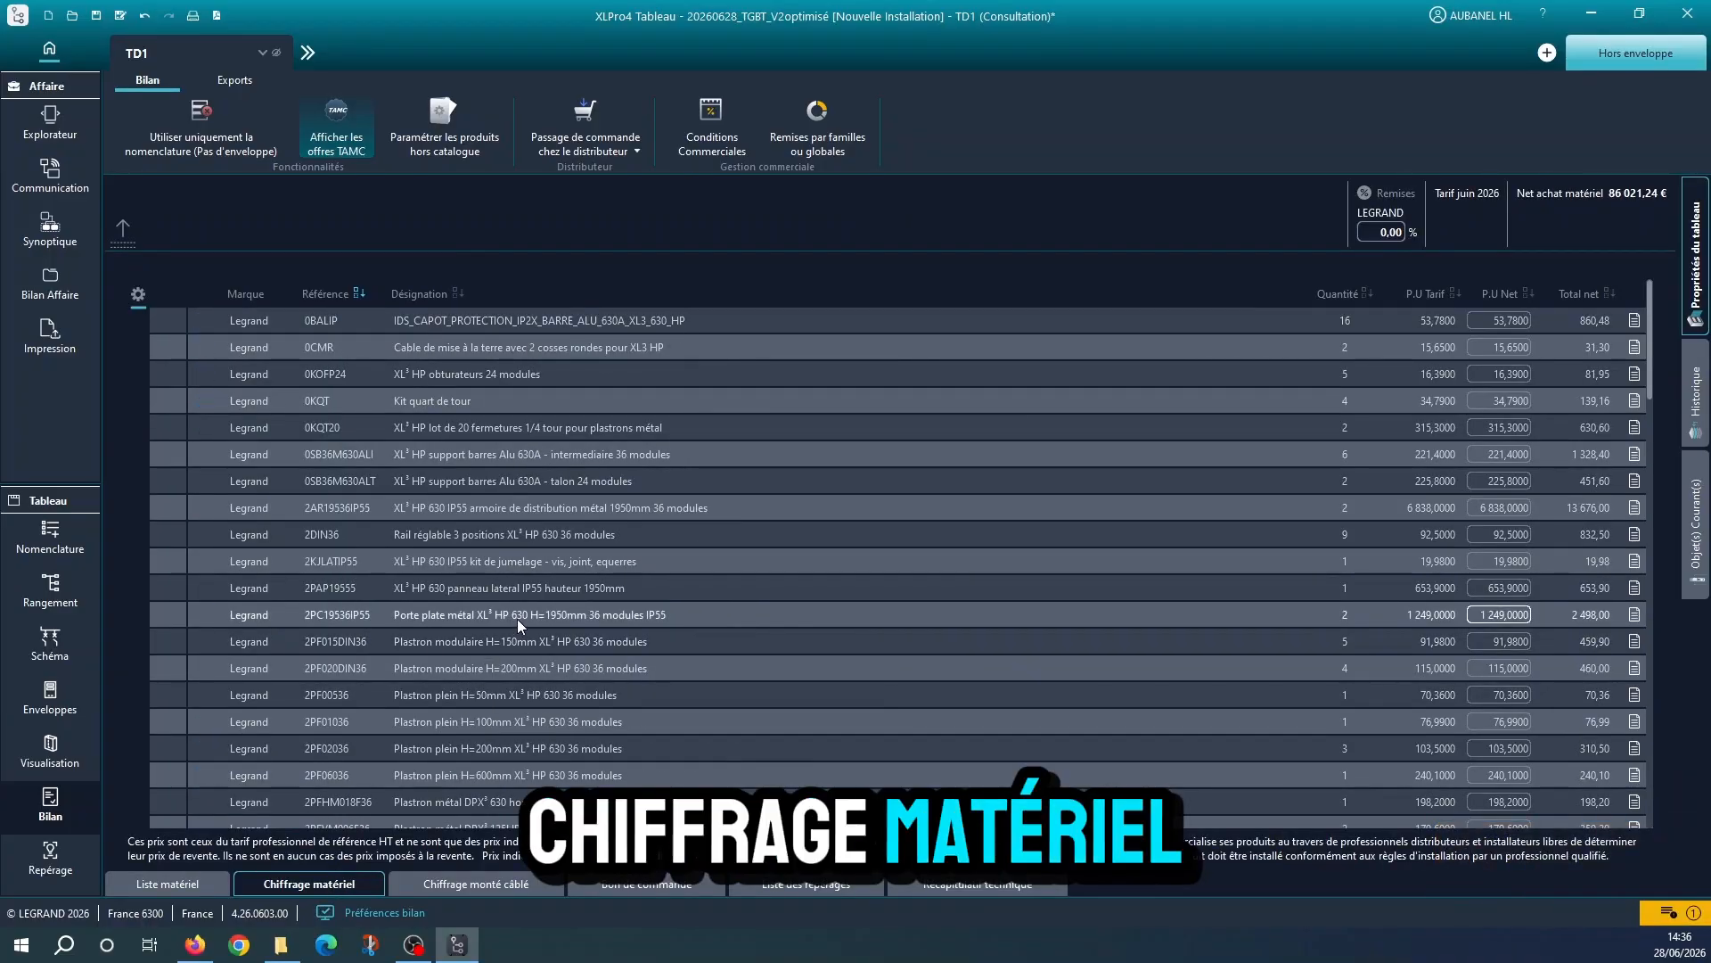
left_click(504, 885)
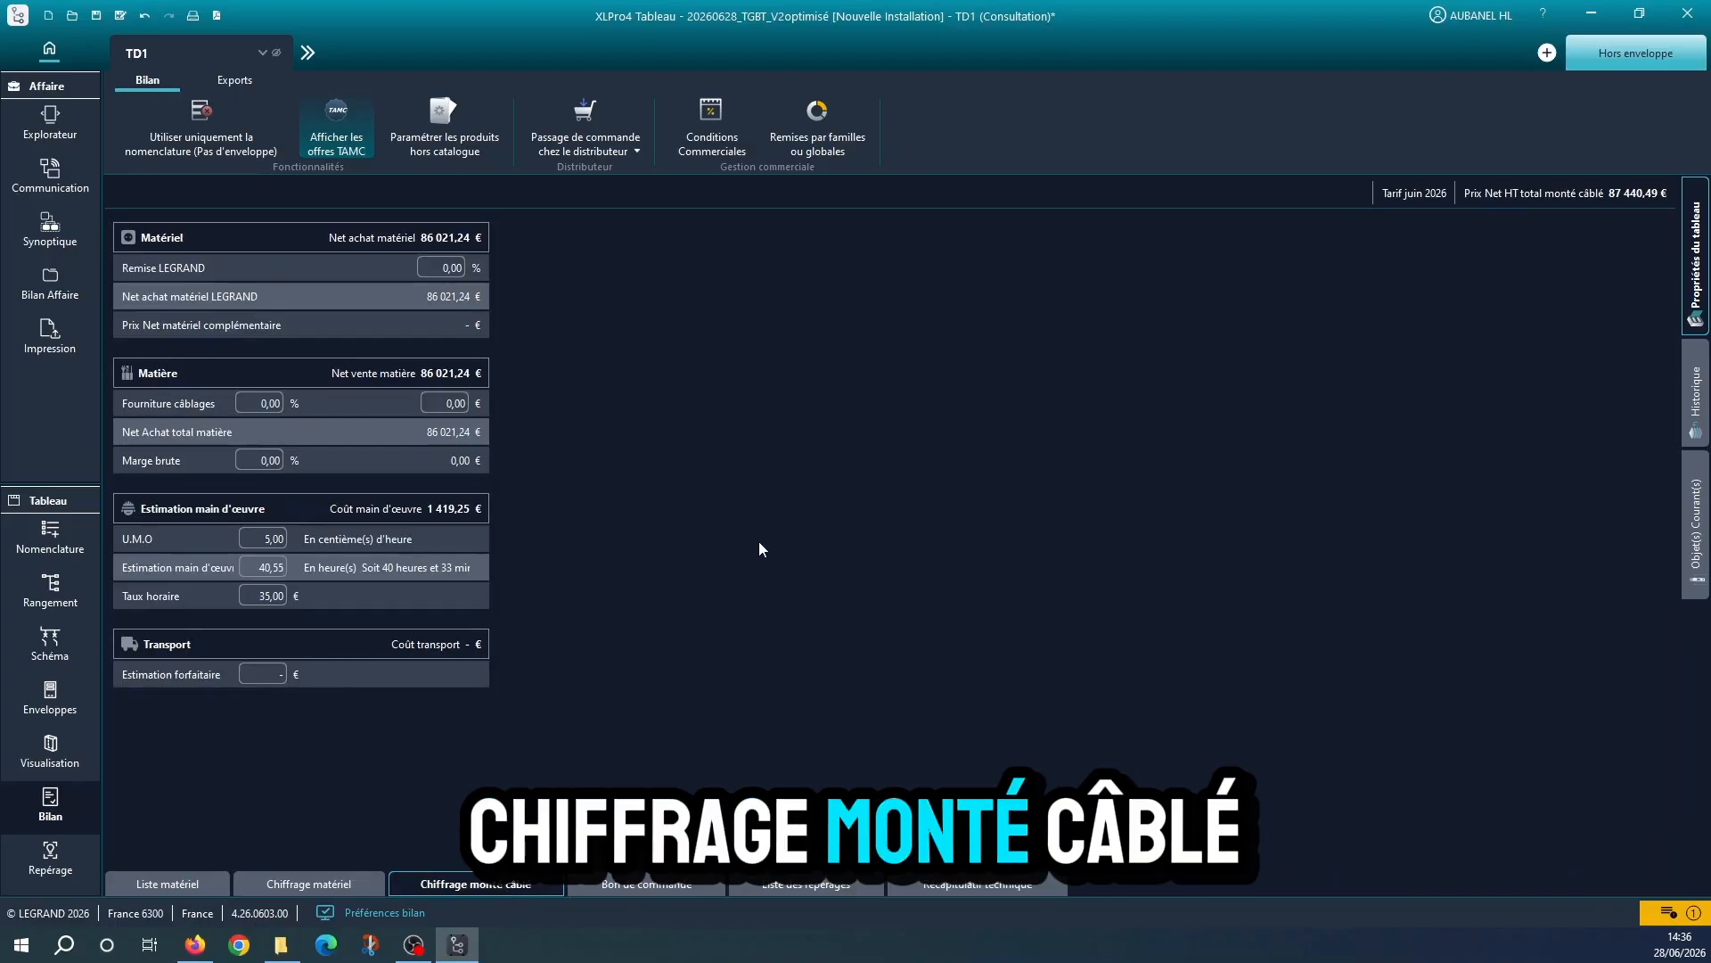
left_click(432, 268)
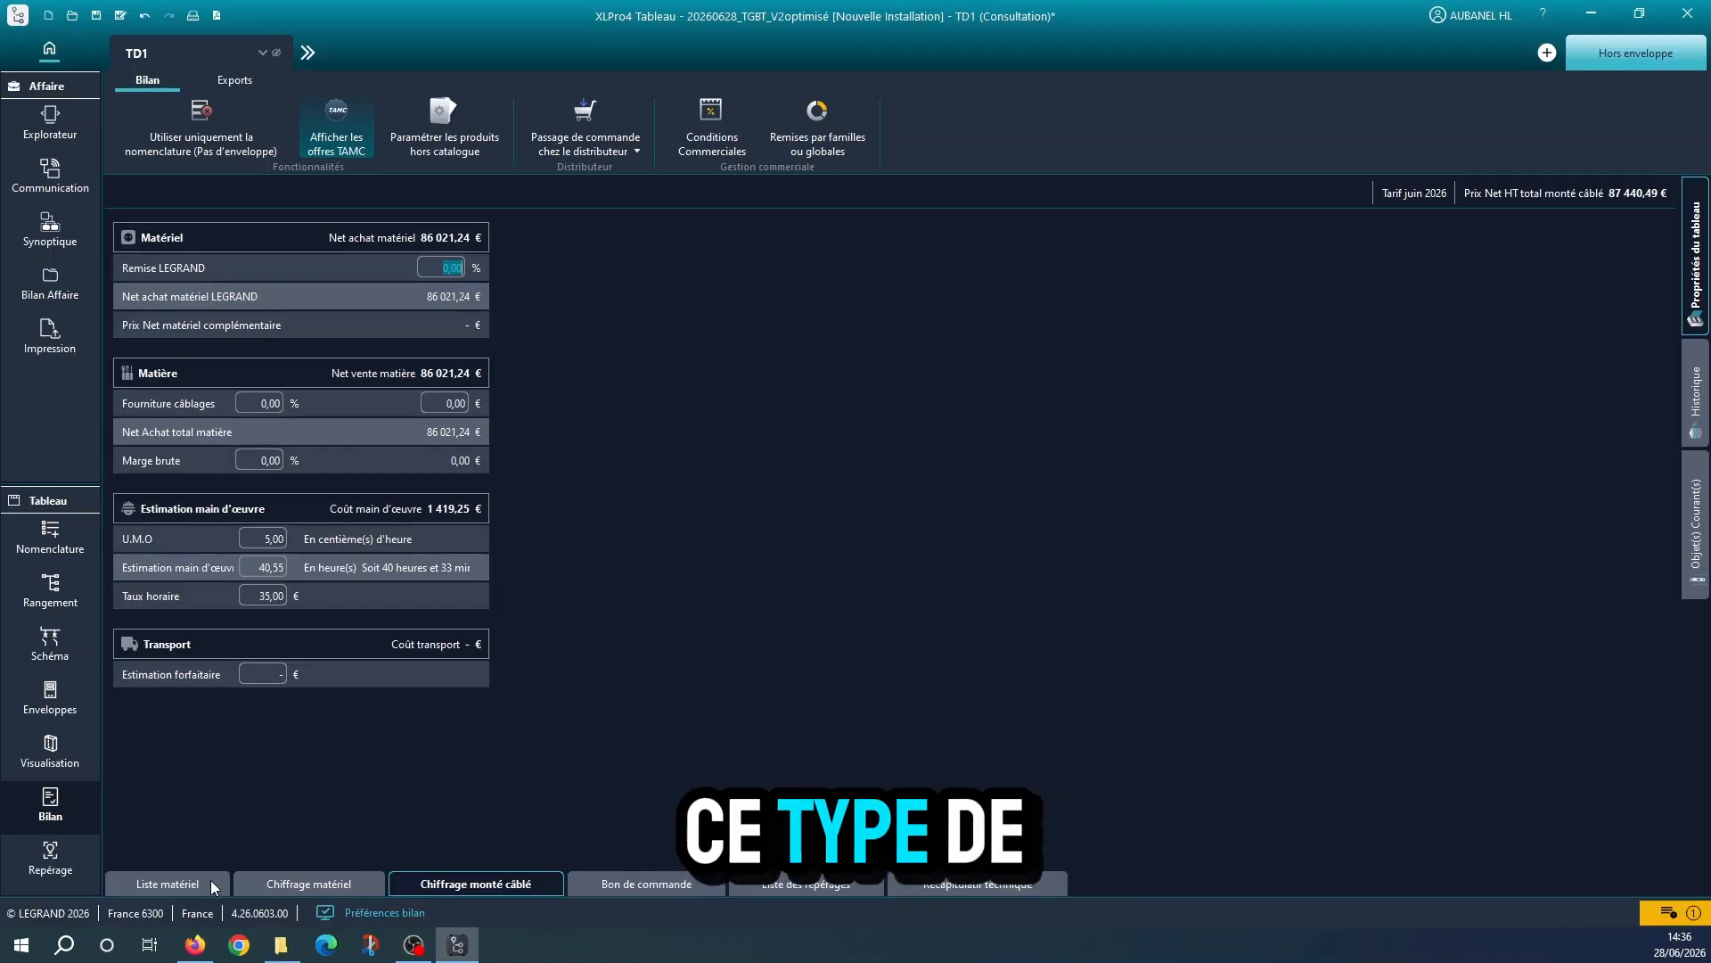
left_click(178, 878)
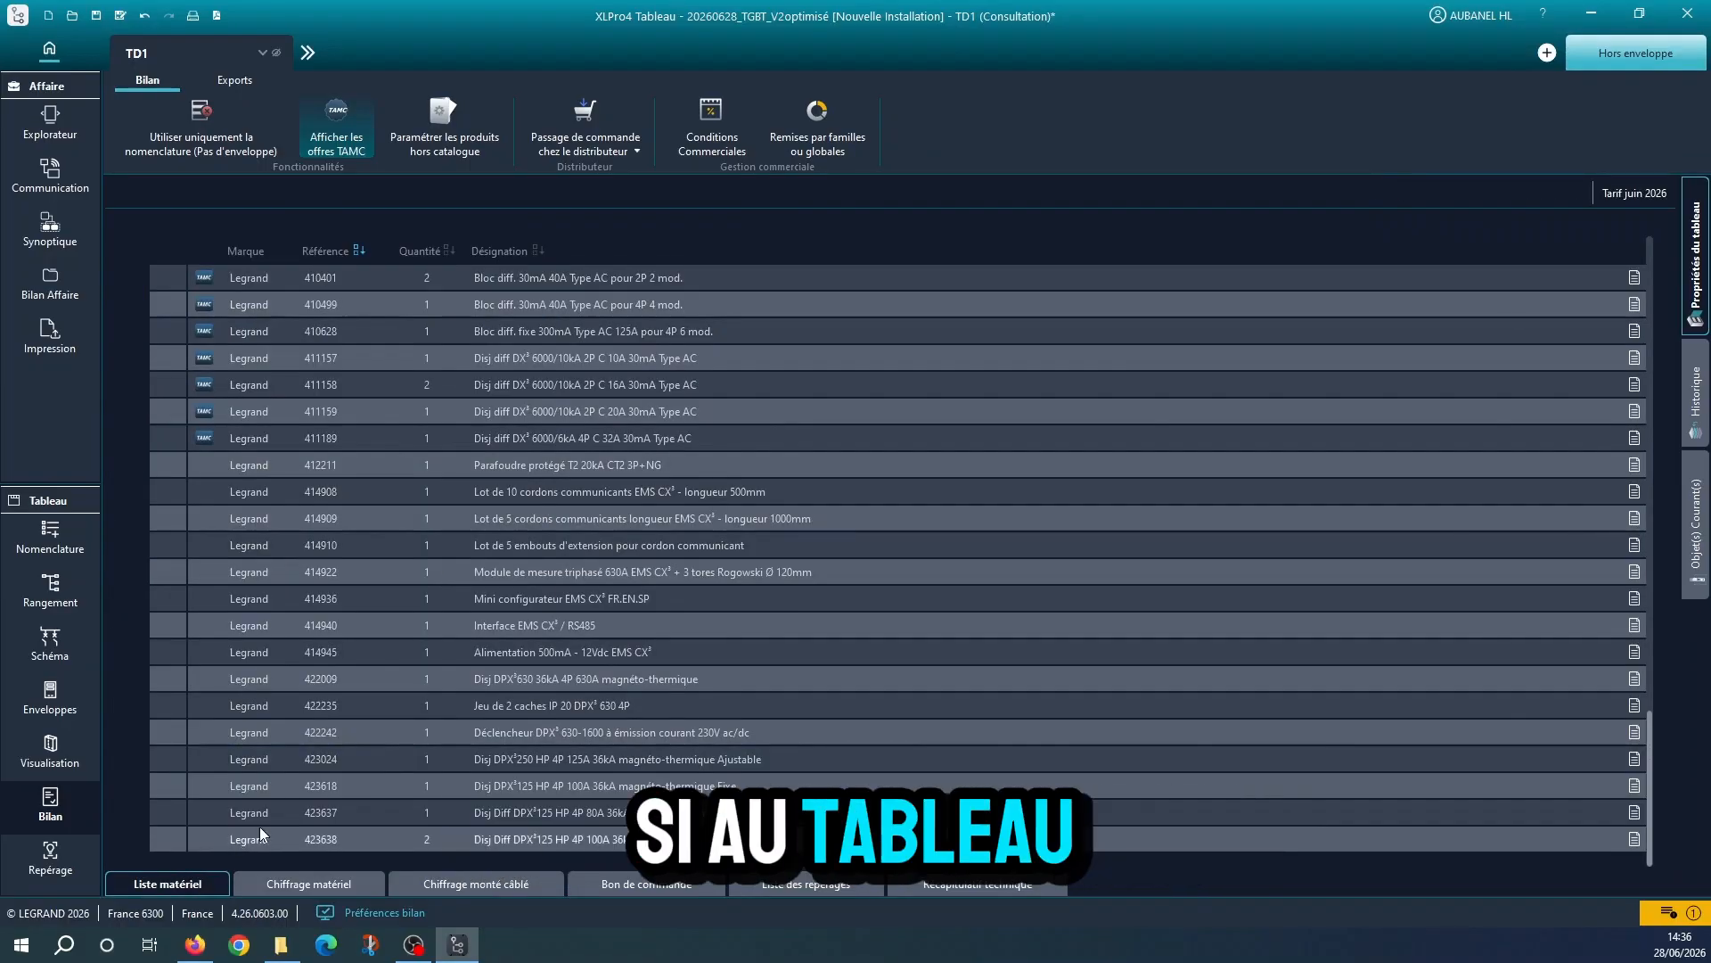
scroll(483, 592, "up", 20)
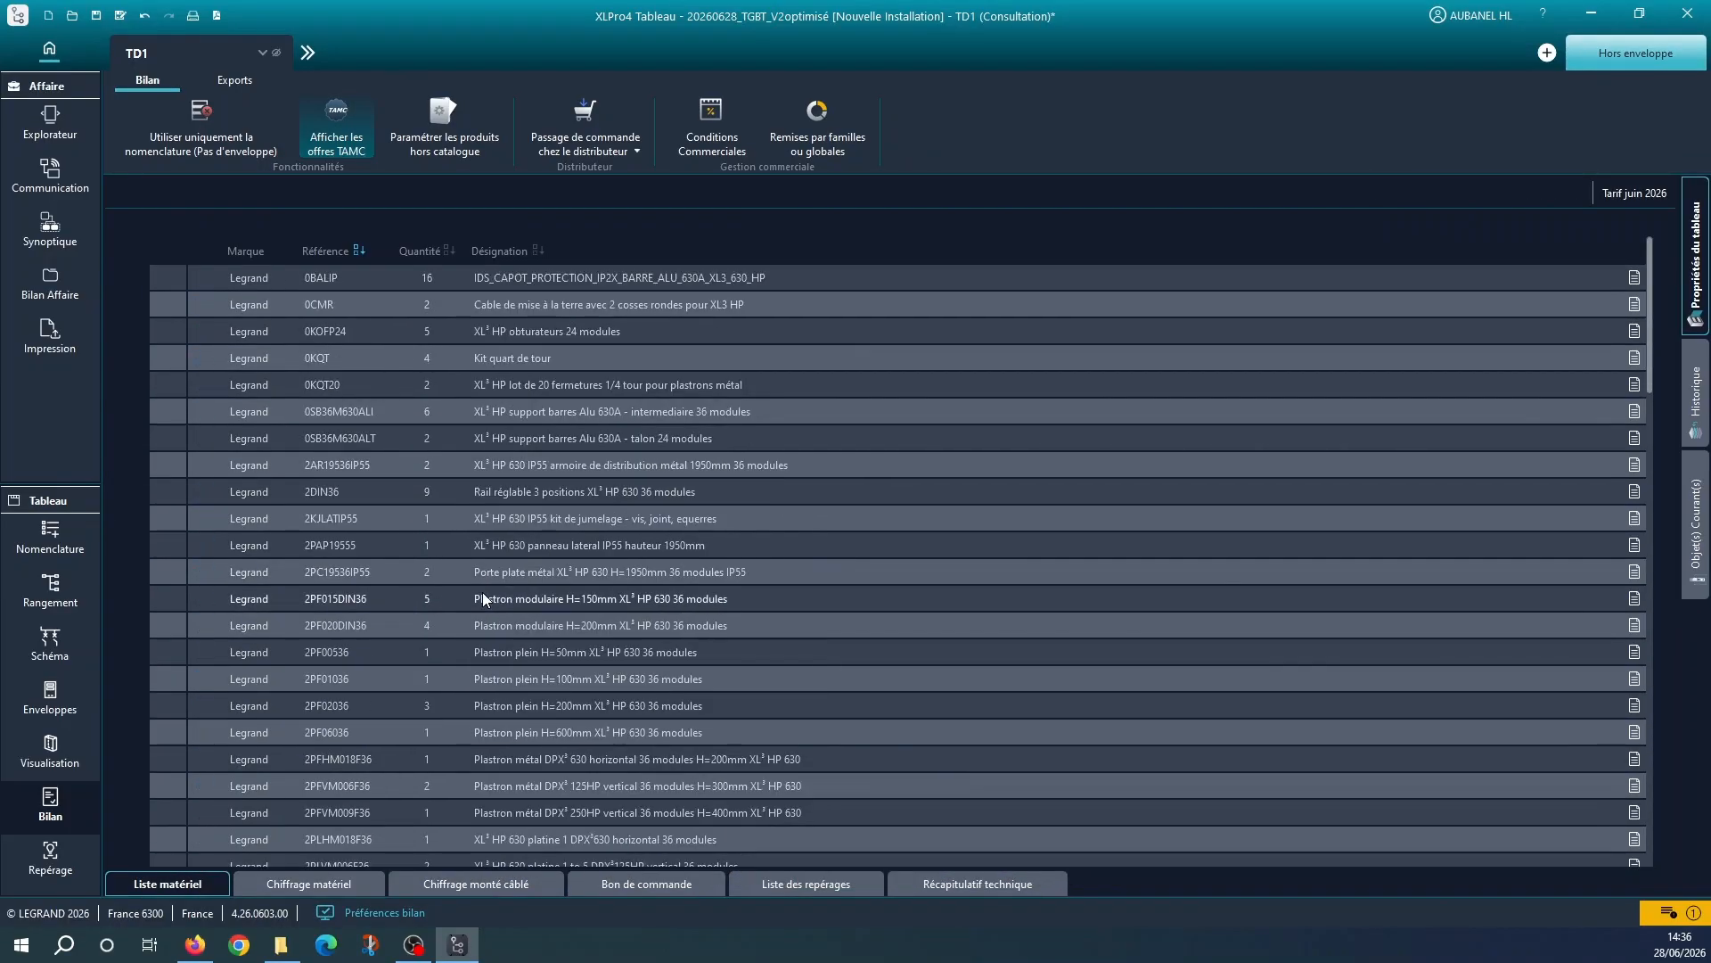